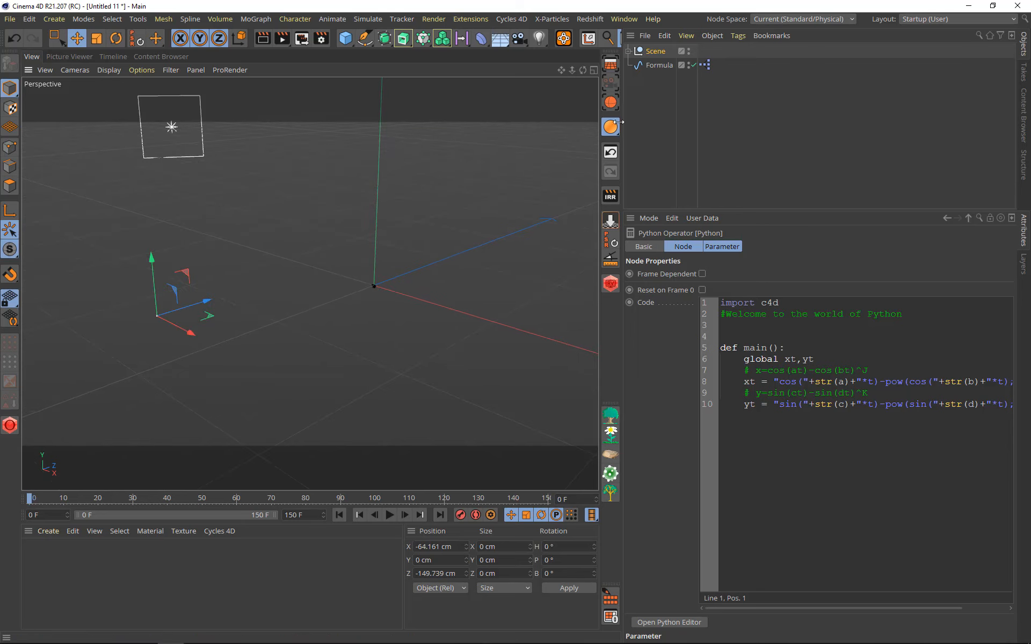
Step: Open the code of the Python node in the Formula spline's XPresso setup in the Python editor
left_click(652, 66)
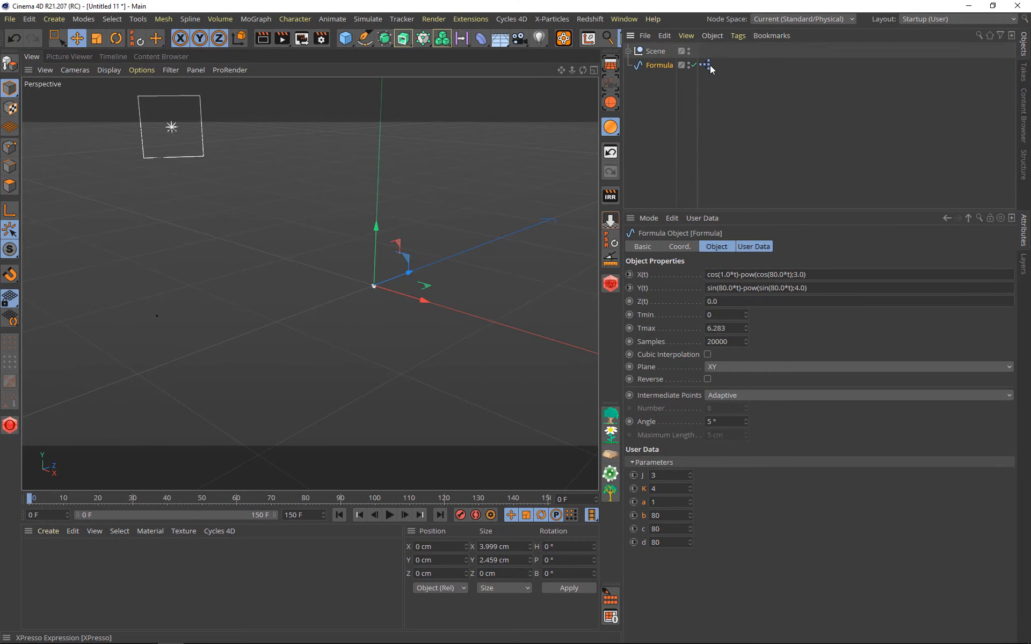
left_click(705, 65)
double_click(705, 65)
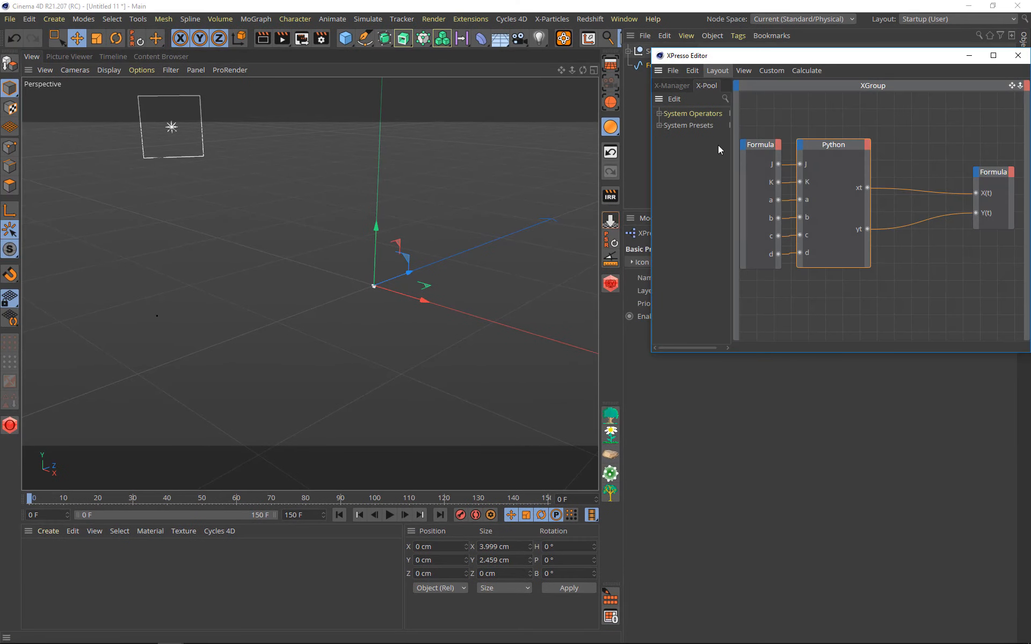
left_click(823, 149)
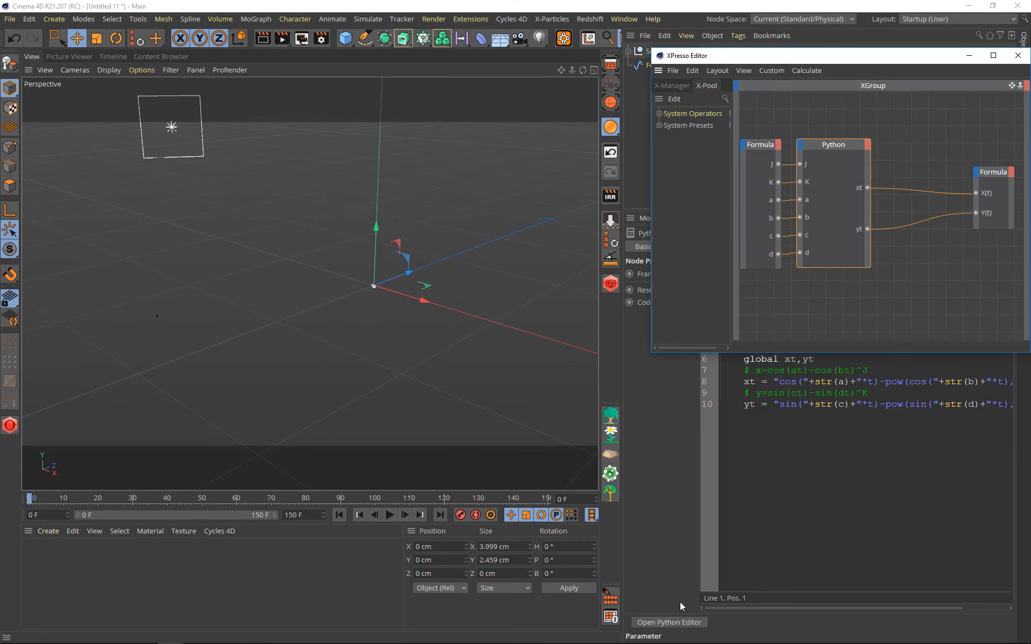
left_click(671, 623)
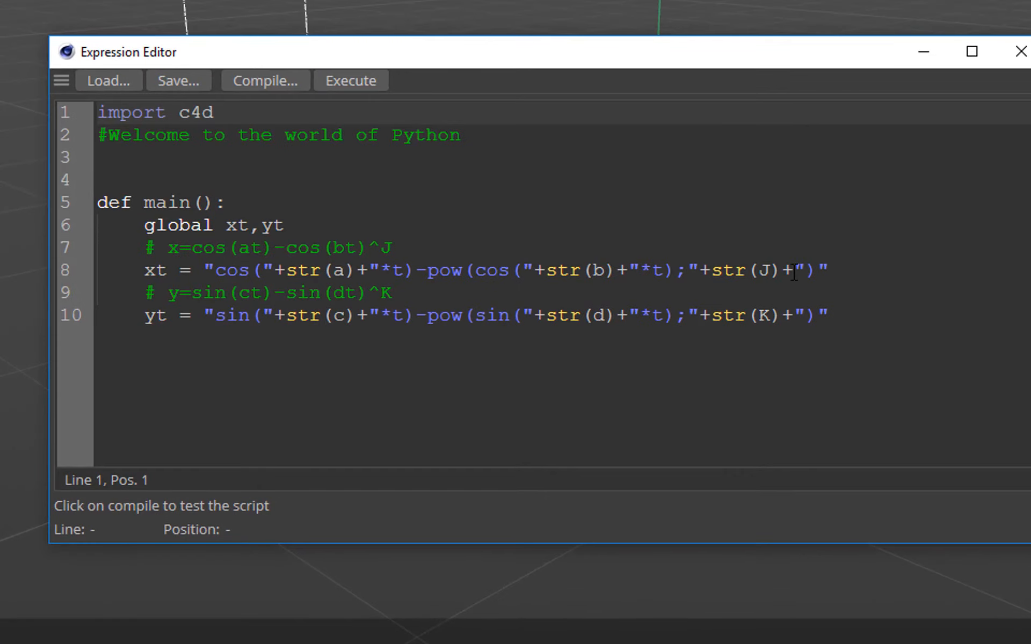
Step: Append *100 inside the closing quote of both the xt and yt expressions, and close the code editor
left_click(816, 272)
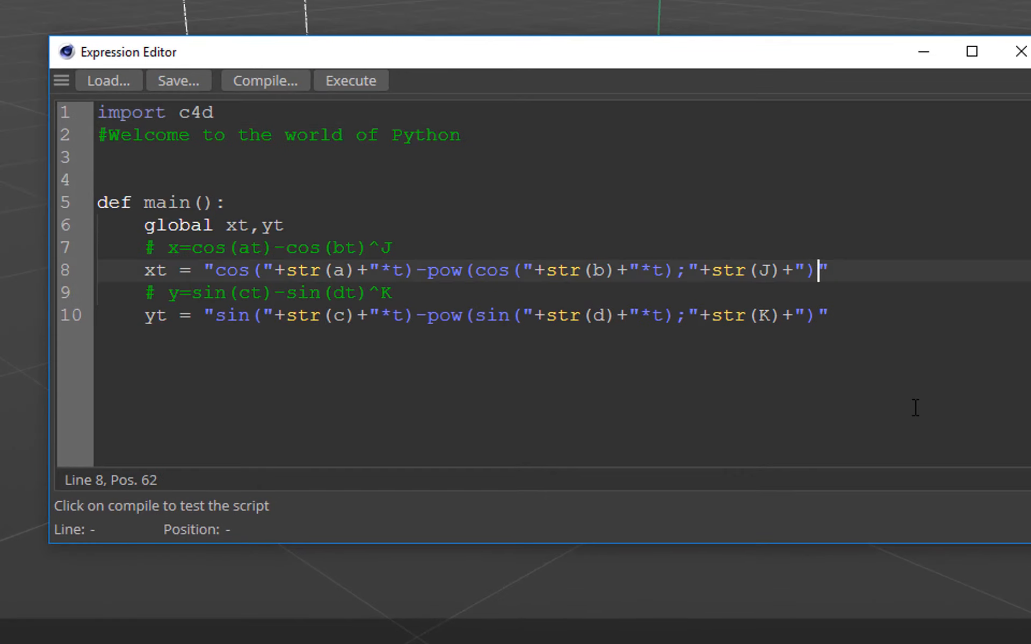
type("*100")
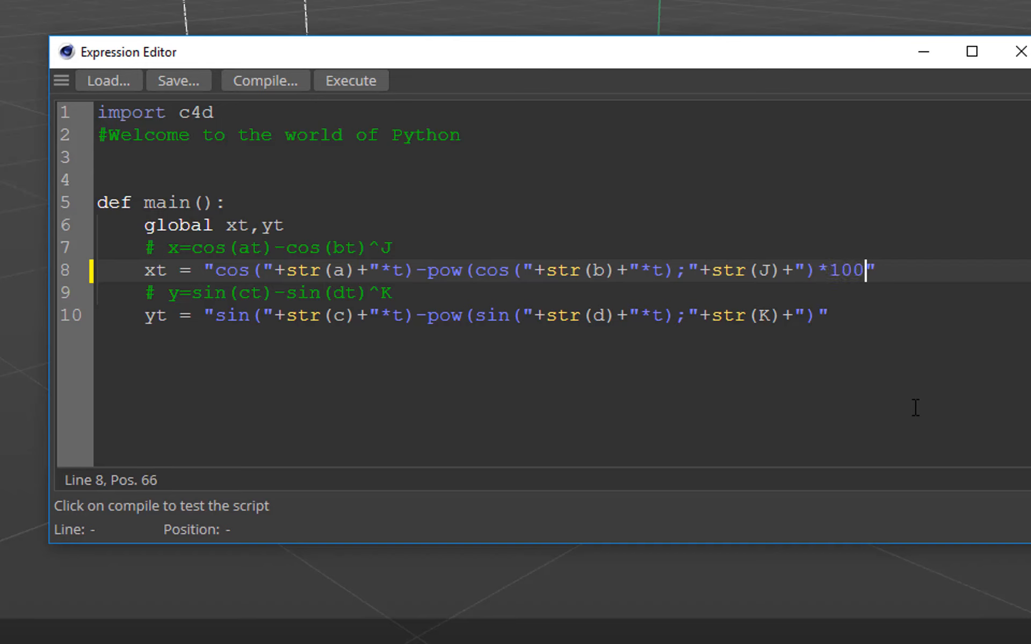
key("Down")
key("Down")
key("Left")
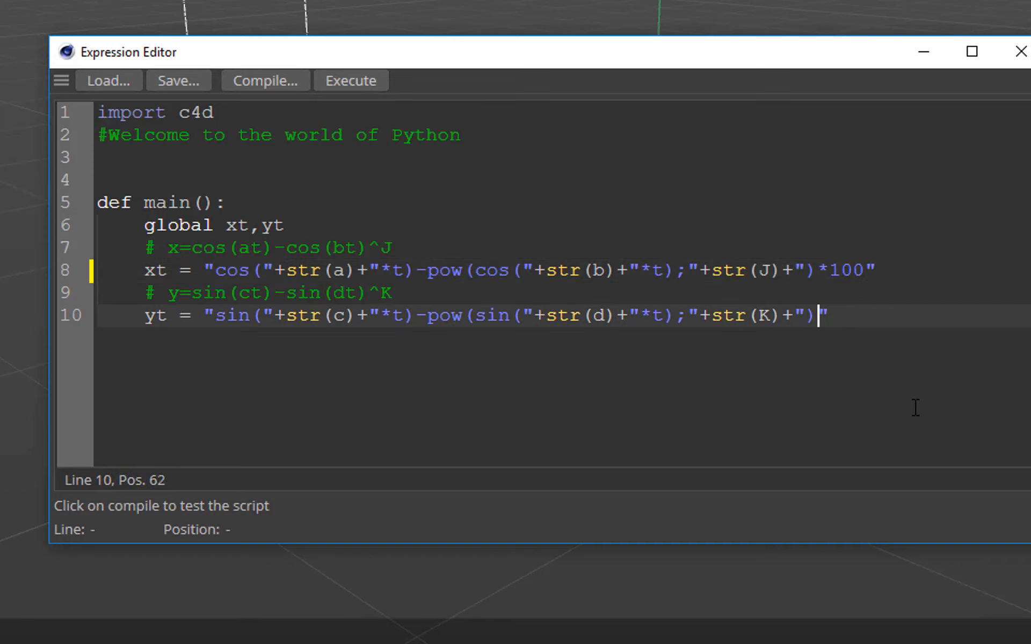
type("*100")
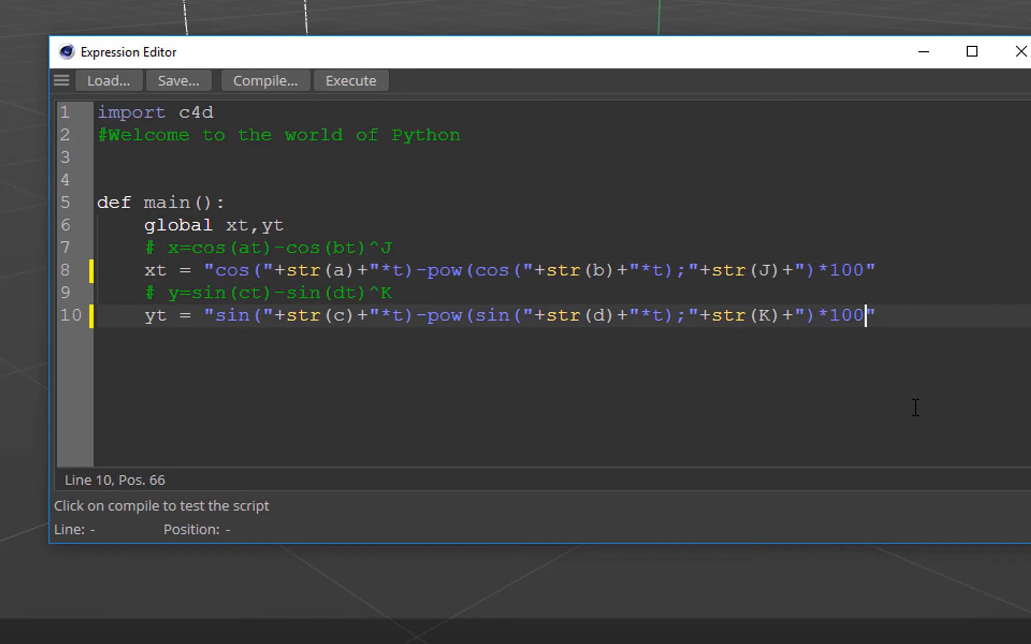
left_click(1019, 54)
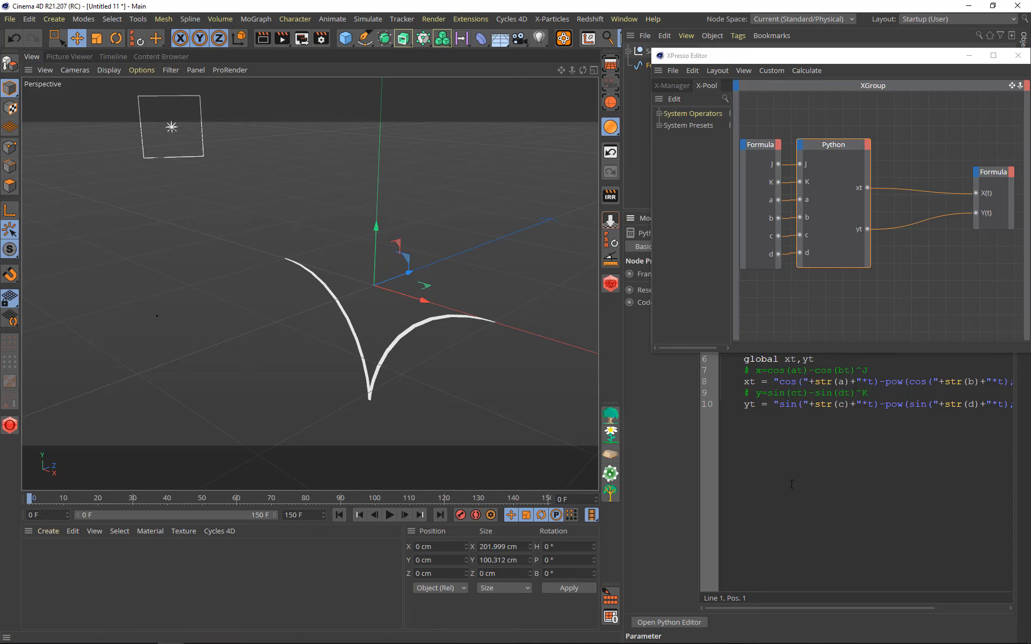
Step: Reopen the Python node's code and enclose the xt formula in parentheses so that *100 multiplies the whole expression
left_click(669, 622)
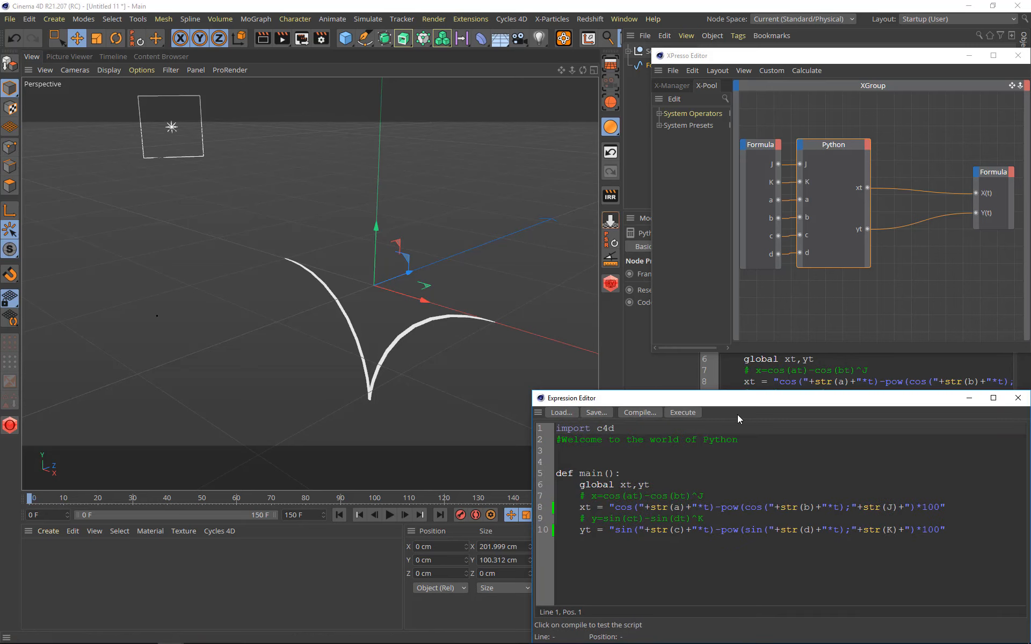
left_click_drag(736, 400, 295, 228)
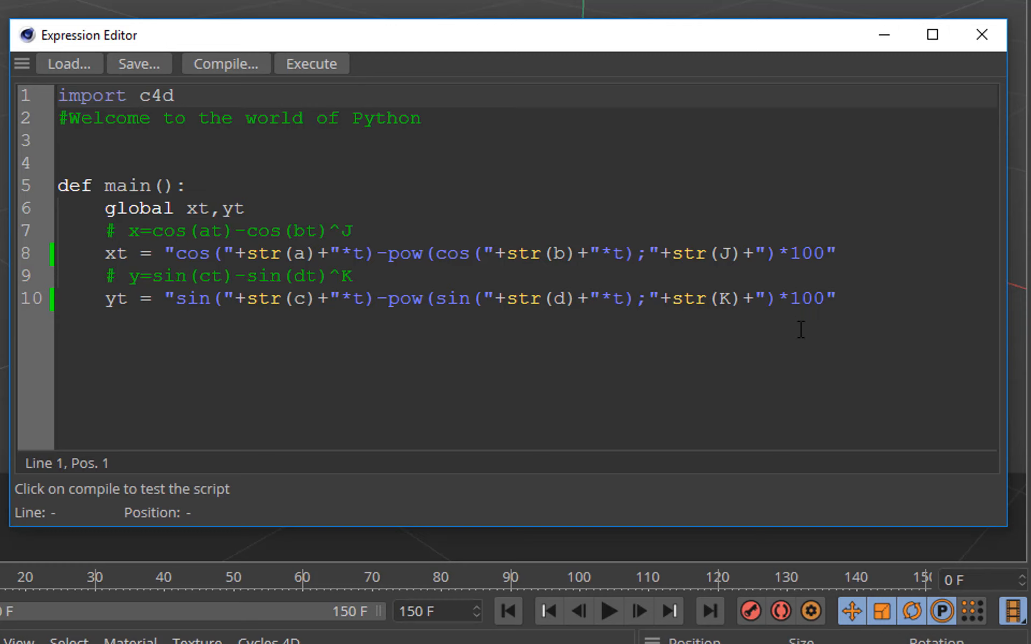
left_click(166, 253)
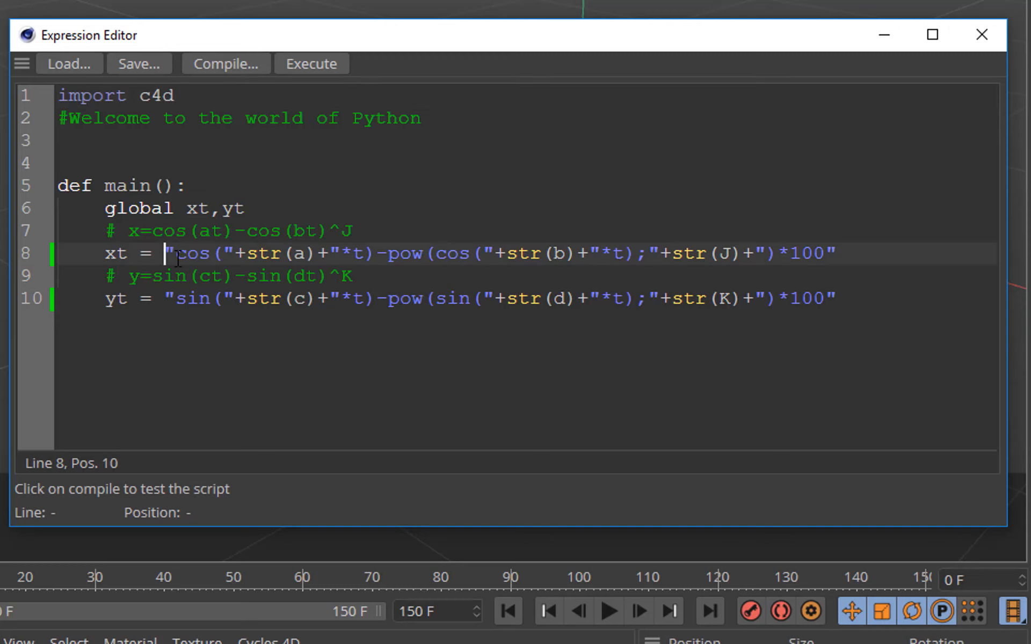
key("Right")
type("(")
key("End")
key("Left")
key("Left")
key("Left")
key("Left")
key("Left")
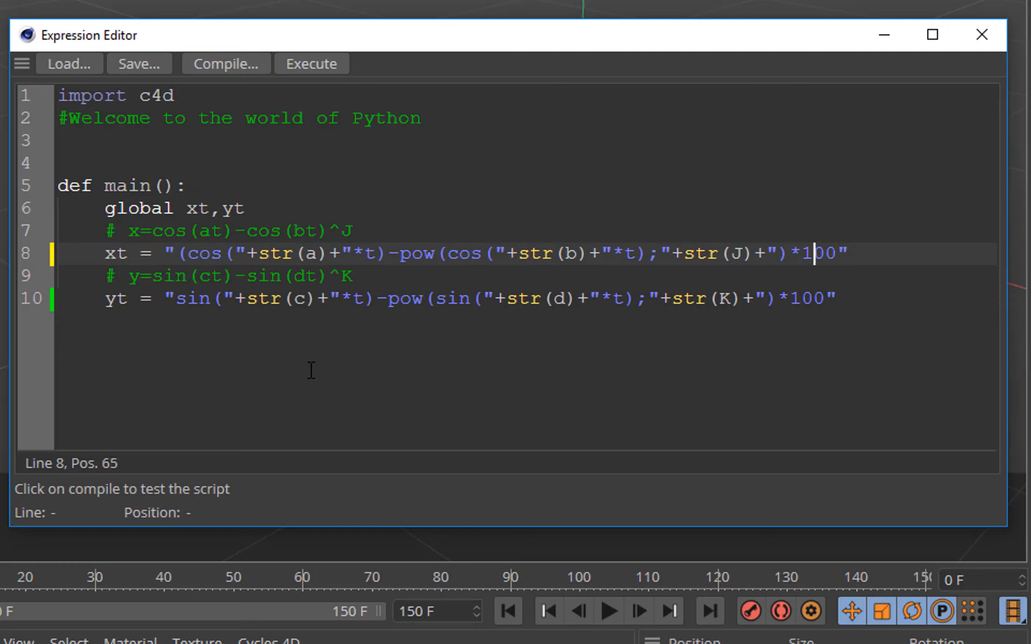
type(")")
Step: Enclose the yt formula in parentheses before *100 in the same way, and close the code and XPresso editors
key("Down")
key("Down")
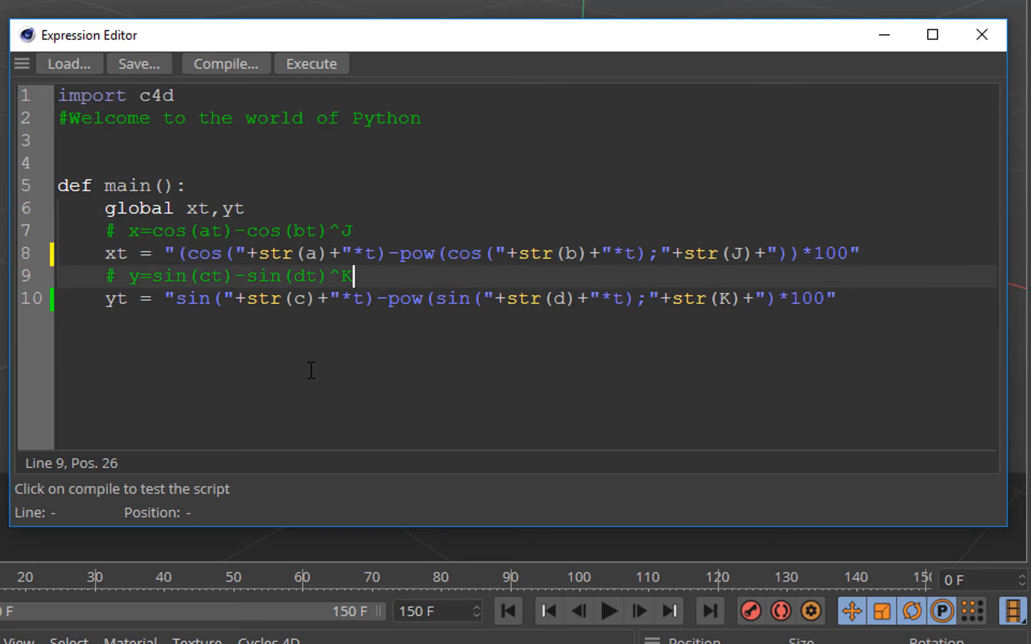
key("Left")
key("Left")
type(")")
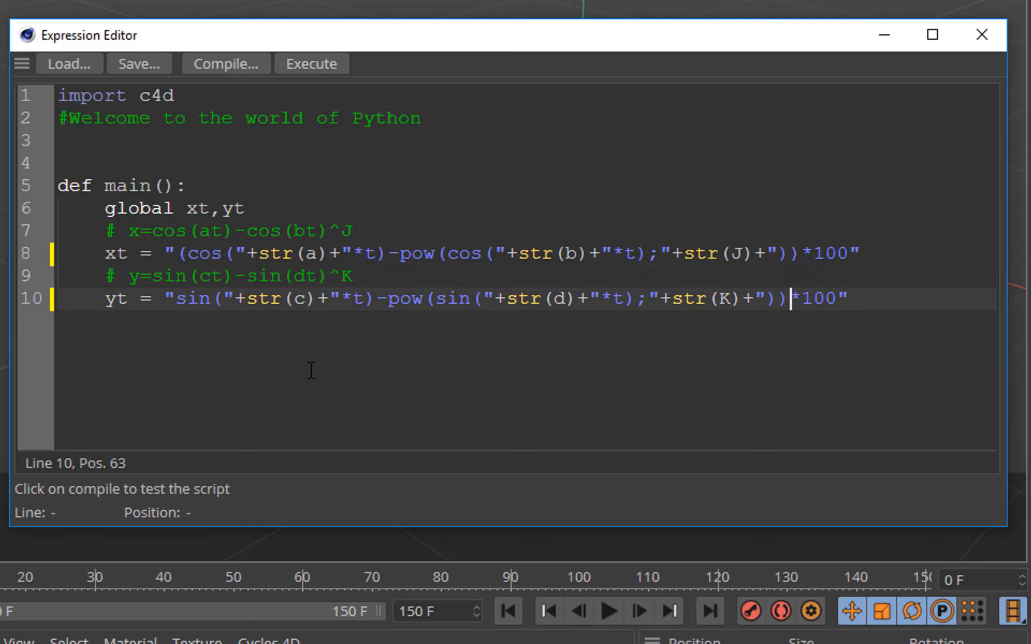
key("ctrl+Left")
key("ctrl+Left")
key("ctrl+Right")
key("Right")
type("(")
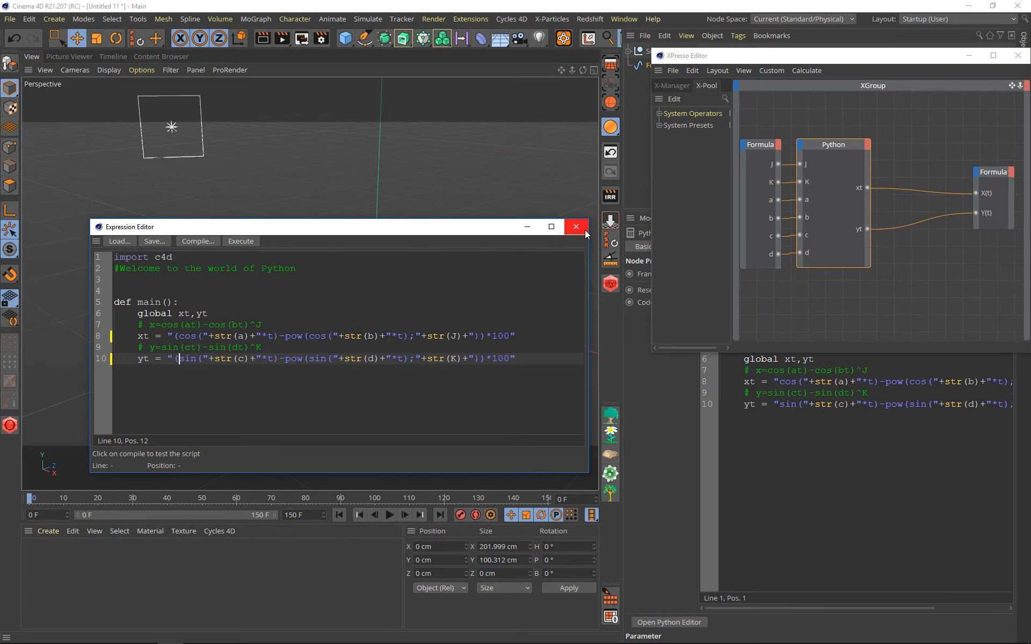
left_click(578, 227)
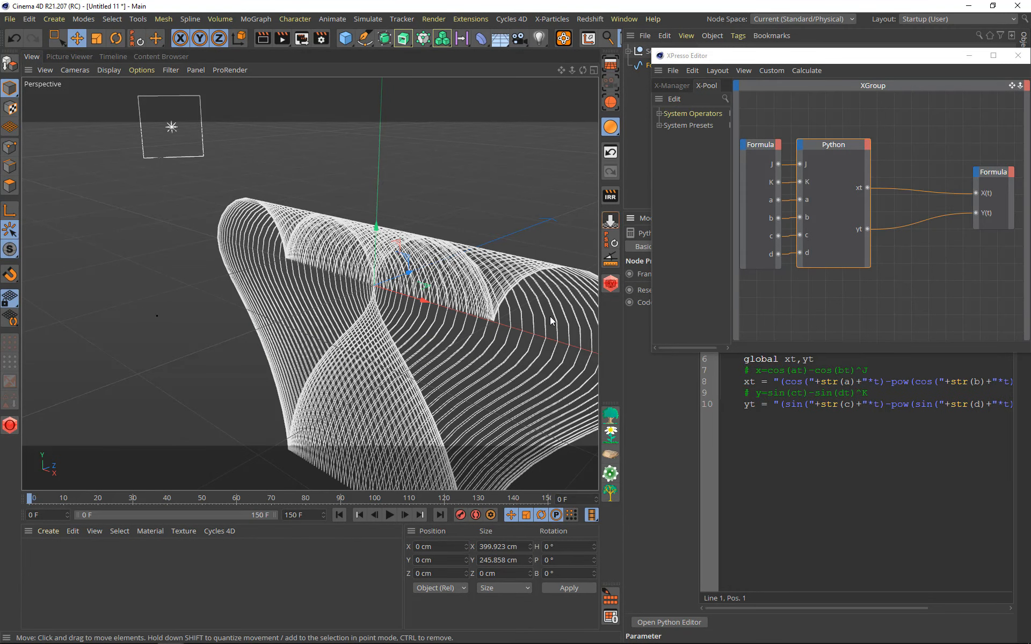
scroll(481, 376, "down", 3)
left_click_drag(491, 375, 287, 328, "alt")
left_click(1018, 55)
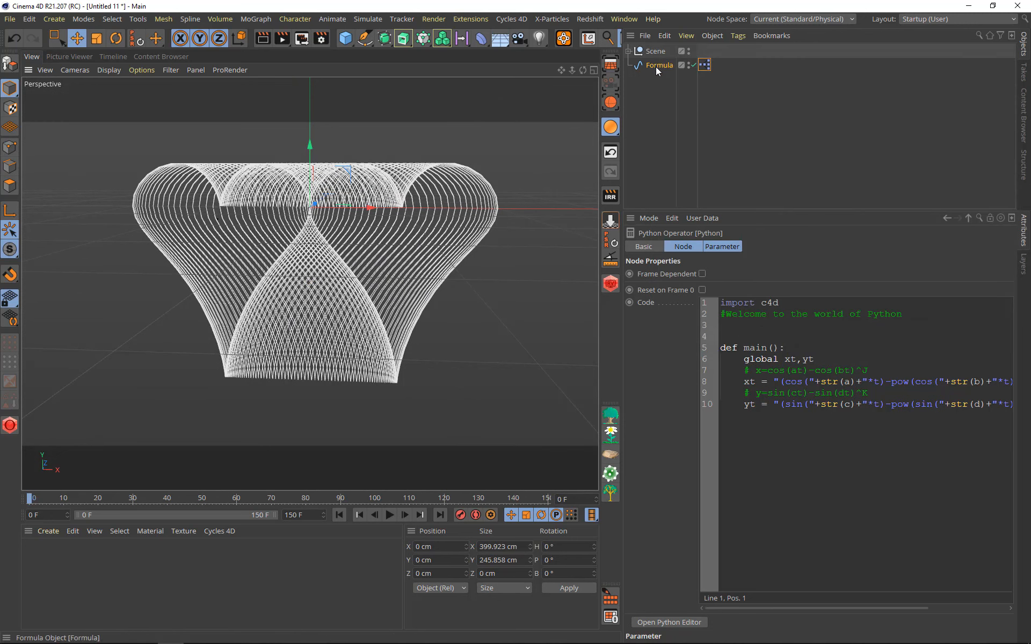
Step: Try lowering the Formula spline's c parameter to 77, and bring it back up to 79
left_click(655, 66)
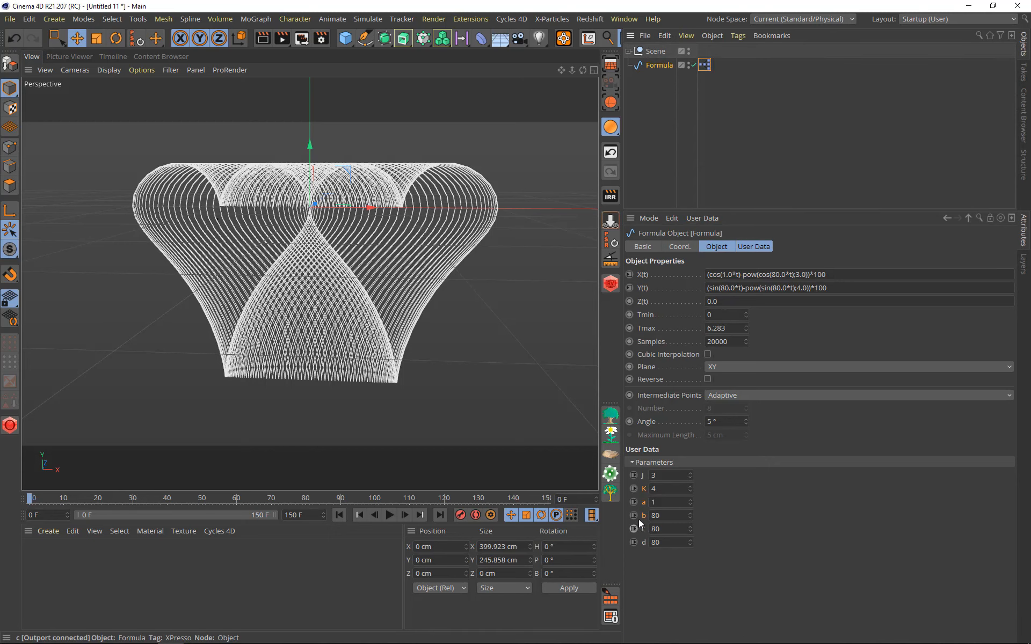
left_click(690, 531)
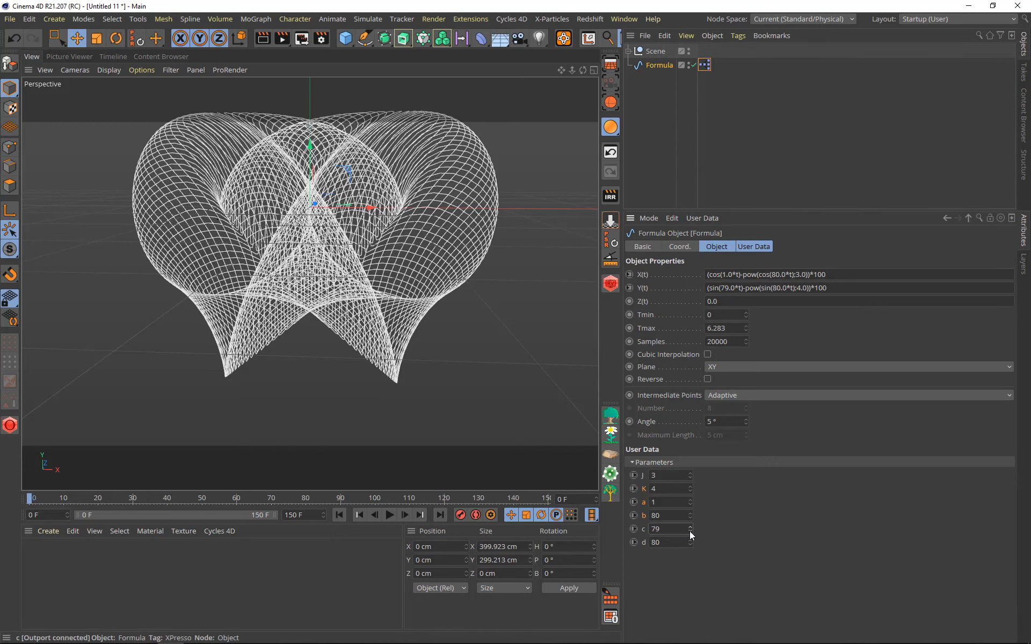
left_click(690, 531)
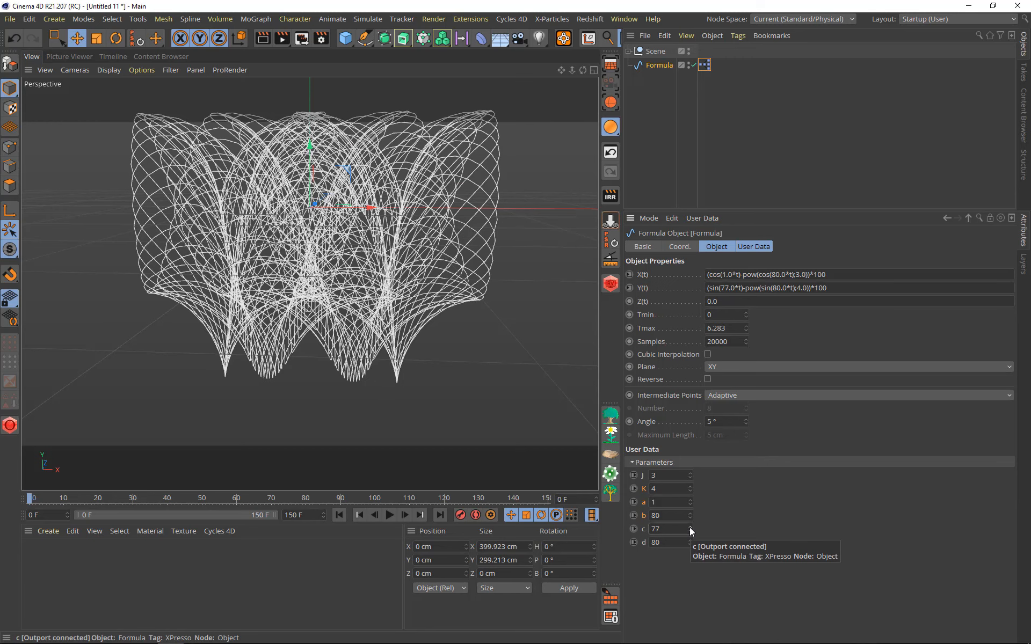
left_click(690, 527)
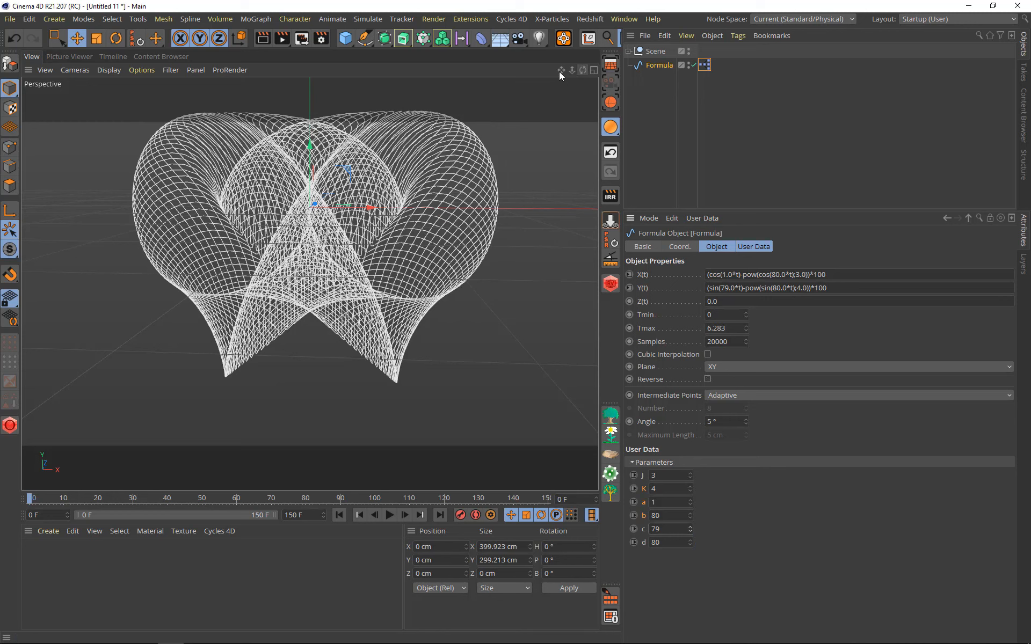
Step: Set the Formula spline's Z(t) expression to sin(t)*100 to give the curve depth
left_click_drag(559, 69, 557, 90)
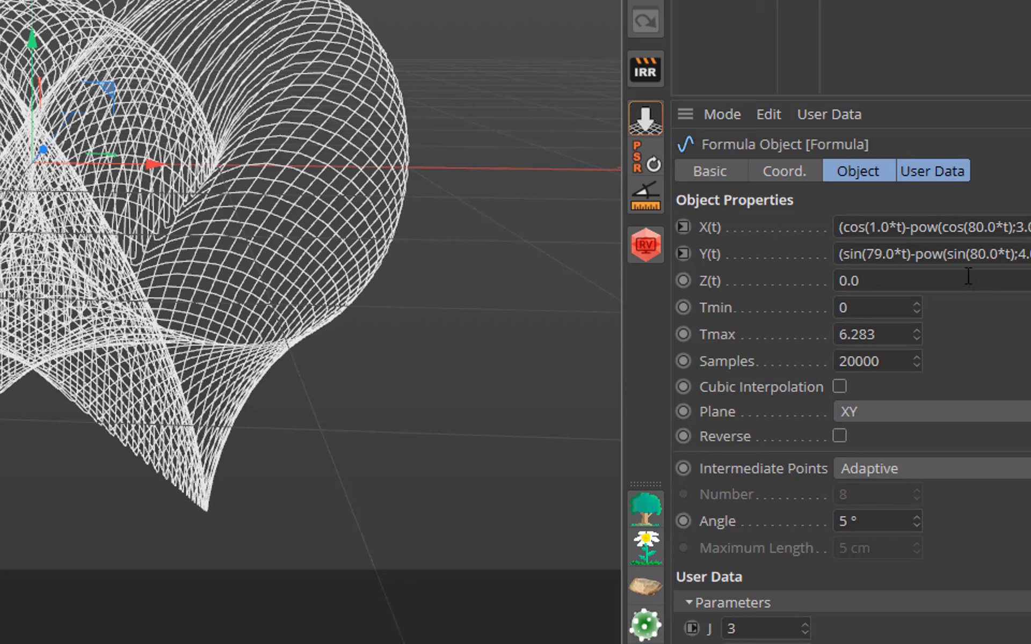
left_click(887, 283)
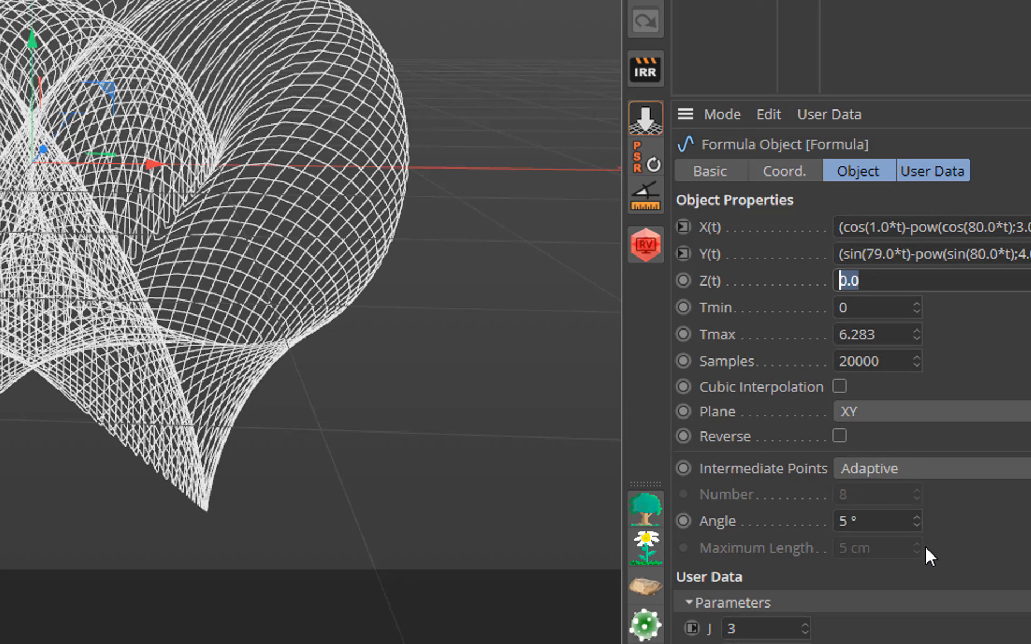
type("sin(t")
type("*100")
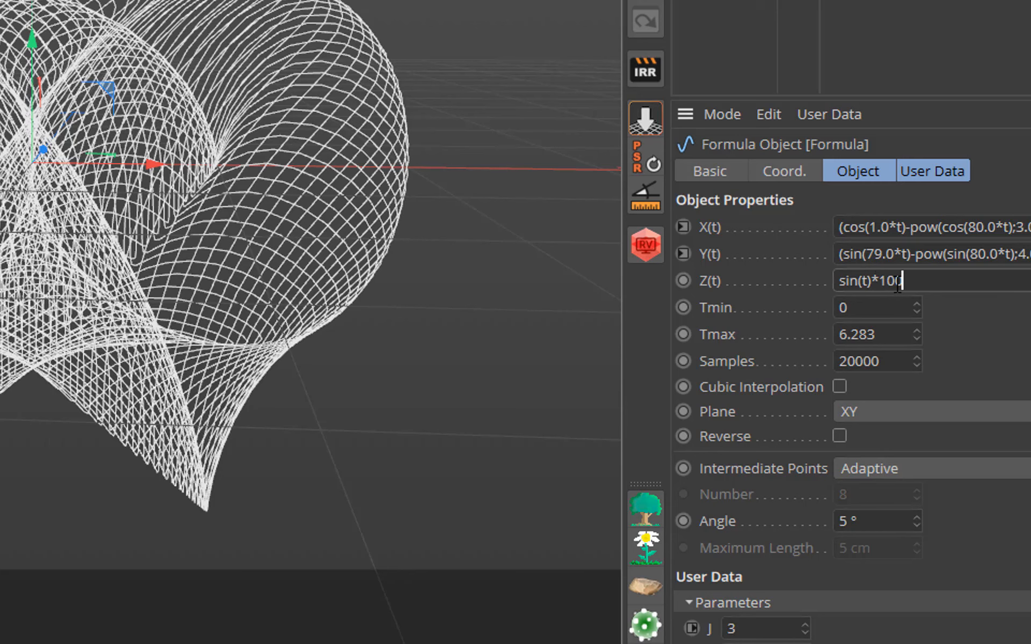
key("Return")
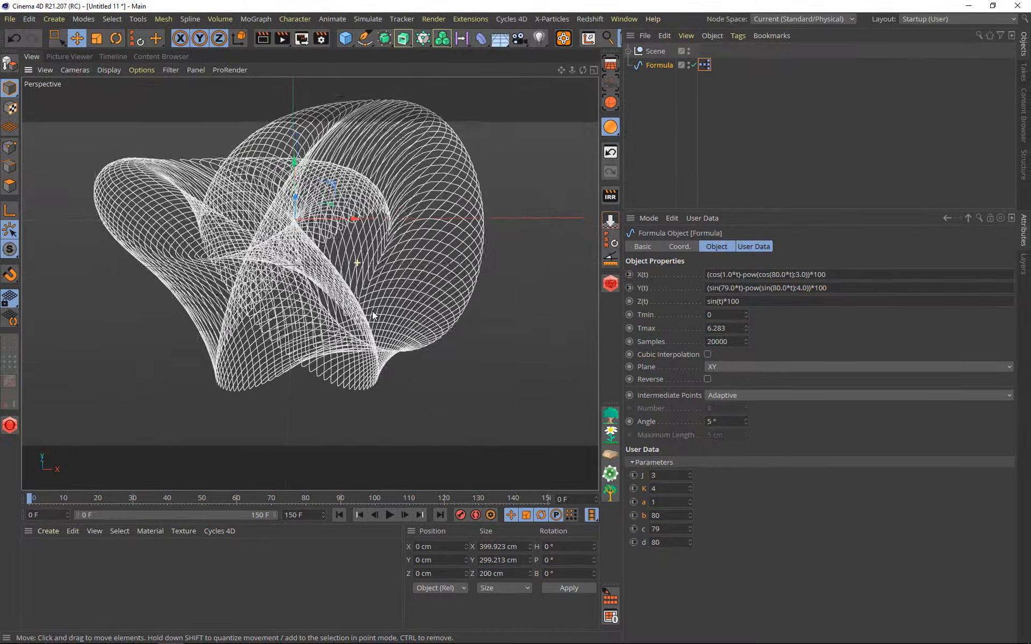
left_click_drag(375, 315, 303, 233, "alt")
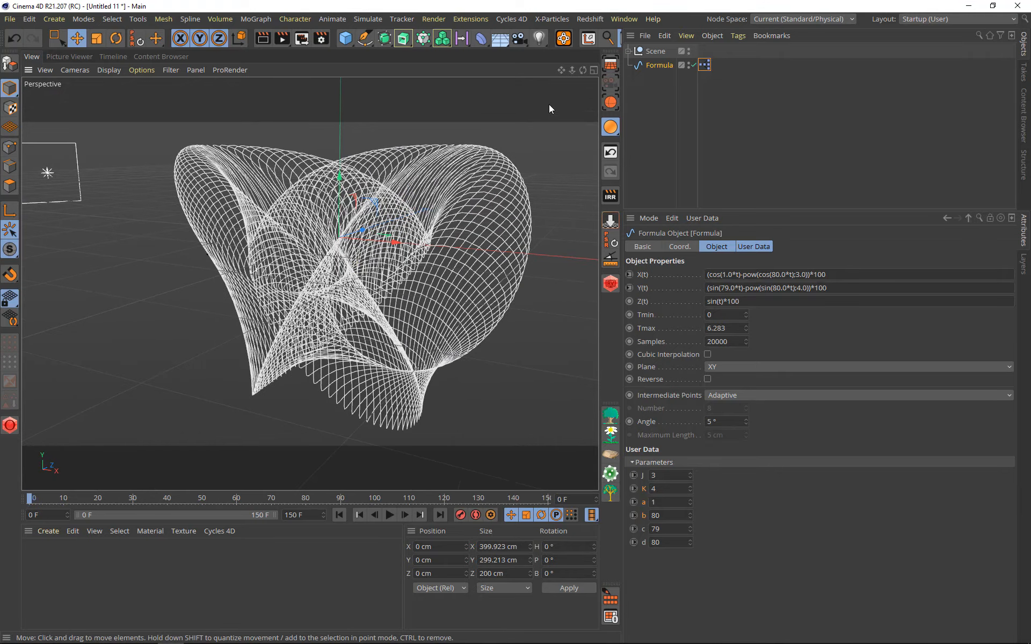
Step: Show all four views and set the Formula spline's c parameter to 80, framing the curve in the Front and Perspective views
left_click(594, 69)
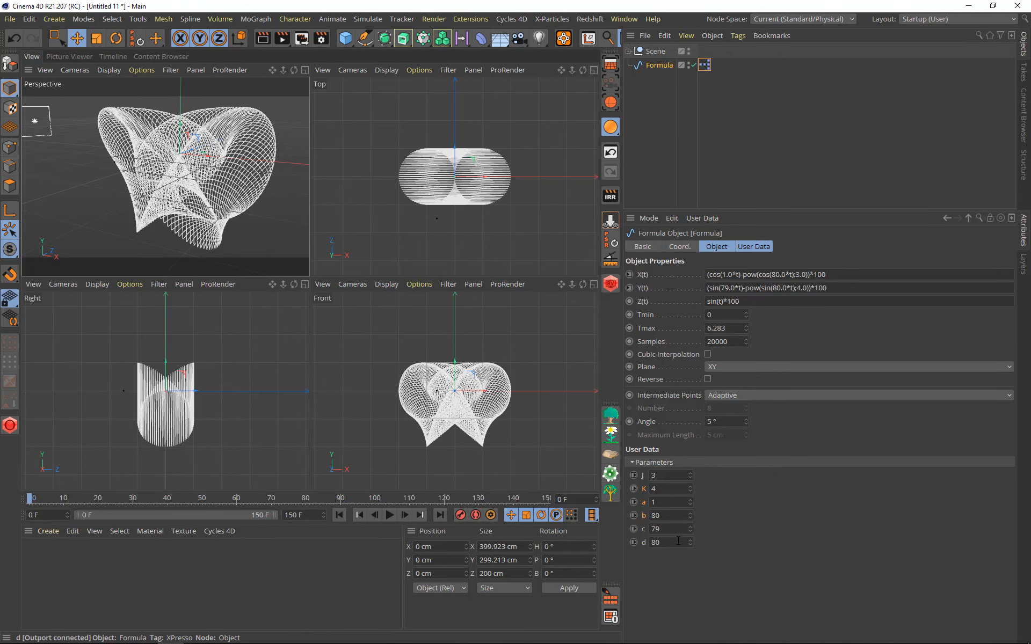
left_click(690, 525)
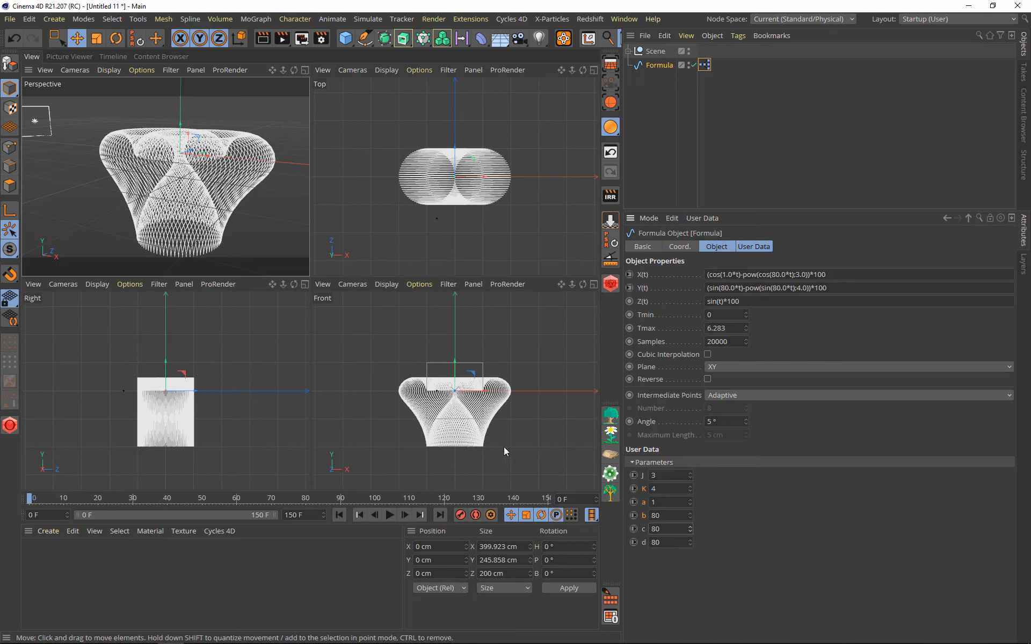
scroll(472, 434, "up", 4)
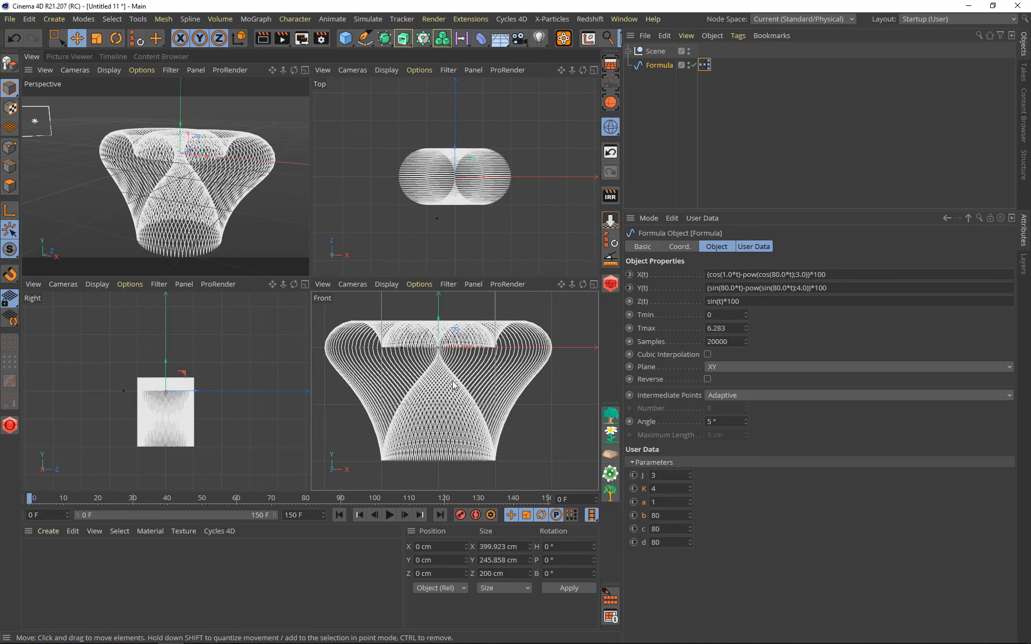
middle_click_drag(450, 383, 467, 388, "alt")
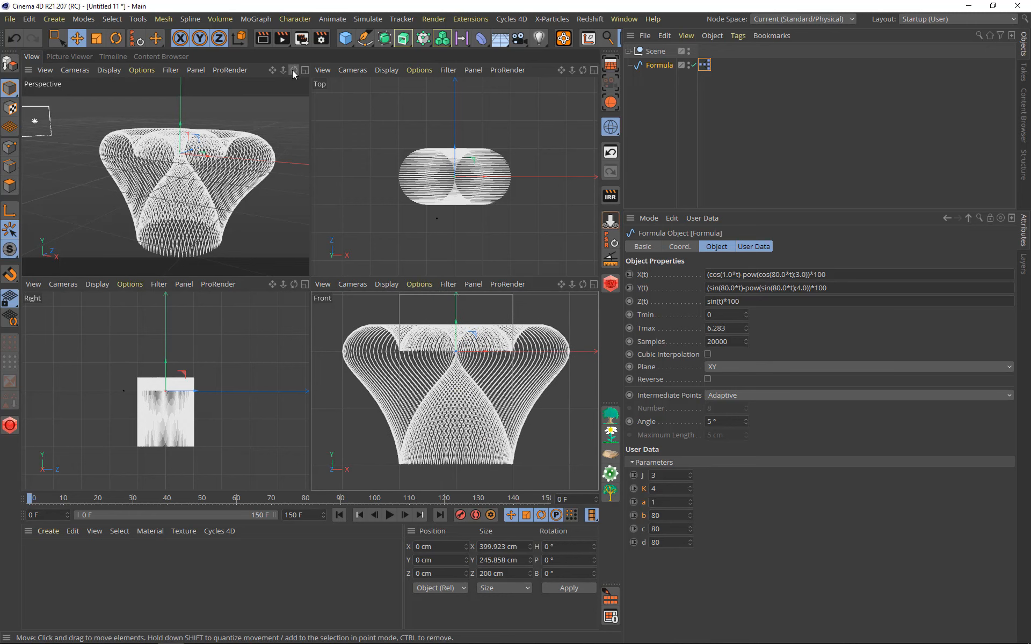
left_click_drag(294, 69, 282, 126)
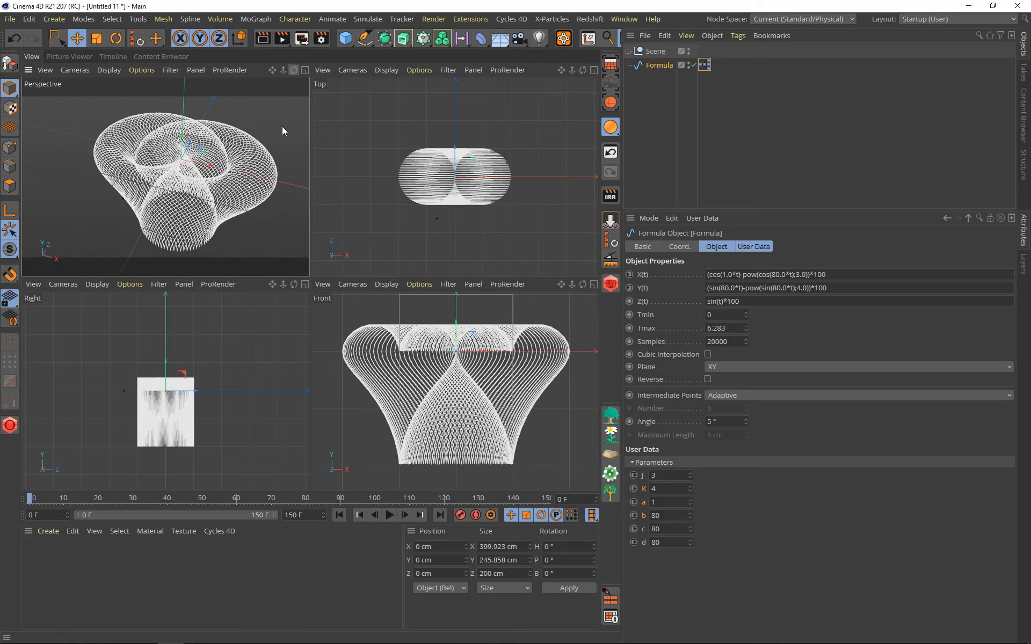
left_click_drag(272, 71, 262, 64)
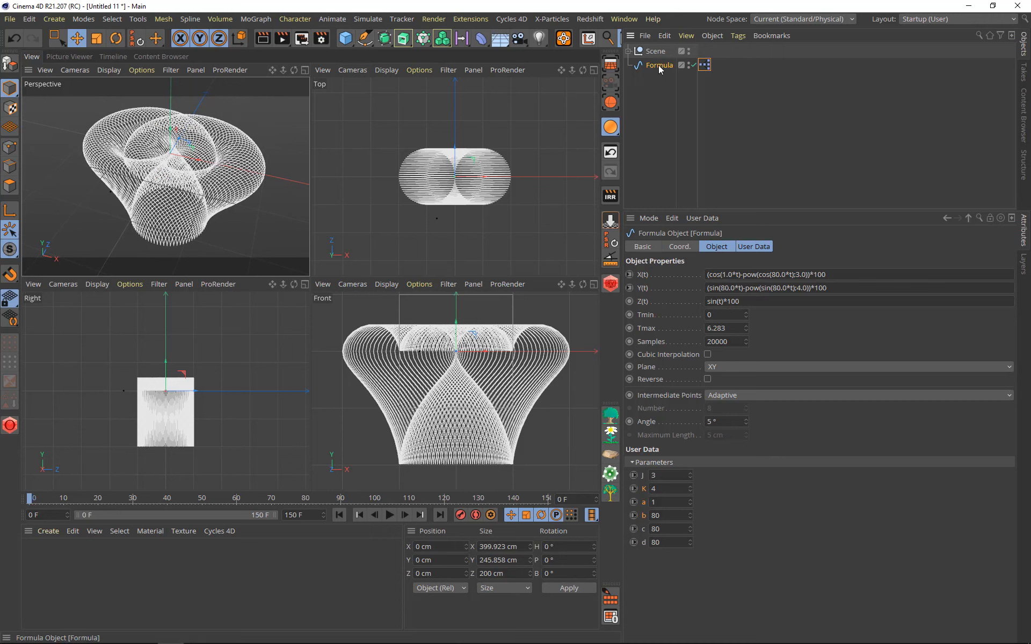
Step: Add a Sweep generator as the parent of the Formula spline
left_click(408, 46)
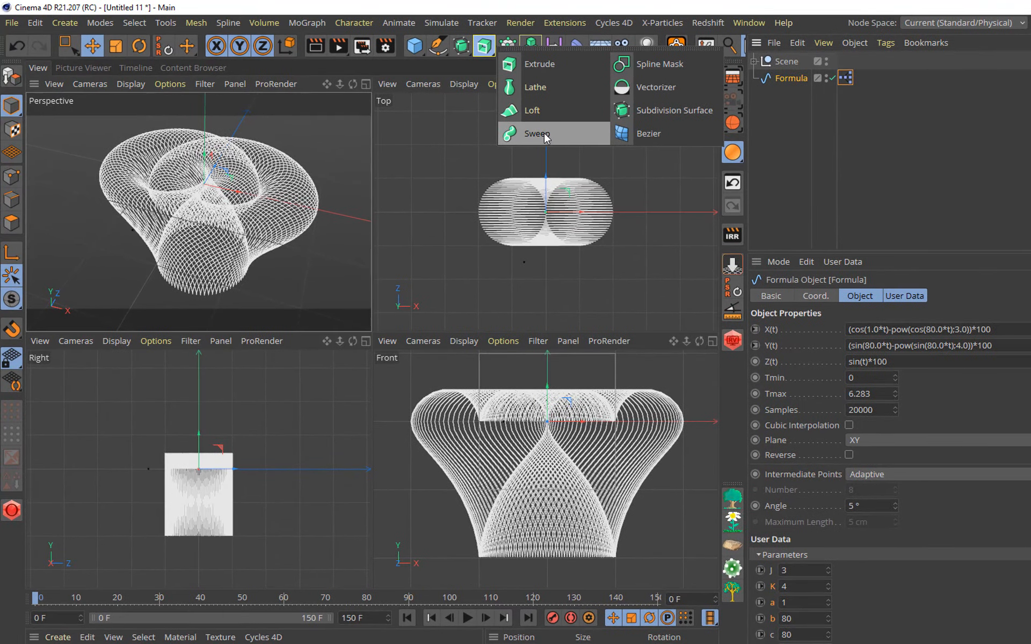
left_click(544, 133, "alt")
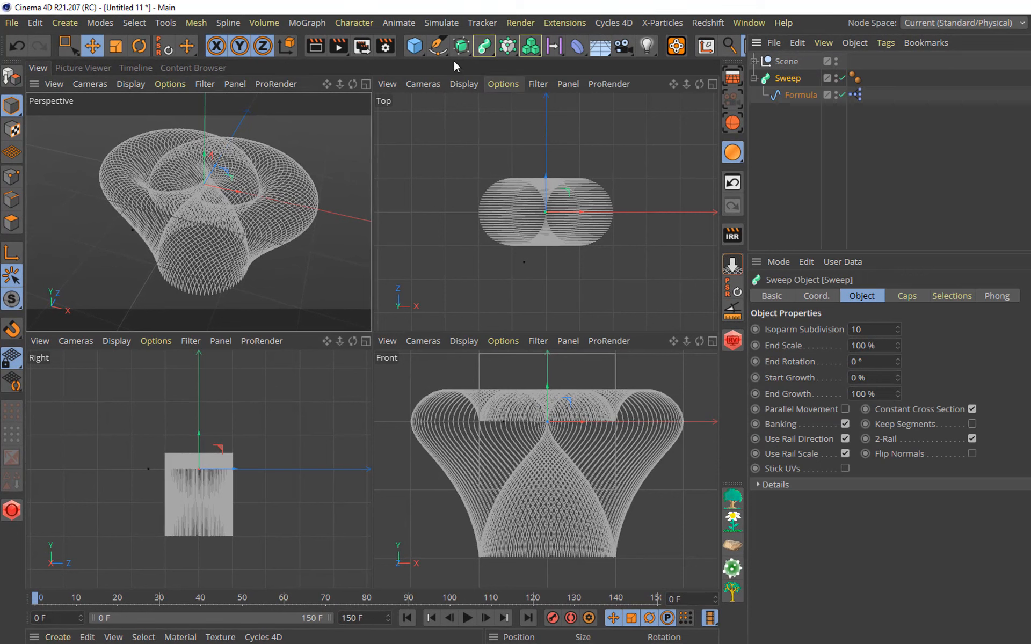
Step: Add an n-Side spline with a 2 cm radius and place it inside the Sweep above the Formula spline as its profile
left_click(438, 46)
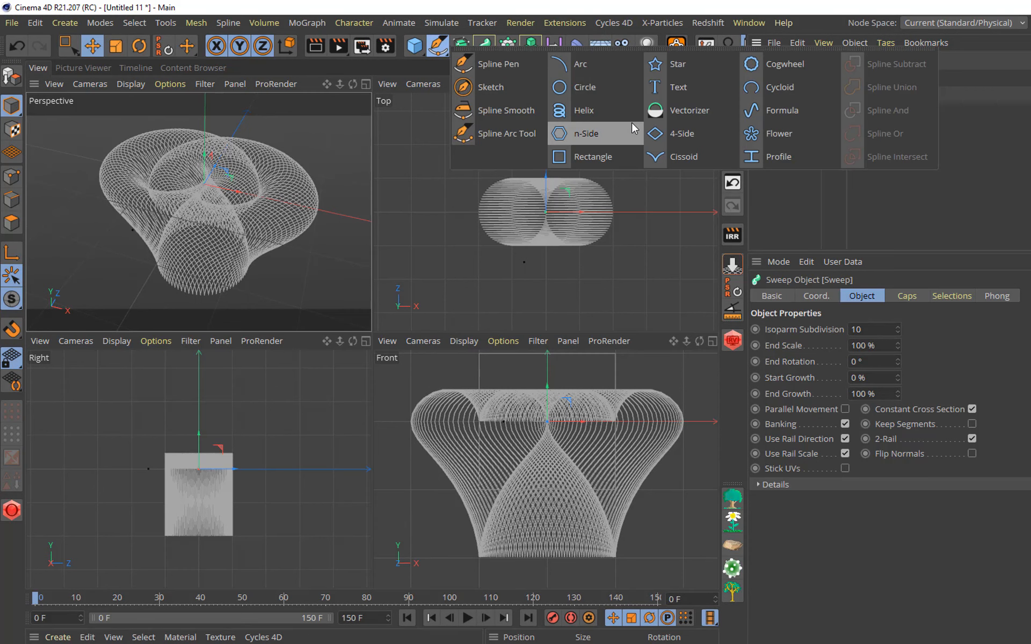
left_click(569, 132)
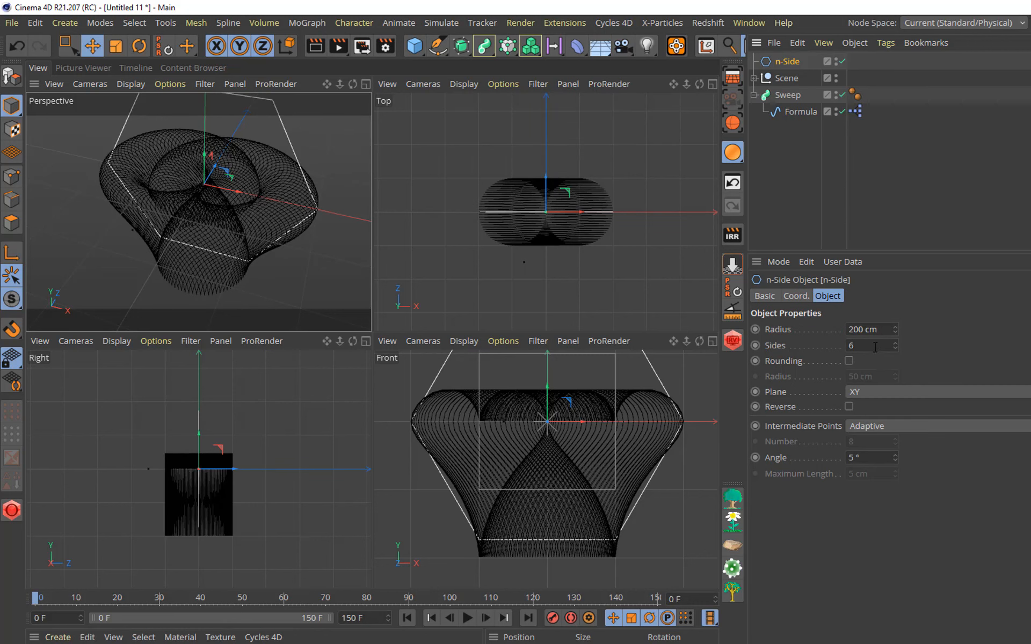
left_click(886, 328)
type("2")
key("Return")
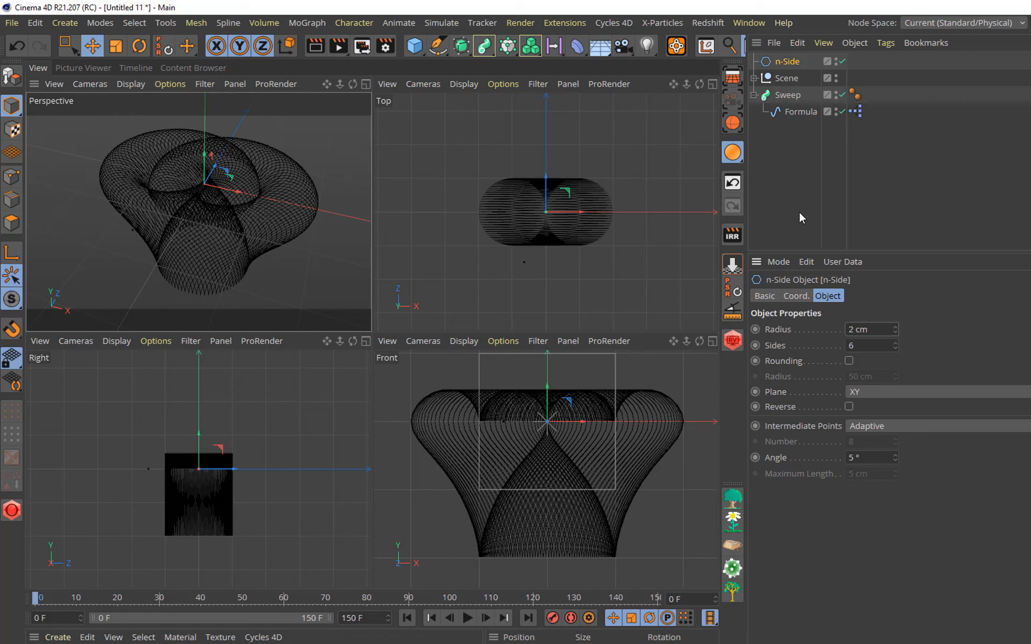
left_click_drag(780, 60, 791, 100)
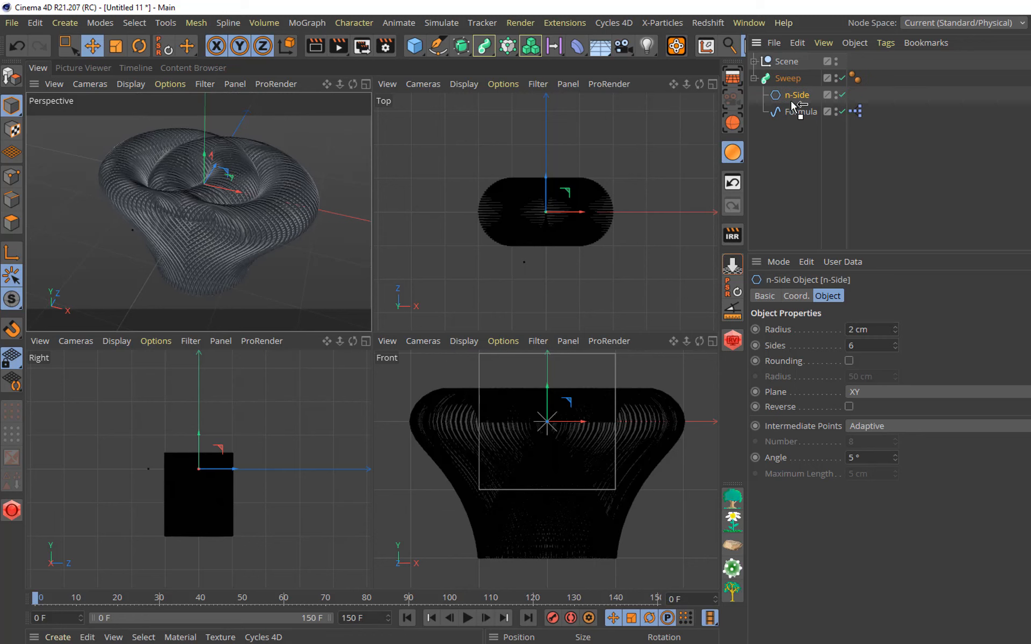
Step: Maximize the Perspective view and increase the n-Side profile's radius to 9 cm, viewing the swept form from several angles
left_click(365, 84)
scroll(466, 374, "up", 5)
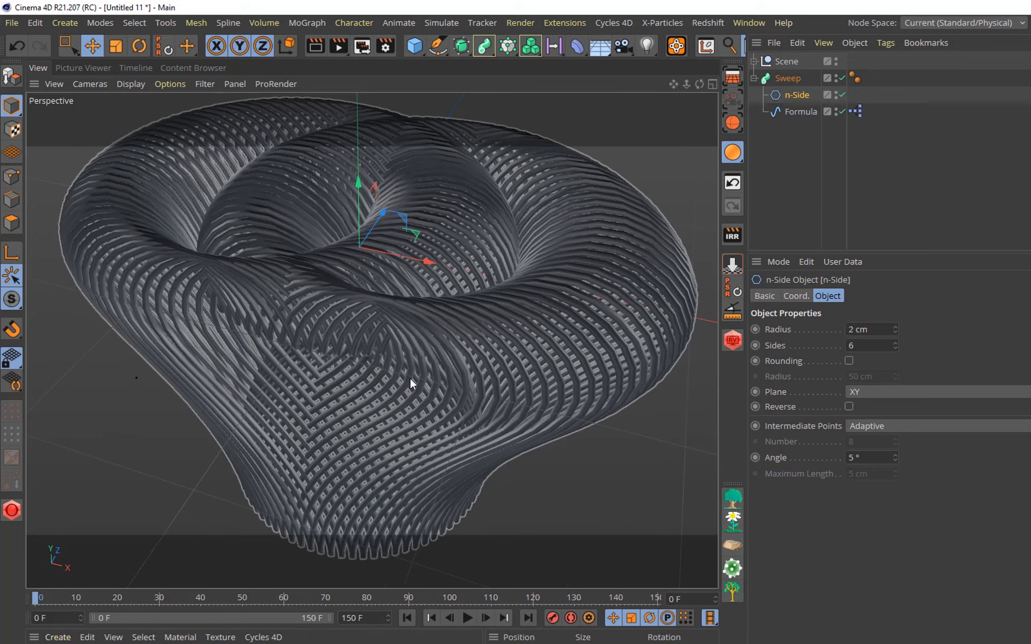
left_click_drag(454, 365, 454, 314, "alt")
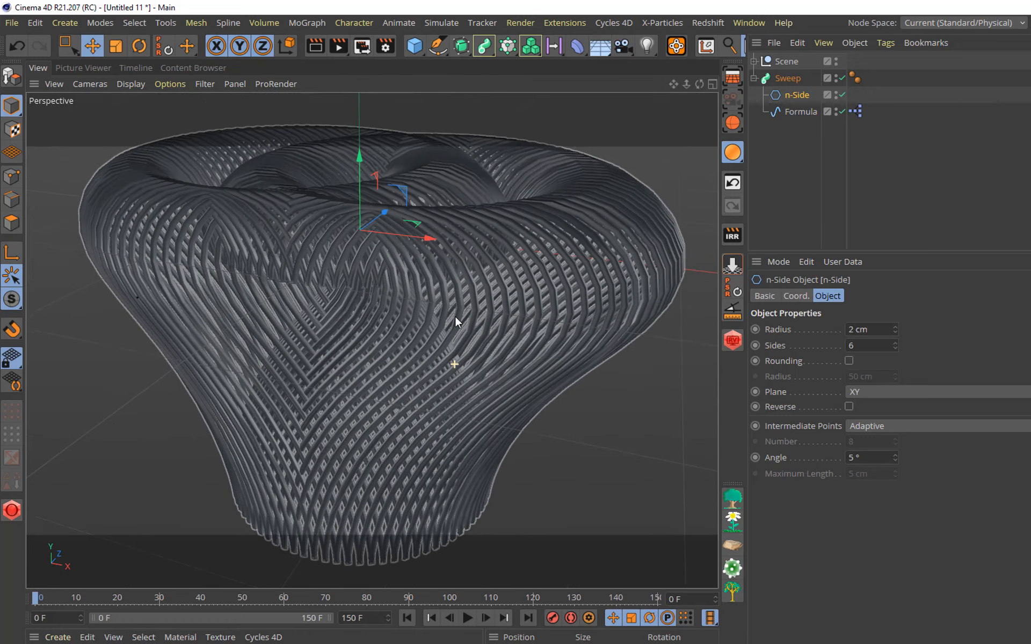
left_click(895, 327)
left_click(895, 327)
left_click(895, 327)
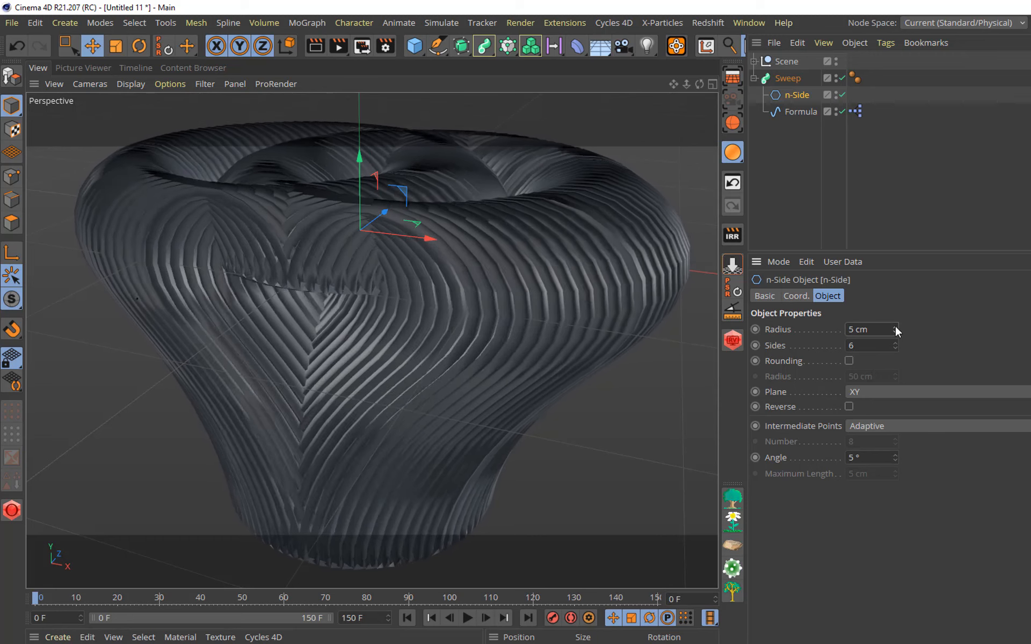
left_click(895, 326)
left_click(895, 327)
left_click(895, 326)
left_click(896, 327)
left_click_drag(599, 277, 405, 374, "alt")
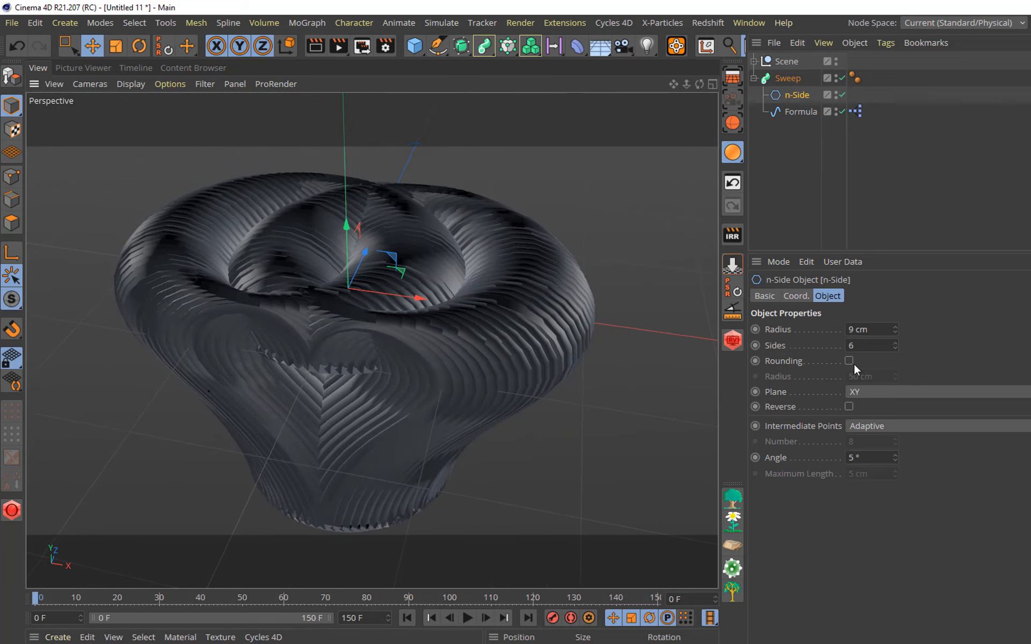
Step: Take the Formula spline out of the Sweep and lower its b, c and d parameters together to 0
left_click(800, 112)
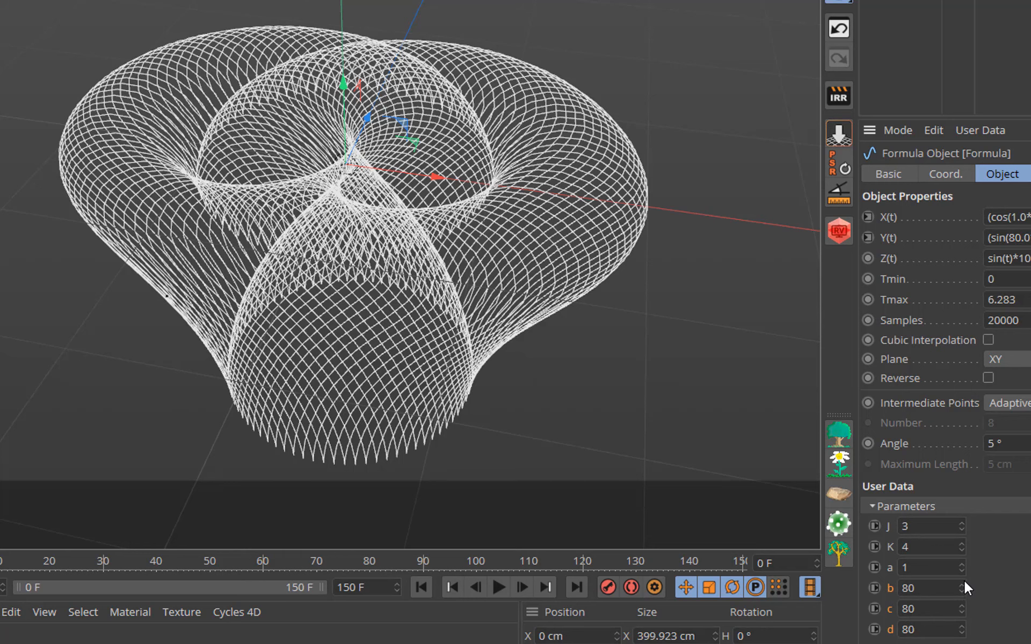
left_click_drag(961, 584, 962, 613)
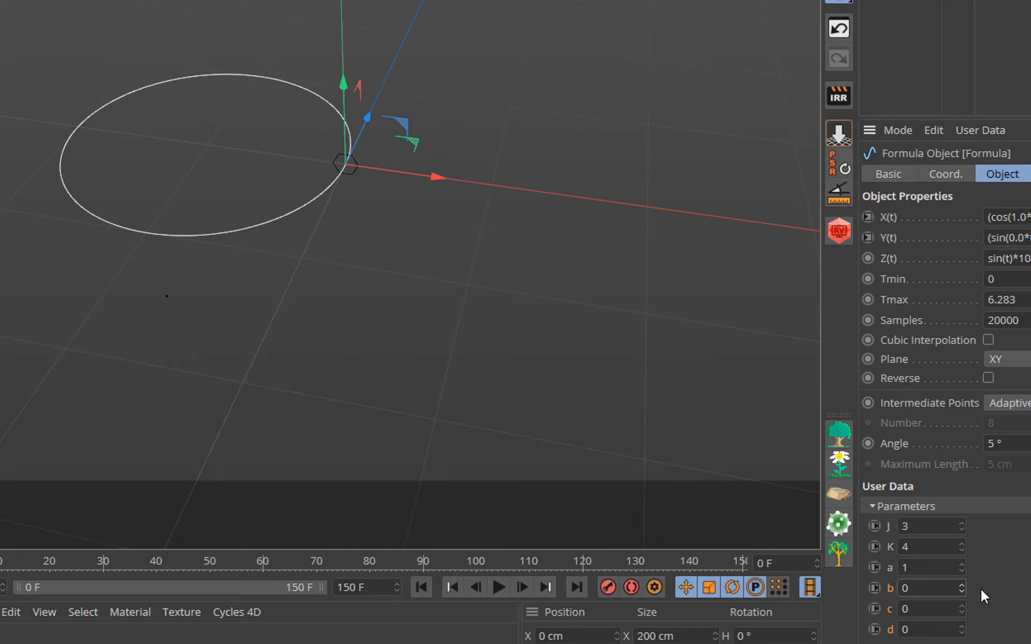
Step: Raise the Formula spline's b, c and d parameters together, one unit at a time, to 12
left_click(962, 584)
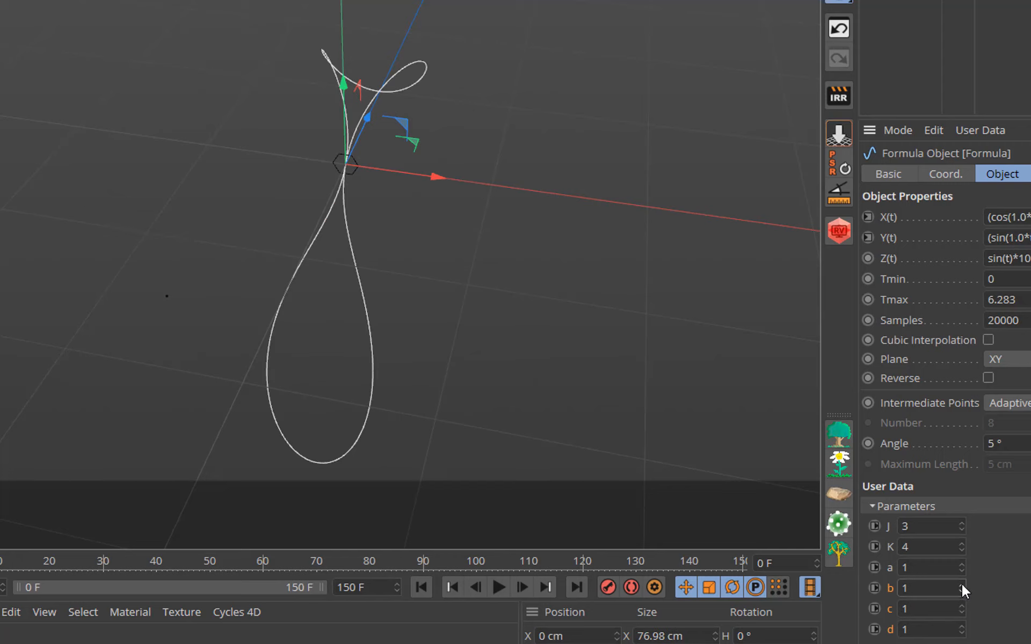
left_click(962, 585)
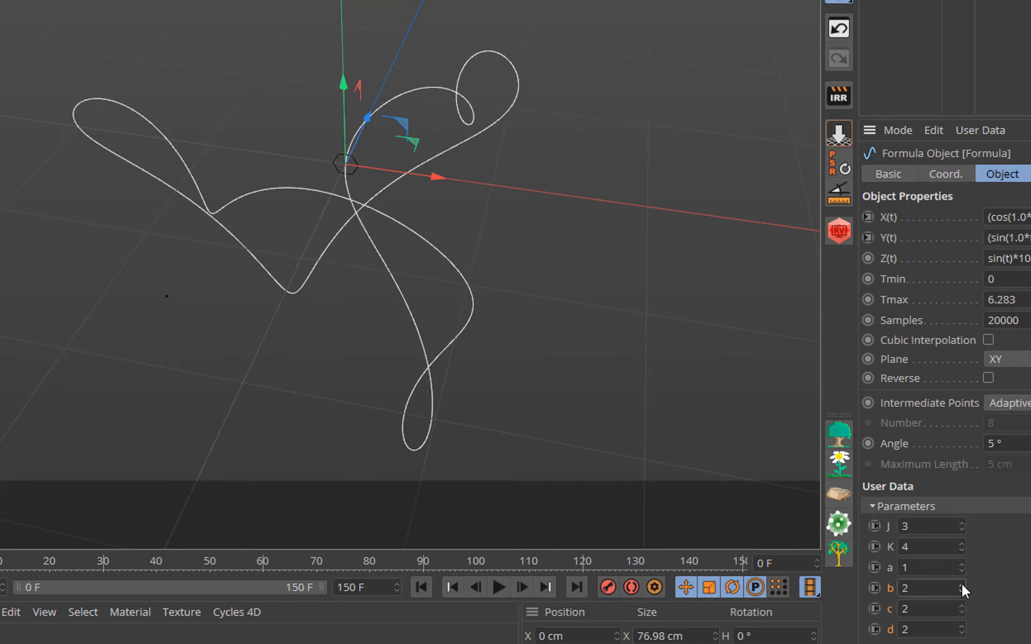
left_click(962, 584)
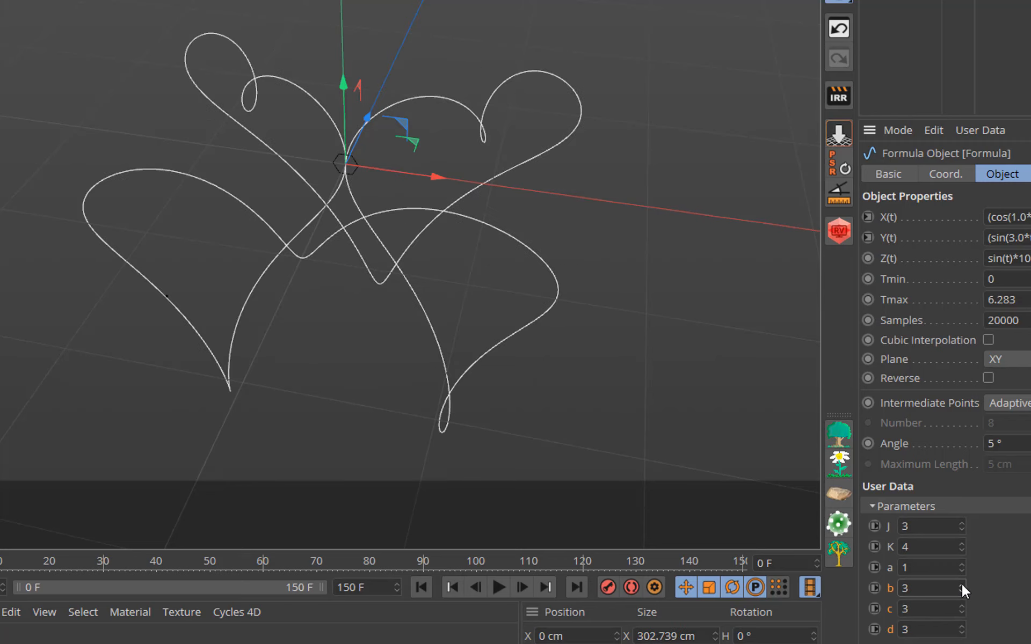
left_click(962, 584)
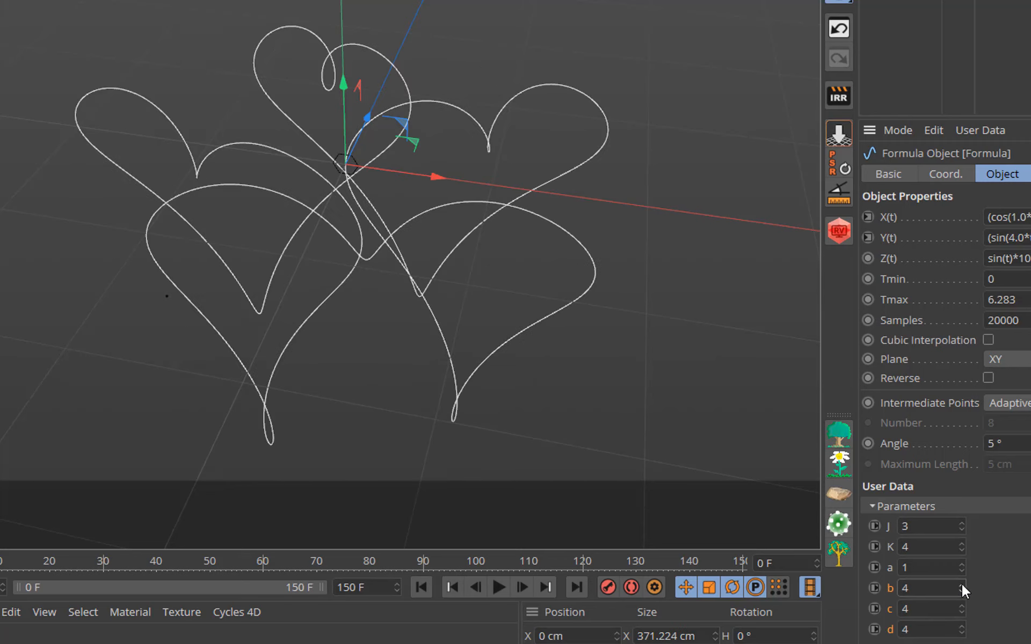
left_click(962, 585)
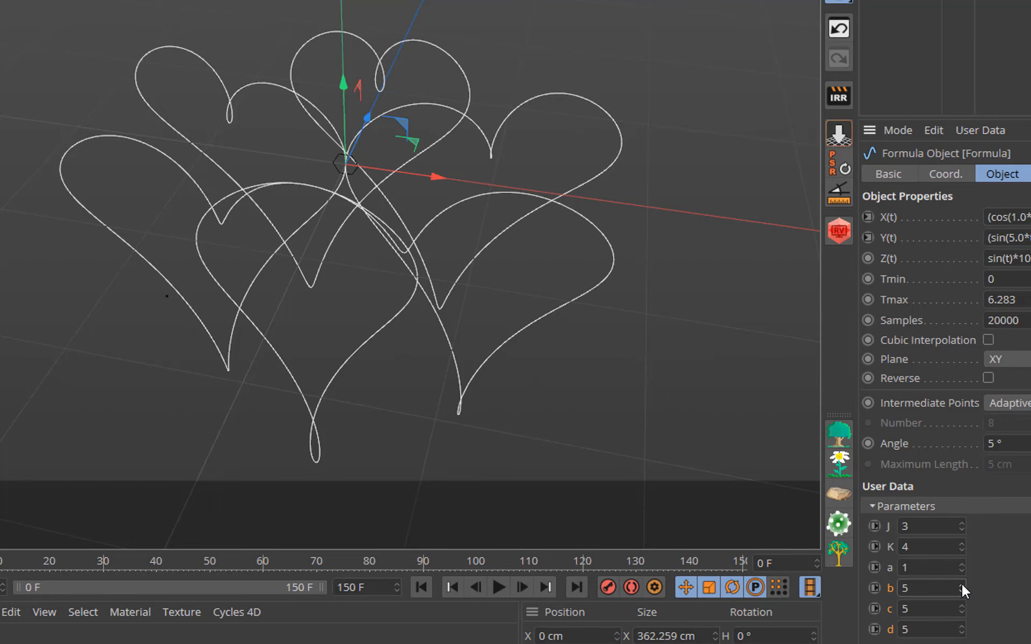
left_click(961, 585)
left_click(962, 584)
left_click(962, 584)
left_click(962, 584)
left_click(962, 584)
left_click(961, 585)
left_click(961, 584)
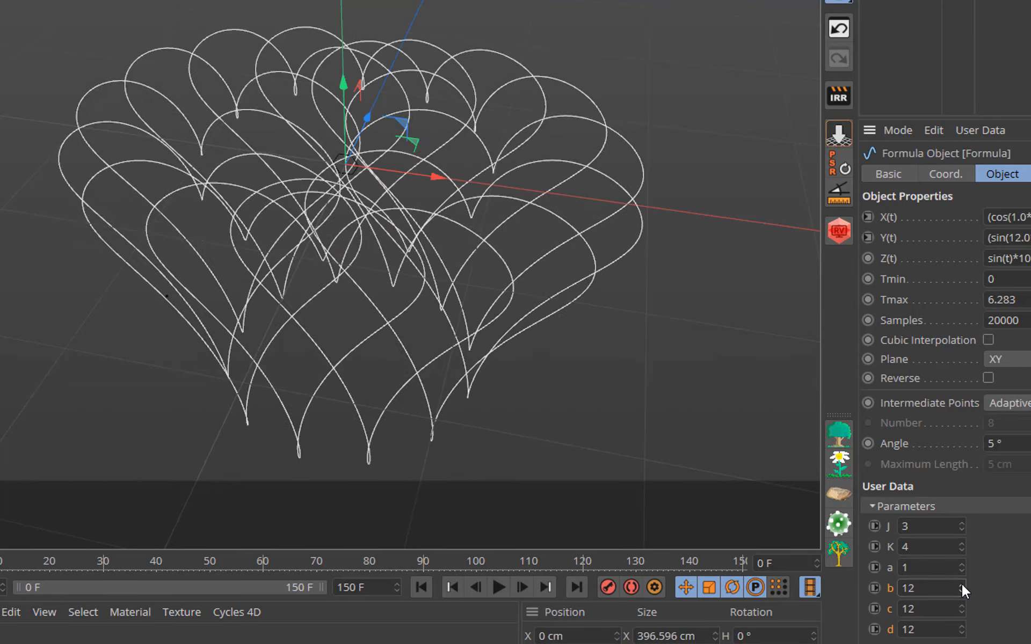
Step: Try much higher values for the Formula spline's b, c and d parameters, taking them together up to 492
left_click(961, 584)
left_click(962, 587)
left_click_drag(962, 587, 962, 337)
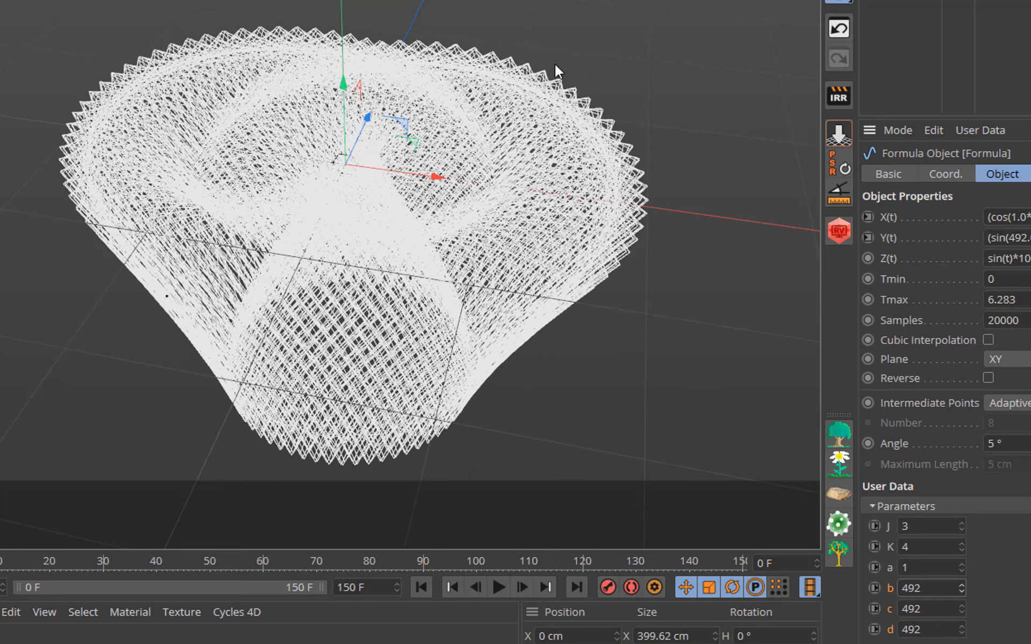
Step: Enable Cubic Interpolation on the Formula spline, set its Samples to 200000, and show all four views
left_click(988, 340)
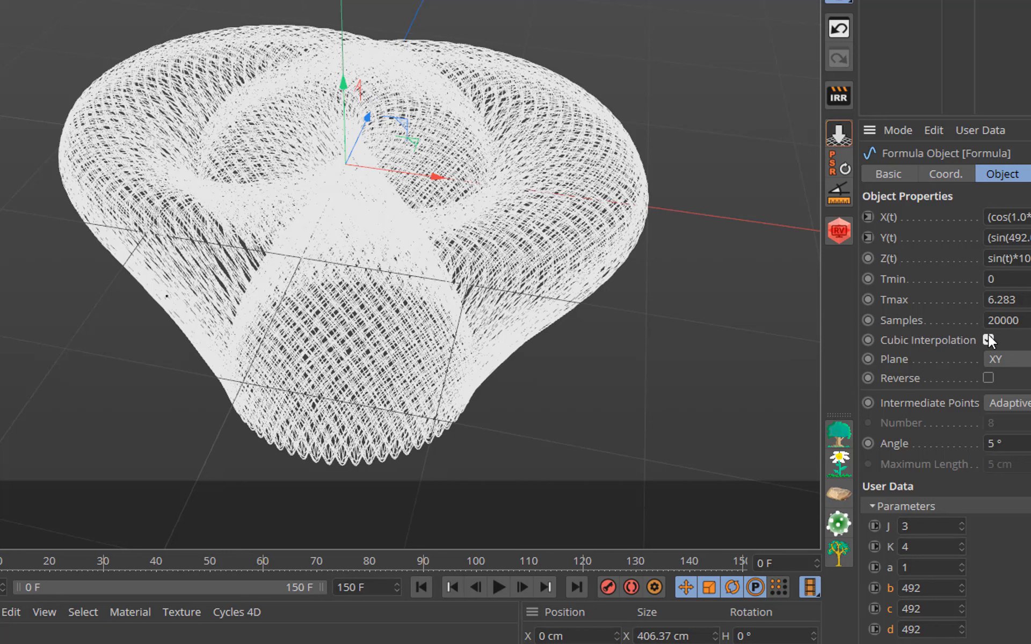
left_click(1019, 320)
type("0")
key("F5")
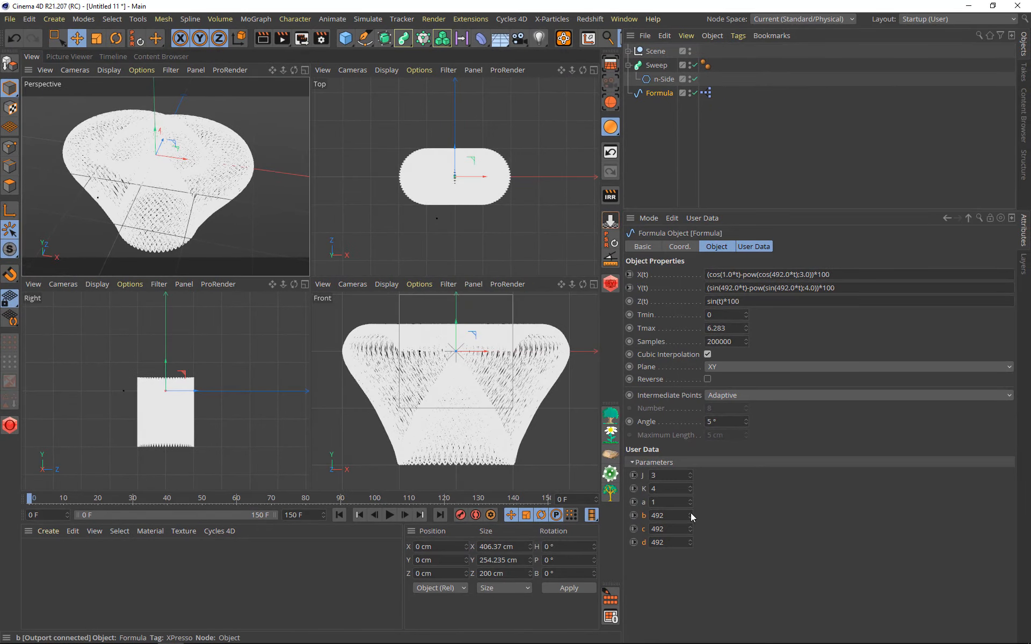
Step: Lower b, c and d together to 68, and step the c parameter down to 66 and back up to 69
mouse_move(691, 516)
left_mouse_down()
mouse_move(561, 517)
mouse_move(691, 507)
mouse_move(691, 518)
left_mouse_up()
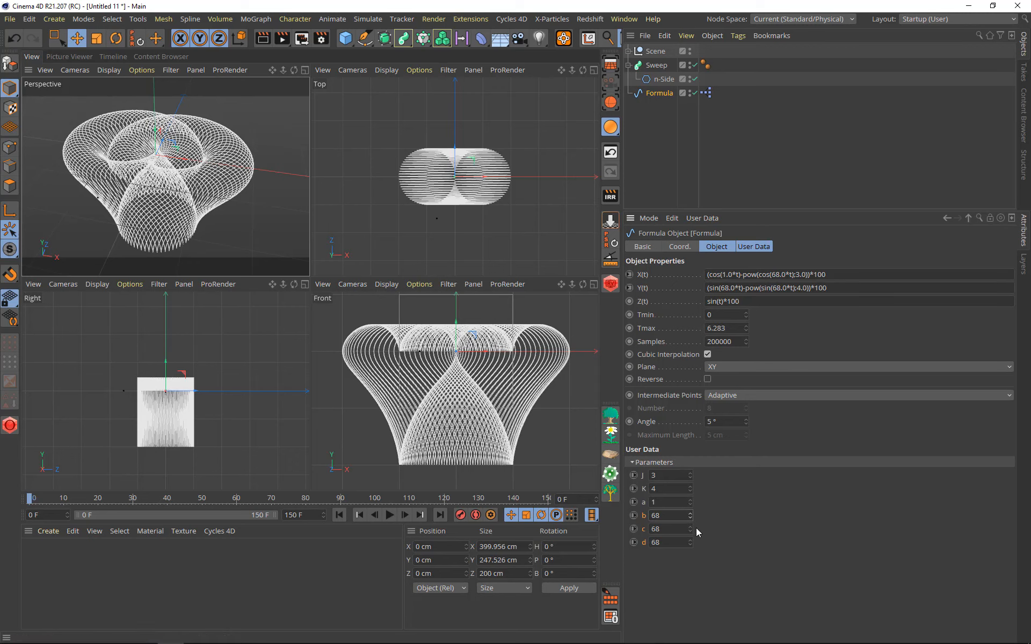
left_click(691, 532)
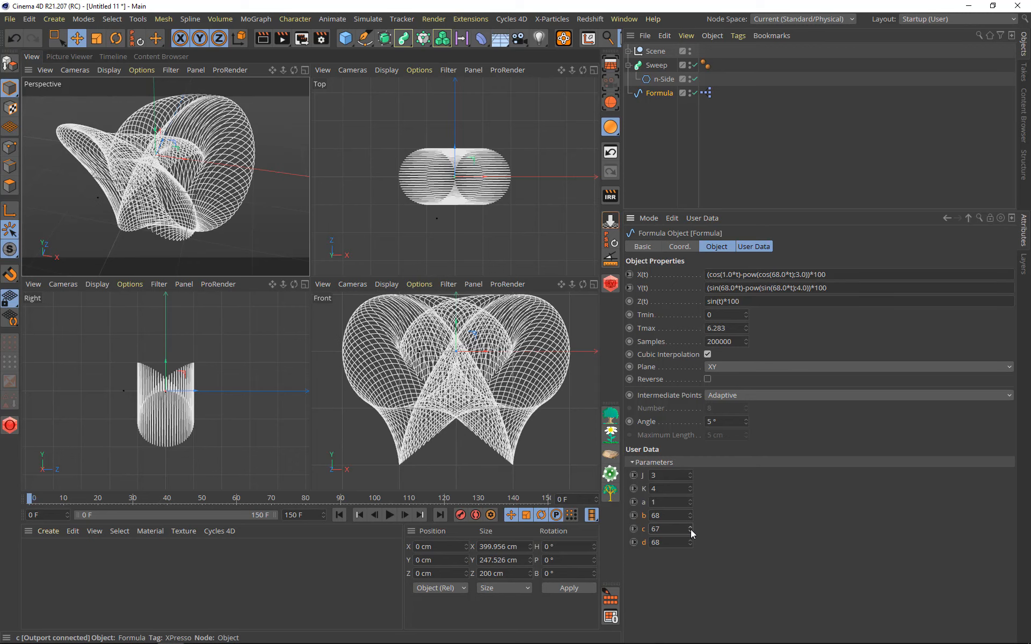
left_click(691, 531)
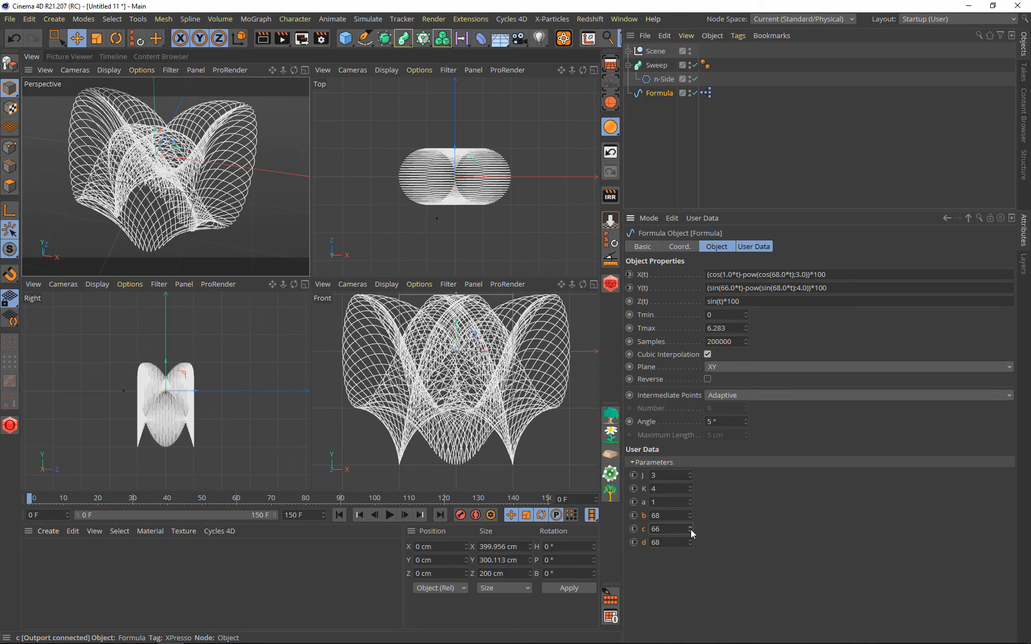
left_click(690, 526)
left_click(691, 527)
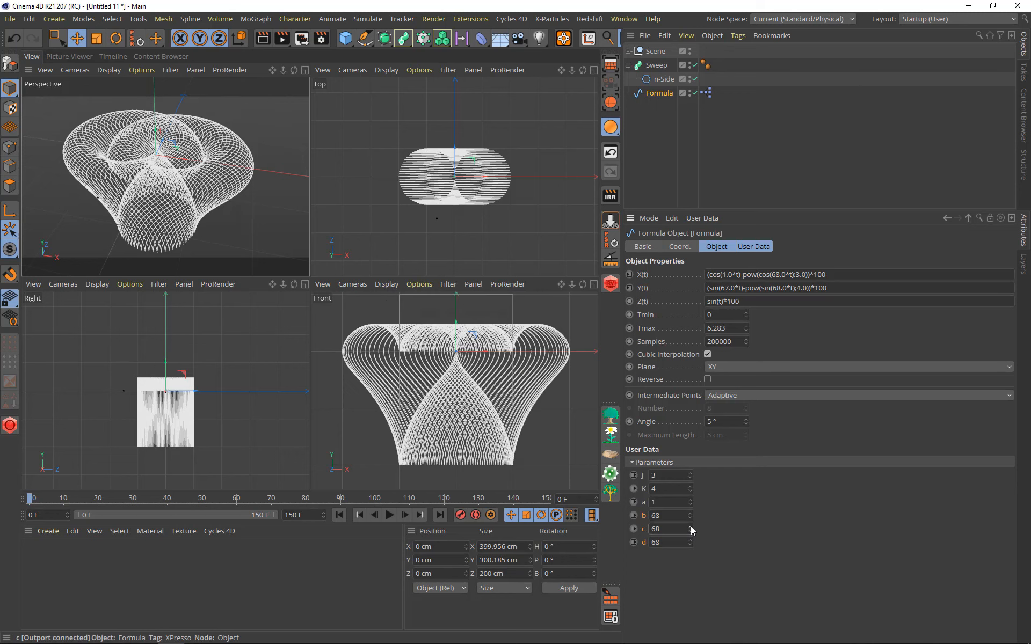
left_click(690, 526)
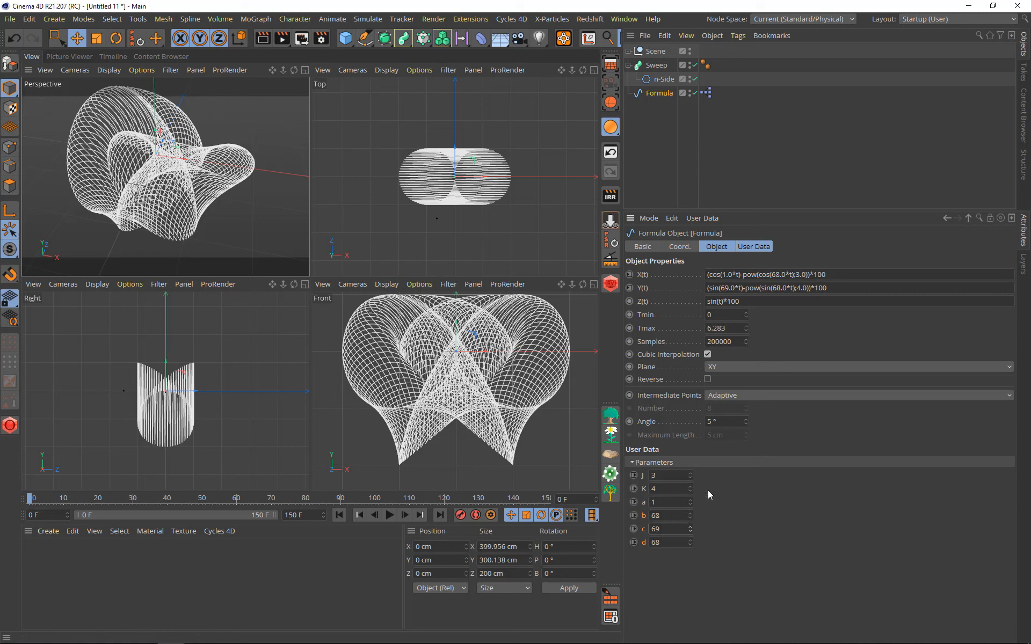
Step: Try a value of 0 for the a parameter, stepping K up to 6 and back down to 2
left_click(691, 485)
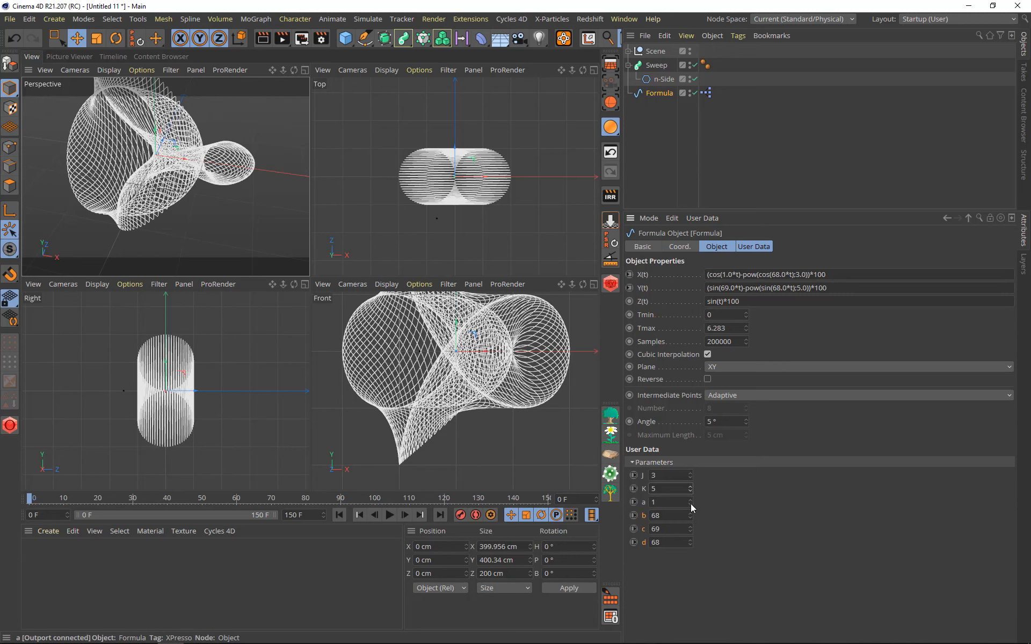
left_click(691, 505)
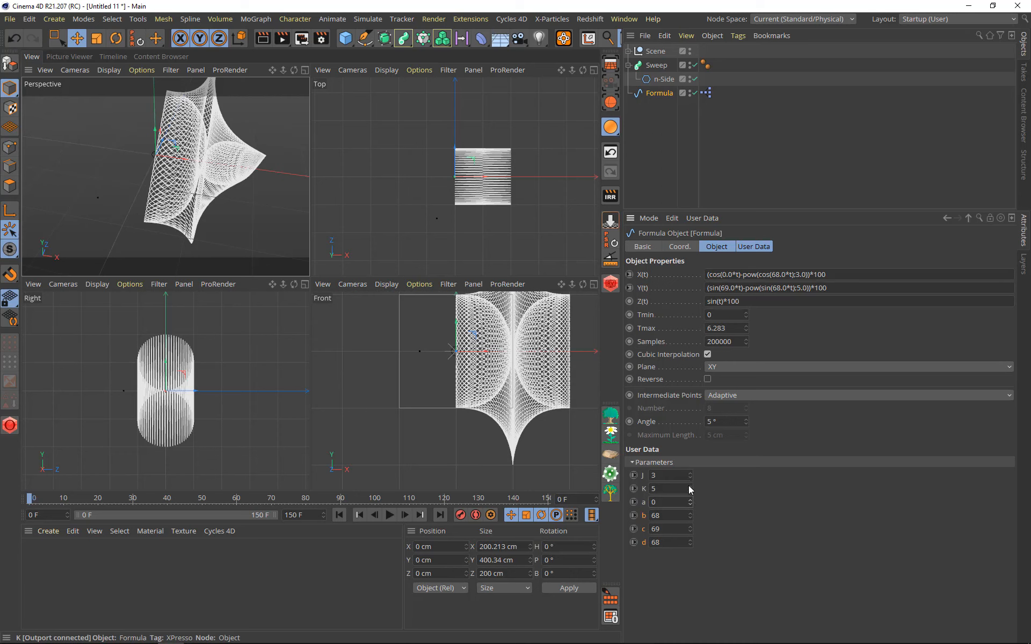
left_click(690, 486)
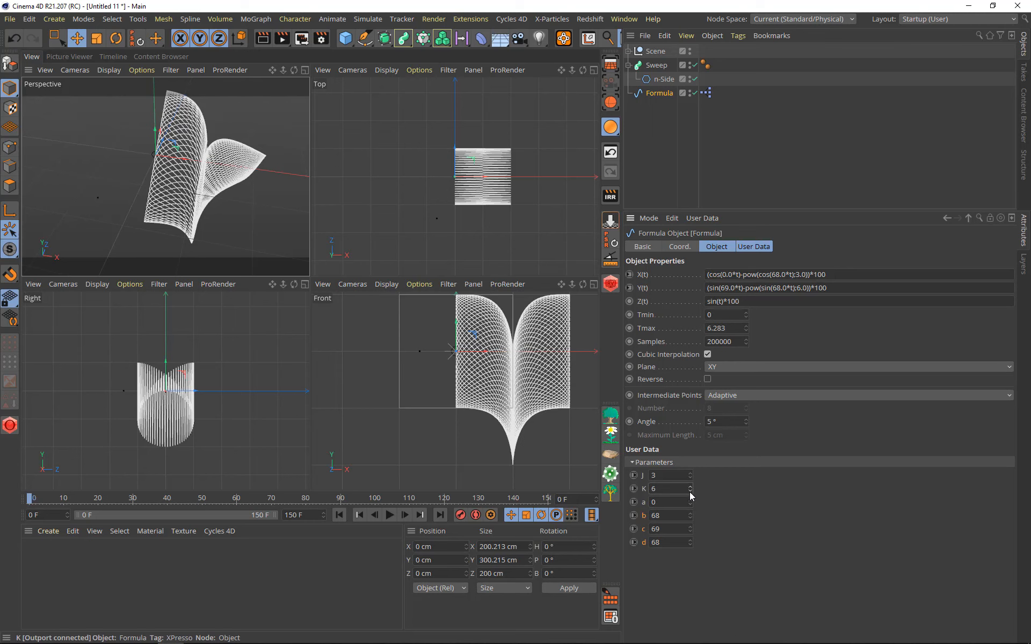
left_click(690, 491)
left_click(689, 490)
left_click(689, 490)
left_click(690, 490)
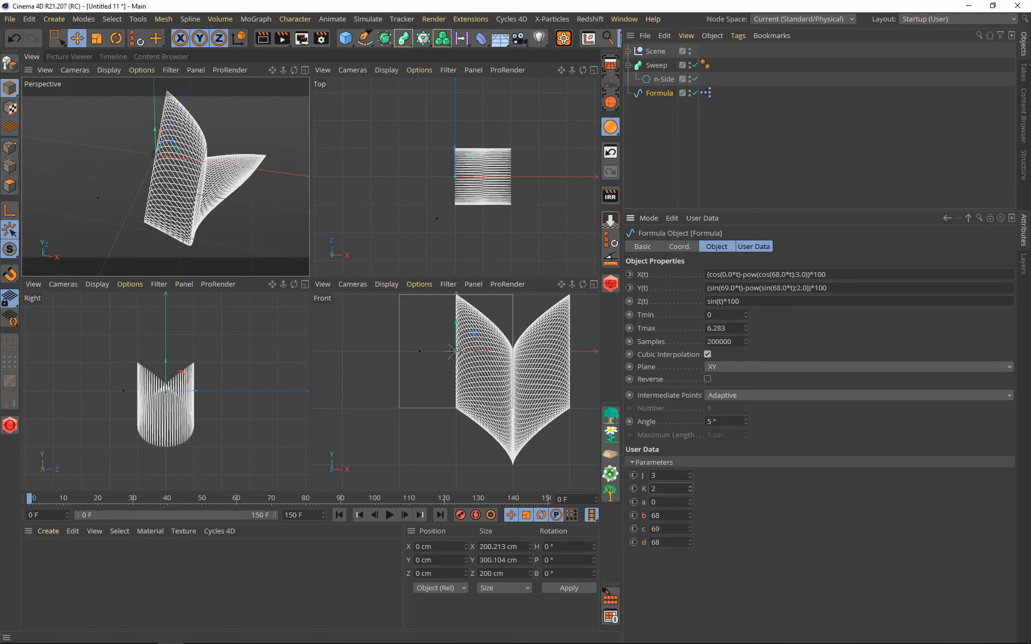
Step: Switch to the Wikipedia parametric equation page, view the first blue j=3 k=3 example graphs, and return to Cinema 4D
left_click(224, 635)
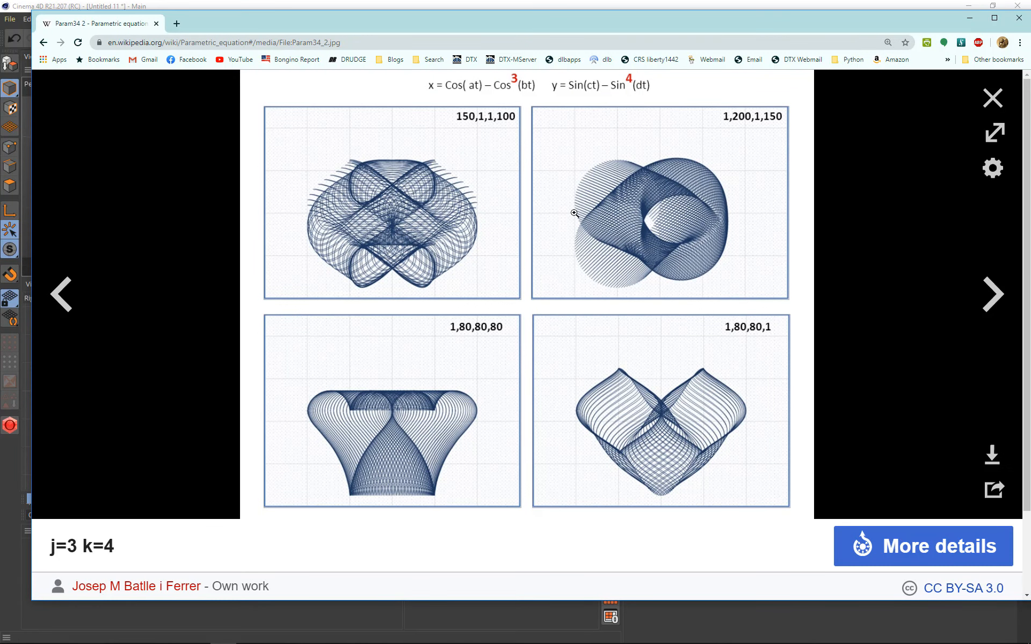
left_click(992, 97)
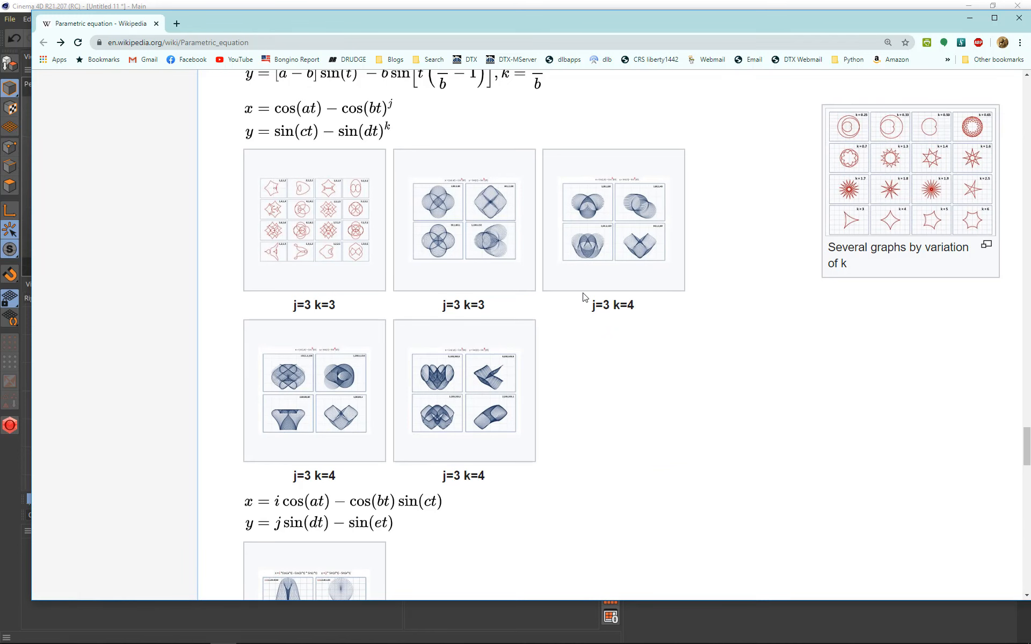
left_click(439, 243)
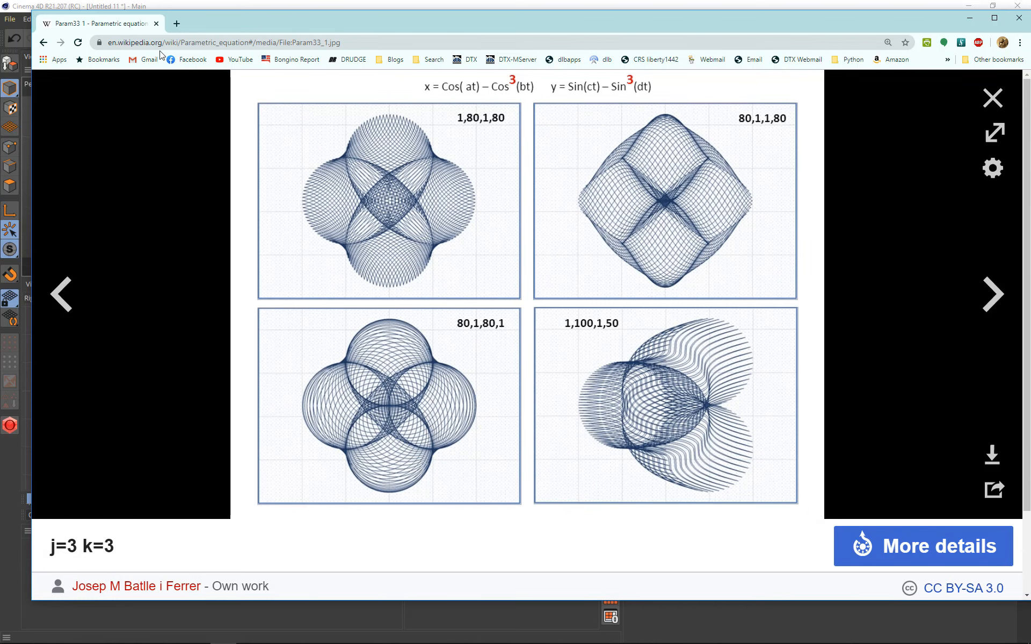
left_click(81, 6)
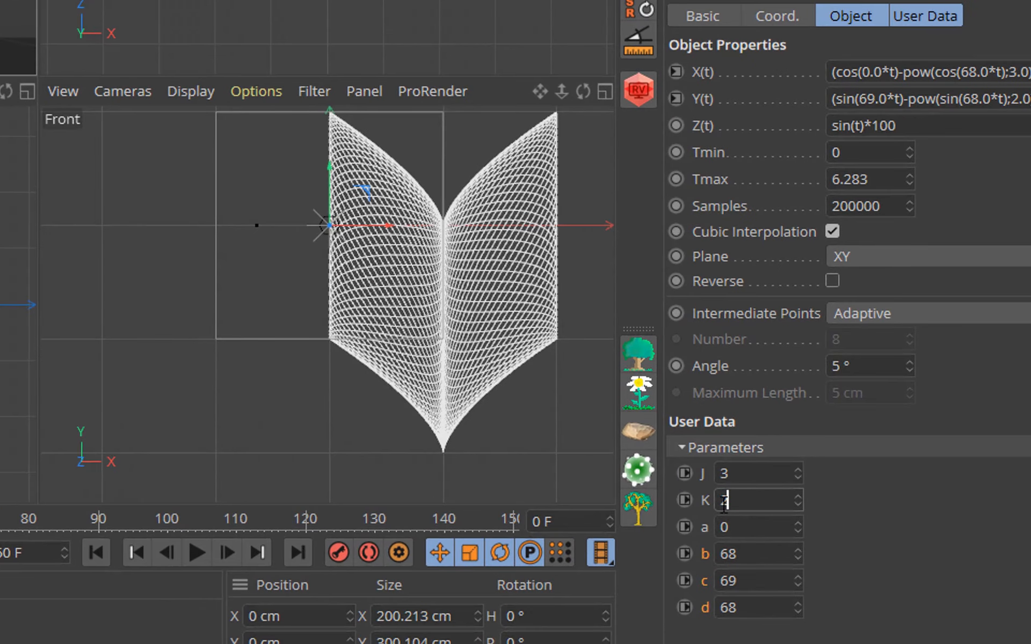
Step: Set the Formula spline's K parameter to 4, a to 80, b to 1, c to 80 and d to 1
type("4")
key("Tab")
type("80")
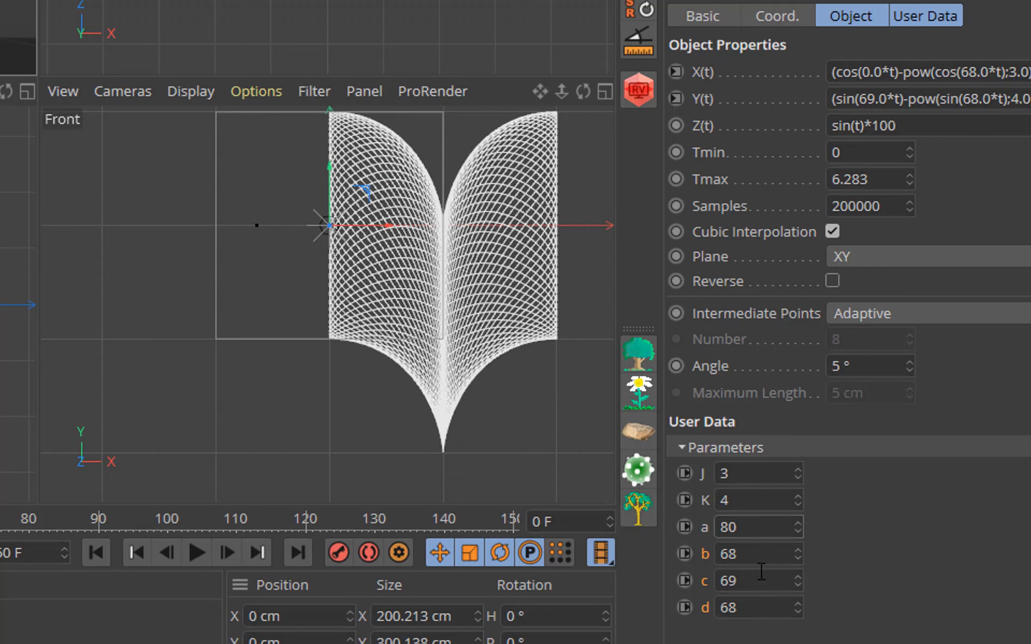
key("Tab")
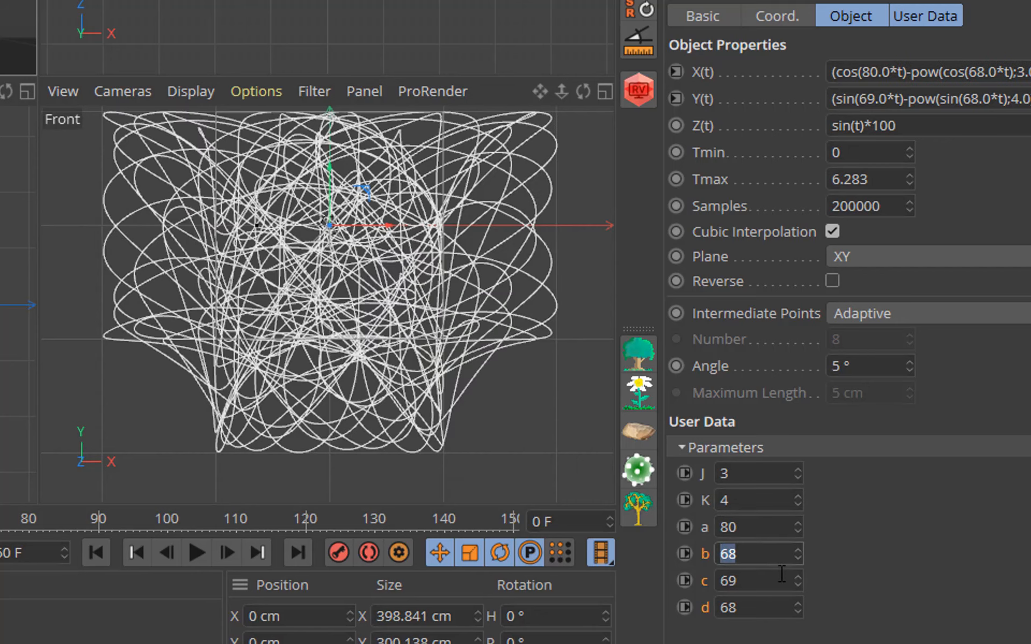
type("1")
key("Tab")
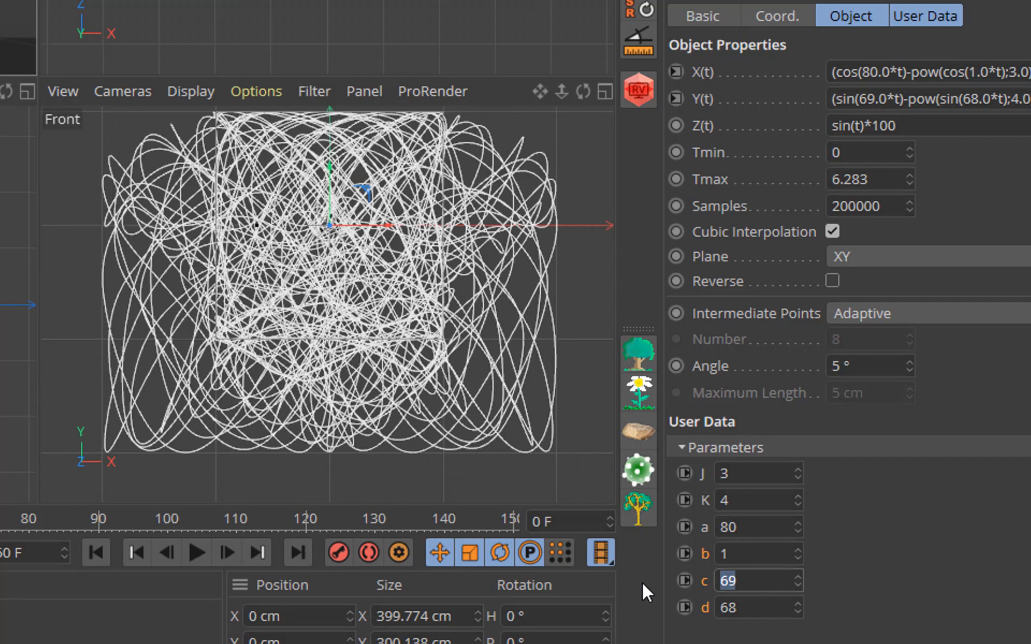
type("80")
key("Tab")
type("1")
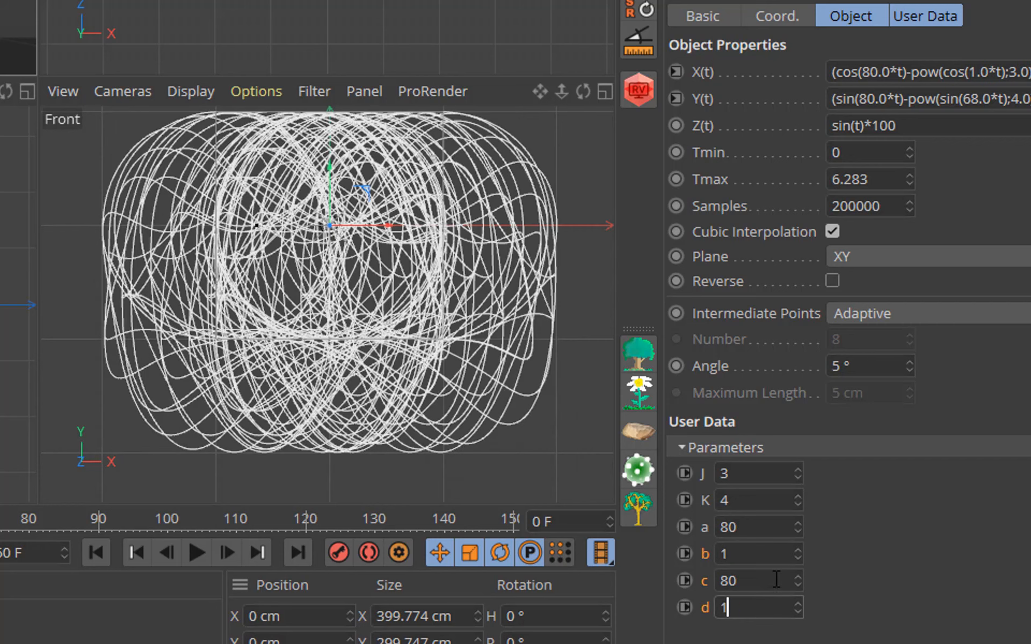
left_click(776, 580)
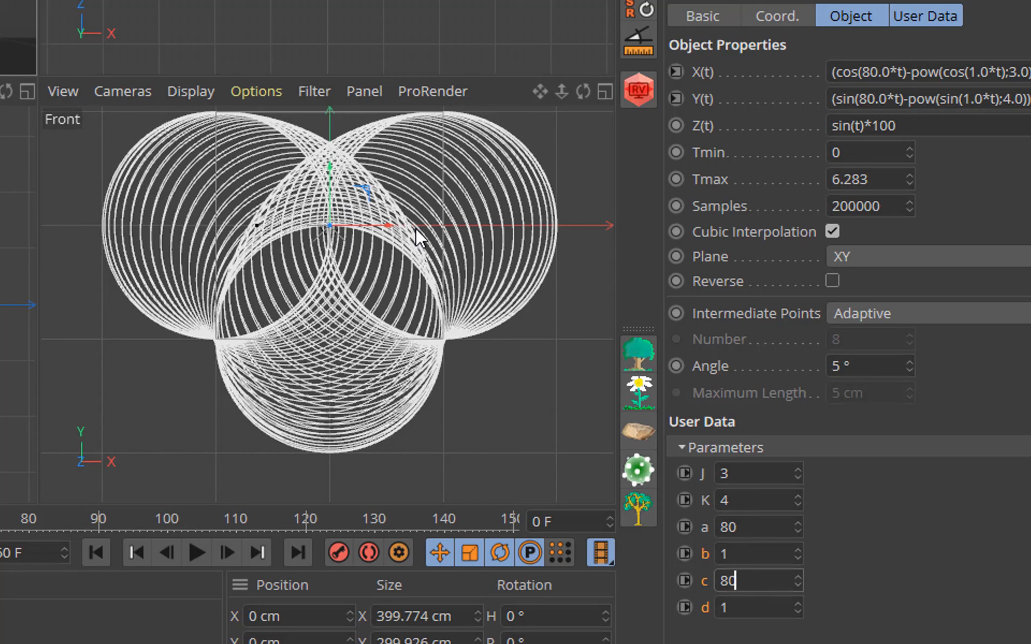
middle_click_drag(415, 228, 406, 260, "alt")
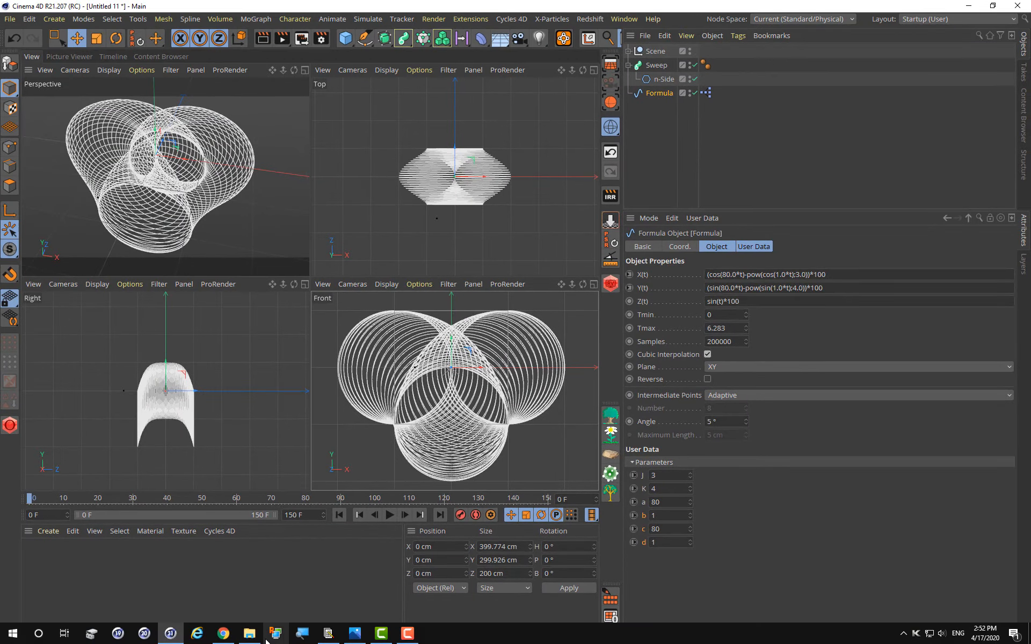
Step: Check the j=3 k=3 example graphs on Wikipedia in Chrome, return to Cinema 4D, and lower the K parameter to 3
left_click(223, 634)
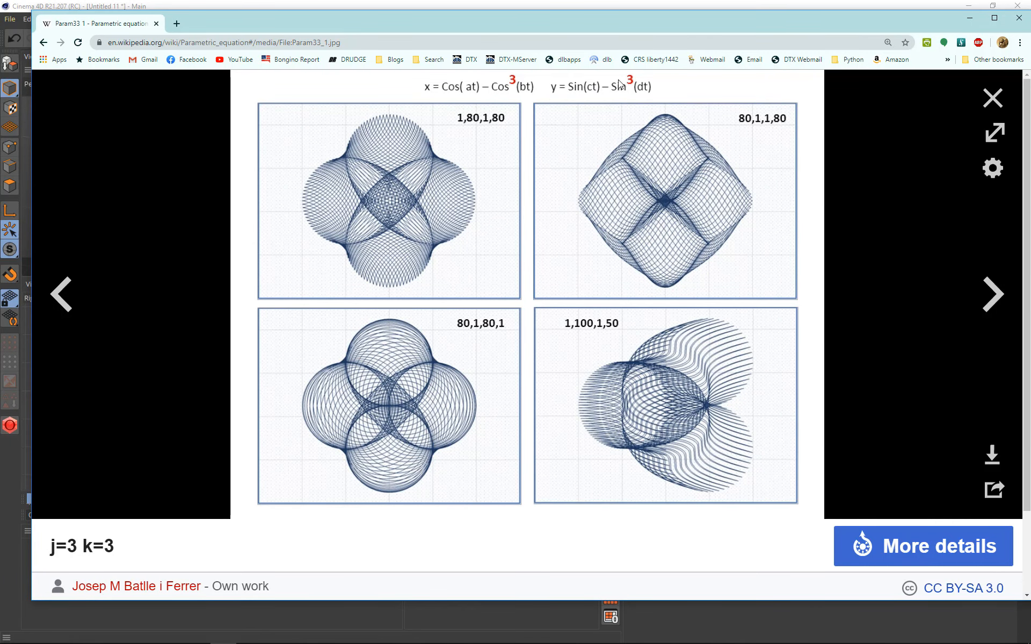
left_click(358, 5)
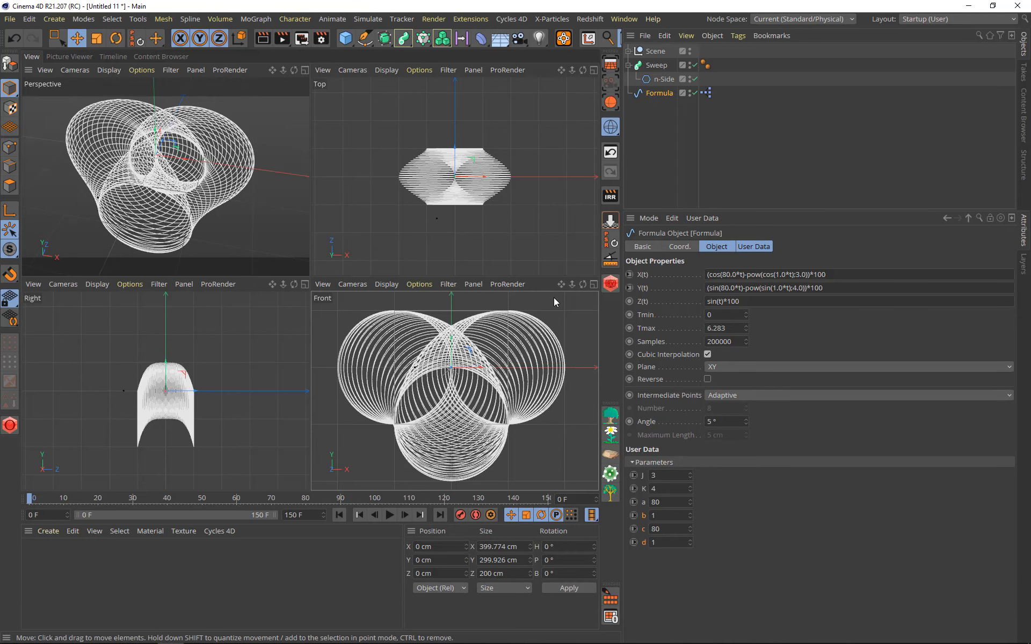
left_click(690, 490)
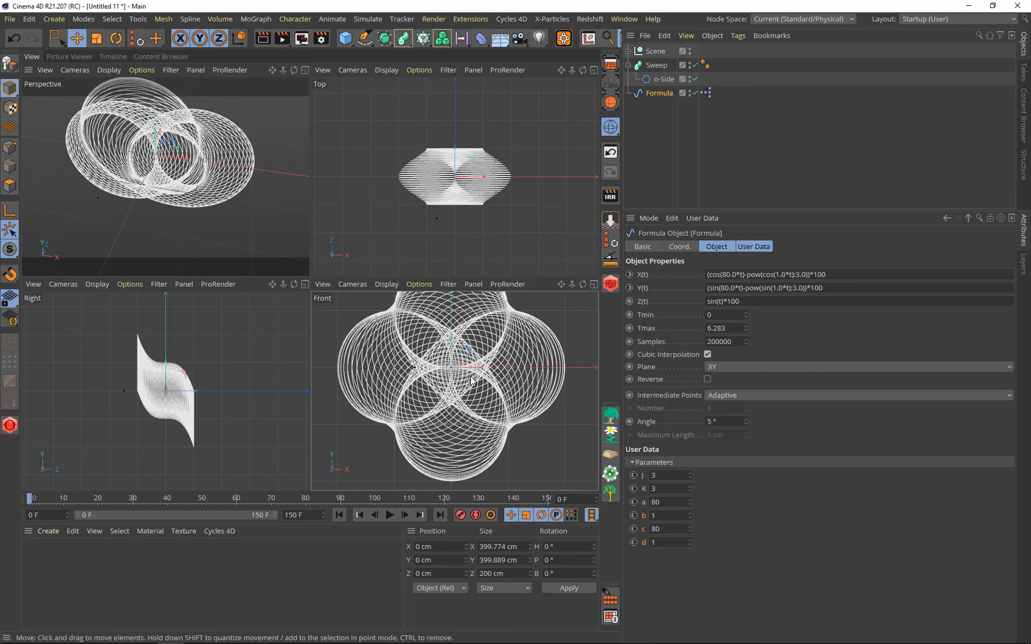
scroll(474, 381, "down", 3)
middle_click_drag(456, 363, 451, 385)
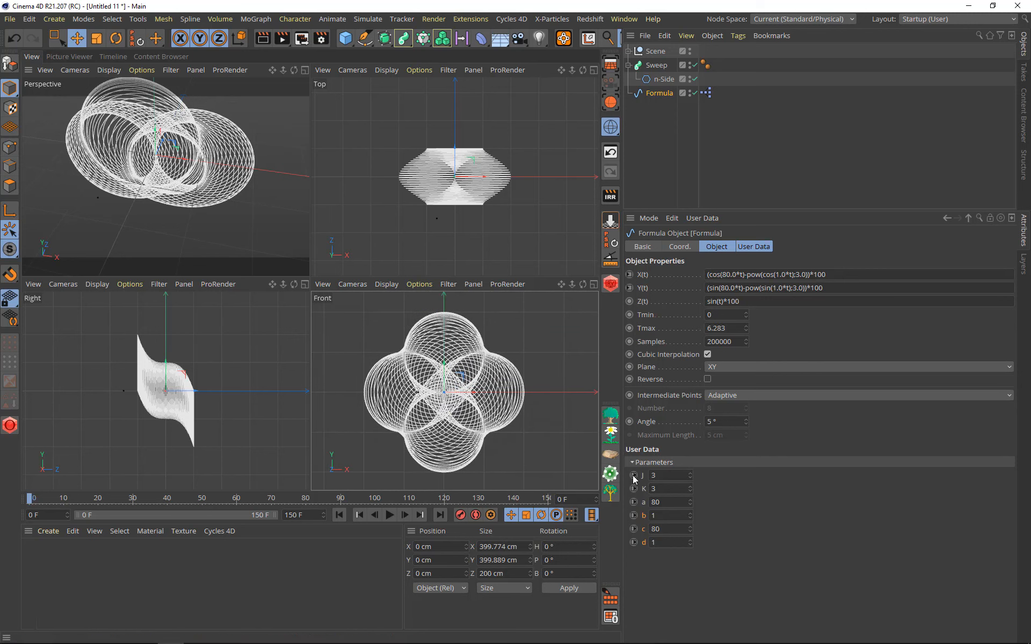
Step: Step the K parameter up to 9 and back down to 1 to explore the curve's variations
left_click(691, 486)
left_click(692, 486)
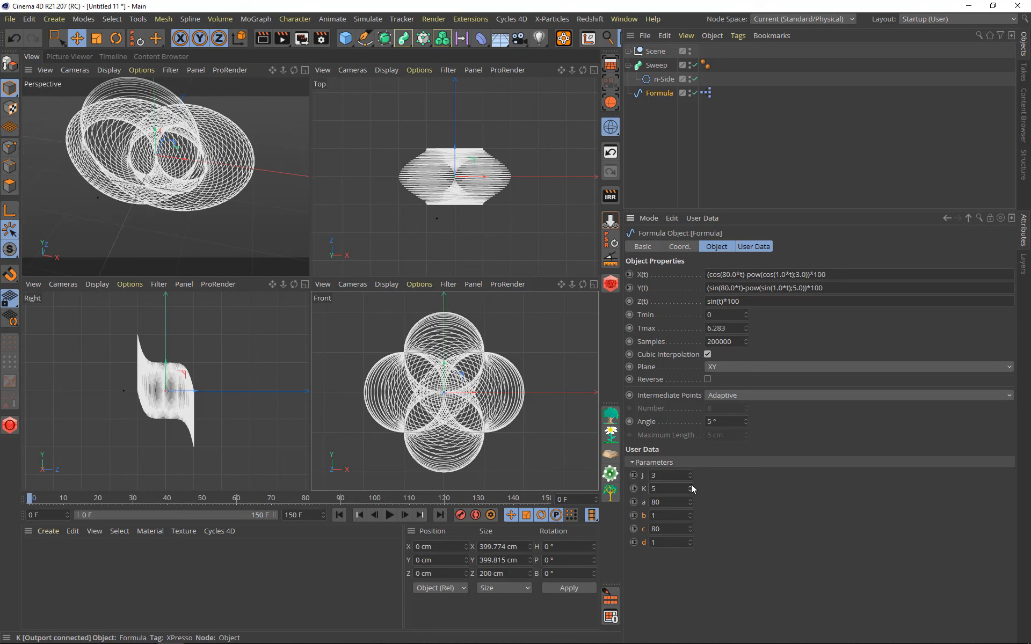
left_click(691, 486)
left_click(691, 486)
left_click(691, 486)
left_click(691, 486)
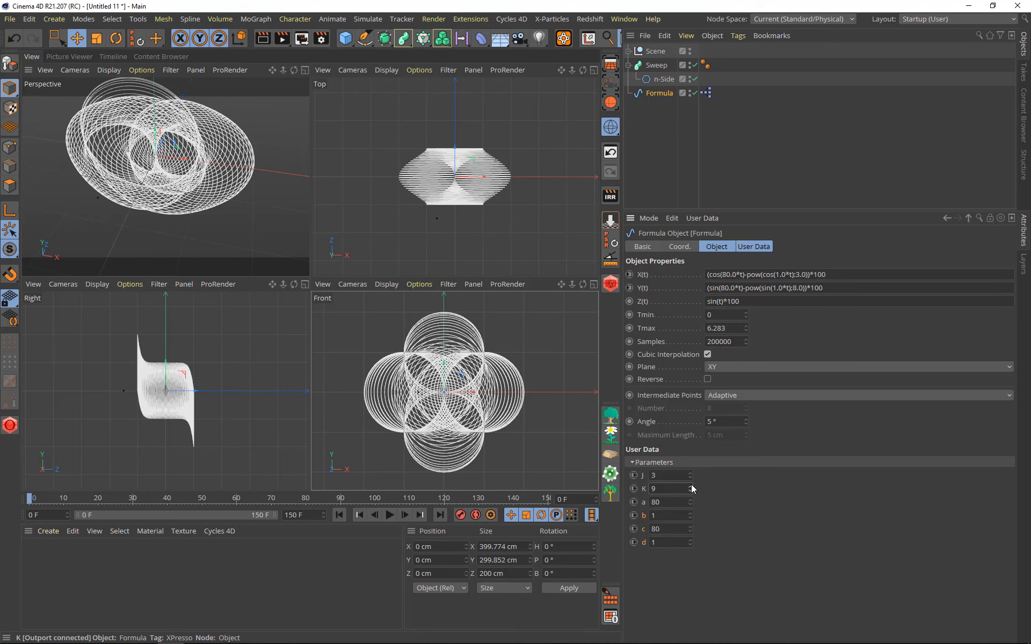
left_click(691, 492)
left_click(691, 492)
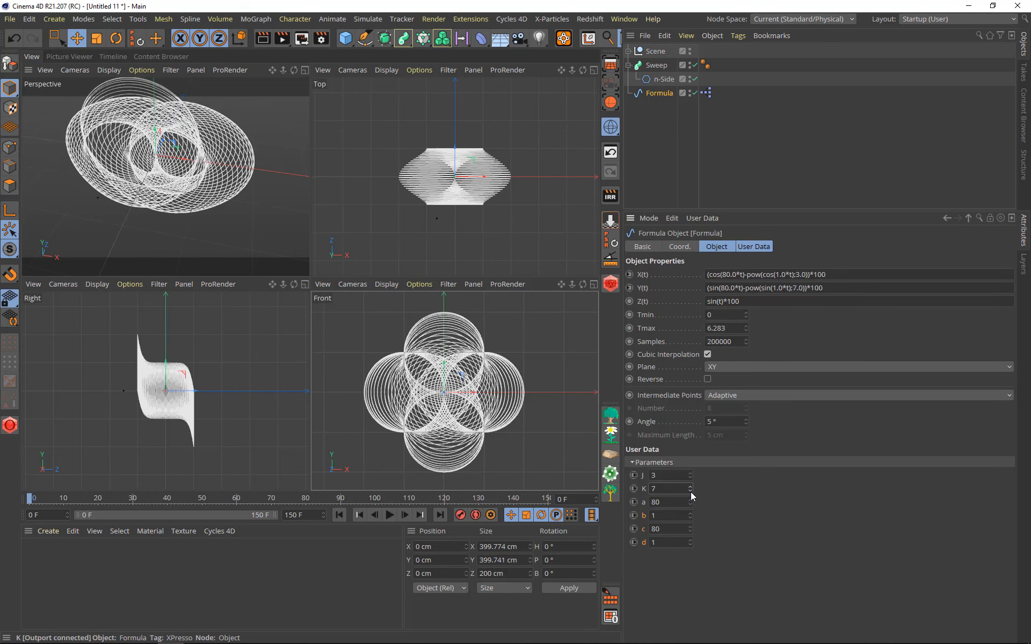
left_click(690, 492)
left_click(691, 492)
left_click(690, 492)
left_click(691, 492)
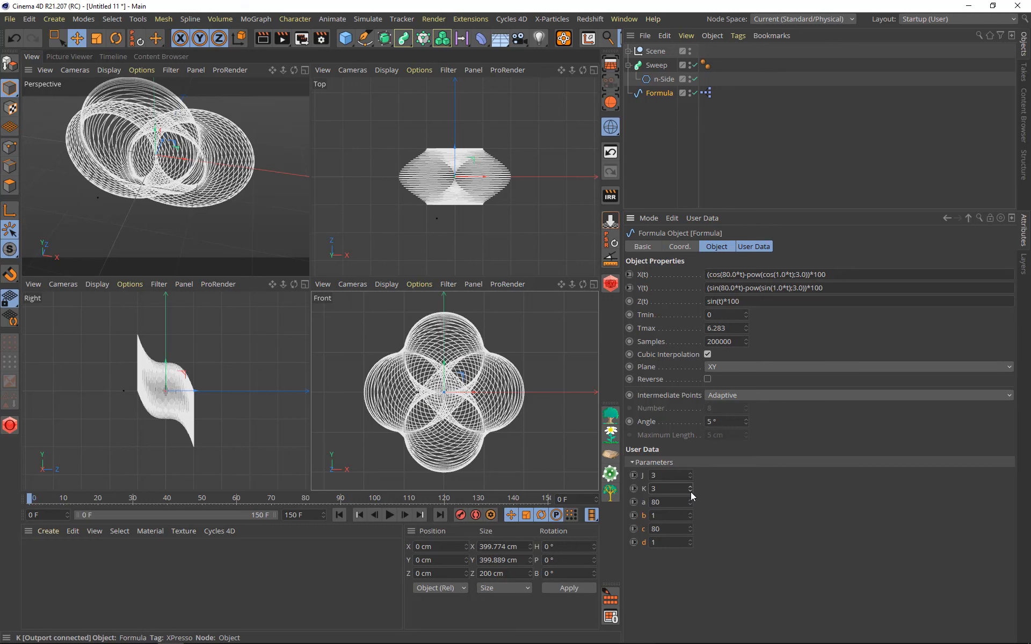
left_click(691, 492)
left_click(690, 492)
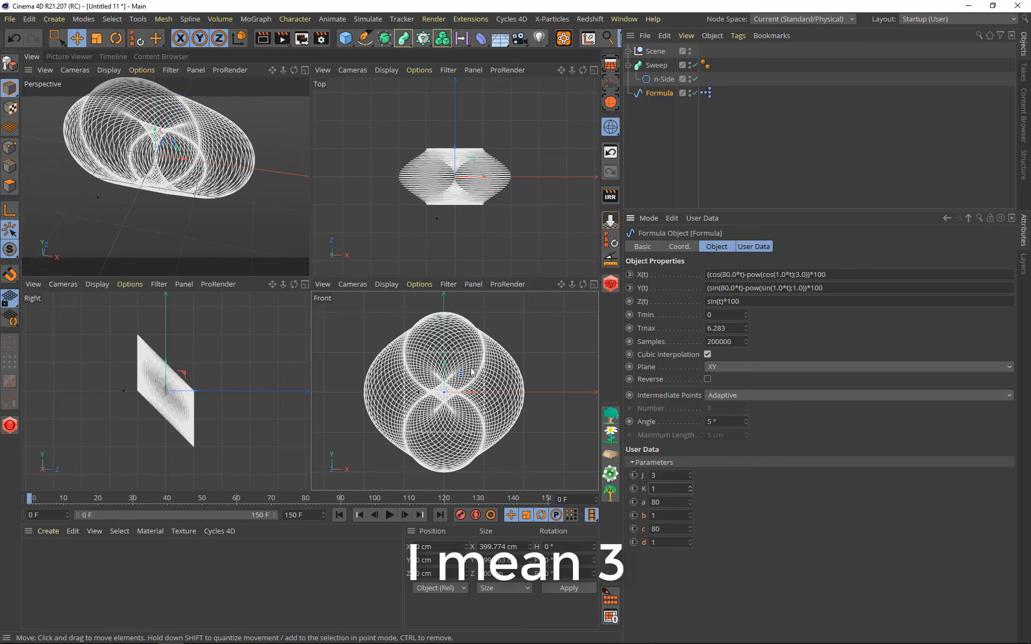
Step: Step the c parameter down to 75 and back up to 78
left_click(690, 534)
left_click(690, 535)
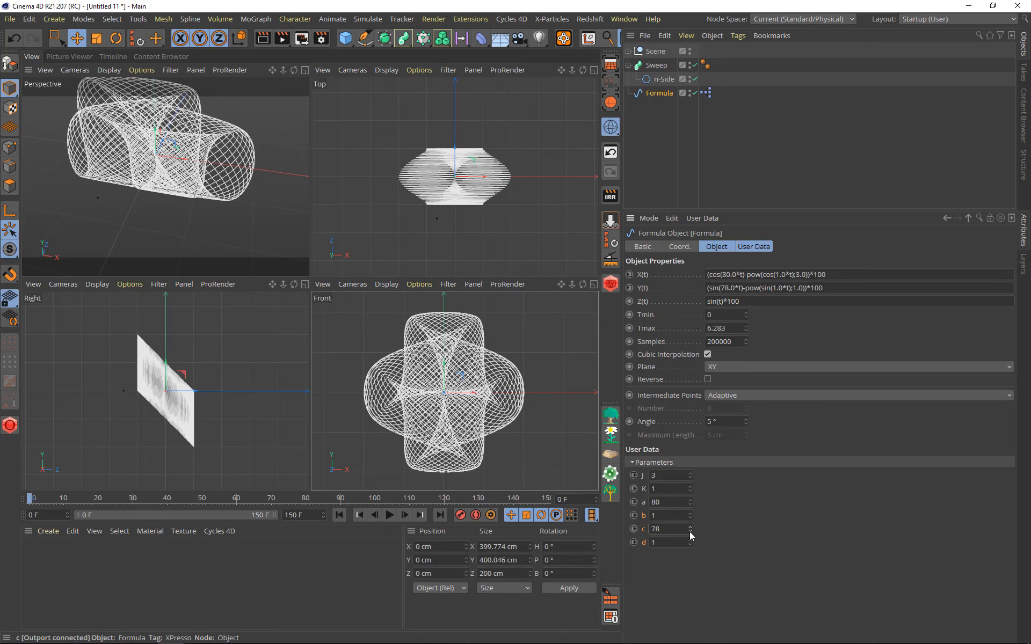
left_click(691, 535)
left_click(690, 535)
left_click(691, 535)
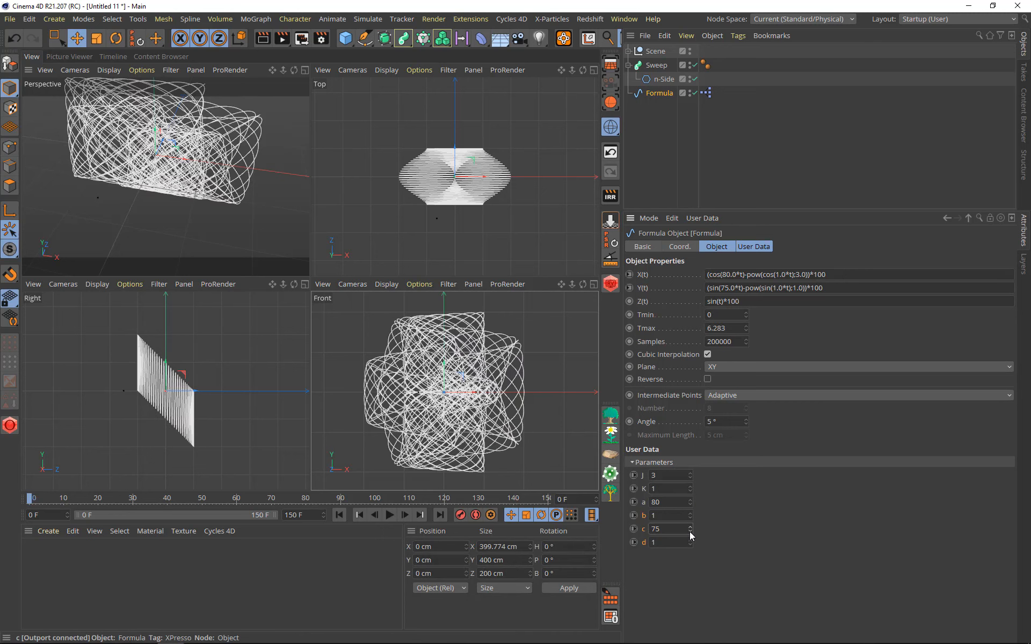
left_click(689, 526)
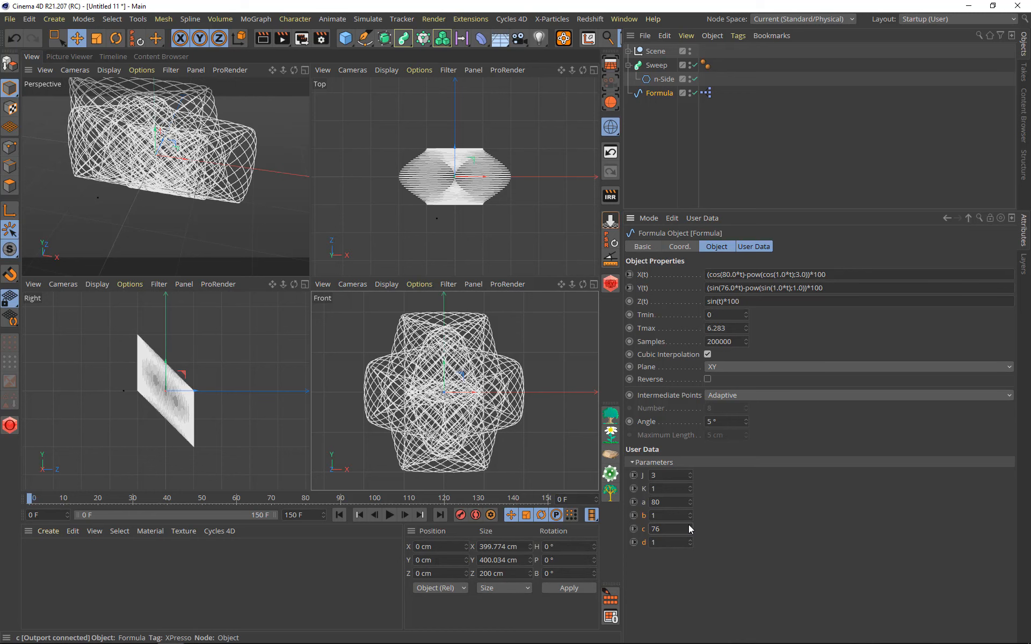
left_click(690, 526)
left_click(690, 526)
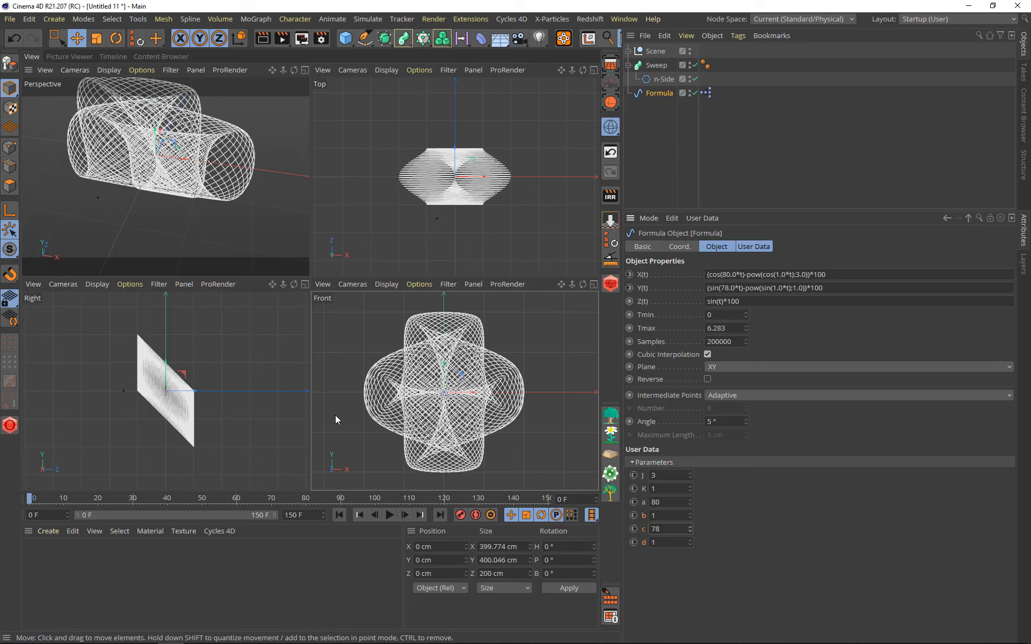
Step: Switch to the open Formula Spline Control RENDER.c4d project and play its animation
mouse_move(301, 643)
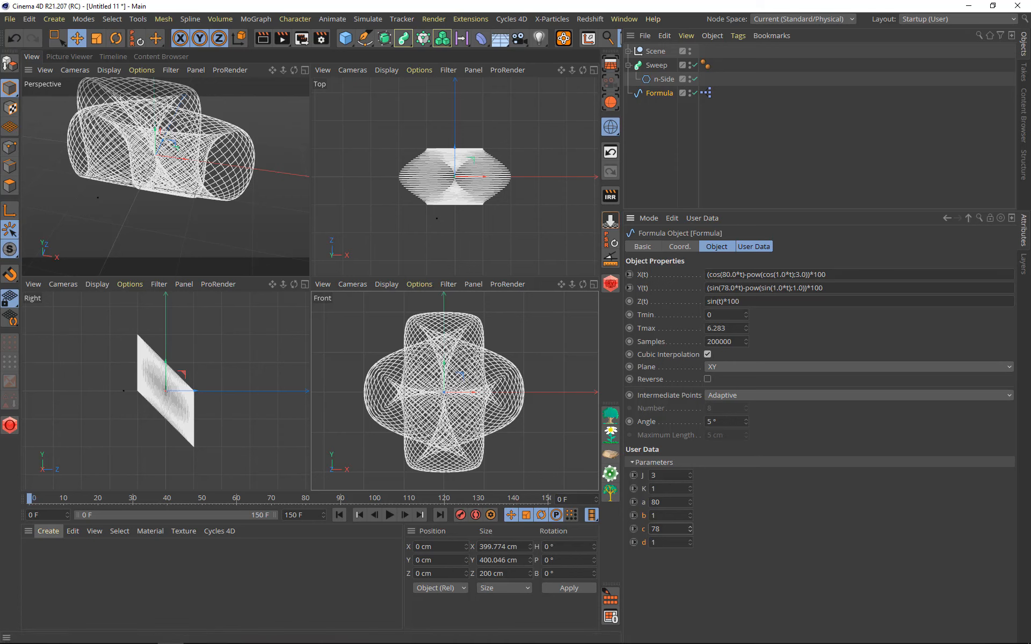
key("alt+Tab")
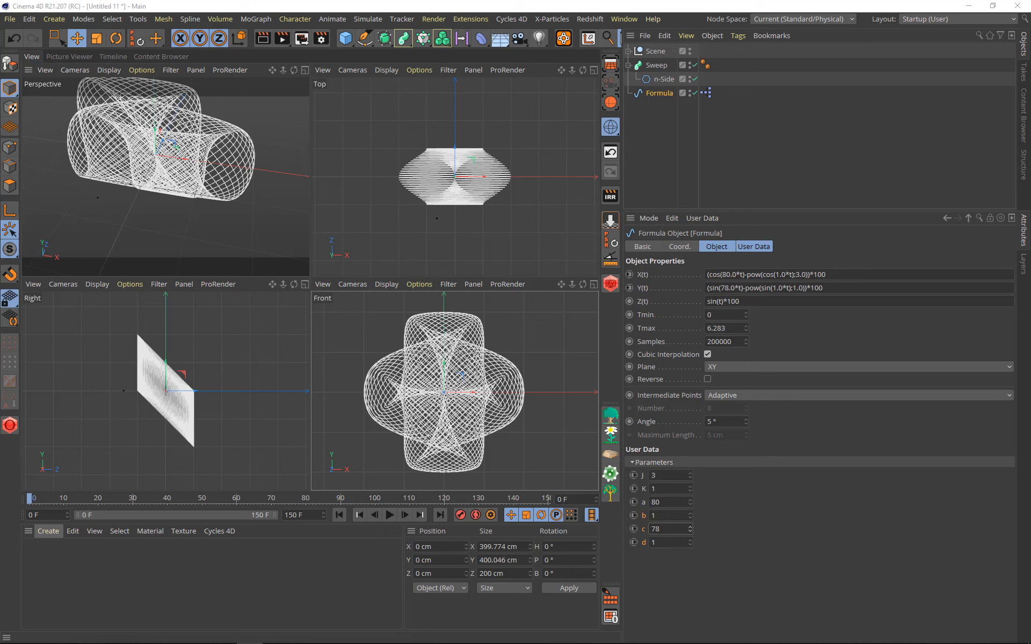
left_click(623, 18)
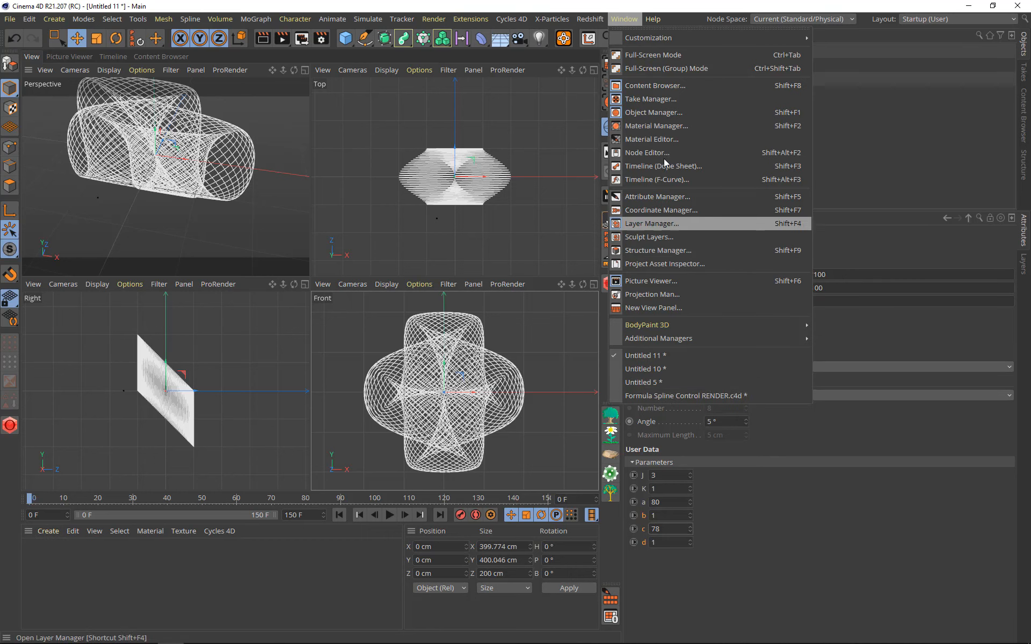
left_click(643, 398)
left_click(388, 515)
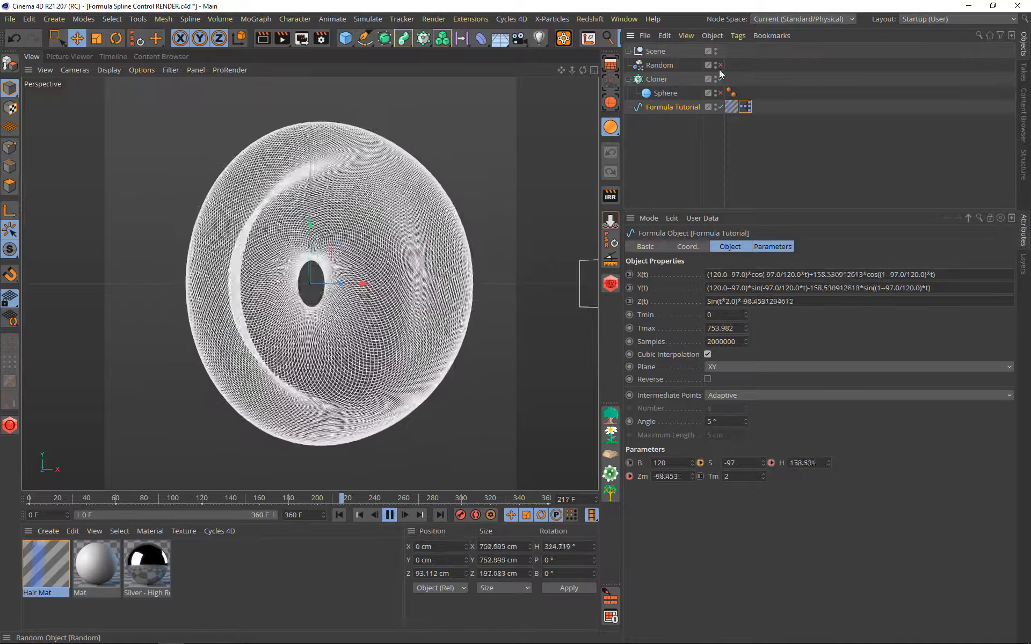
Step: Enable the Random effector and the Sphere inside the Cloner, watch them animate along the spline, and stop playback
left_click(720, 65)
left_click(720, 93)
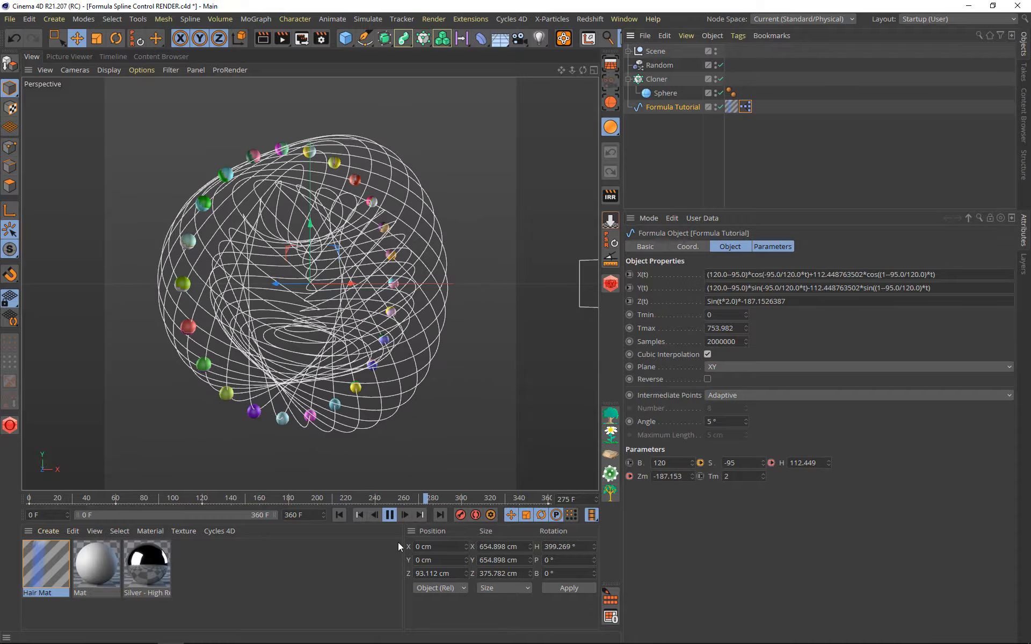
left_click(389, 515)
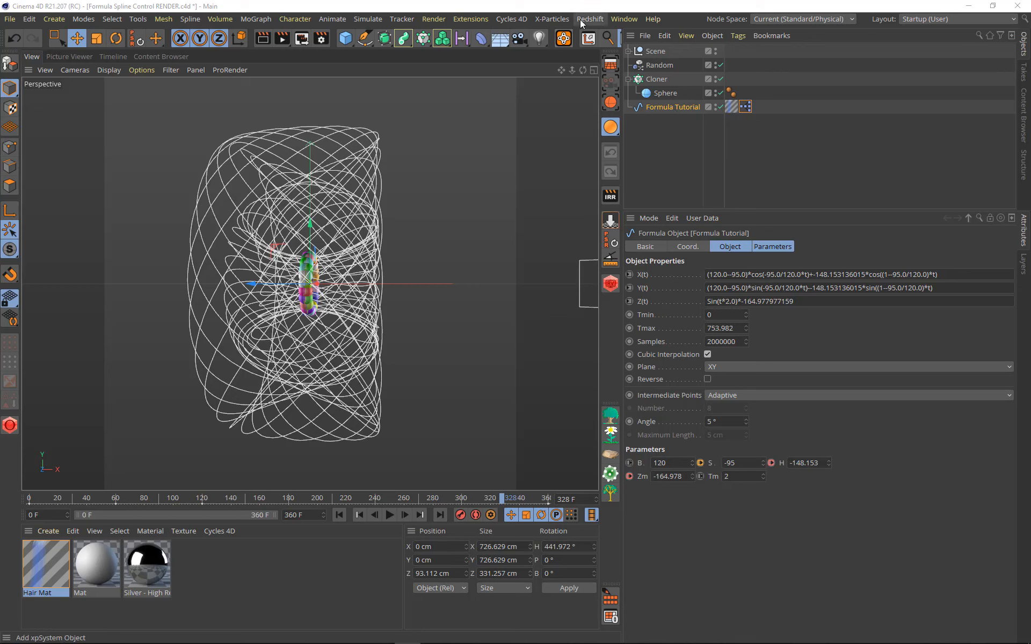
Step: Return to the Untitled 11 project and reset all Formula parameters to defaults: J 3, K 4, a 1, and b, c and d 80
left_click(622, 20)
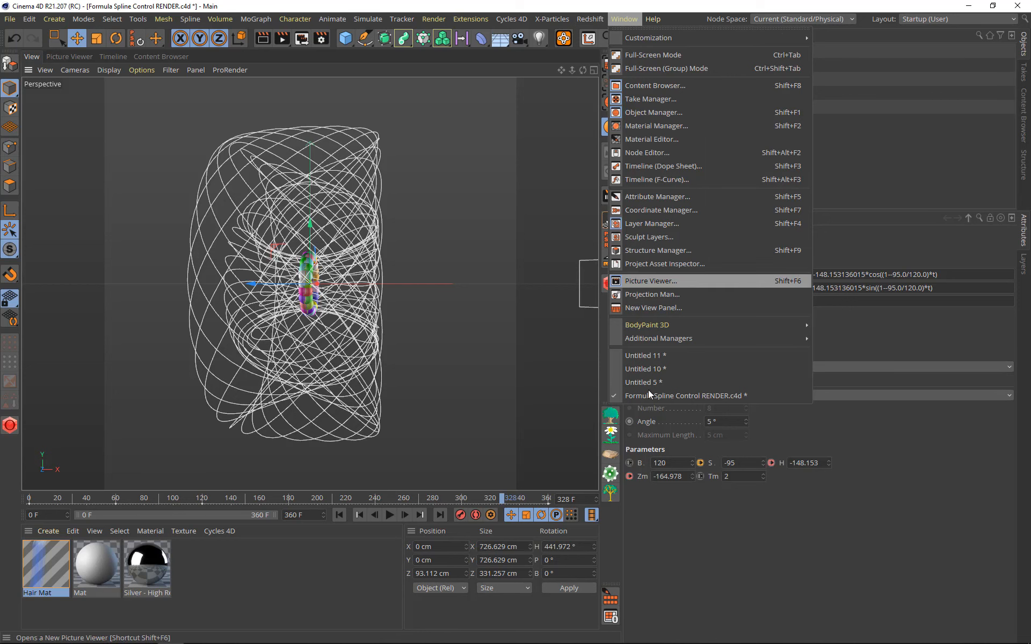
left_click(648, 357)
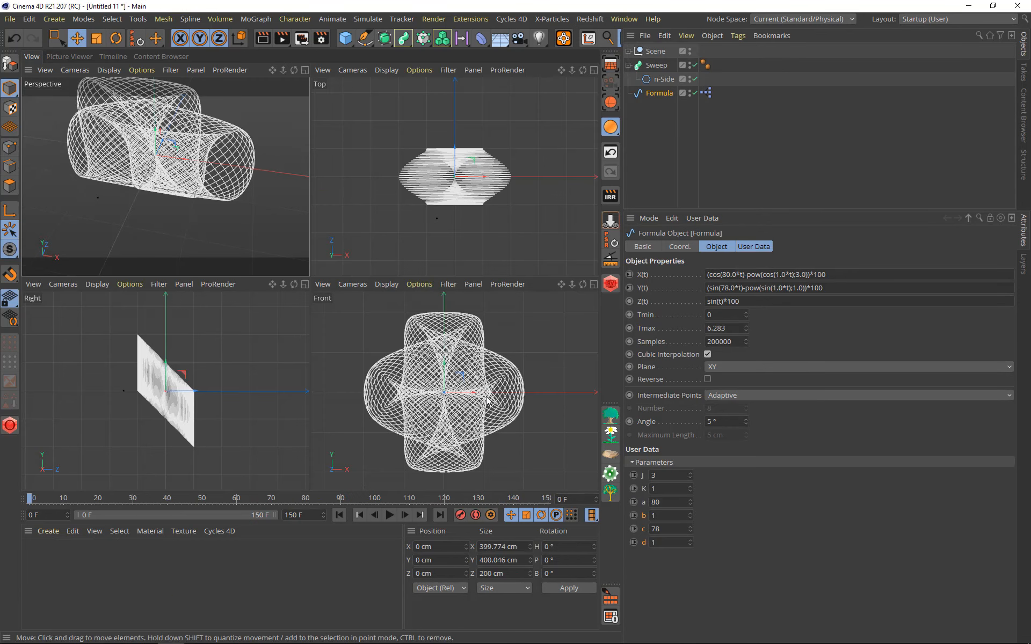
double_click(659, 93)
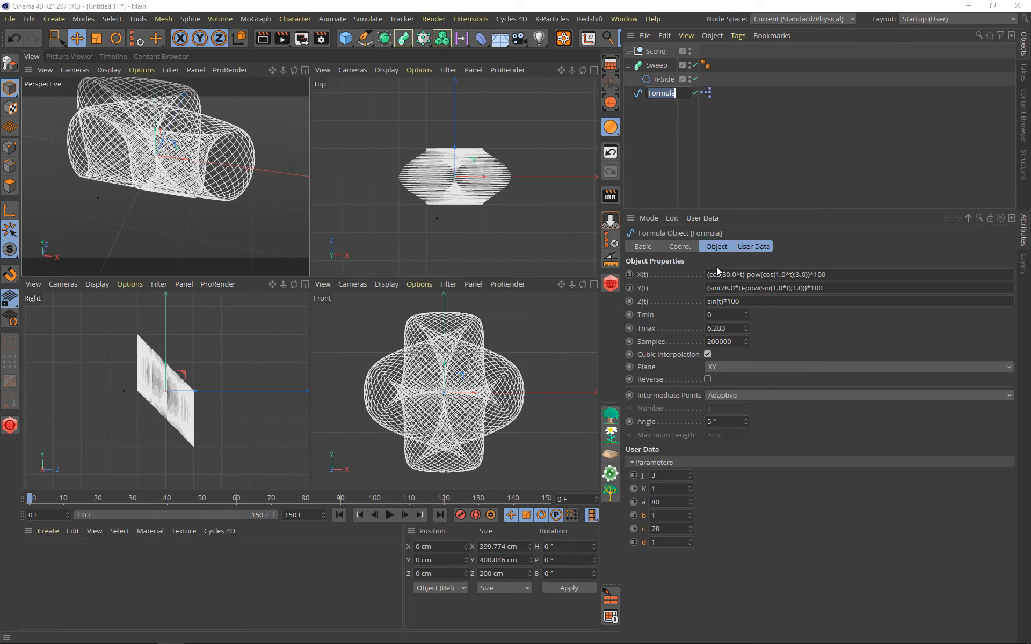
left_click(643, 476)
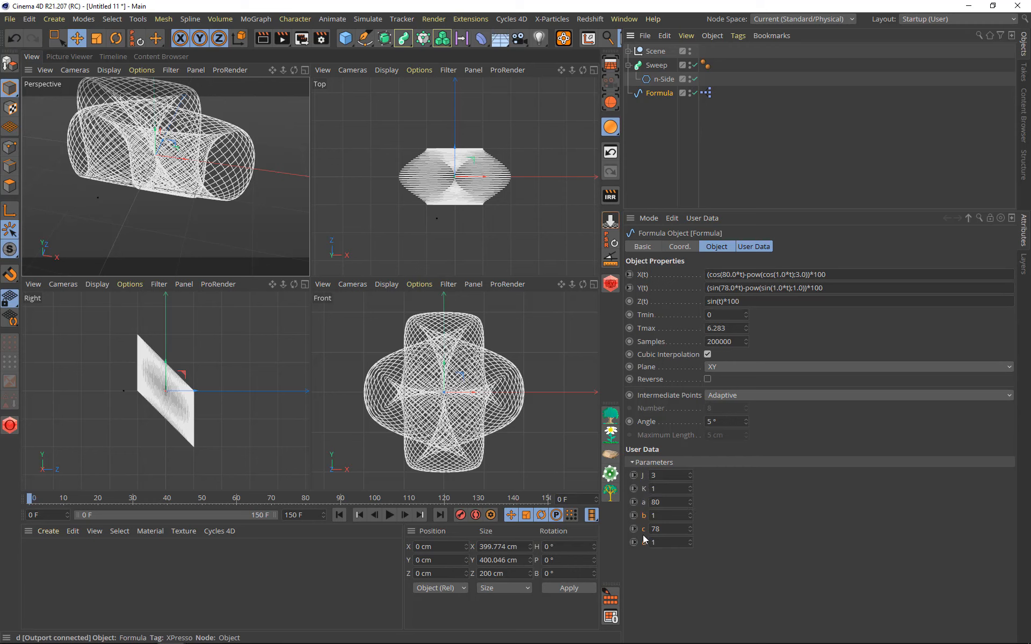
left_click(642, 476)
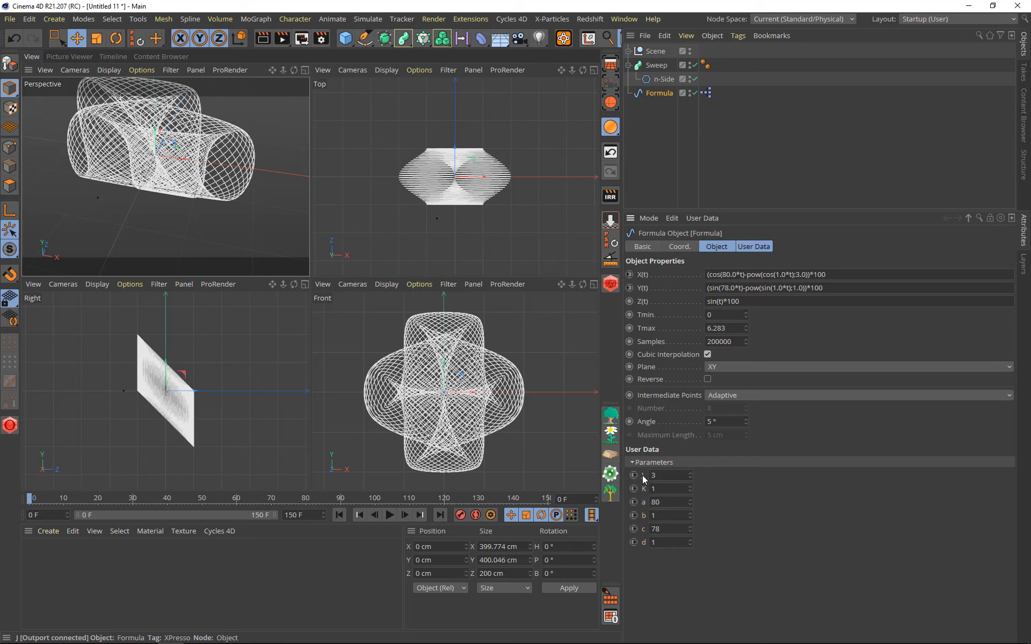
left_click(645, 543, "shift")
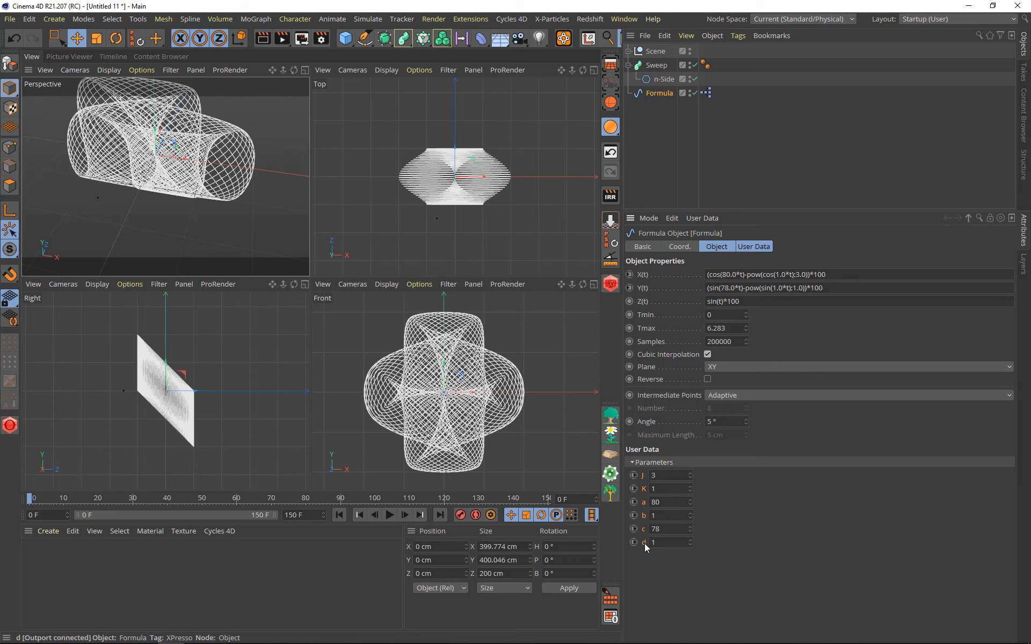
right_click(644, 543)
left_click(672, 530)
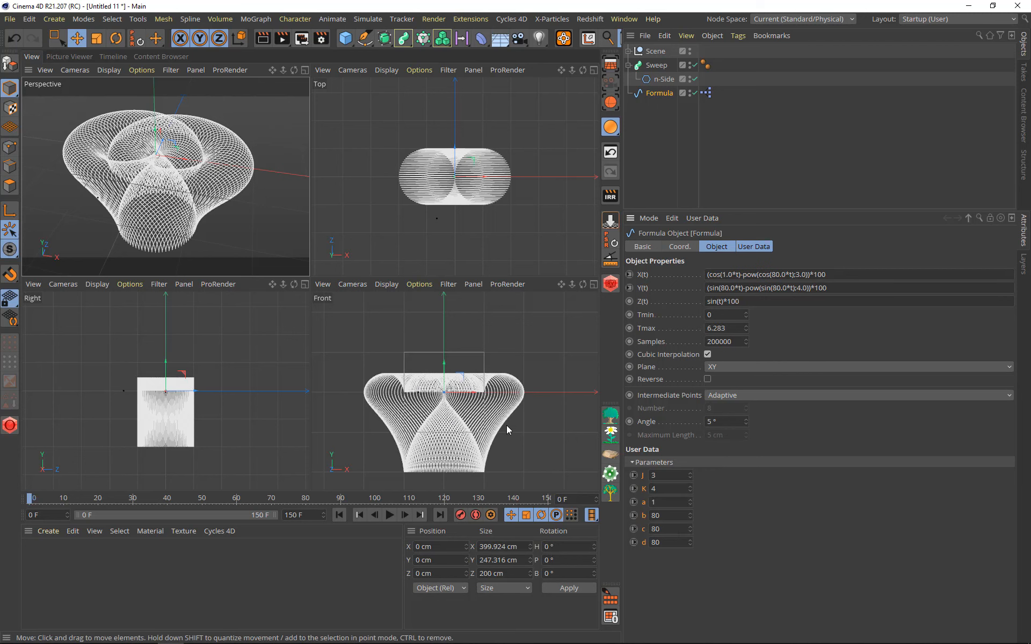
Step: Rename the Formula spline as Formula 3d Heart
double_click(661, 93)
key("Return")
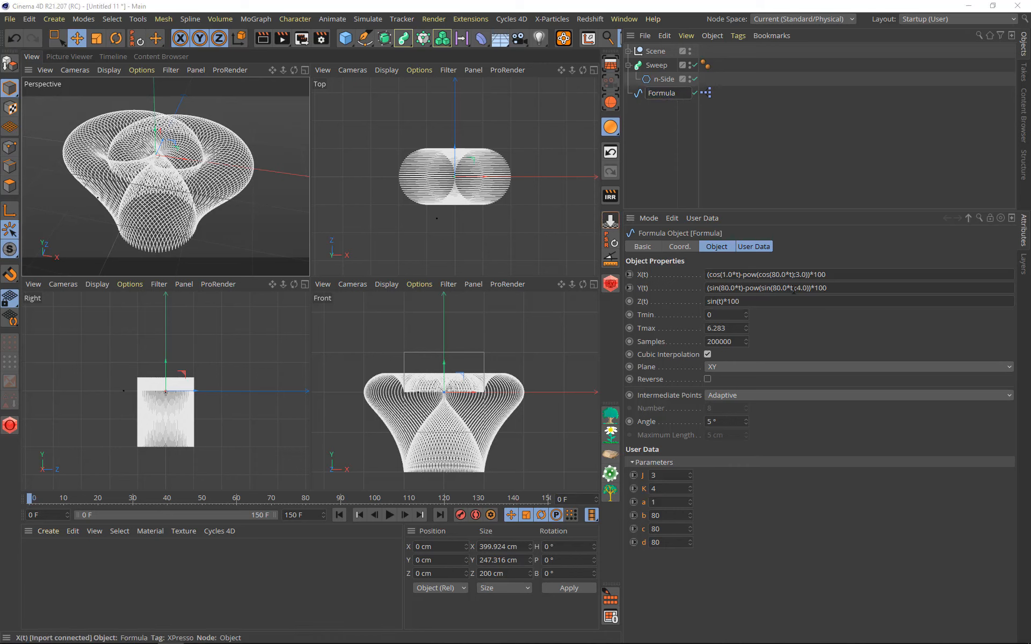
type("3d Heartr")
key("Return")
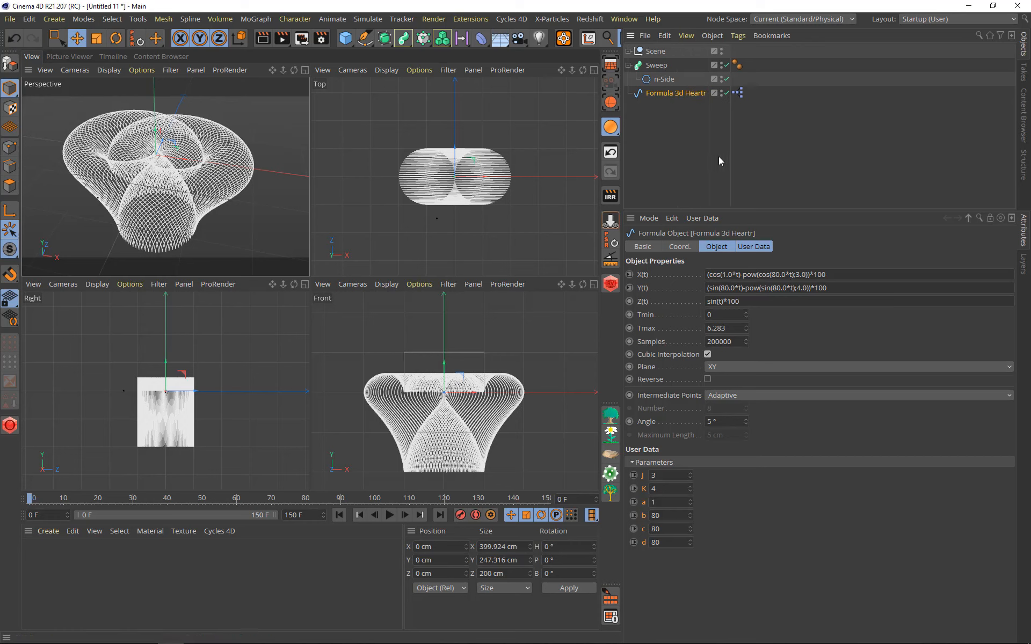
double_click(691, 91)
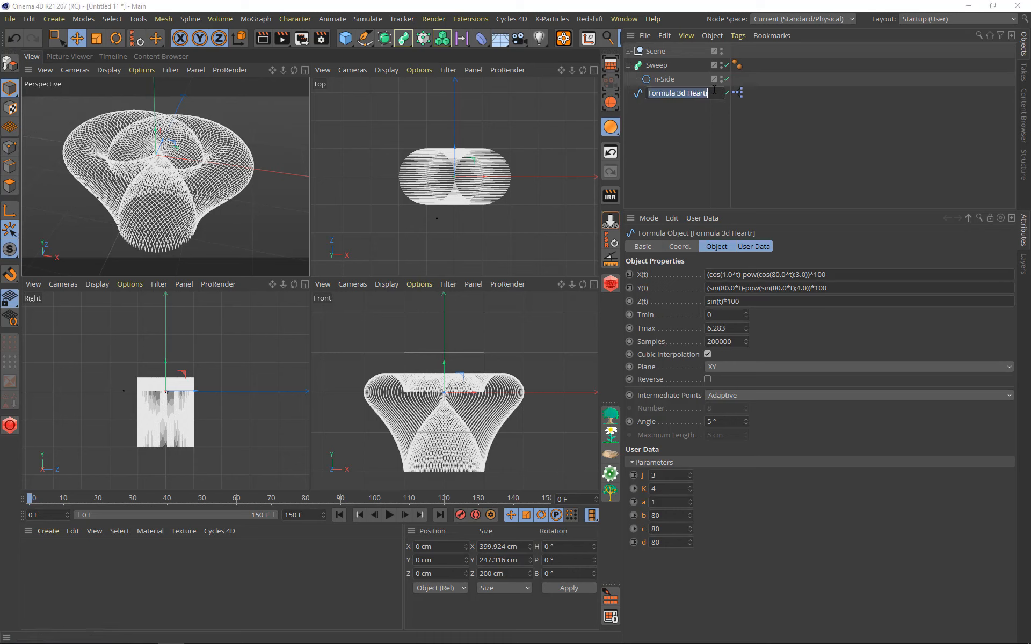
left_click(714, 93)
key("Return")
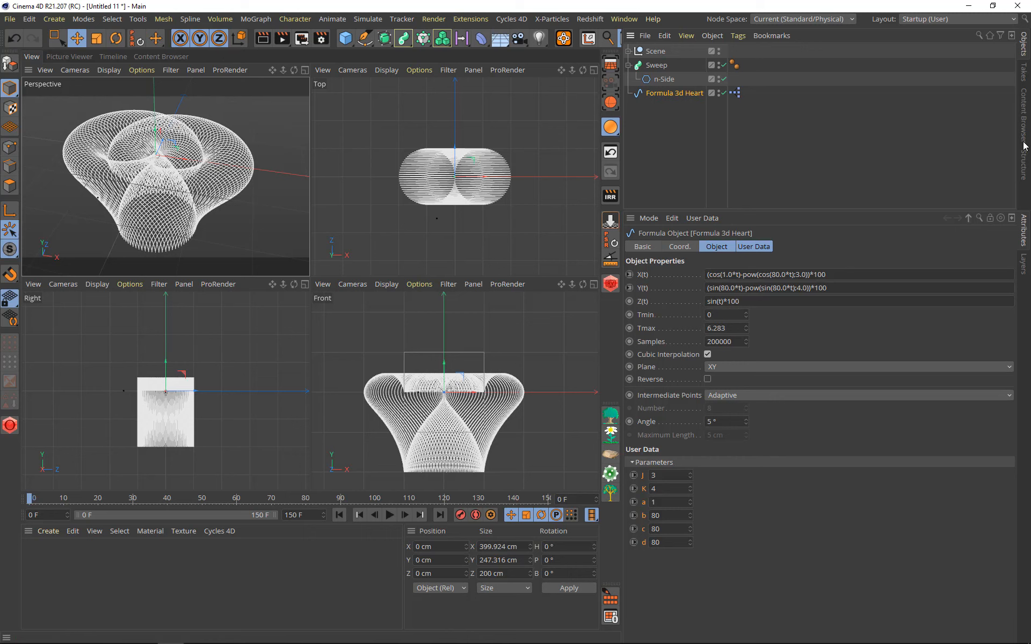
Step: Create a new preset library named Formulas in the Content Browser
left_click(1025, 110)
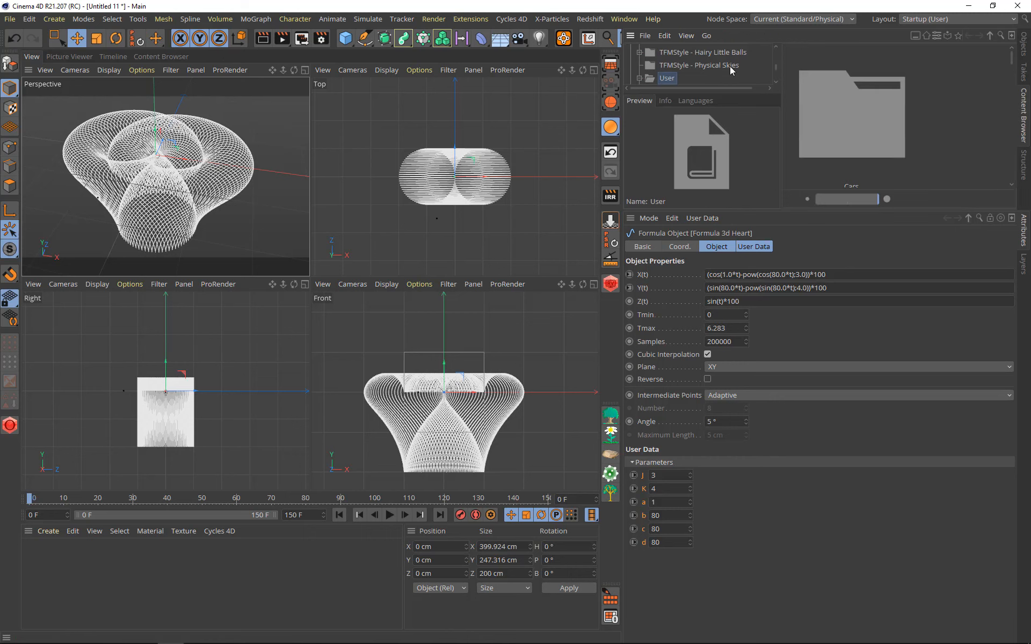
scroll(655, 74, "up", 5)
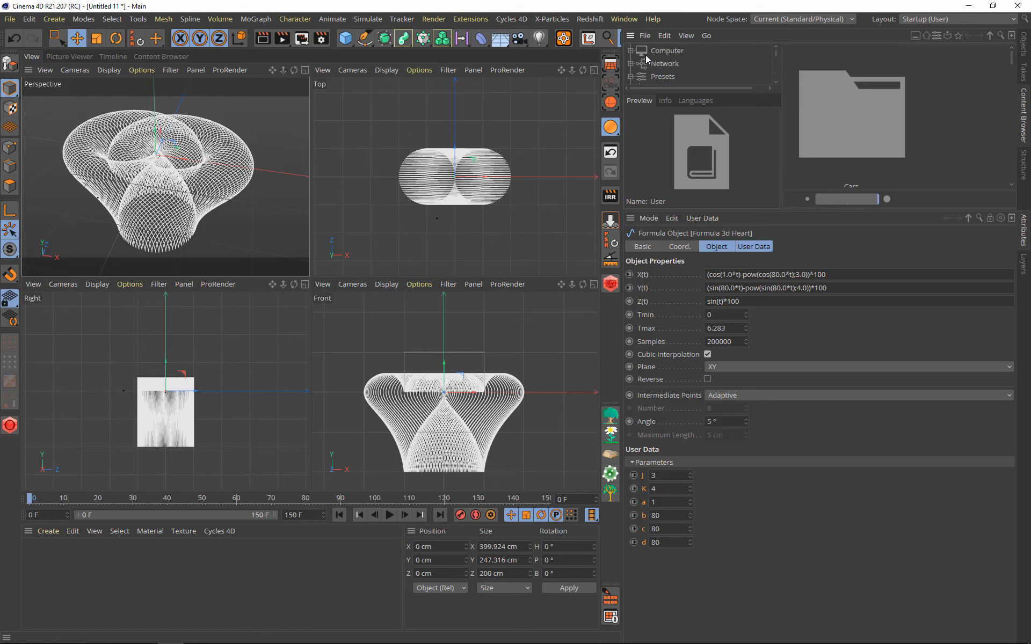
left_click(660, 77)
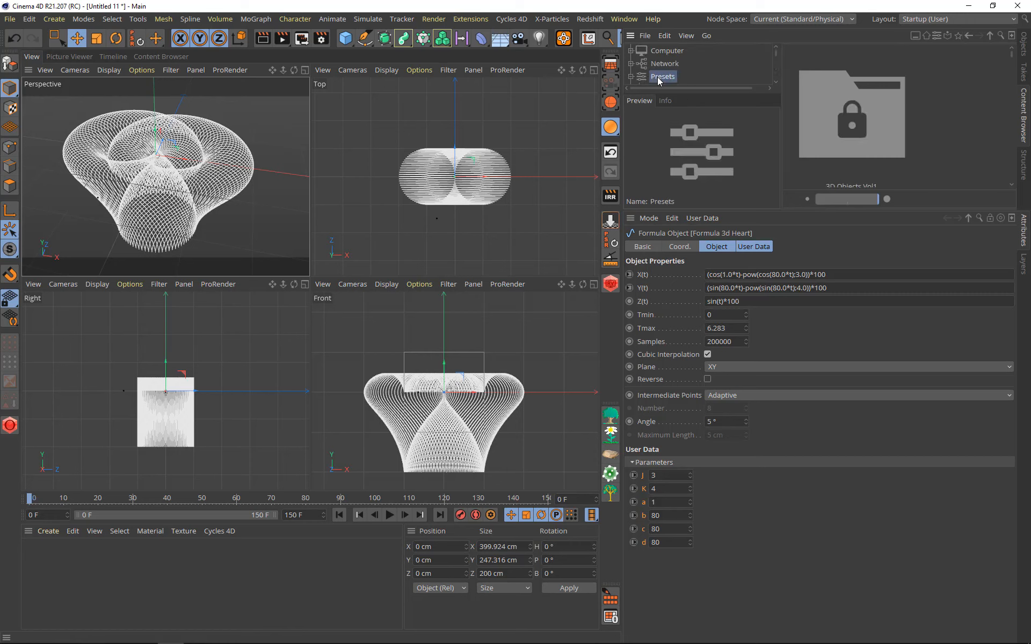
left_click(645, 36)
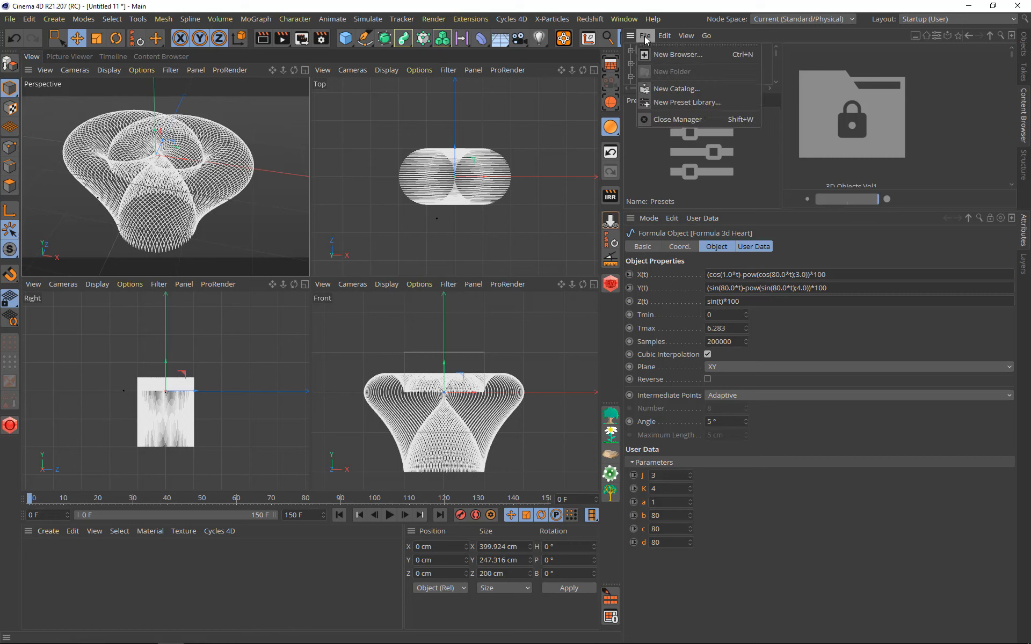
left_click(674, 101)
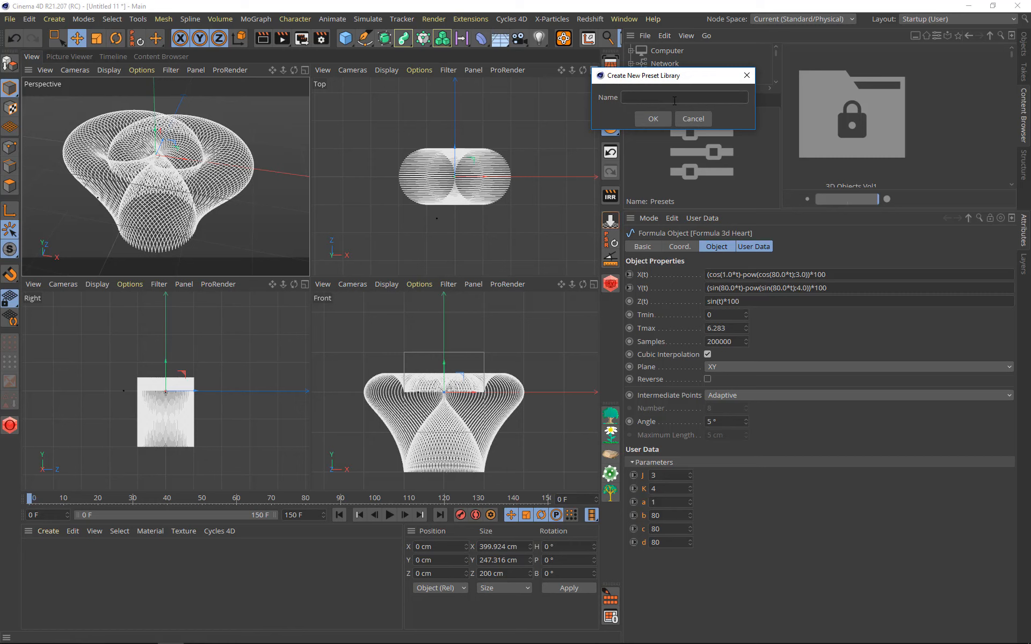
type("Formulas")
key("Return")
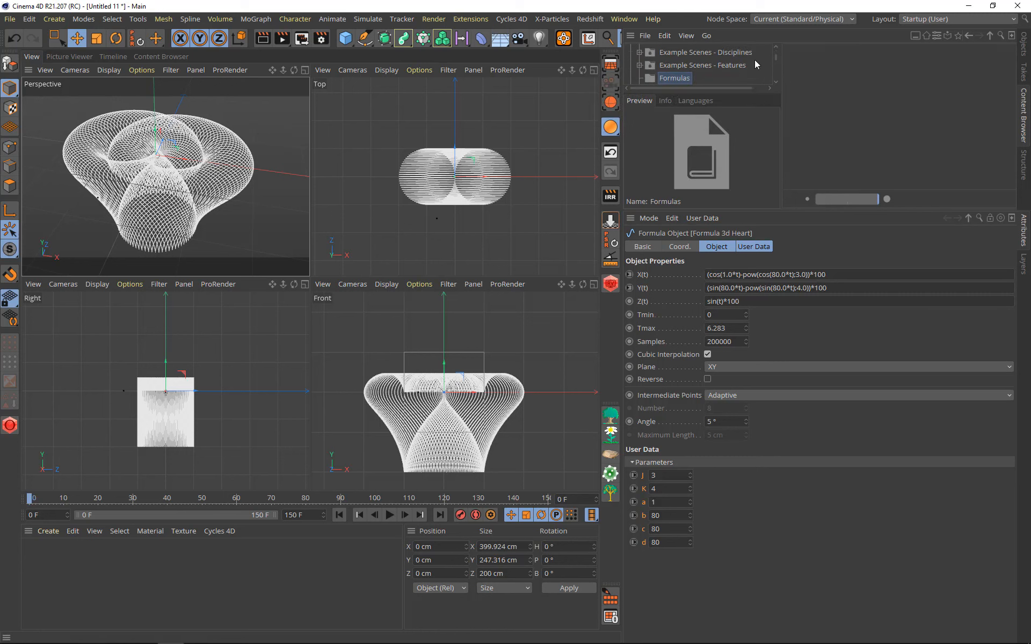
Step: Undock and enlarge the Content Browser, store the Formula 3d Heart spline in the Formulas library, and close the floating browser
left_click(630, 36)
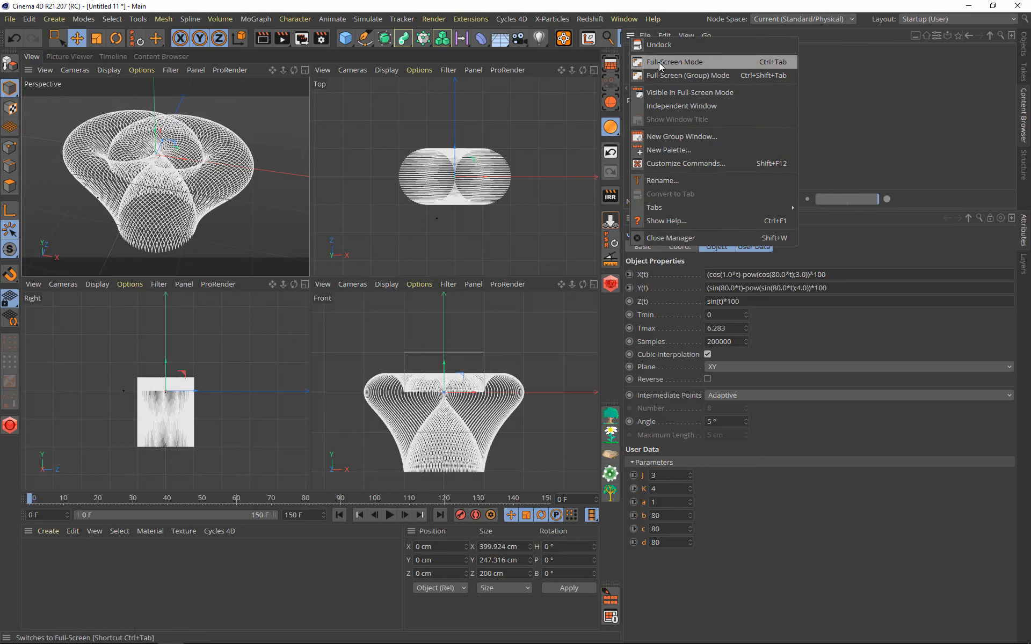
left_click(660, 44)
left_click_drag(734, 22, 196, 127)
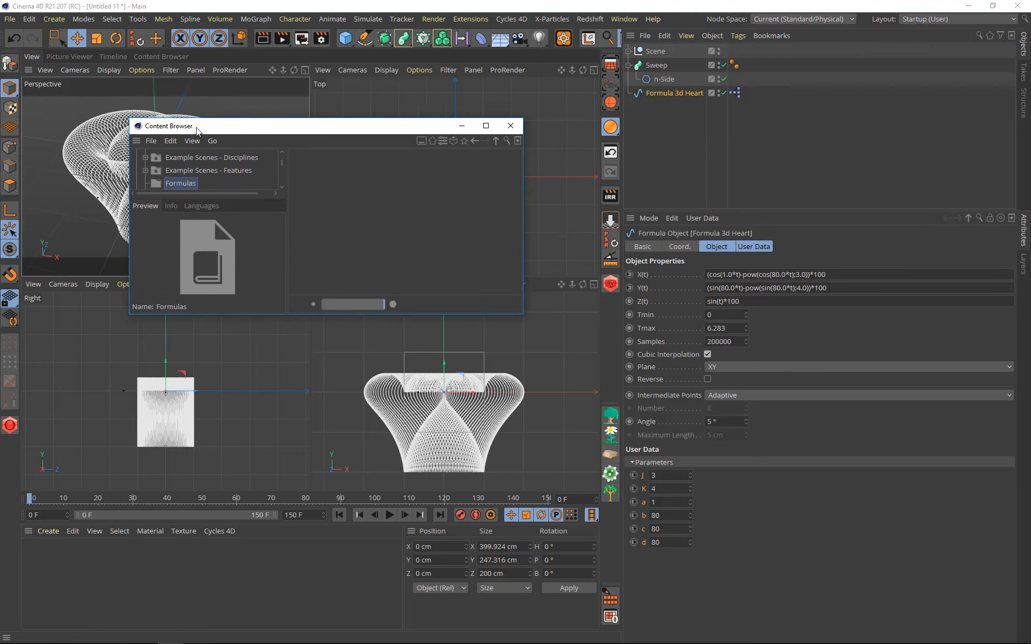
left_click_drag(268, 318, 268, 437)
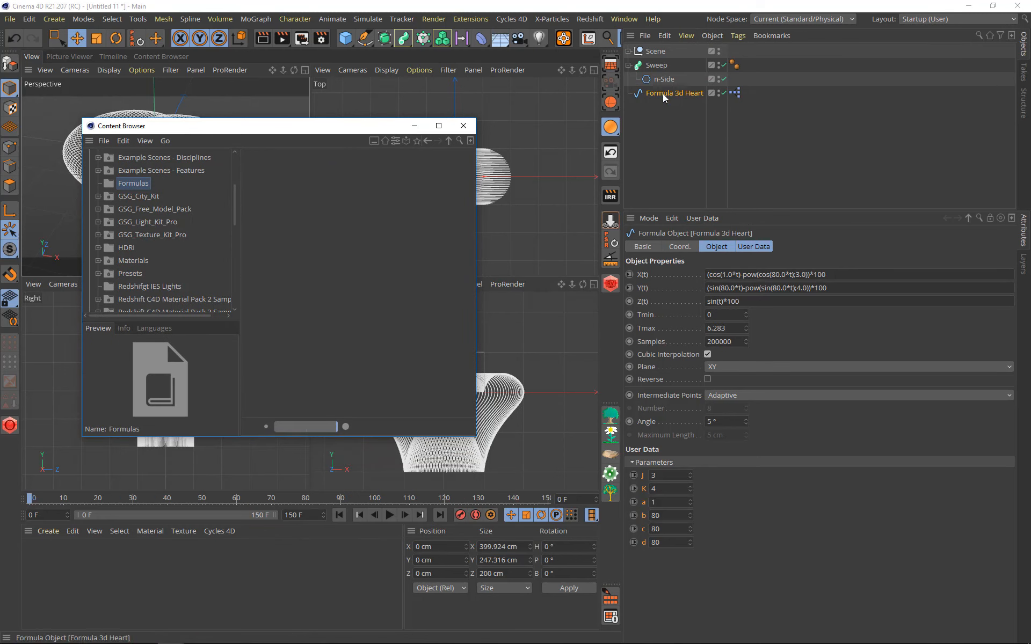
left_click_drag(662, 93, 318, 240)
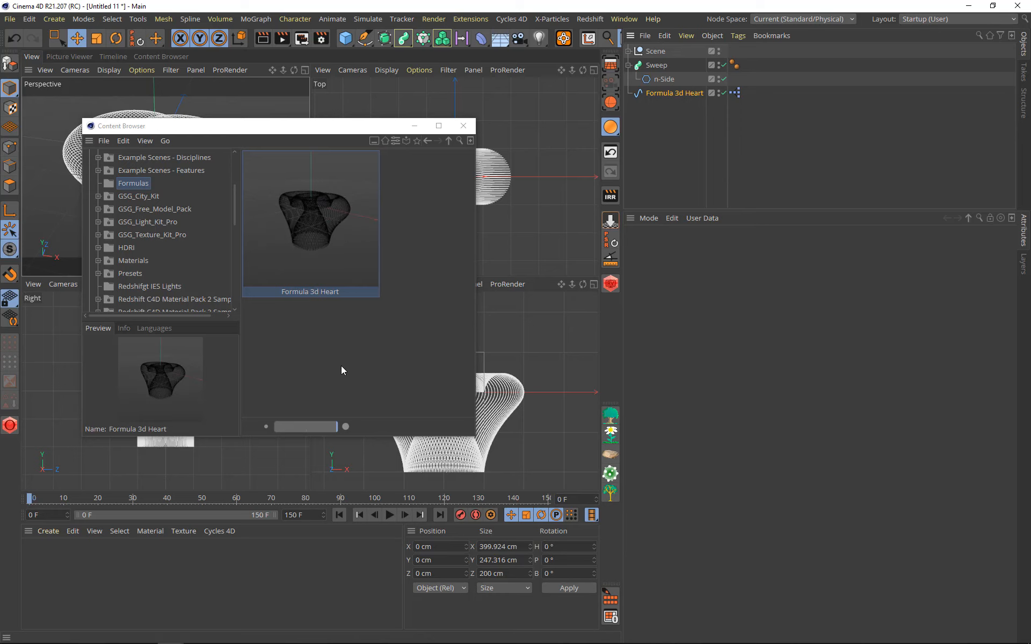
left_click(463, 125)
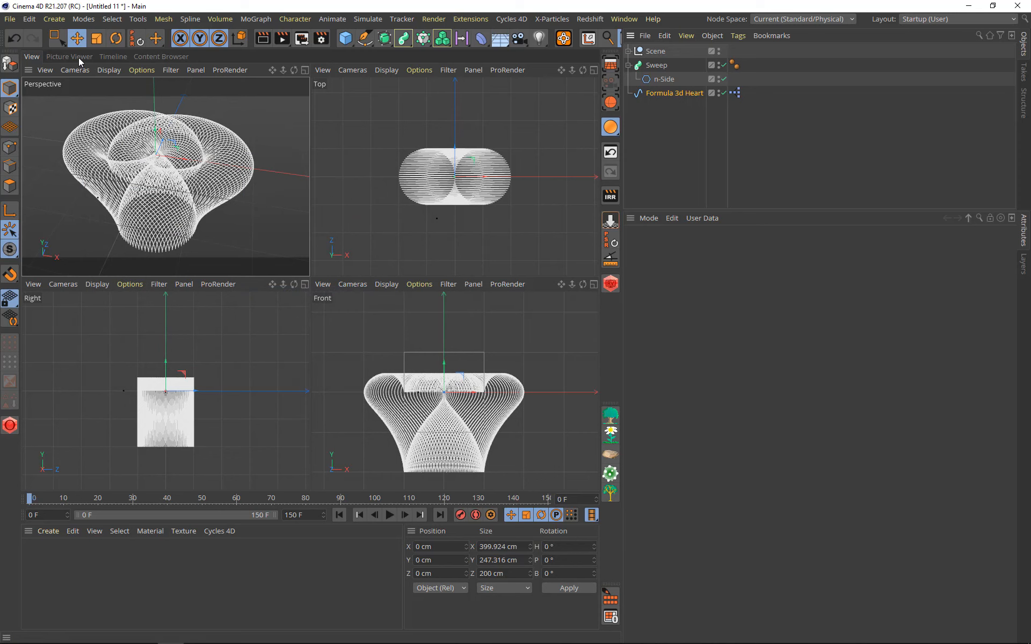
Step: Examine the saved formula splines in the Spline Formulas preset library and return to the viewport
left_click(158, 56)
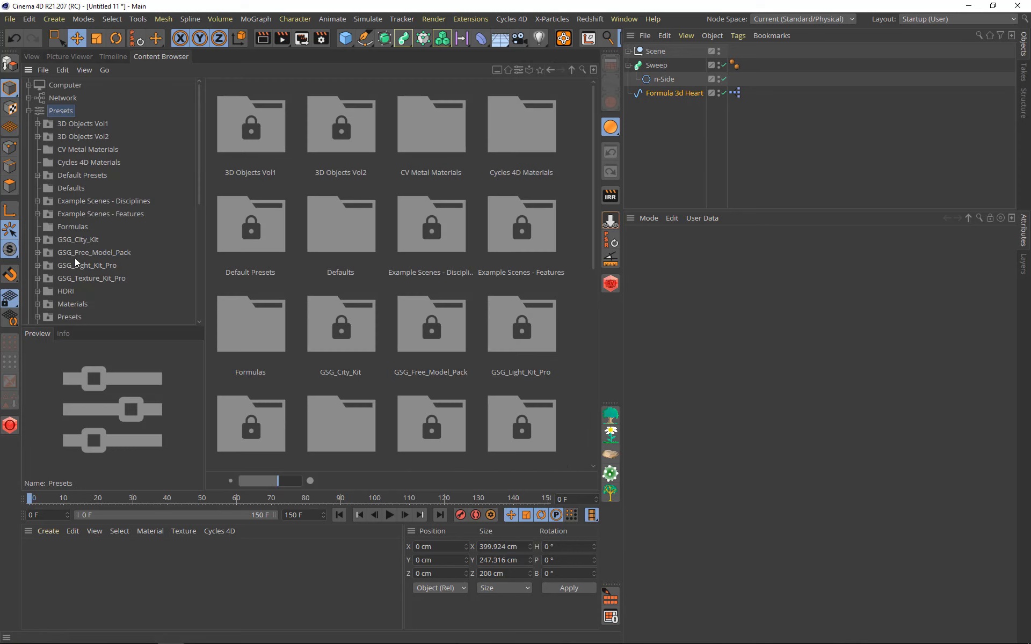
scroll(75, 260, "down", 5)
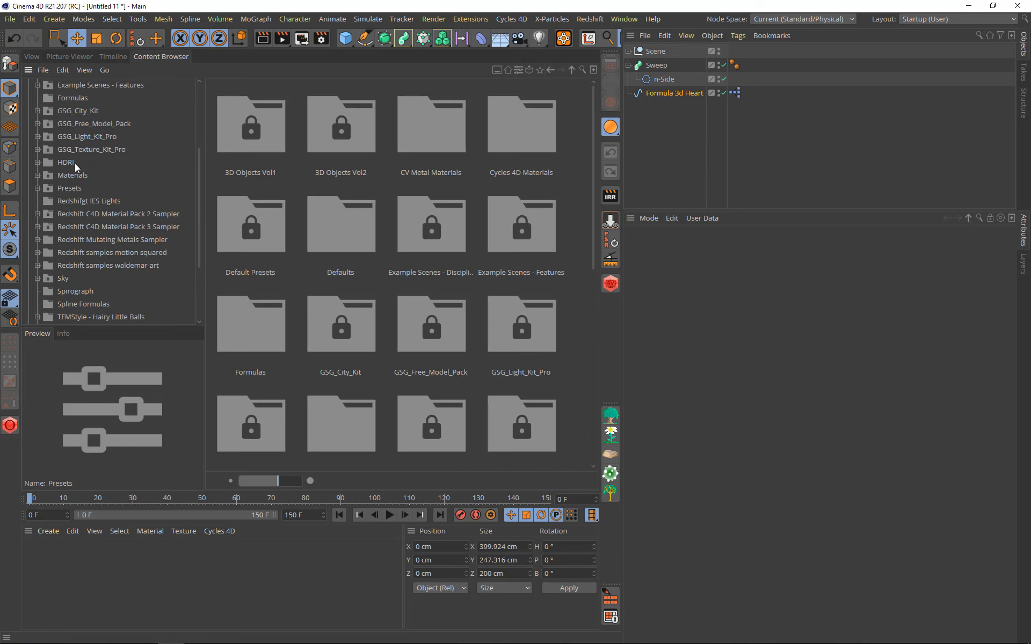
scroll(71, 245, "down", 2)
left_click(76, 239)
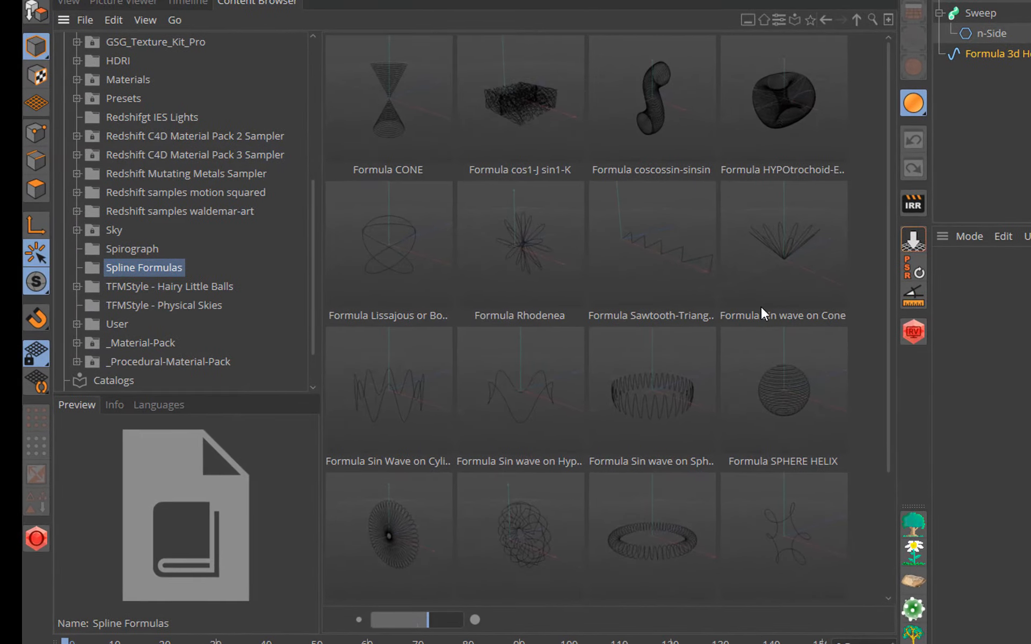
scroll(762, 306, "down", 2)
scroll(746, 345, "up", 2)
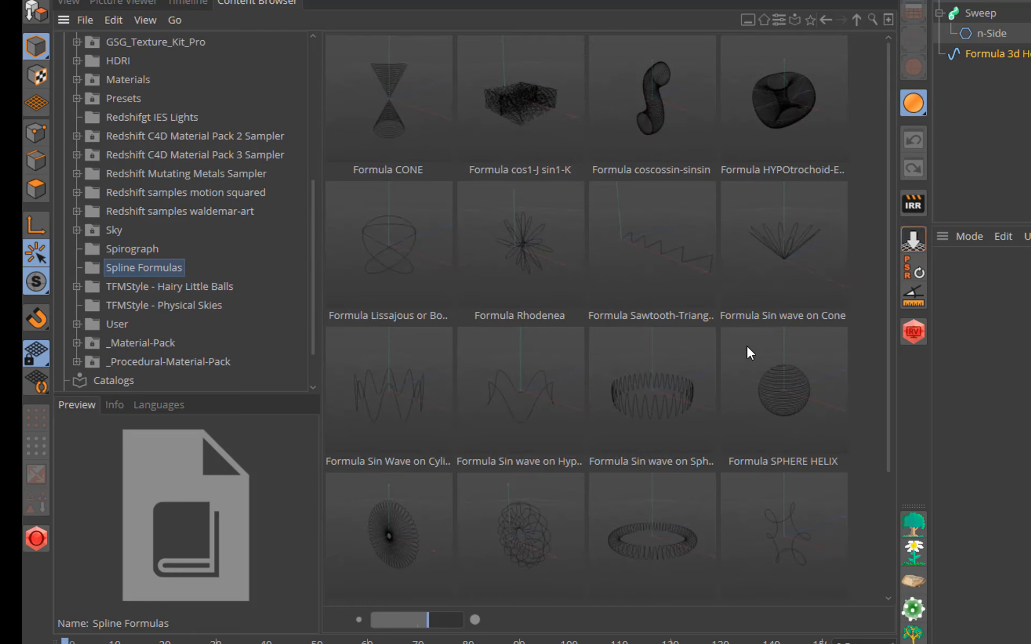
scroll(747, 346, "down", 2)
scroll(747, 347, "up", 2)
left_click(69, 5)
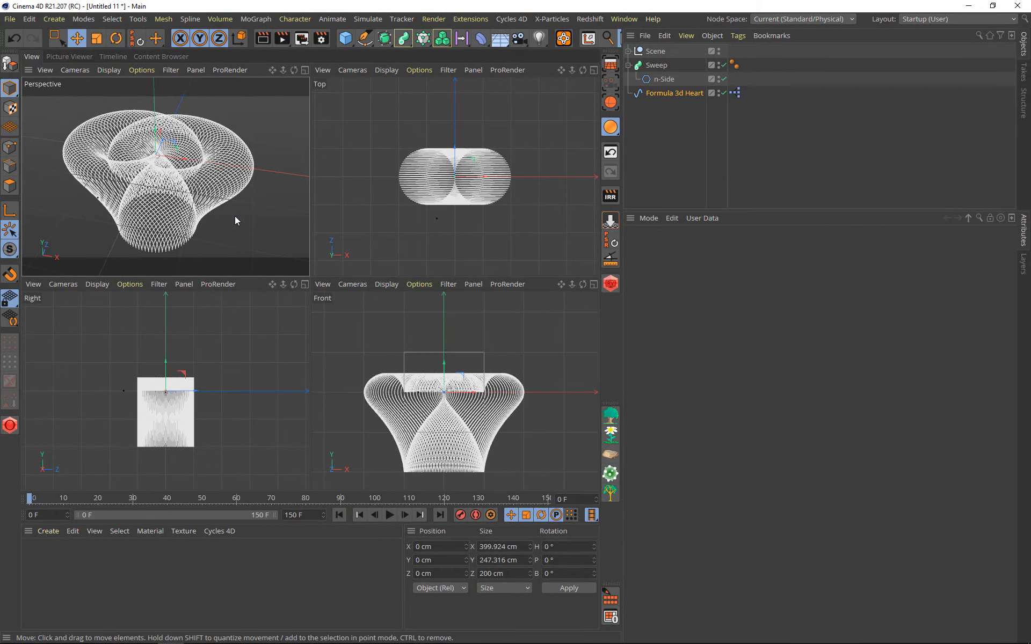
Step: Create a new project and add a Formula spline to it
left_click(10, 19)
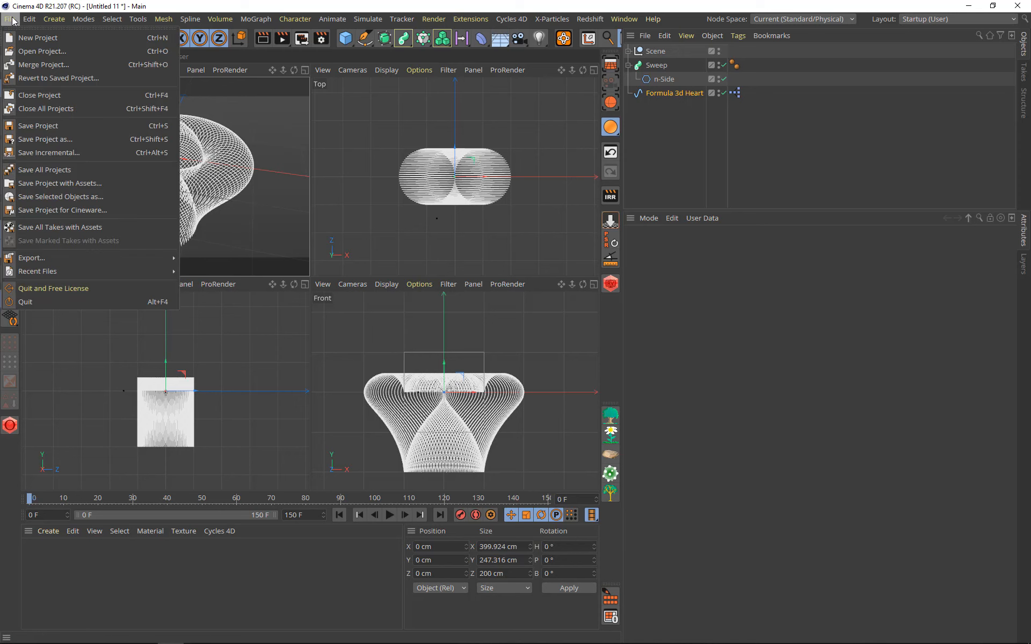
mouse_move(29, 19)
mouse_move(9, 19)
left_click(31, 37)
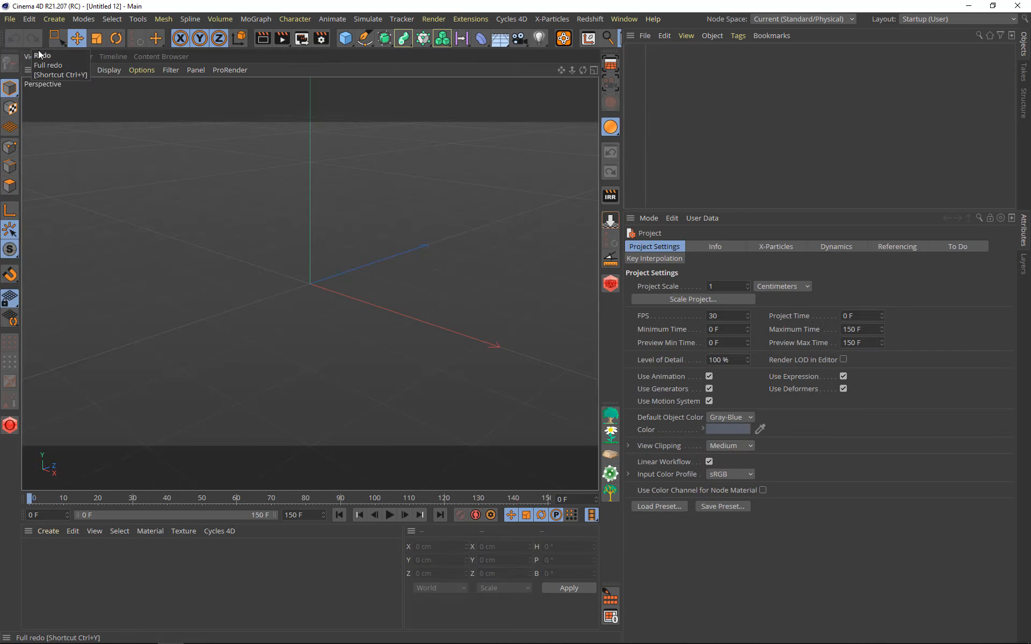
left_click(365, 38)
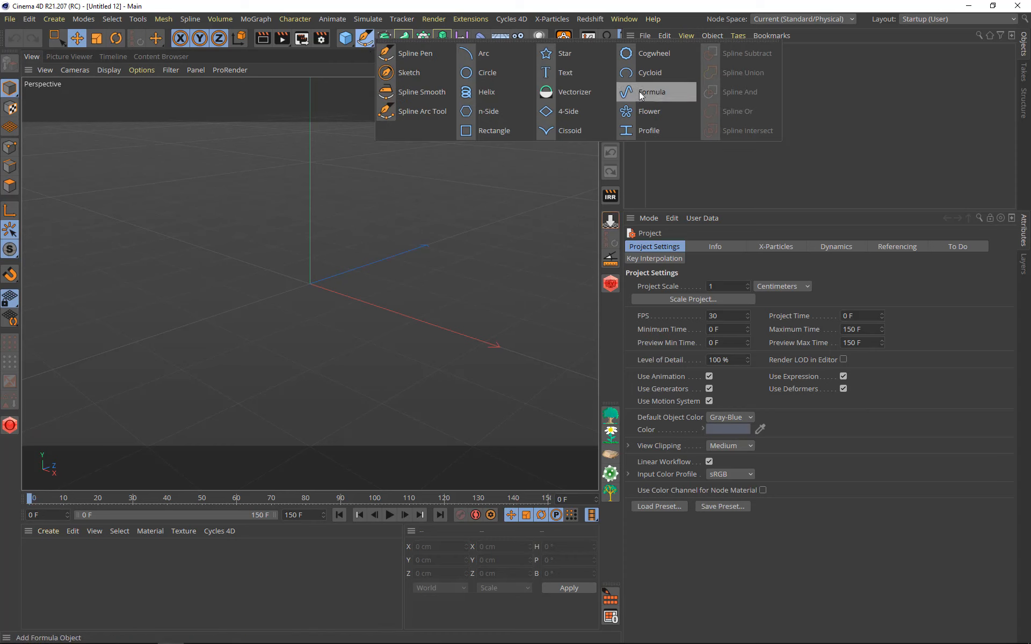
left_click(639, 91)
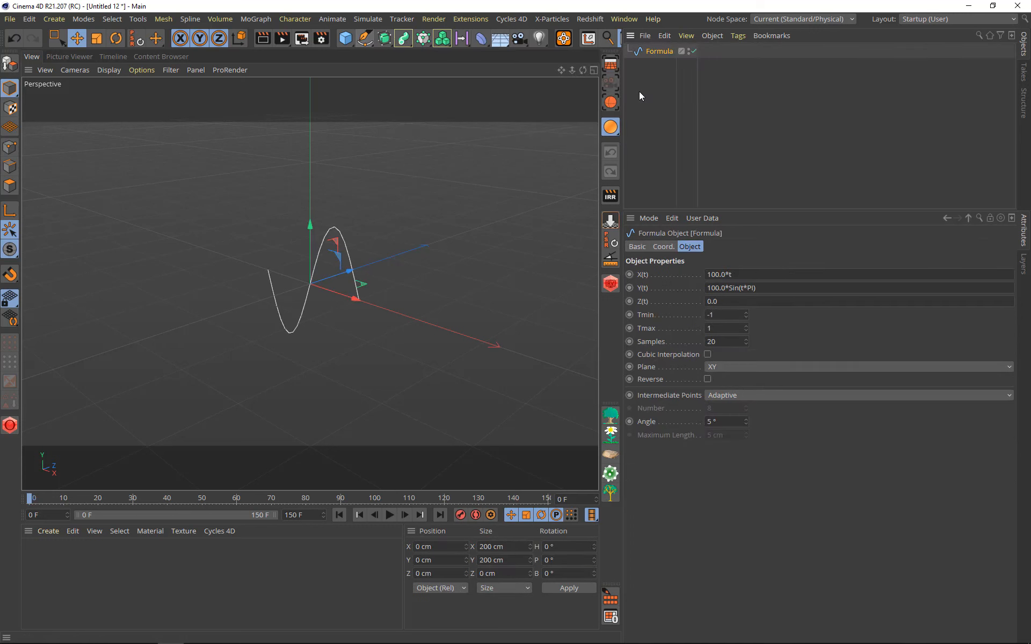
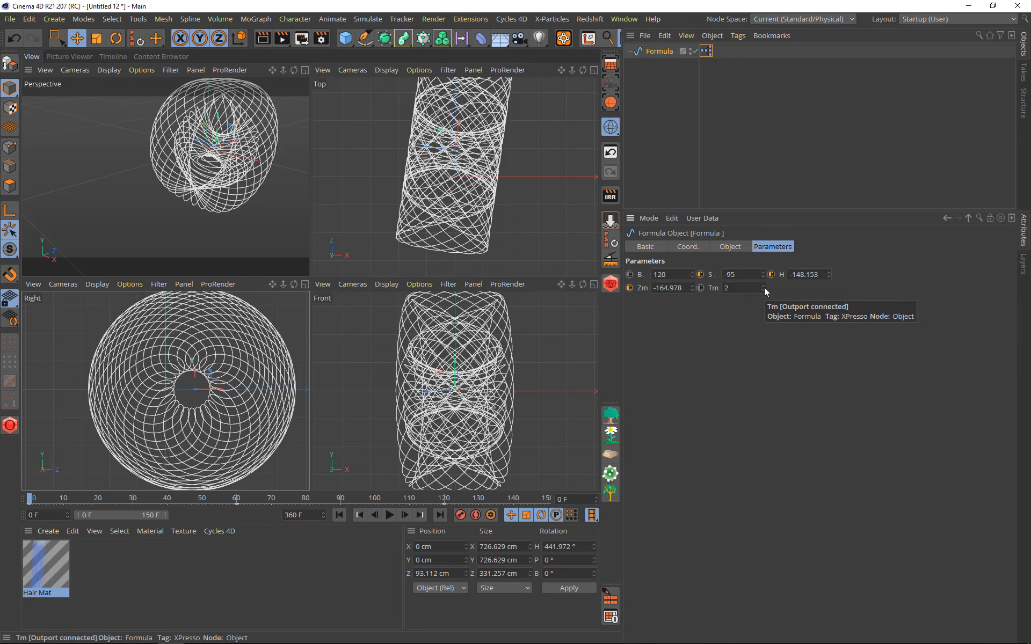
Step: Set the Formula spline's Tm and Zm parameters to 0 to flatten the curve
double_click(764, 289)
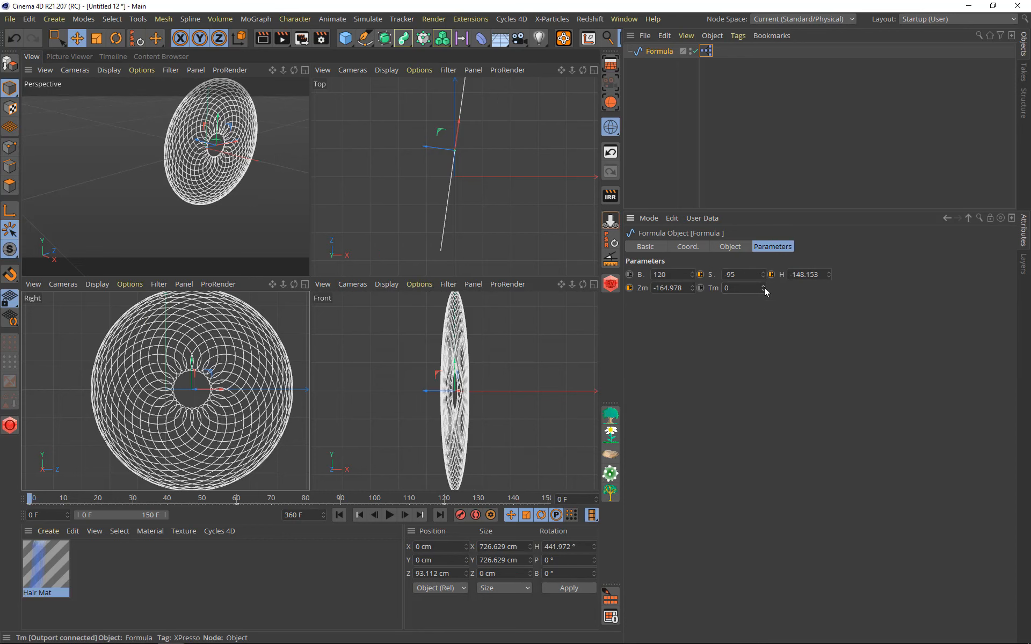
double_click(692, 285)
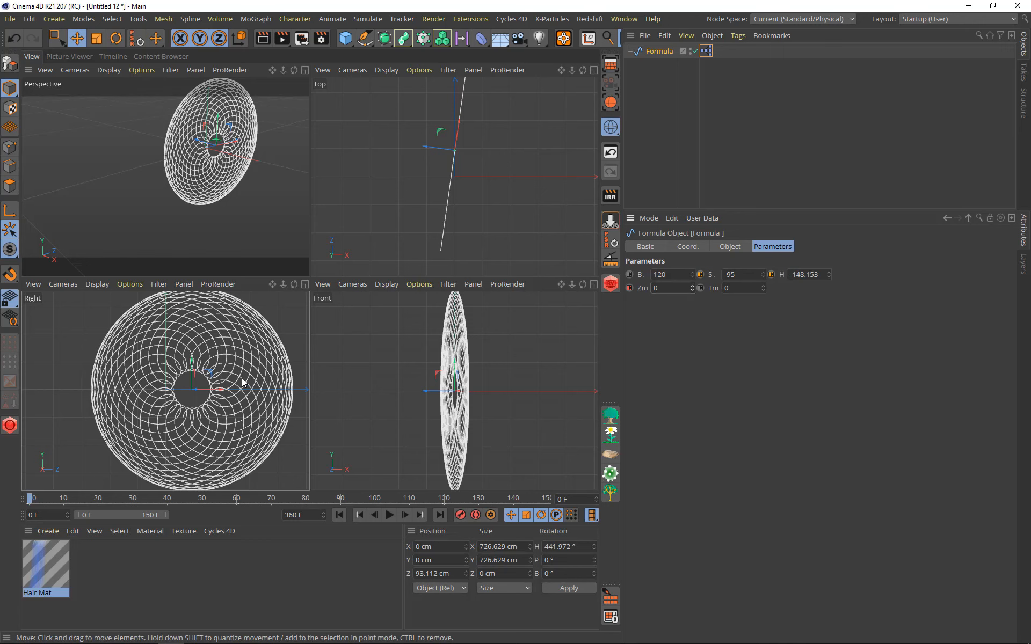
scroll(243, 380, "down", 1)
middle_click_drag(256, 386, 224, 389, "alt")
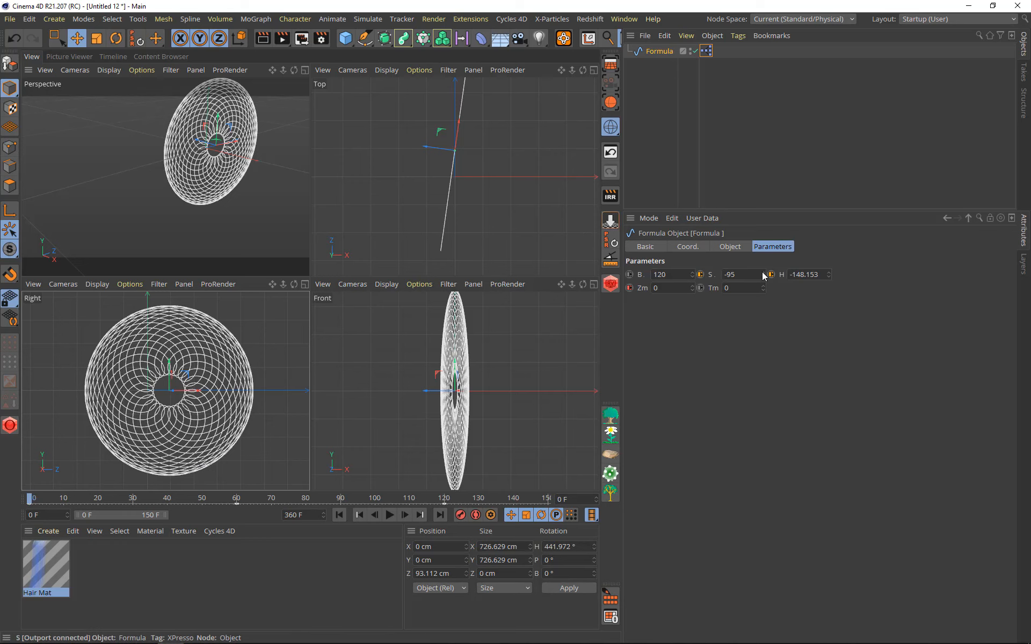
Step: Try S parameter values of 153 and 10 on the Formula spline
left_click_drag(762, 275, 762, 123)
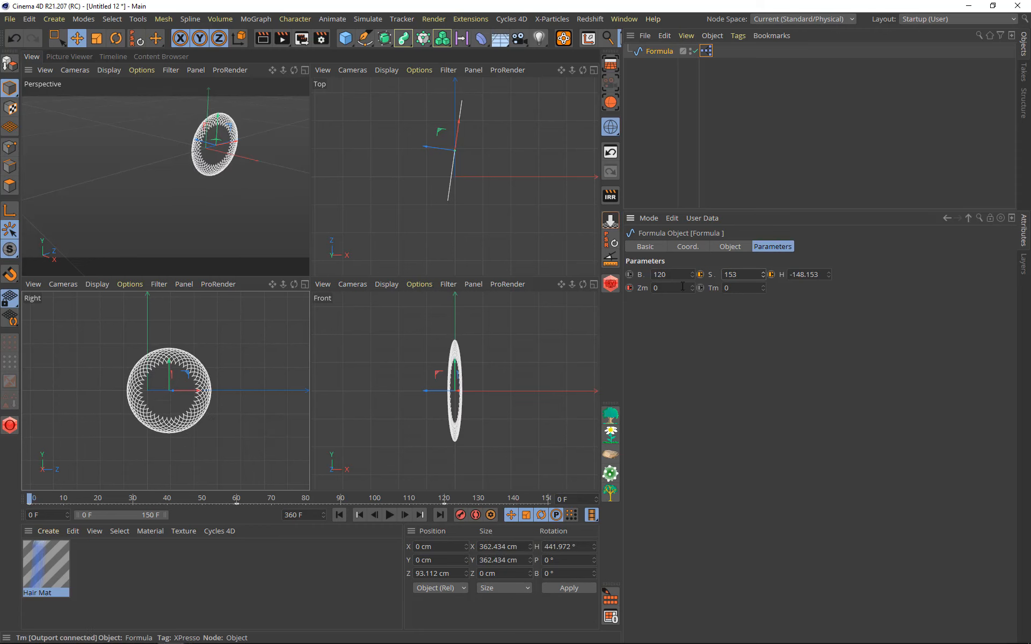
double_click(749, 275)
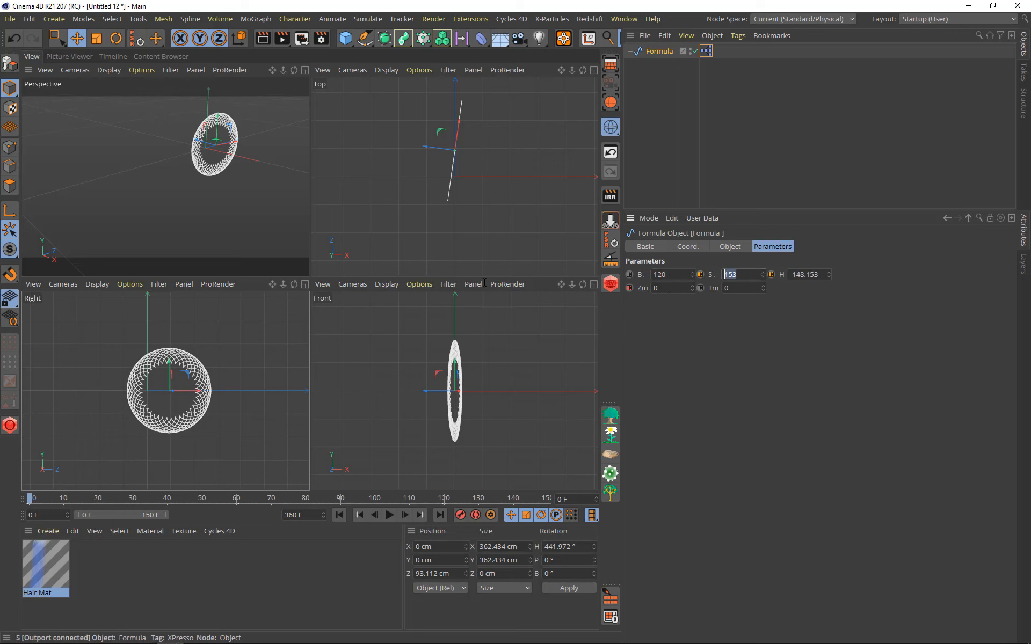
type("10")
key("Return")
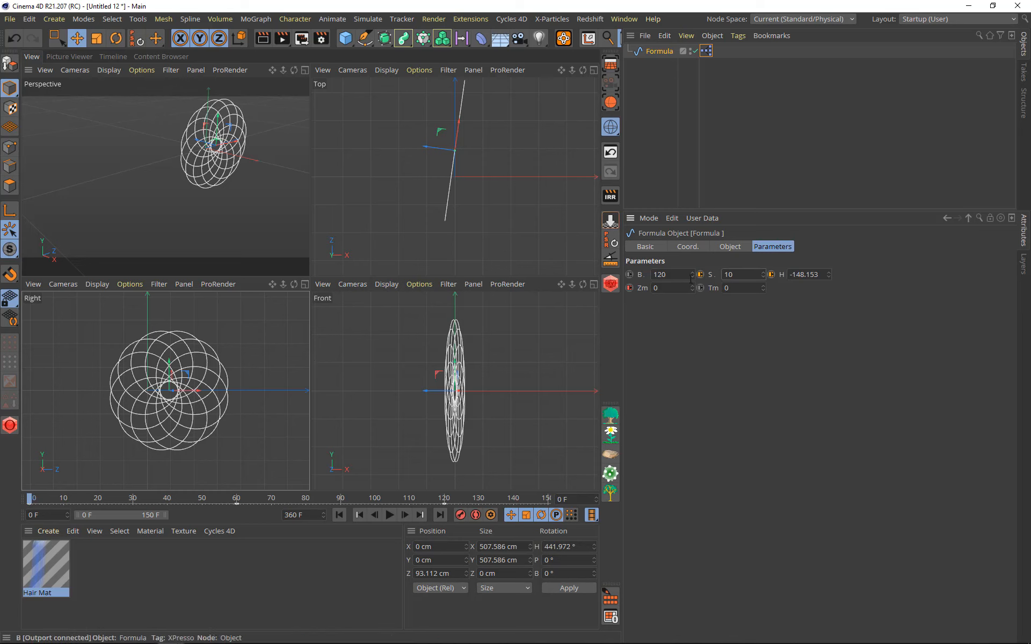
Step: Set the Formula spline's S parameter to 50 and its H parameter to 50
double_click(749, 275)
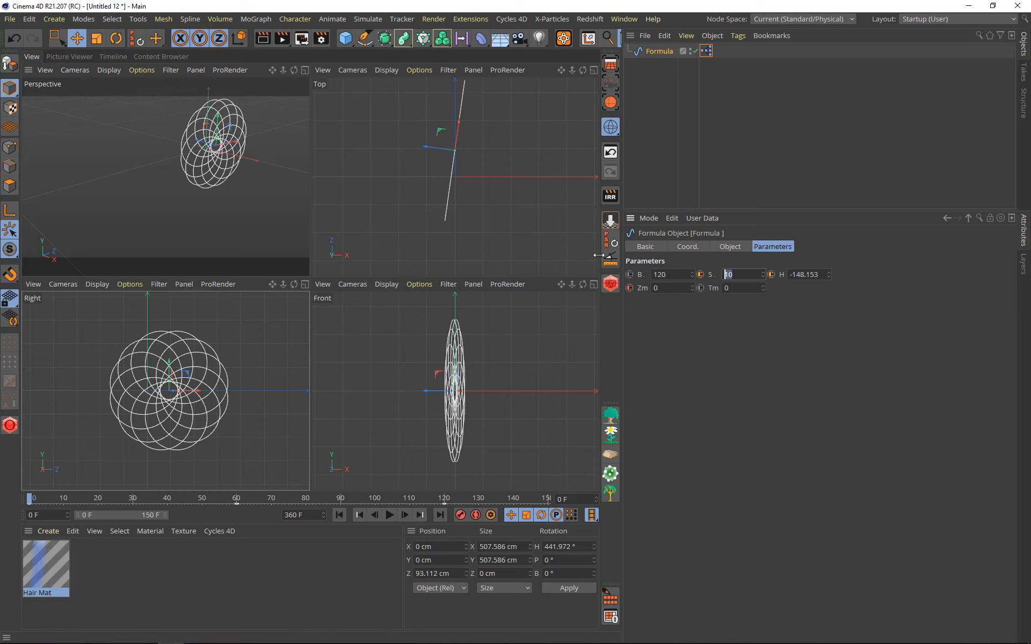
type("50")
key("Return")
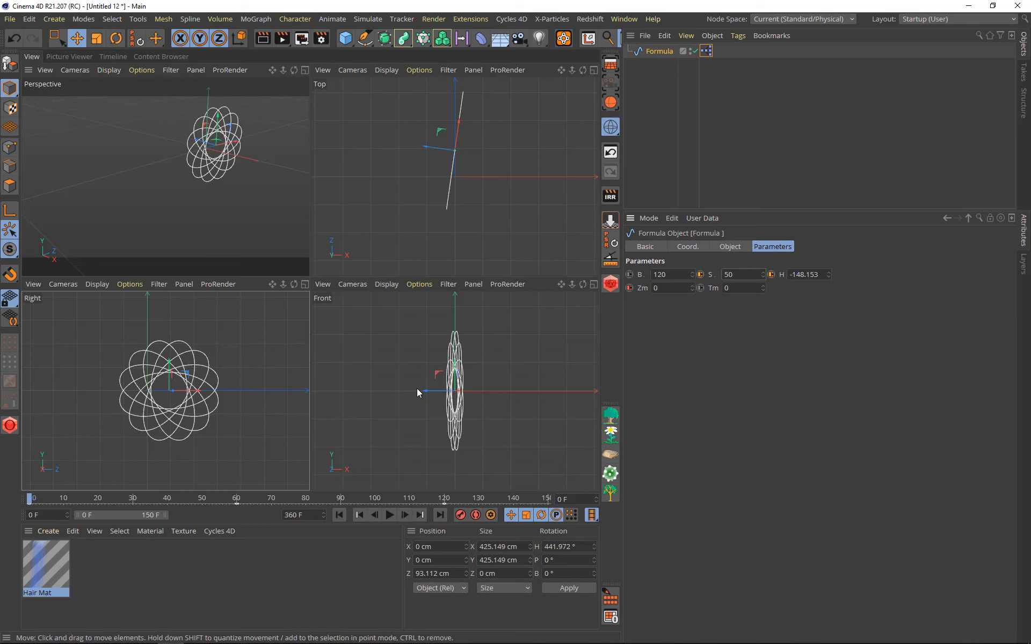
scroll(182, 390, "up", 5)
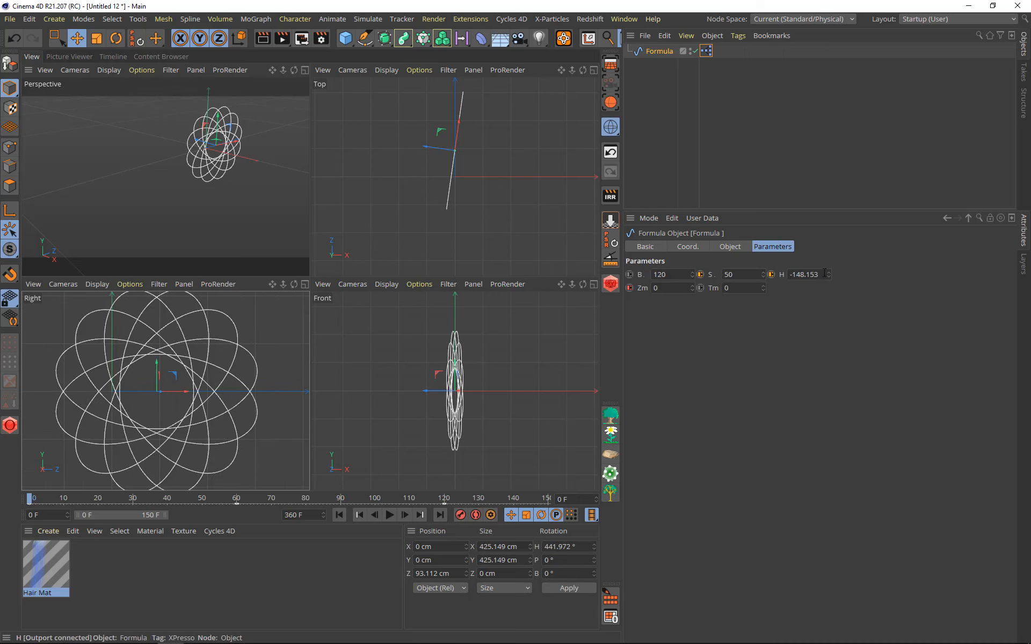
double_click(804, 275)
type("50")
key("Return")
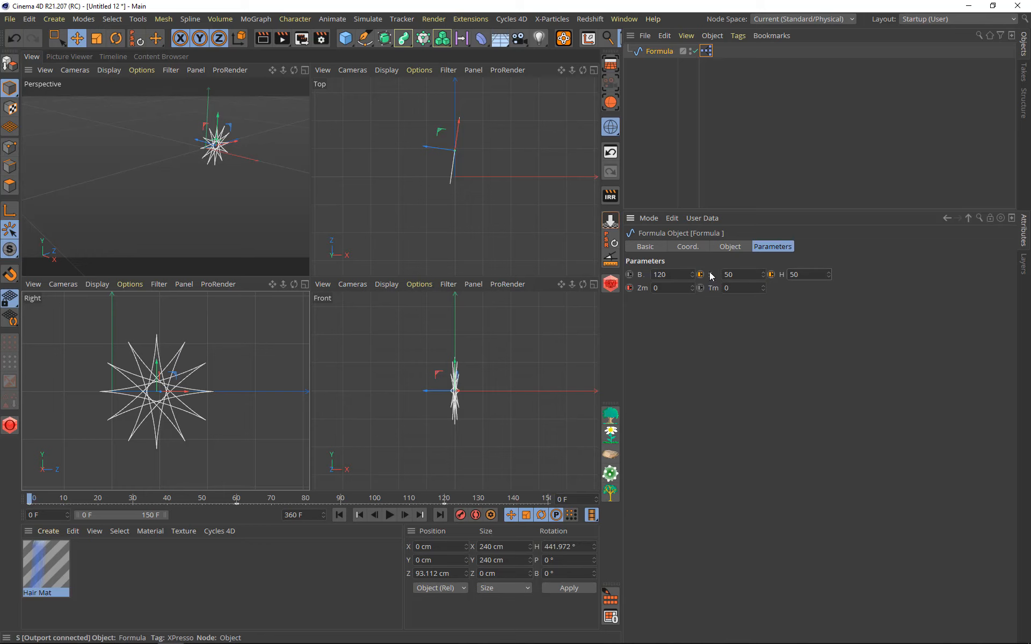
Step: Lower the Formula spline's S and H parameters to 16
left_click(763, 278)
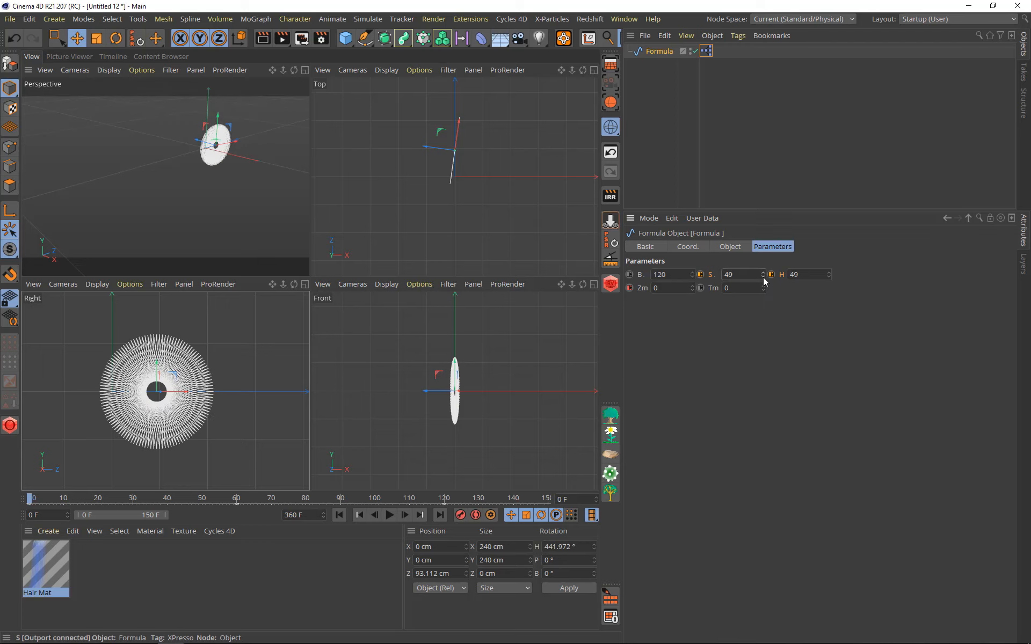
left_click(763, 277)
left_click(763, 277)
left_click_drag(763, 277, 763, 277)
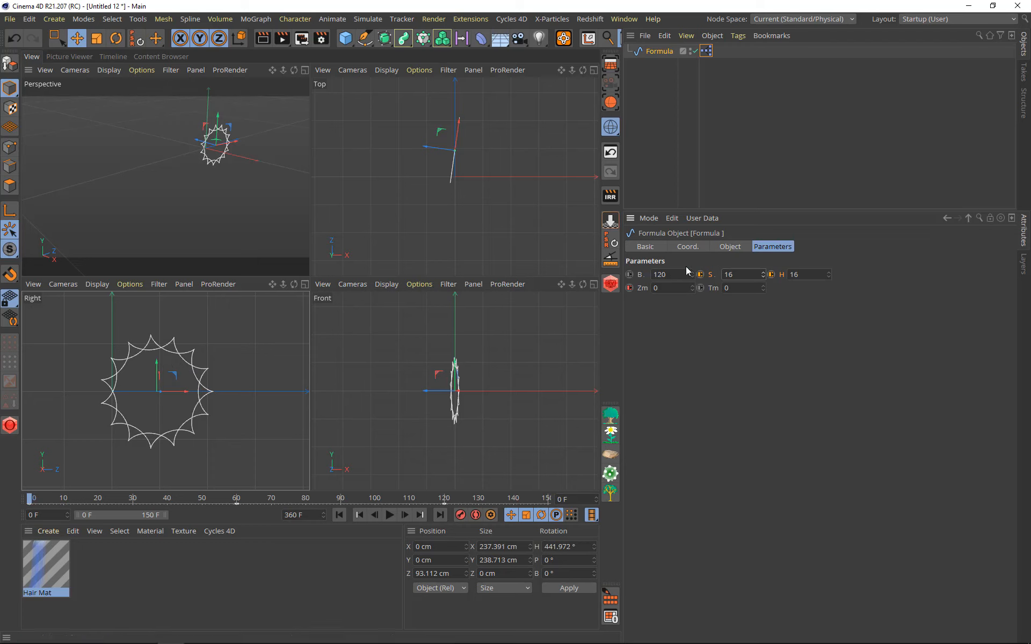
Step: Try an S value of -16 on the Formula spline, and adjust S to -3 and H to 74
left_click_drag(685, 276, 673, 276)
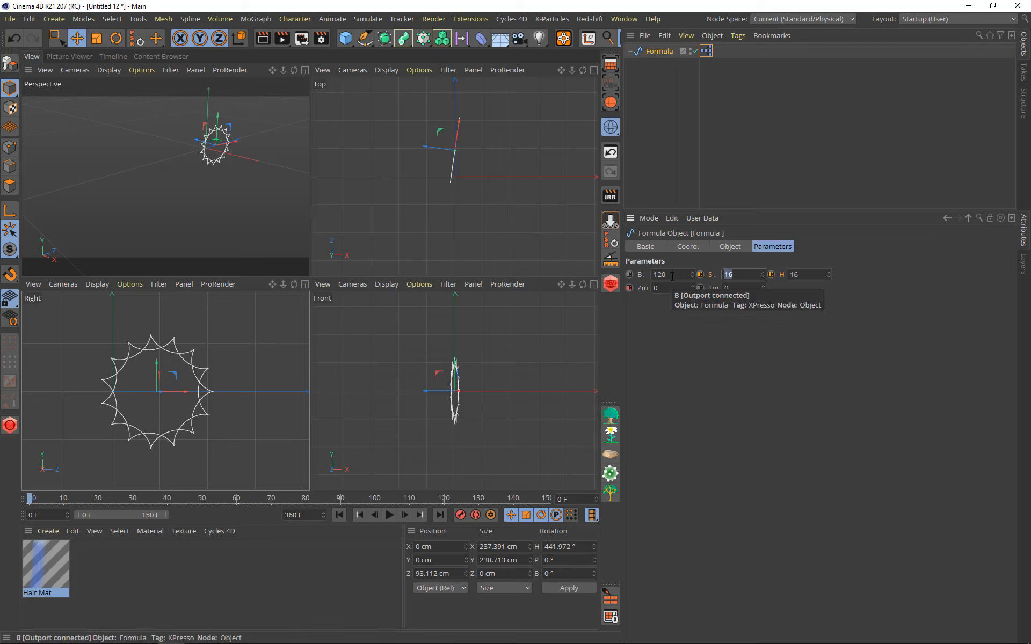
type("-")
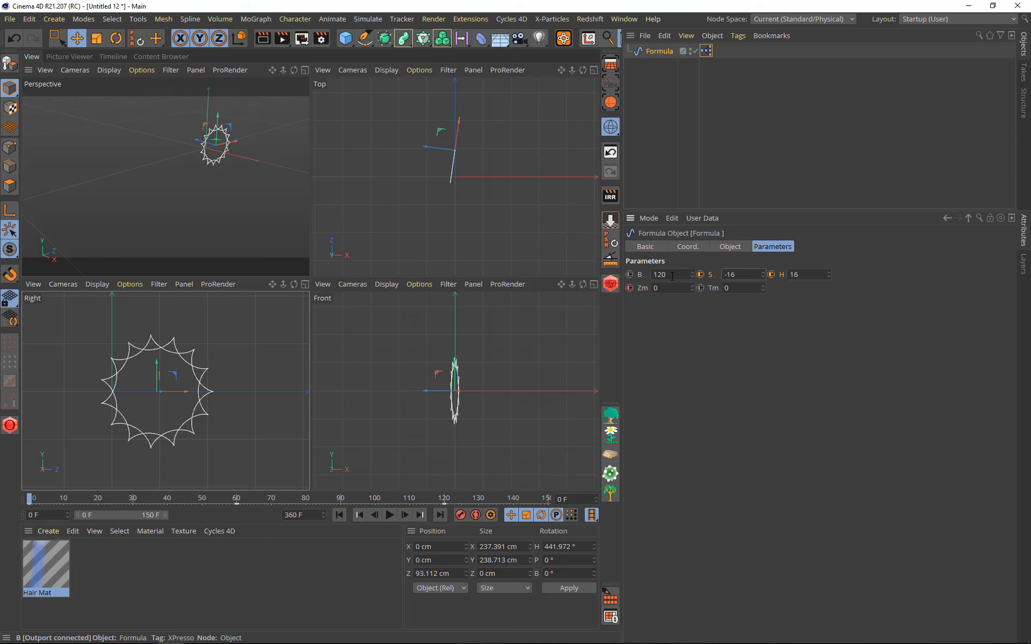
type("16")
key("Return")
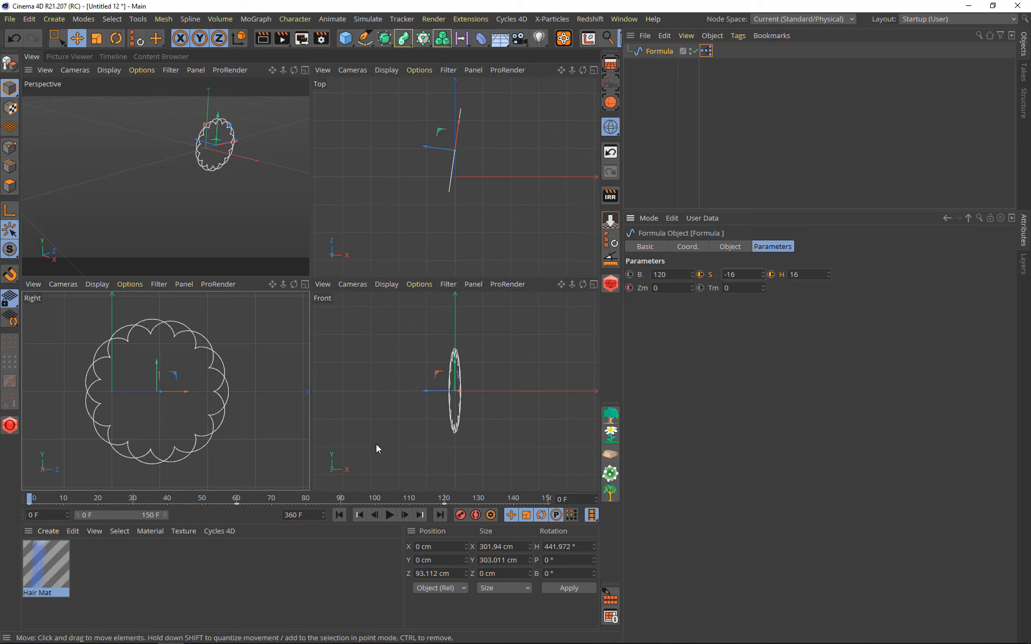
left_click_drag(764, 274, 865, 276)
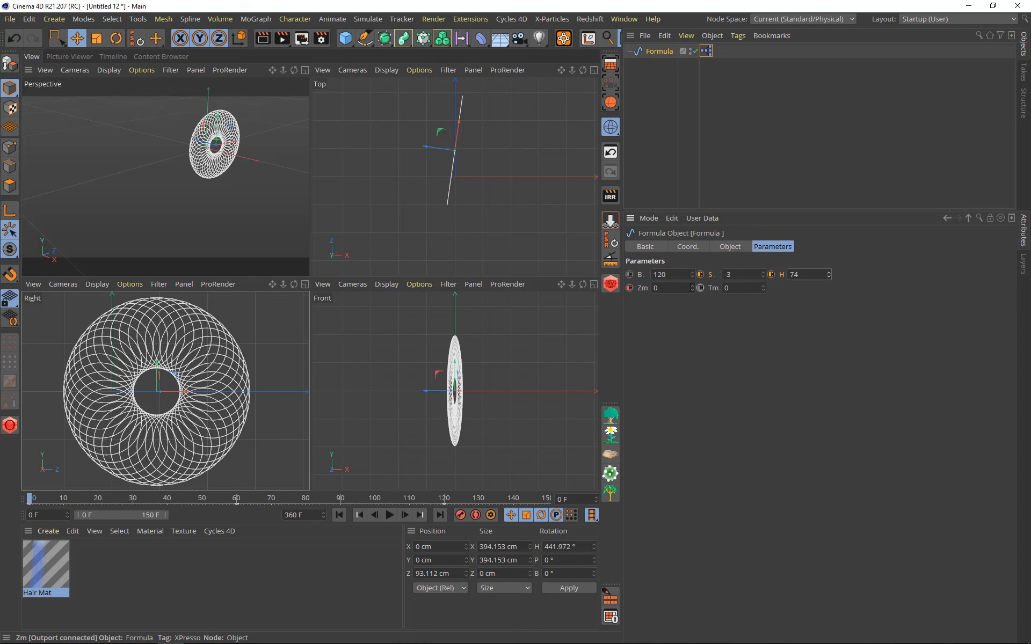
Step: Set the Formula spline's Tm parameter to 0.1 and its Zm parameter to 1
left_click(764, 285)
left_click(667, 290)
left_click_drag(662, 288, 647, 289)
type("1")
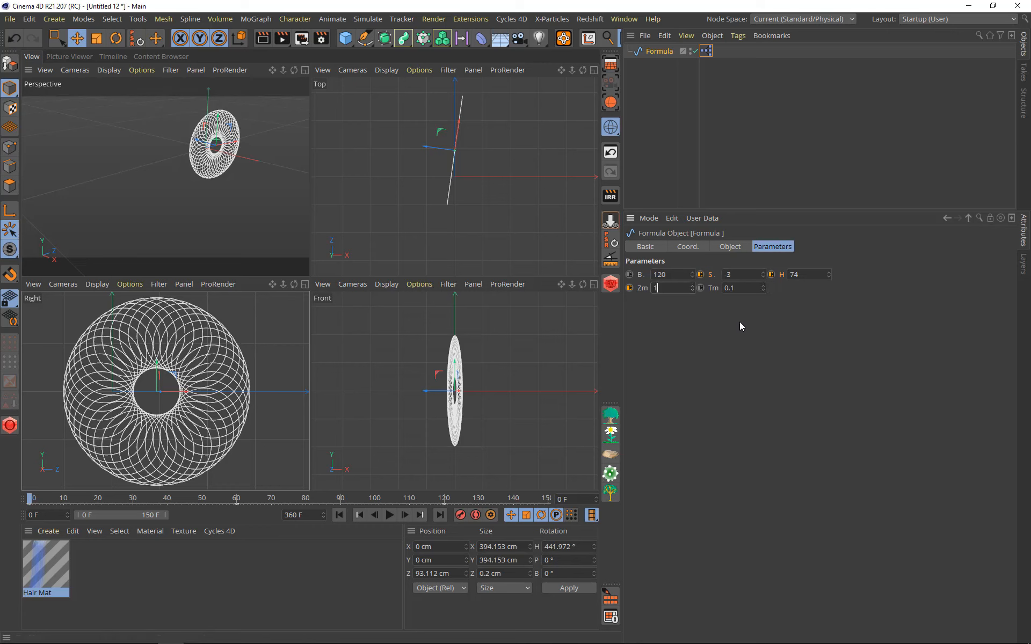
left_click(754, 290)
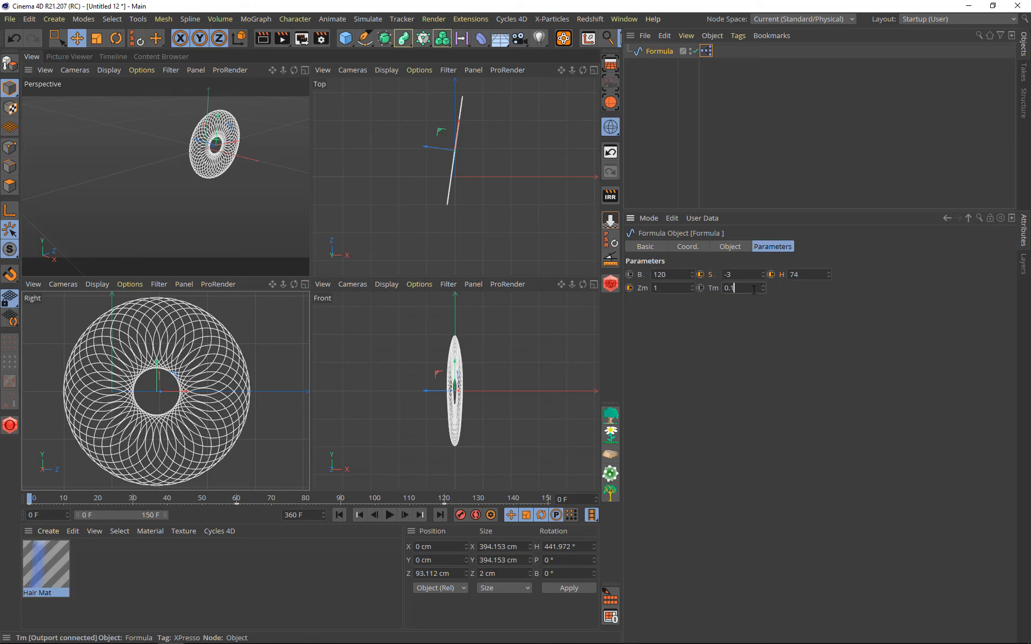
Step: Show the Formula spline's object properties together with its parameters and set Tm to 1
left_click(722, 248)
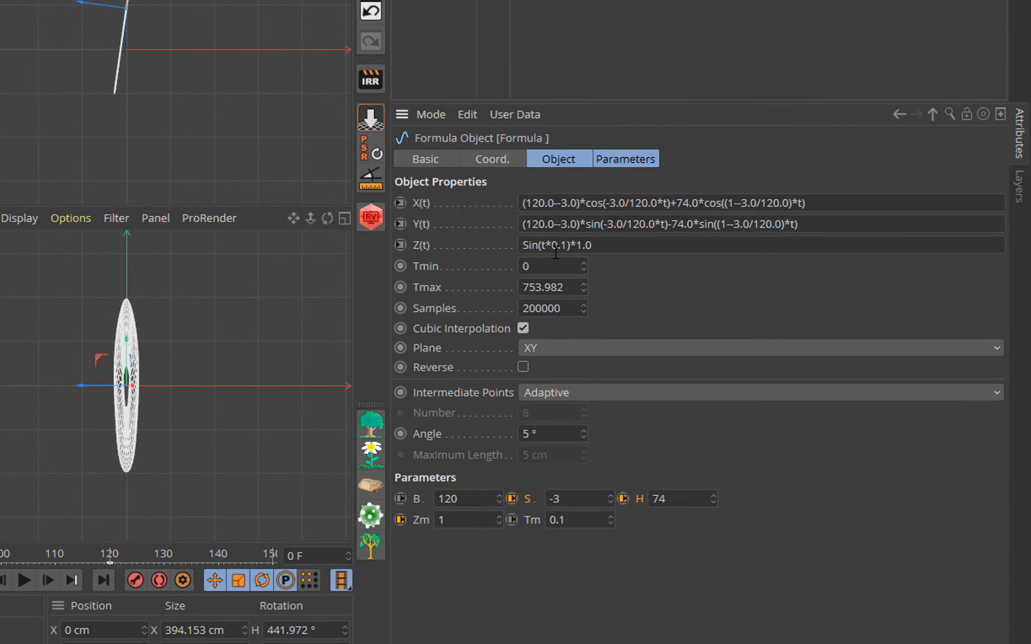
left_click(611, 517)
left_click(611, 517)
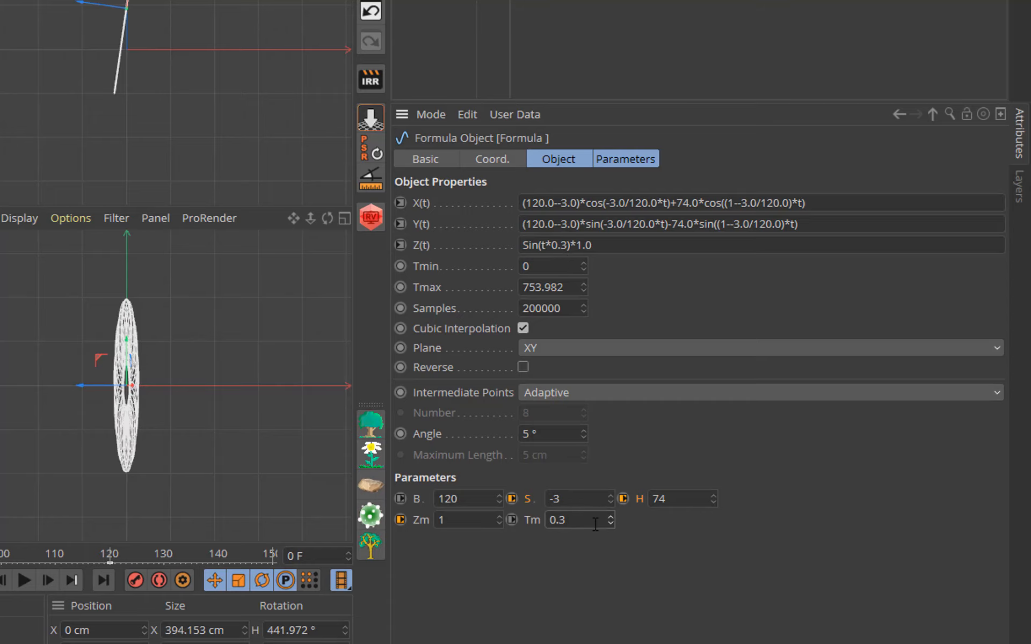
type("1")
key("Return")
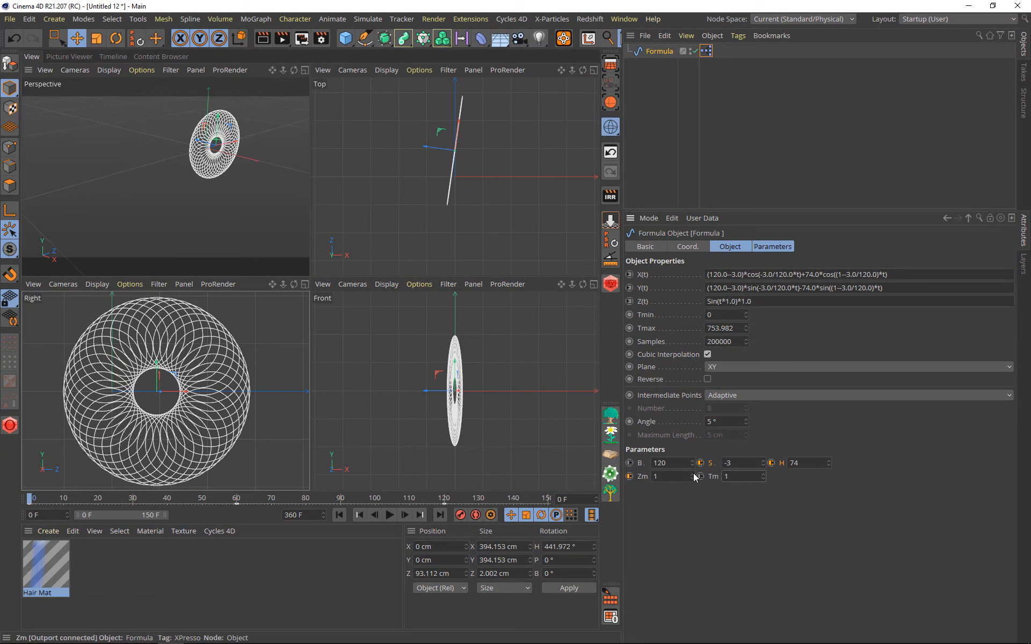
Step: Raise Zm to 250.8 and Tm to 3, and maximise the Perspective view on the spline
left_click_drag(692, 477, 692, 337)
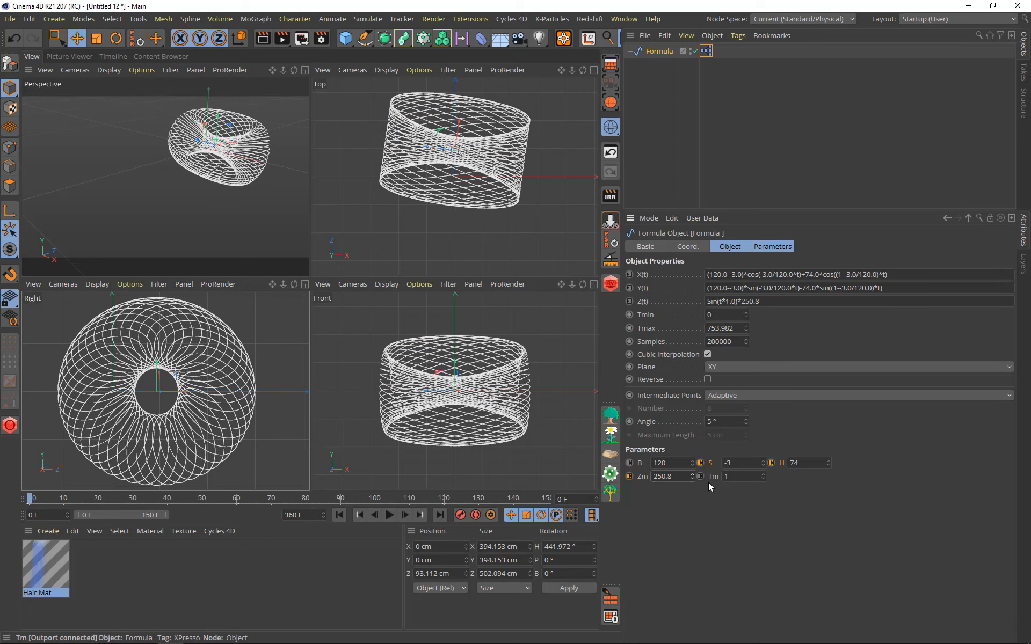
left_click(763, 474)
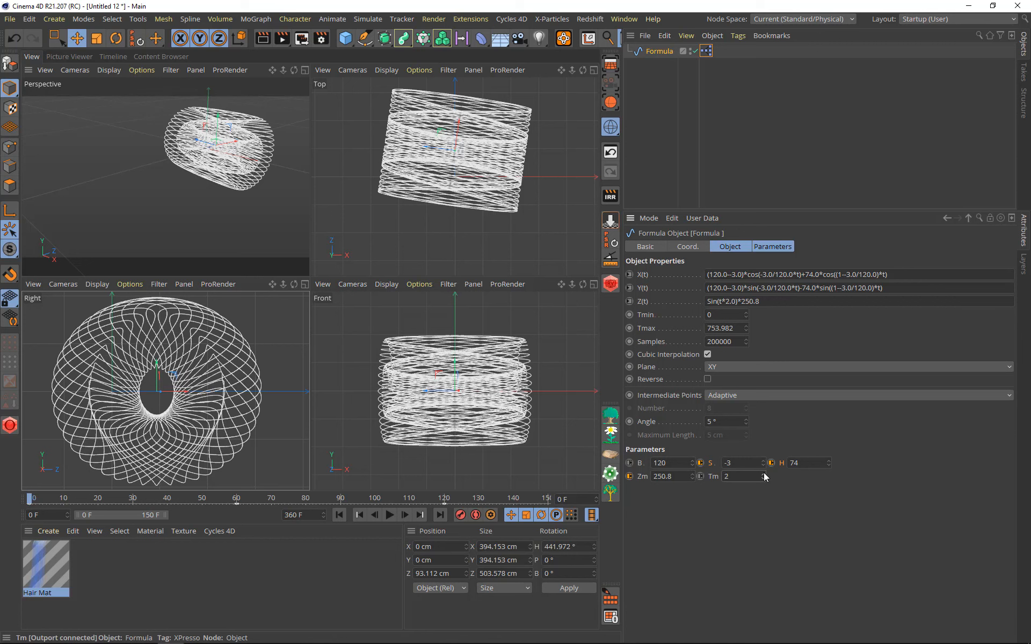
left_click(764, 474)
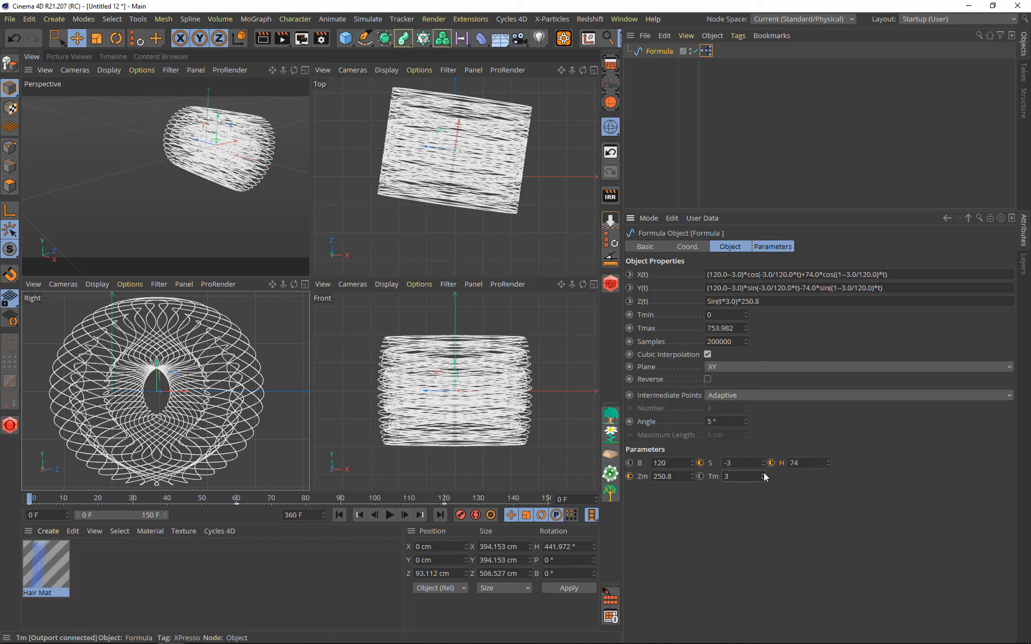
left_click(305, 71)
scroll(447, 225, "up", 2)
scroll(547, 202, "up", 2)
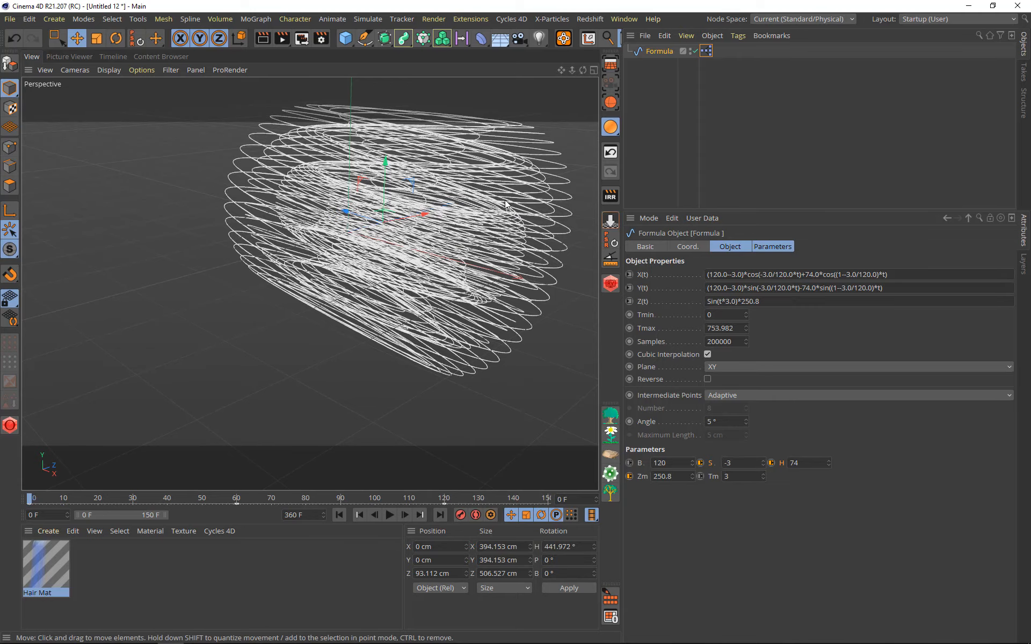
left_click_drag(516, 203, 414, 249, "alt")
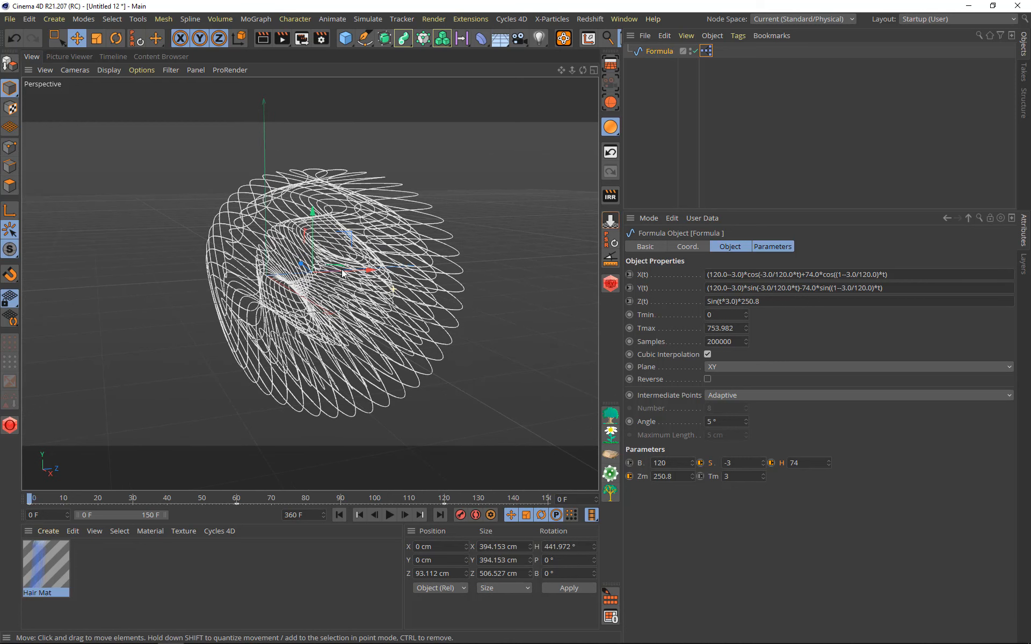
Step: Try raising the Formula spline's Tm parameter to 8, and bring it down to 0
left_click(763, 473)
left_click(763, 473)
left_click(763, 473)
left_click(763, 473)
left_click(763, 473)
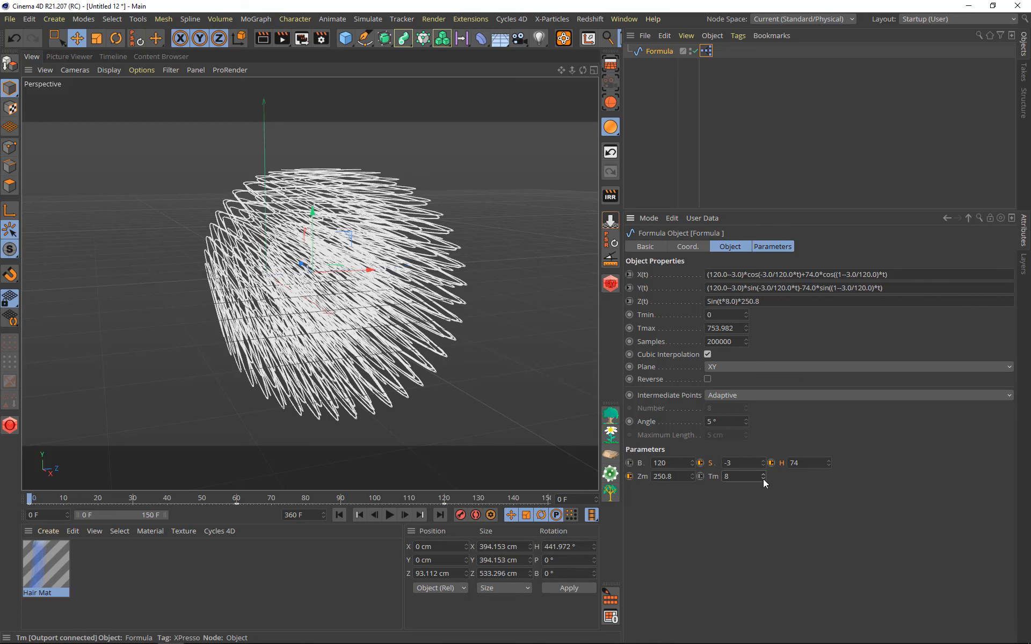
left_click(762, 479)
left_click(762, 479)
left_click(763, 479)
left_click(762, 479)
left_click(763, 479)
left_click(763, 479)
left_click(763, 479)
left_click(763, 479)
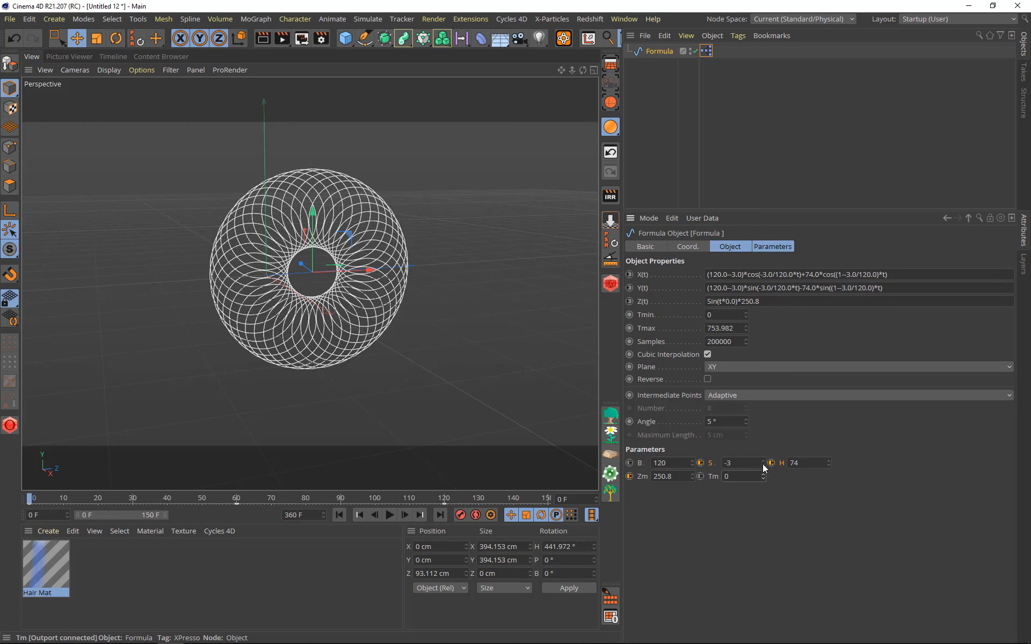
Step: Set the Formula spline's S parameter to -97 and its H parameter to -174
left_click_drag(751, 463, 721, 463)
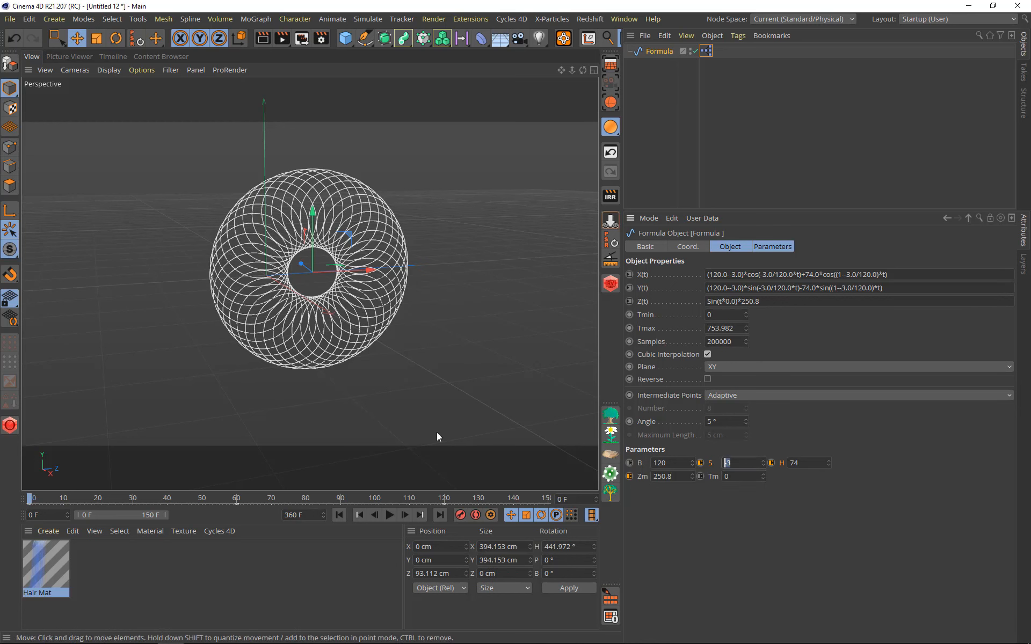
key("BackSpace")
type("-97")
key("Return")
left_click_drag(819, 468, 789, 464)
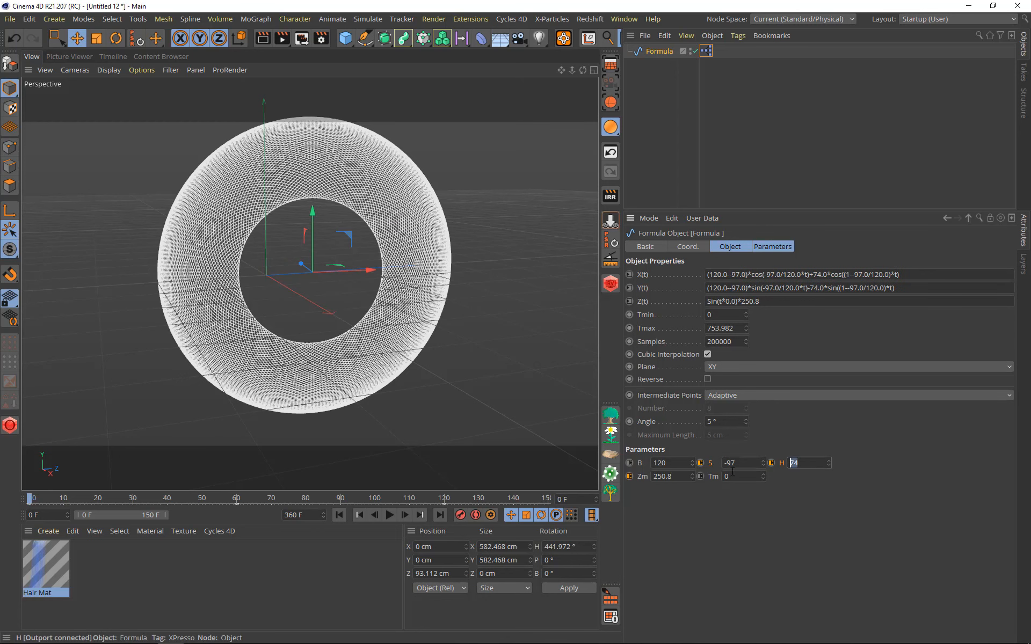
key("BackSpace")
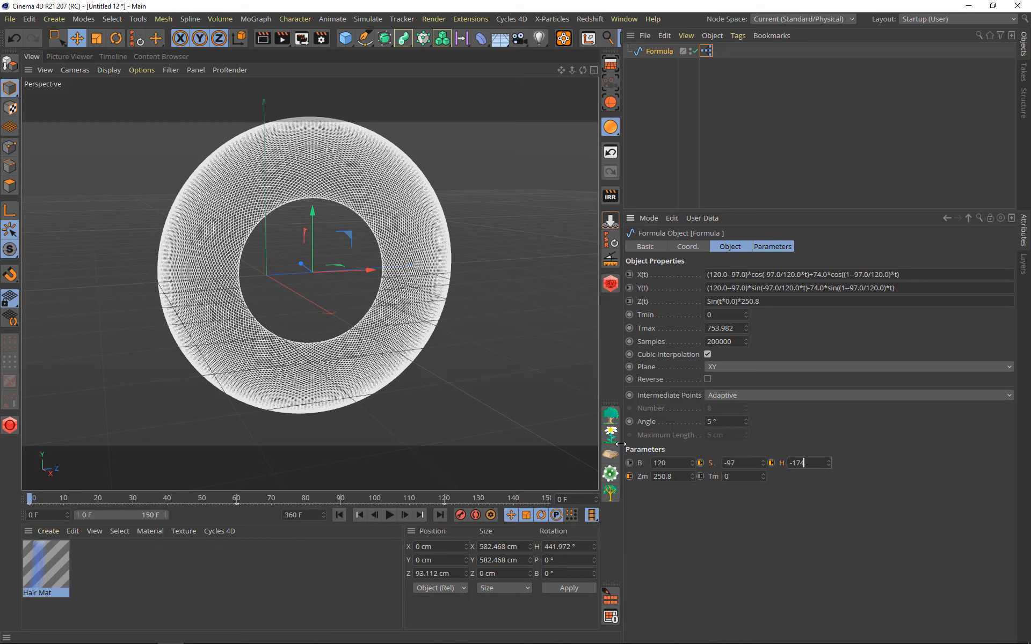
key("Return")
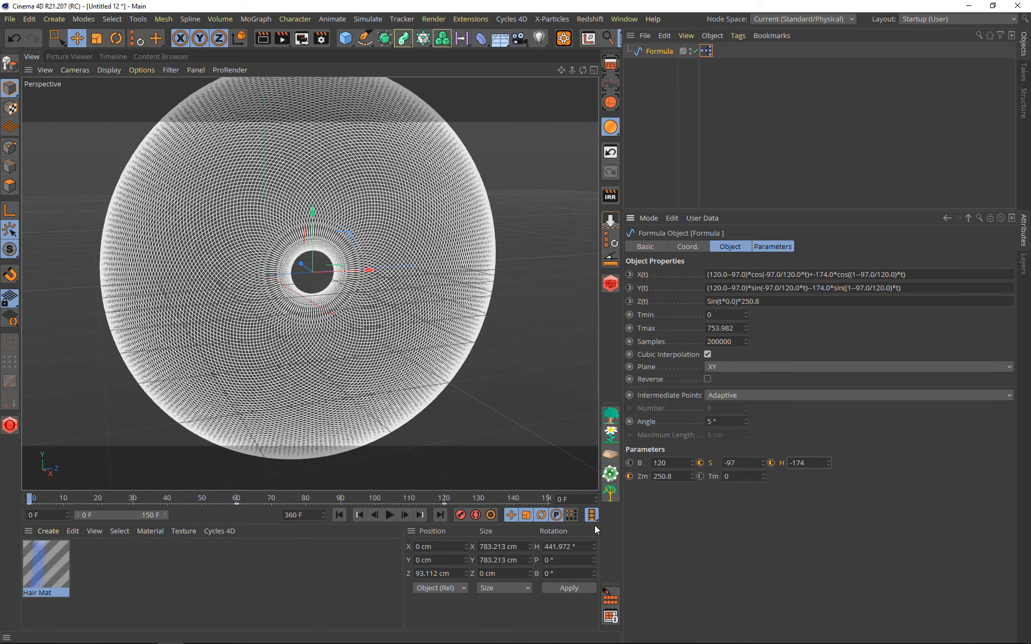
Step: Raise the Formula spline's Zm parameter to 461.2 and set Tm to 1 to give the curve depth
scroll(346, 283, "down", 2)
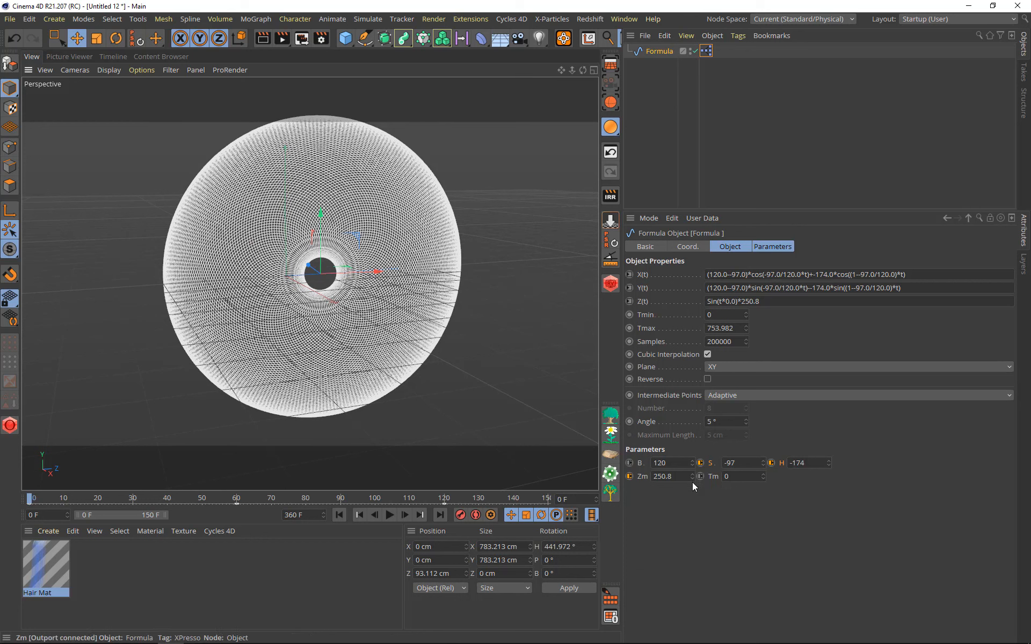
left_click_drag(694, 477, 694, 364)
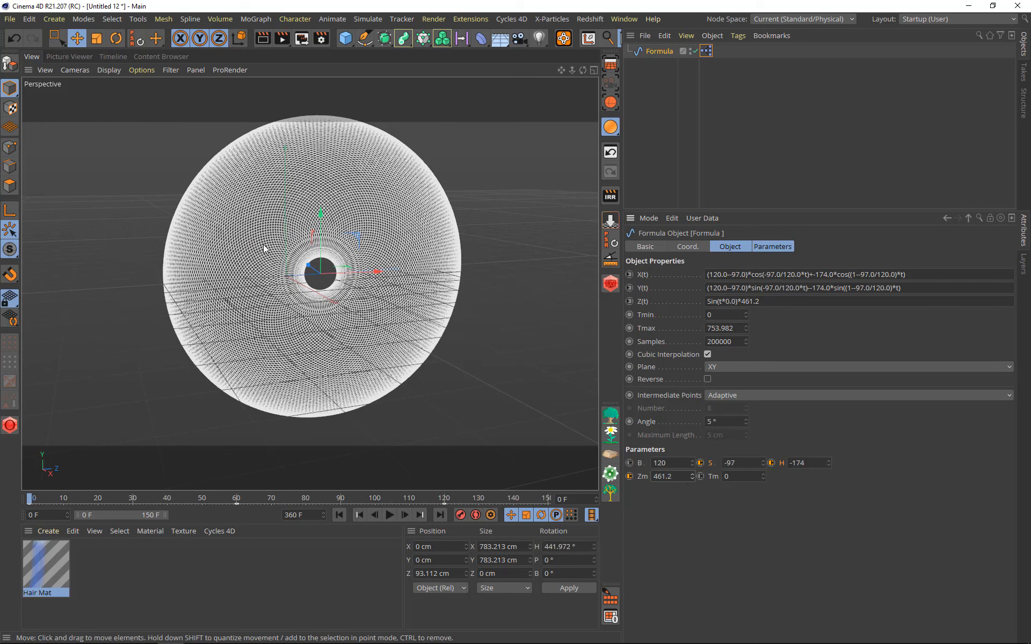
left_click_drag(325, 316, 281, 317, "alt")
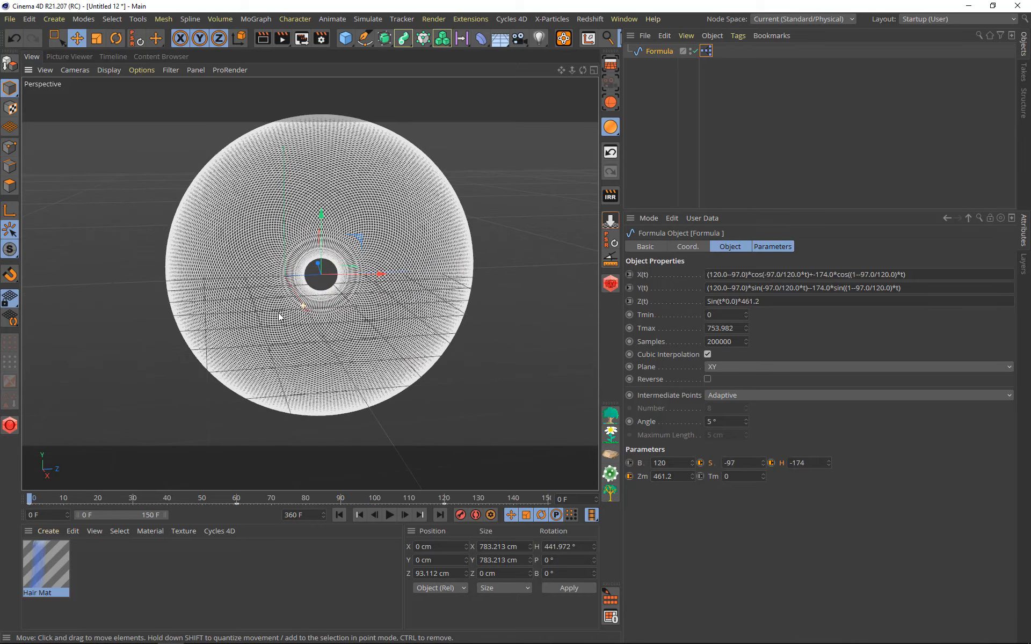
left_click(750, 475)
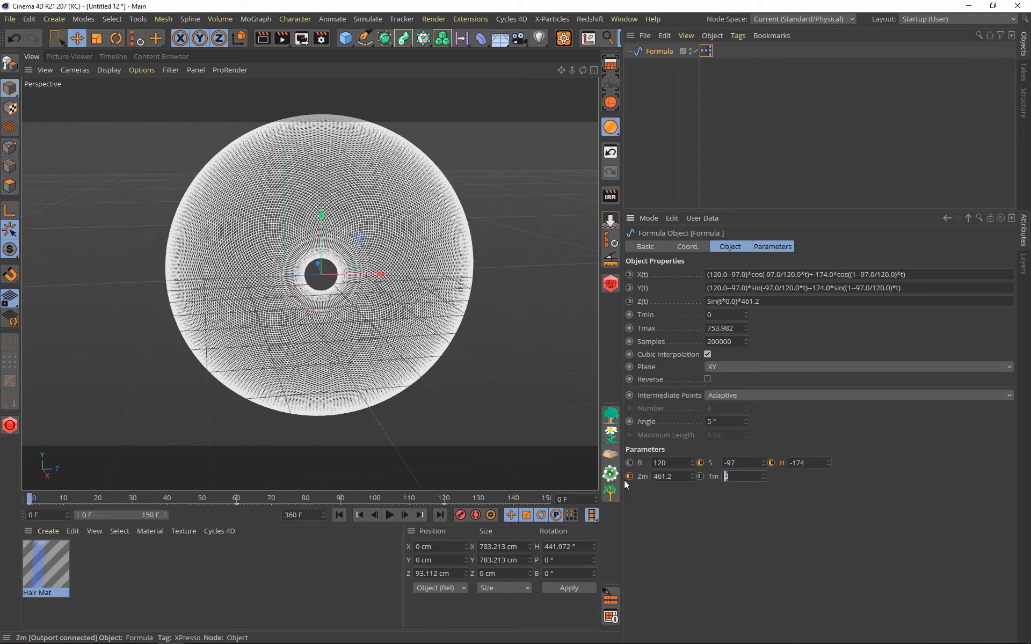
type("1")
key("Return")
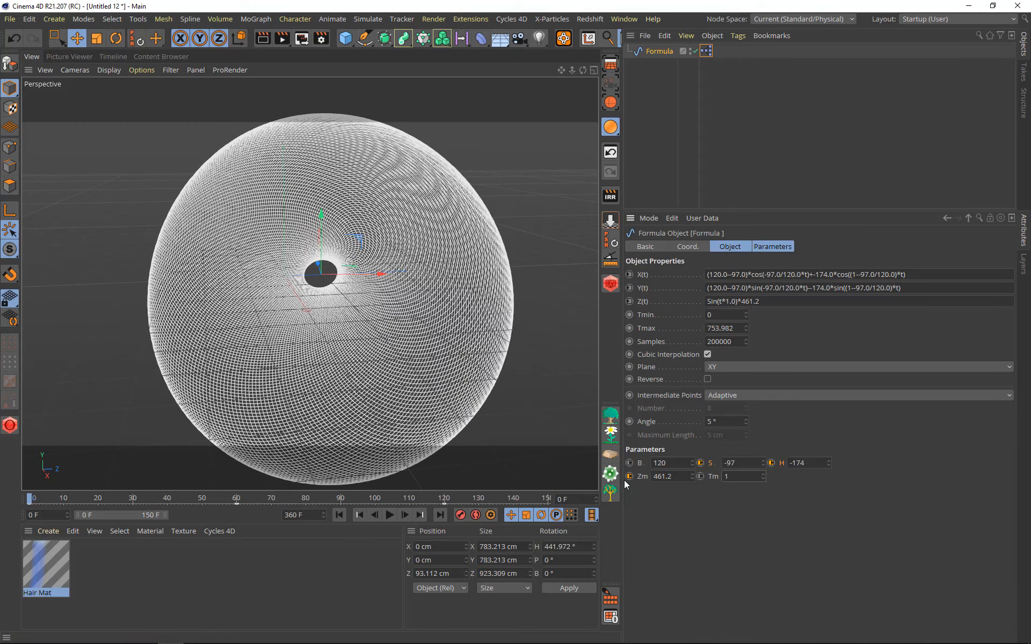
mouse_move(348, 221)
left_mouse_down("alt")
mouse_move(389, 252)
mouse_move(422, 244)
left_mouse_up("alt")
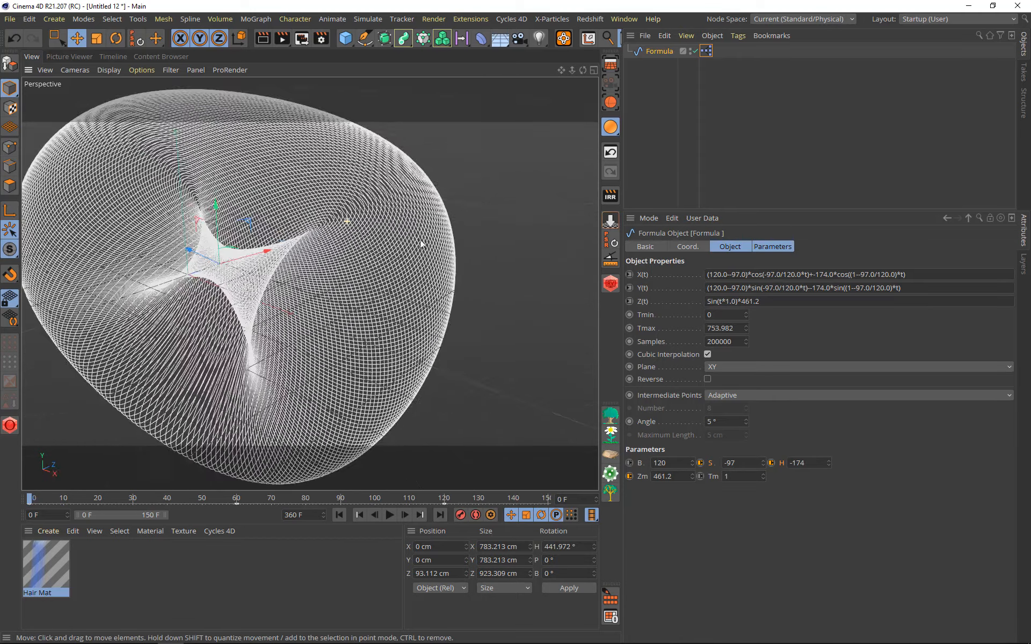
left_click_drag(316, 307, 358, 251, "alt")
left_click_drag(367, 189, 324, 298, "alt")
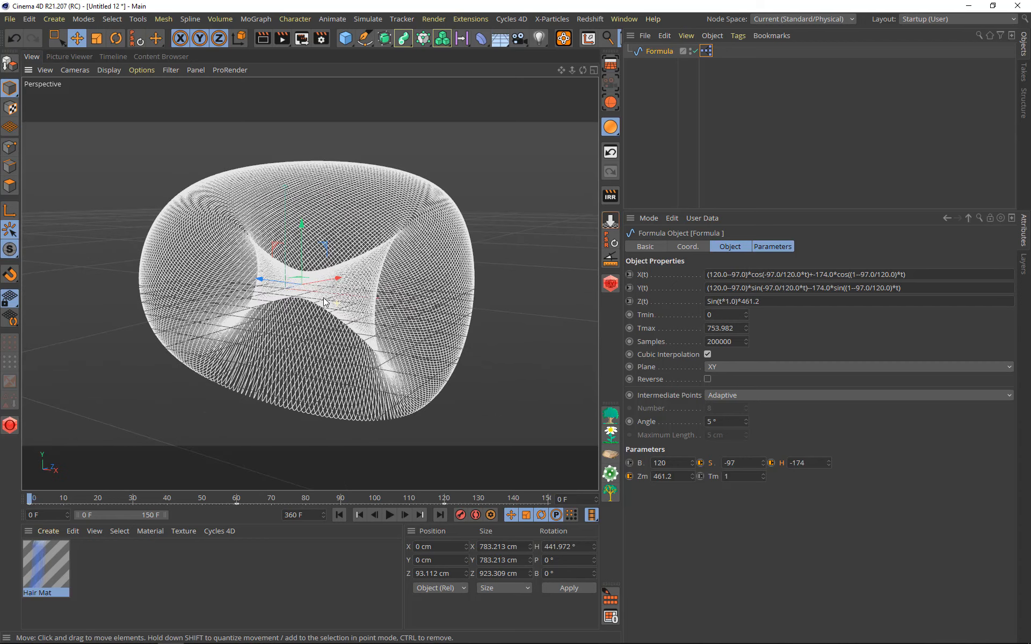
Step: Try Tm values up to 5 on the Formula spline, and settle on Tm 2 and Zm 440
left_click(764, 474)
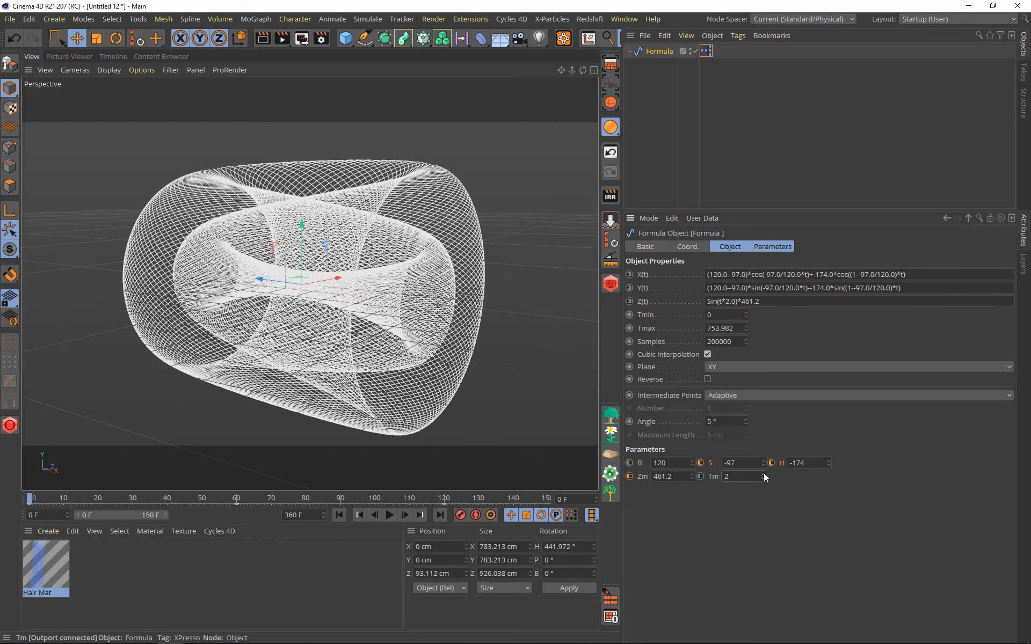
left_click(763, 472)
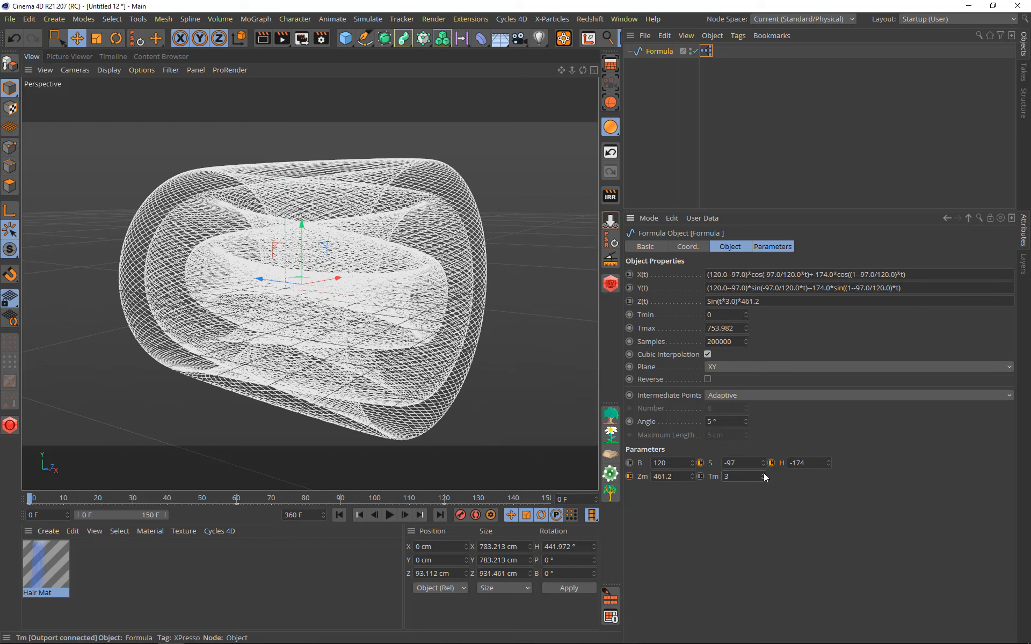
left_click(764, 473)
left_click(764, 472)
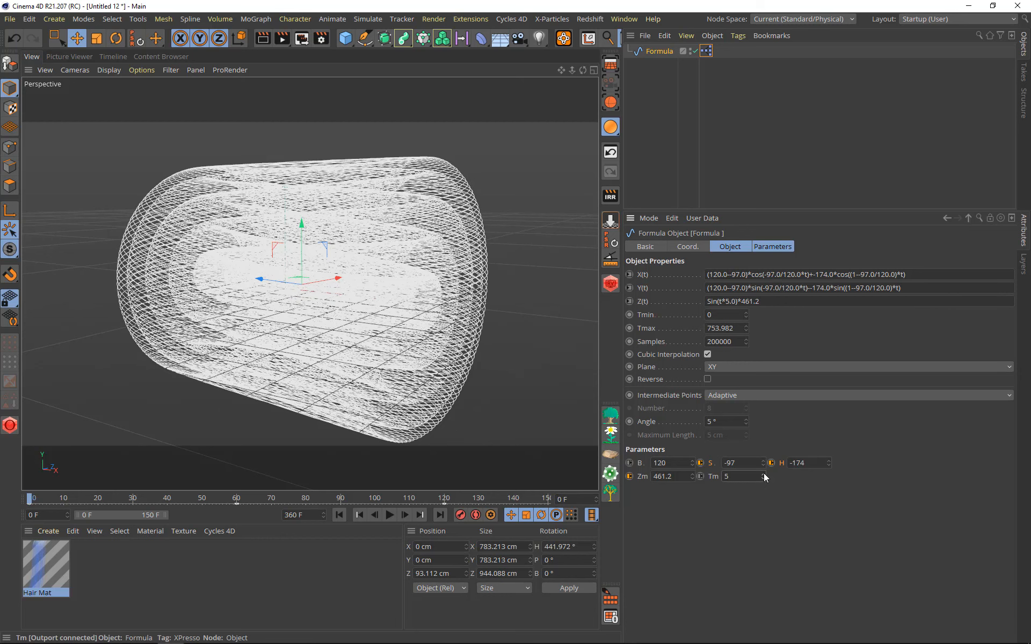
left_click(763, 479)
left_click(763, 479)
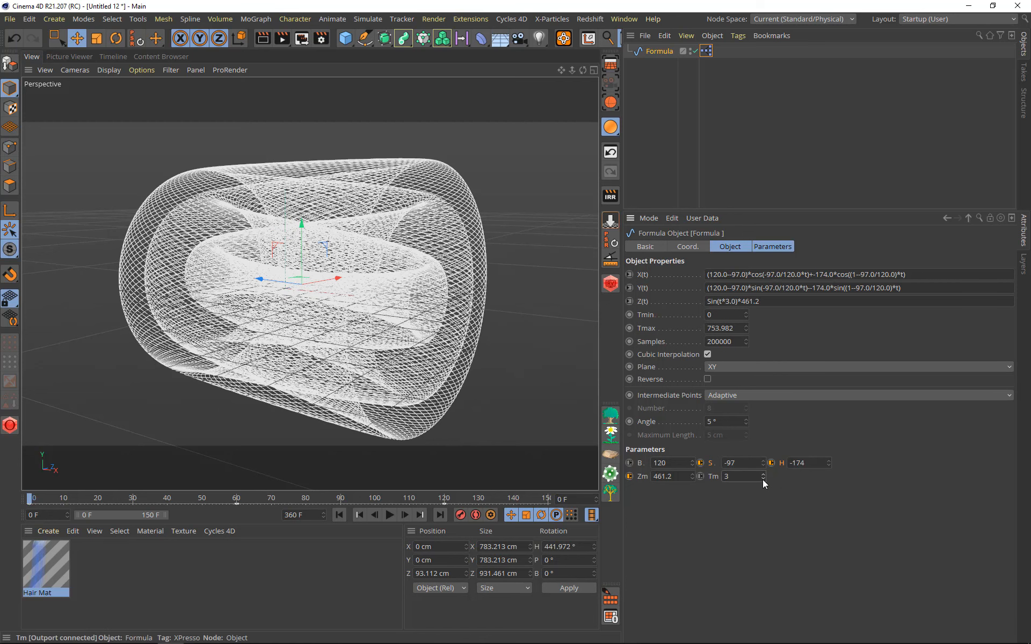
left_click(763, 479)
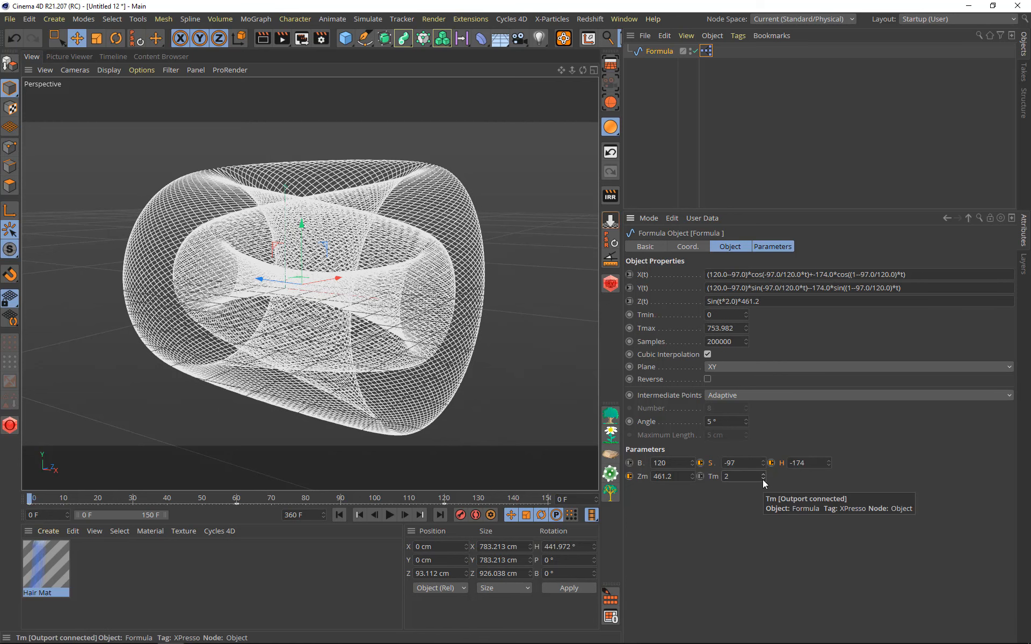
left_click_drag(692, 479, 692, 506)
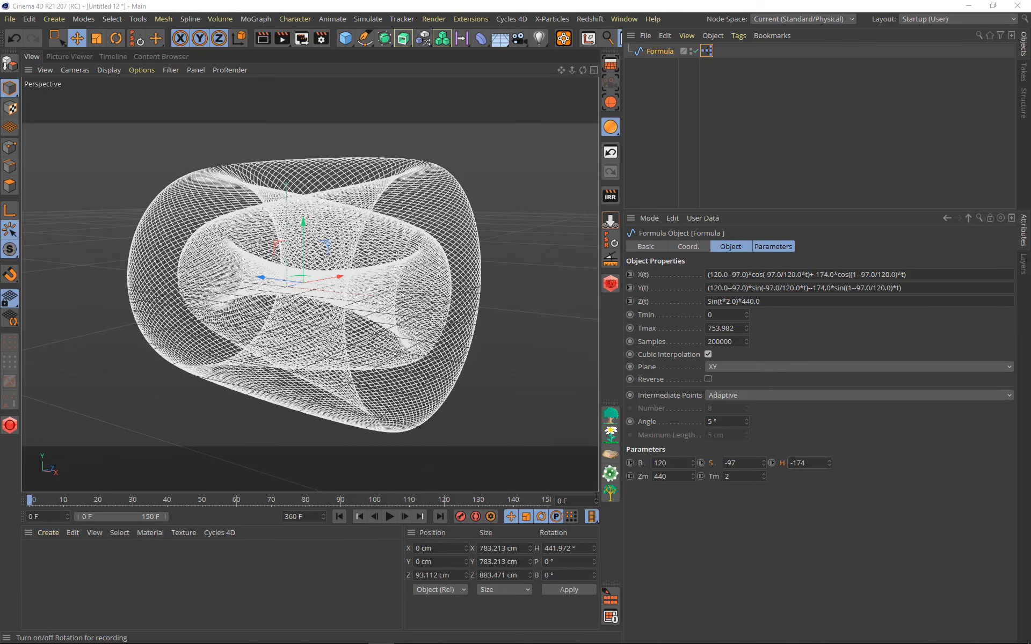
Step: Try S values between -95 and -98 on the Formula spline, and settle on -99
left_click(766, 460)
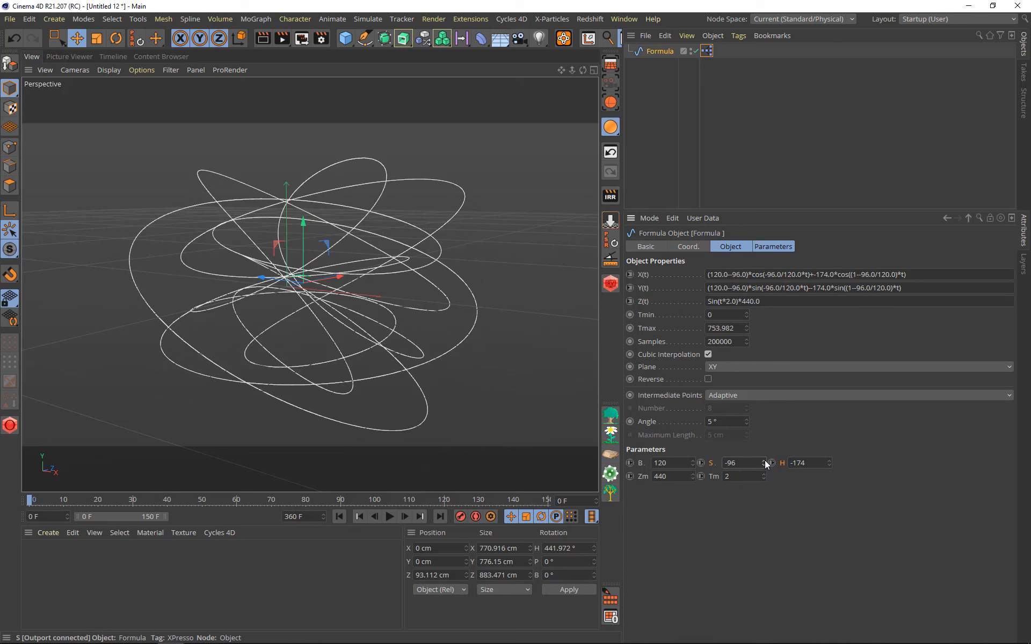
left_click(764, 460)
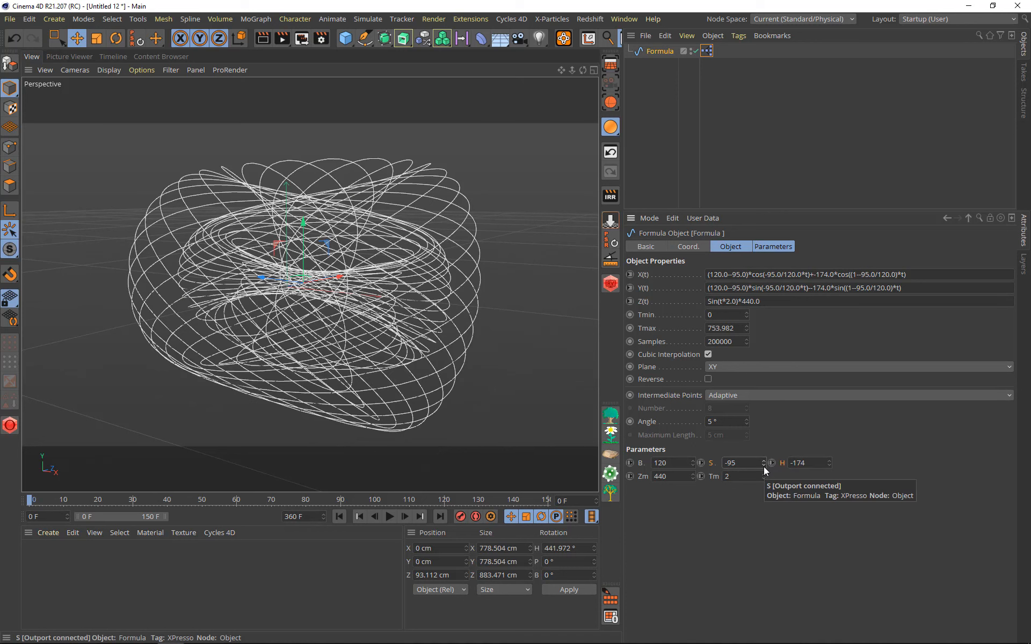
left_click(764, 465)
left_click(764, 465)
left_click(764, 465)
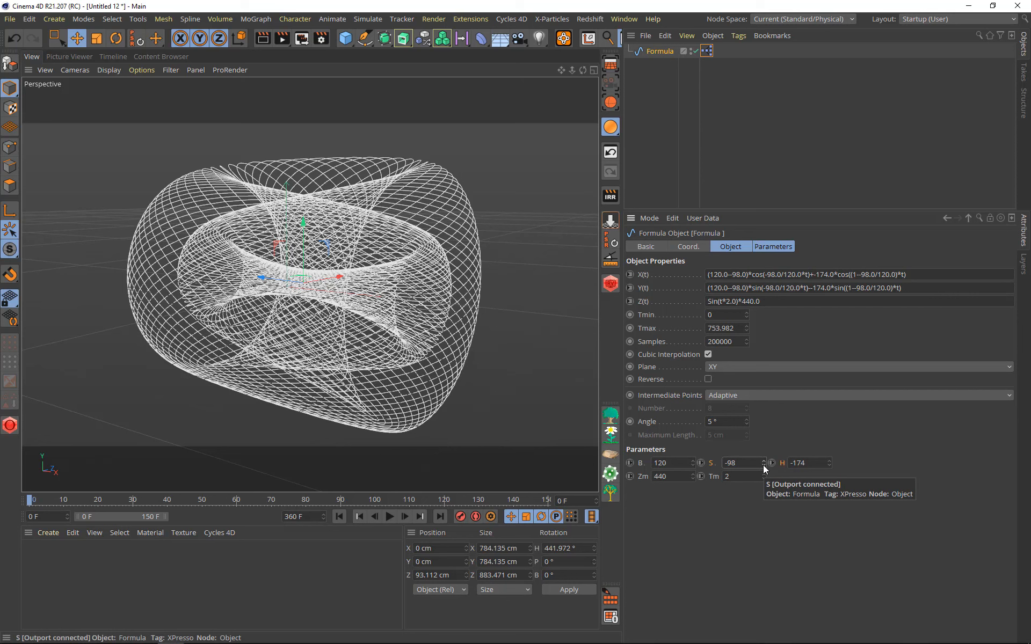
left_click(764, 465)
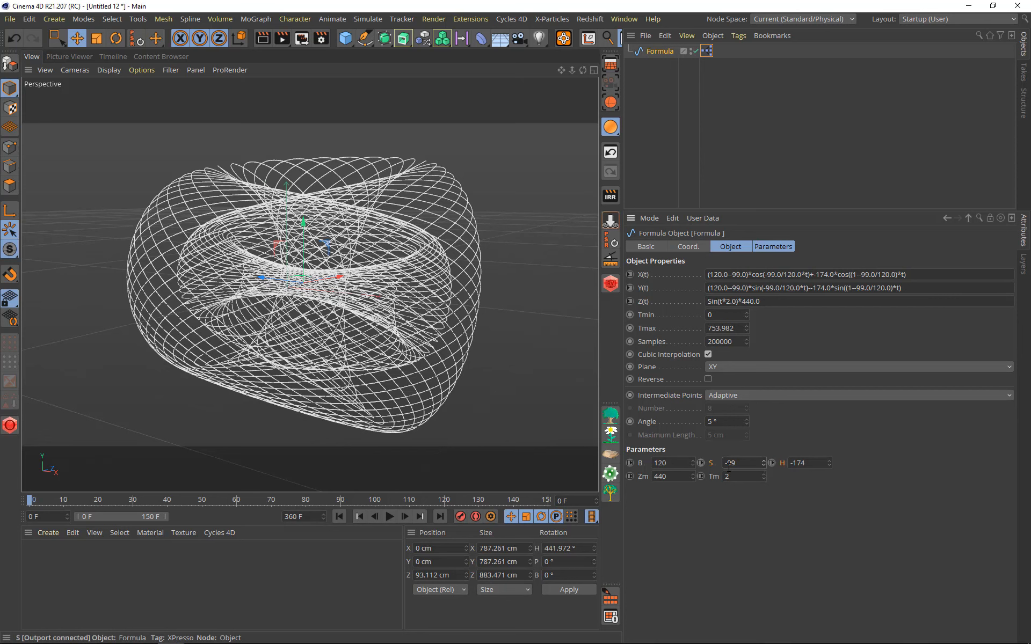
Step: Keyframe the Formula spline's S and H parameters at frame 0, and extend the timeline's preview range to 360 F
left_click(701, 463)
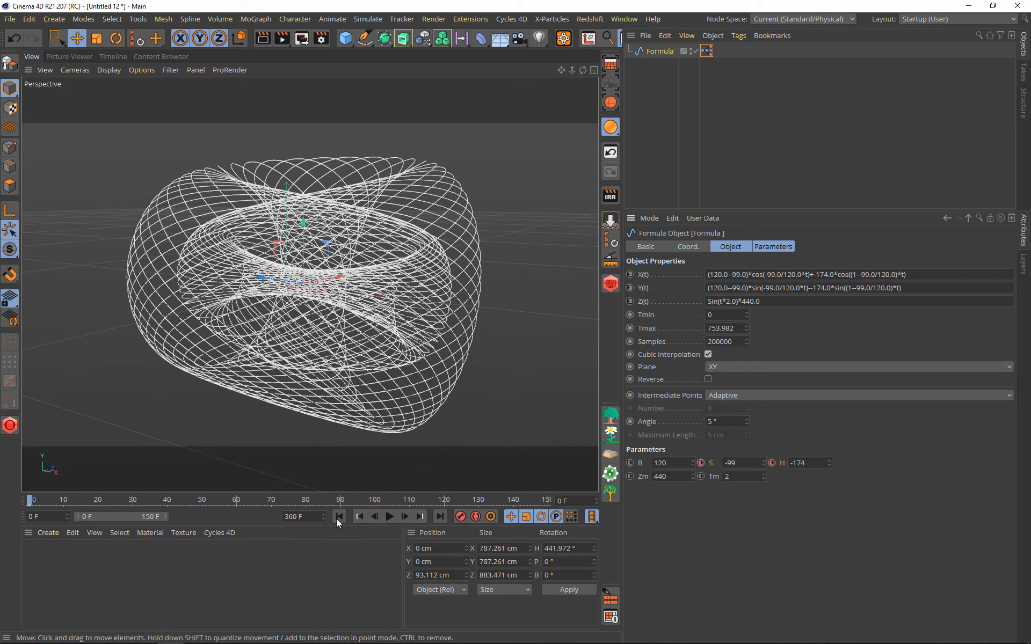
double_click(108, 517)
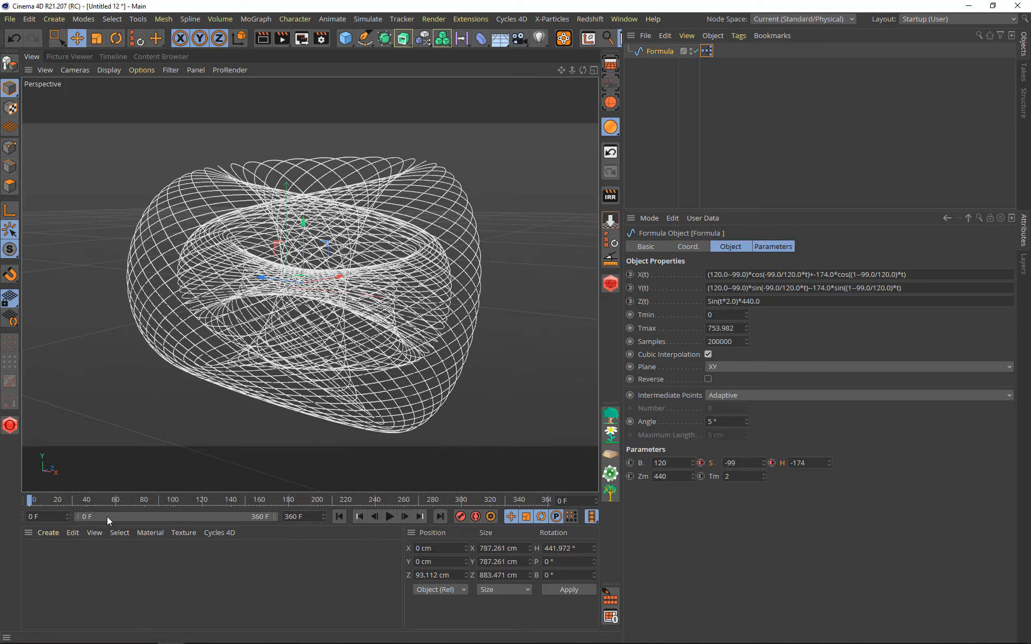
Step: At frame 120, set the Formula spline's S parameter to -97 and keyframe it together with H
left_click(580, 501)
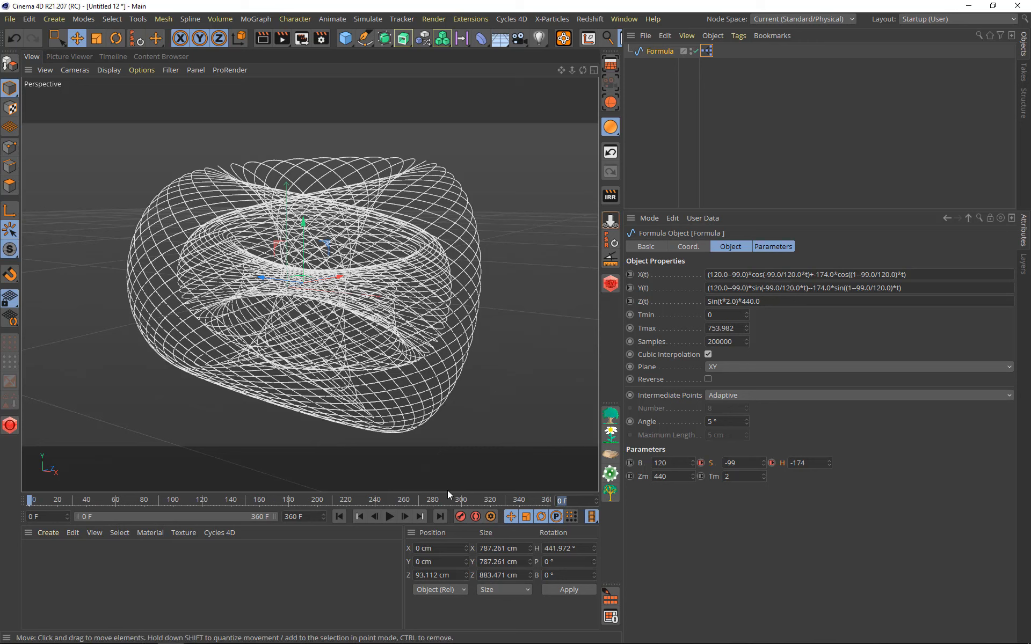
type("120")
key("Return")
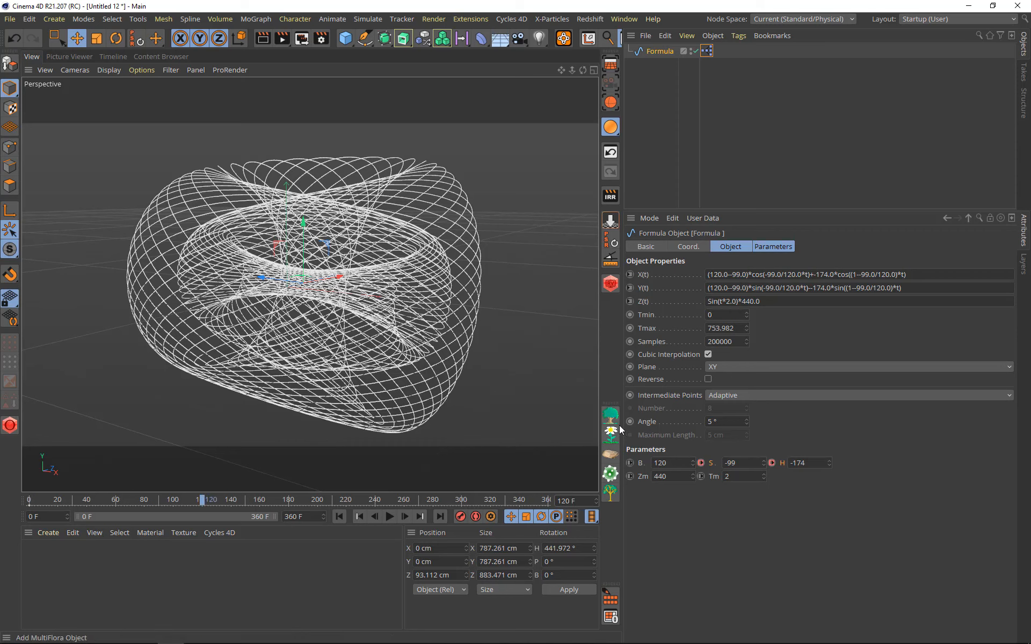
left_click(764, 465)
left_click(765, 461)
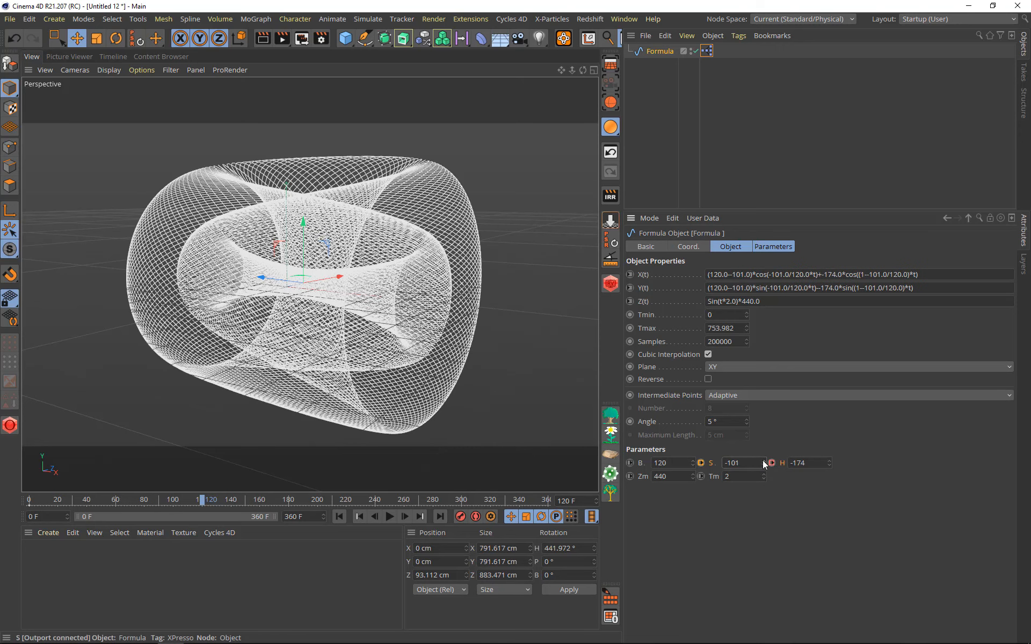
left_click(765, 465)
left_click(764, 460)
left_click(764, 461)
left_click(764, 461)
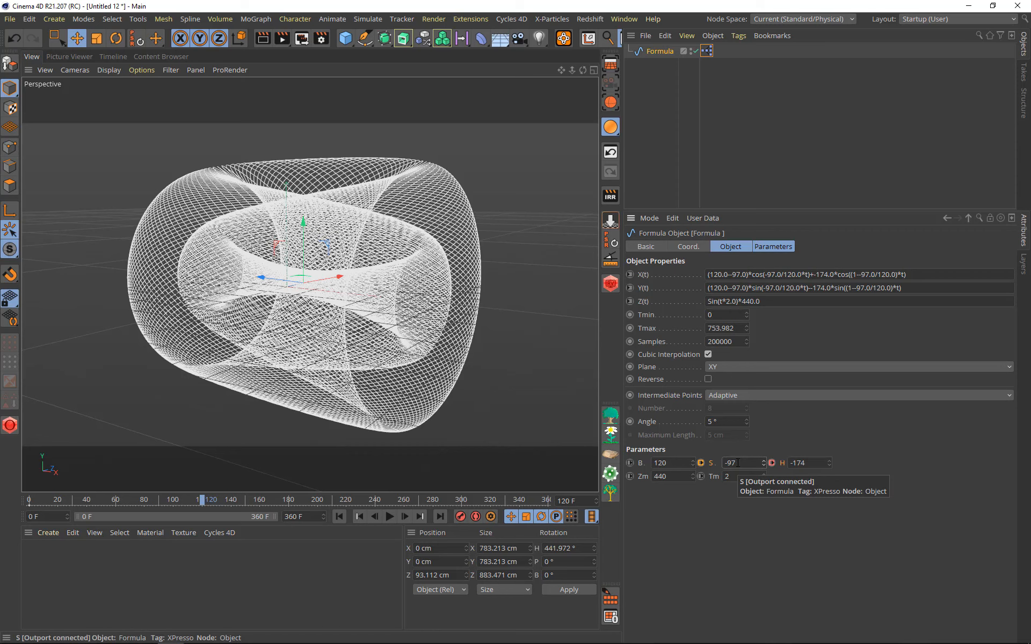
left_click(701, 463)
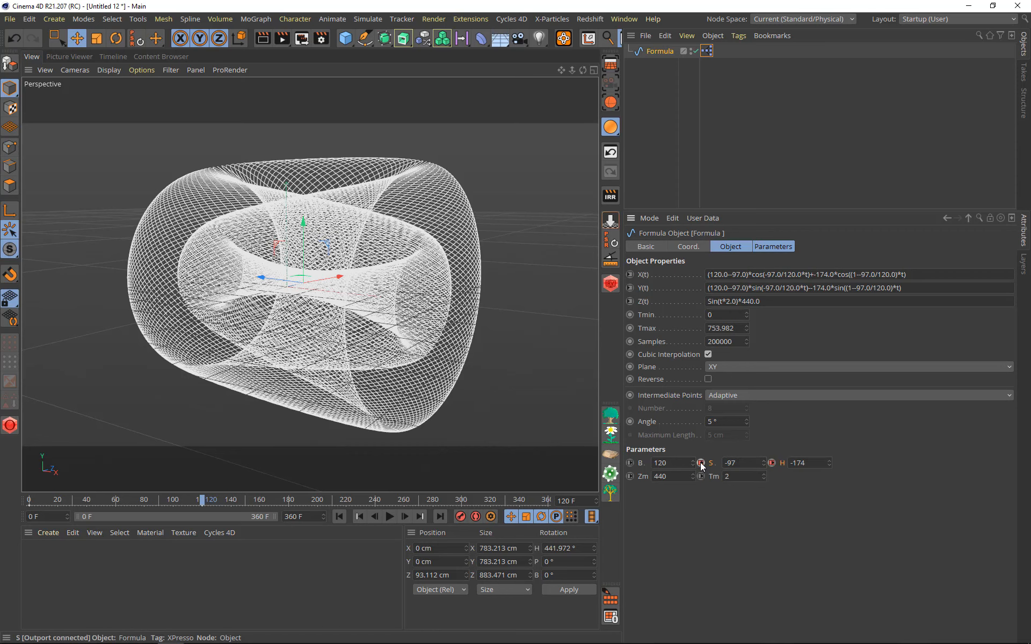
Step: Delete the Formula spline's H animation track in the Timeline
left_click(111, 57)
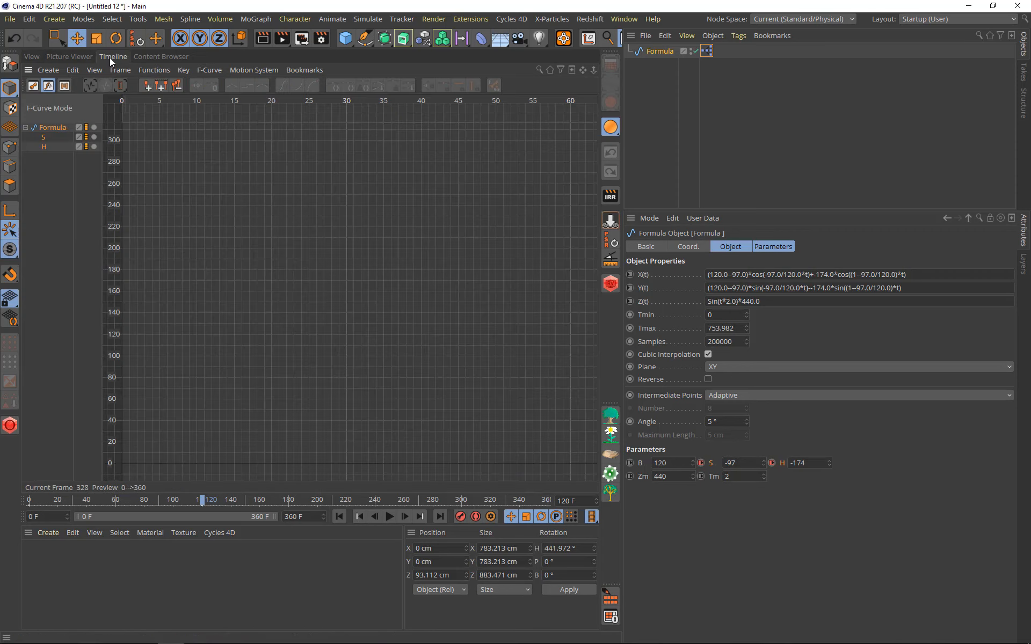
left_click(46, 146)
key("Delete")
Step: Set both keys of the S track to Step interpolation in the F-Curve view
left_click(43, 138)
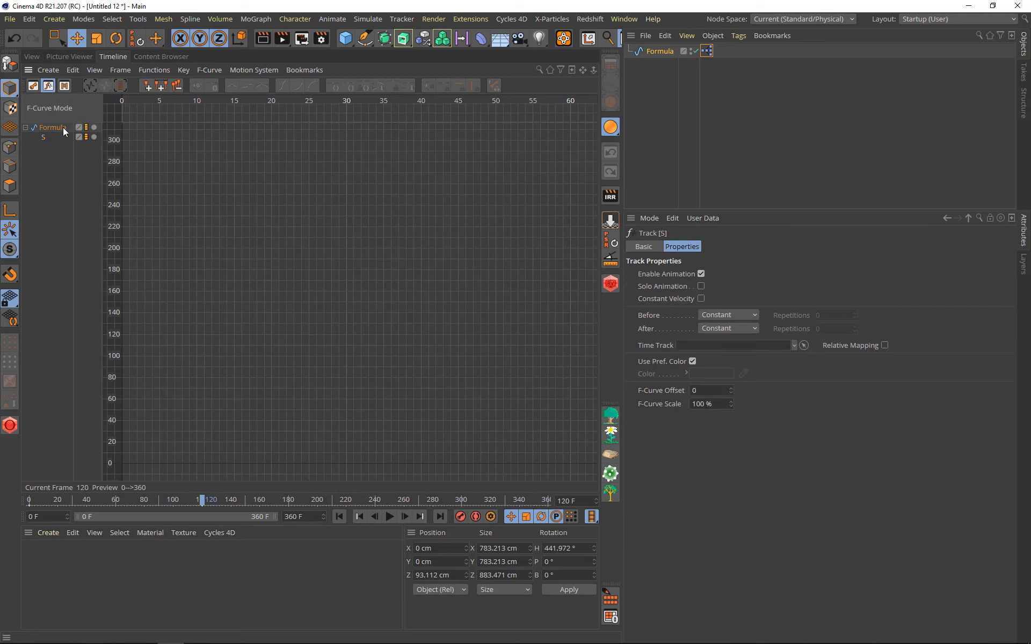
key("h")
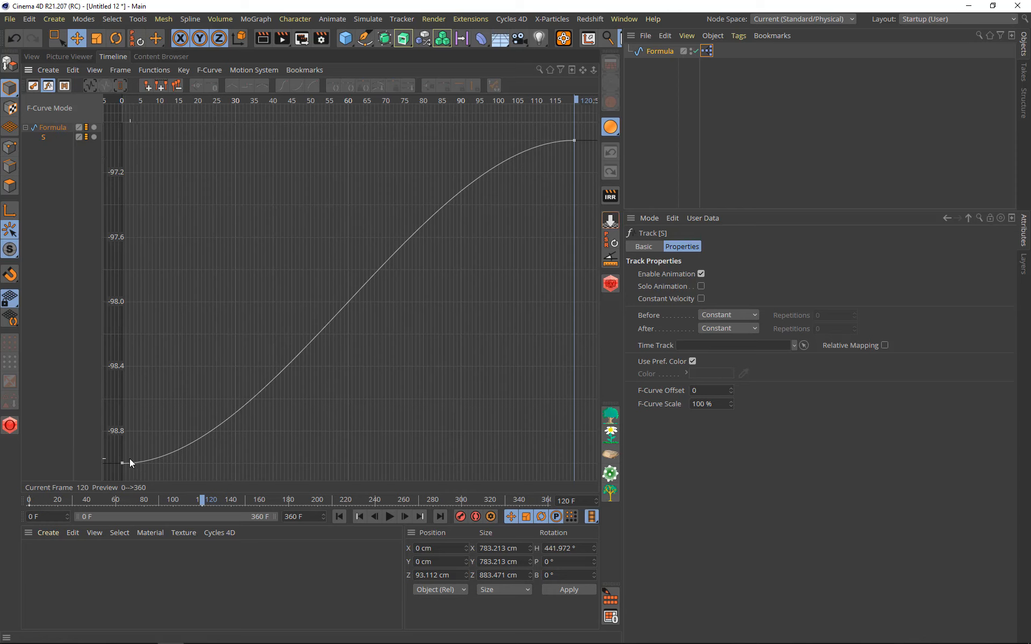
scroll(130, 460, "up", 1)
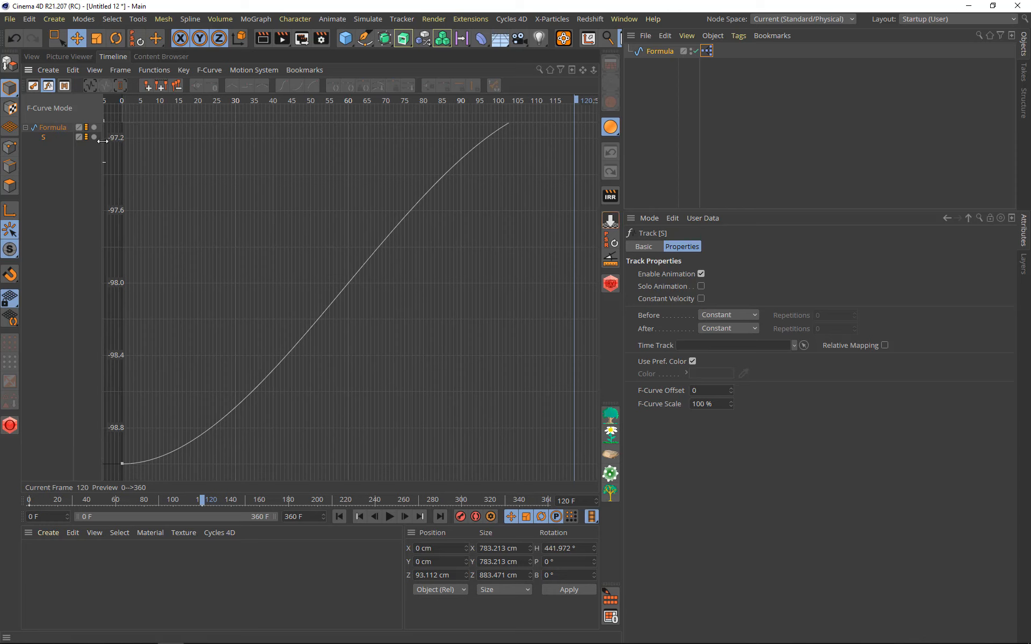
left_click(88, 87)
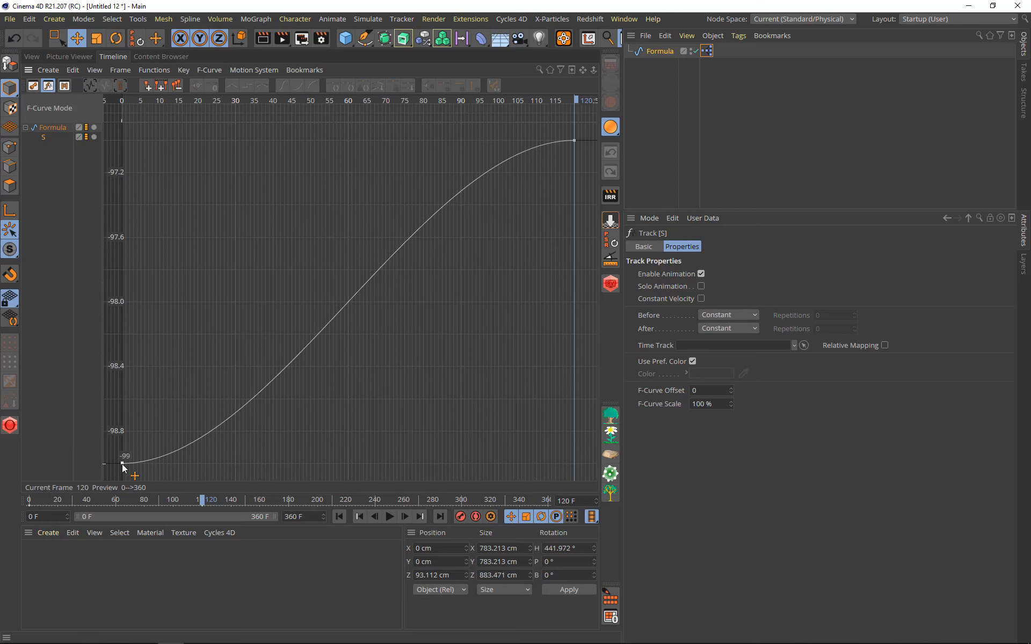
left_click_drag(114, 471, 560, 117)
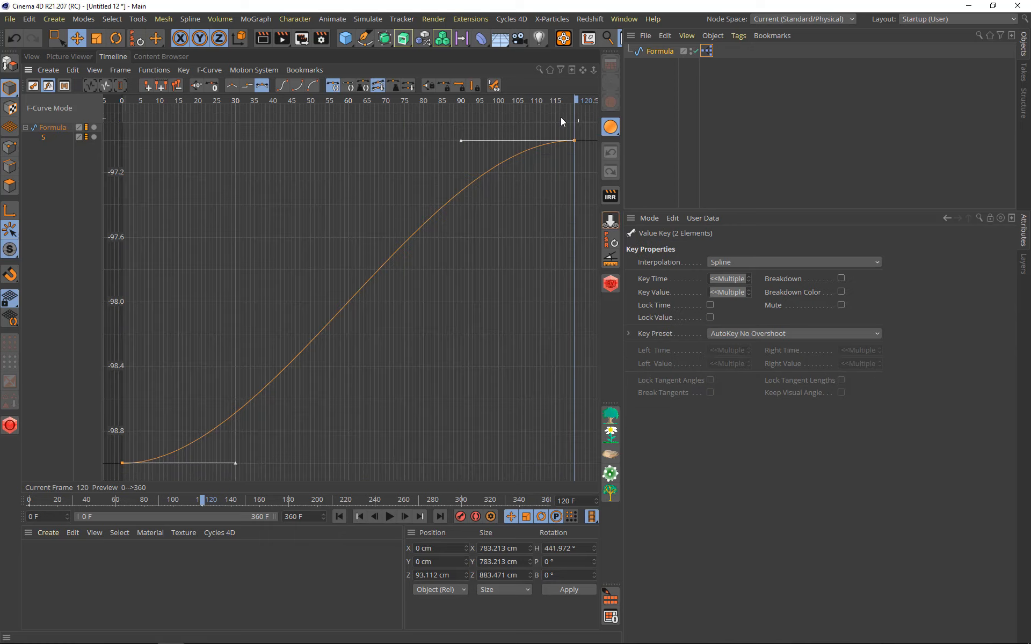
left_click(248, 87)
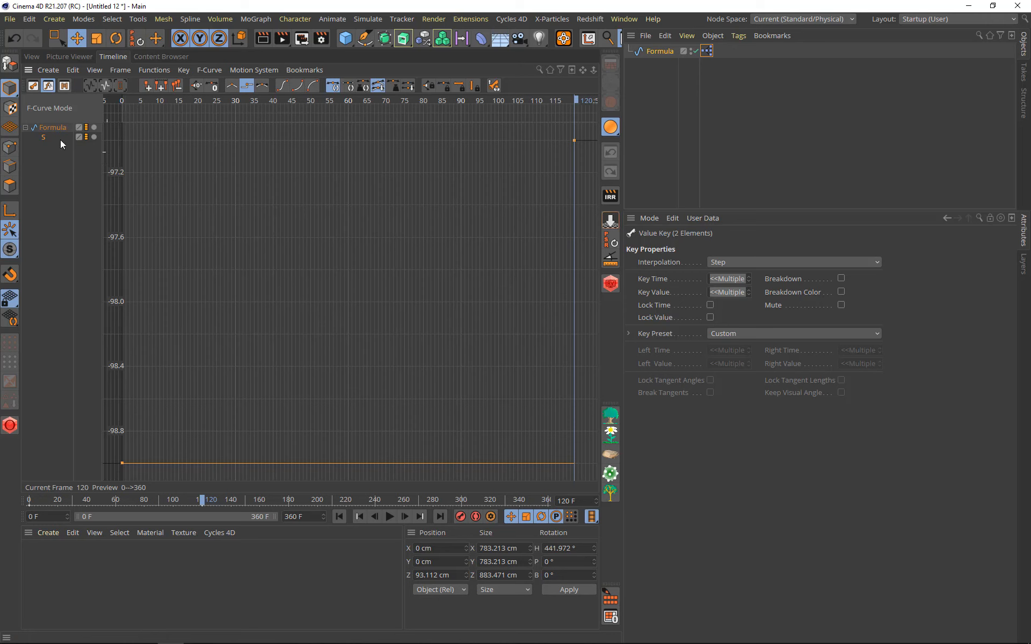
Step: Set the S track's After behaviour to Offset Repeat and check the resulting F-curve beyond frame 120
left_click(44, 138)
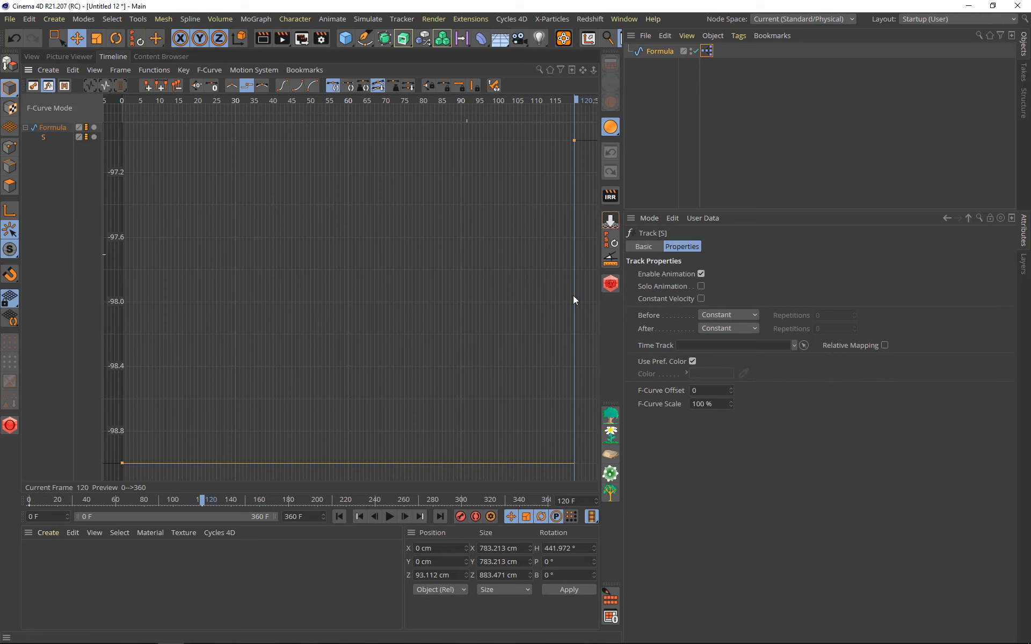
left_click(734, 329)
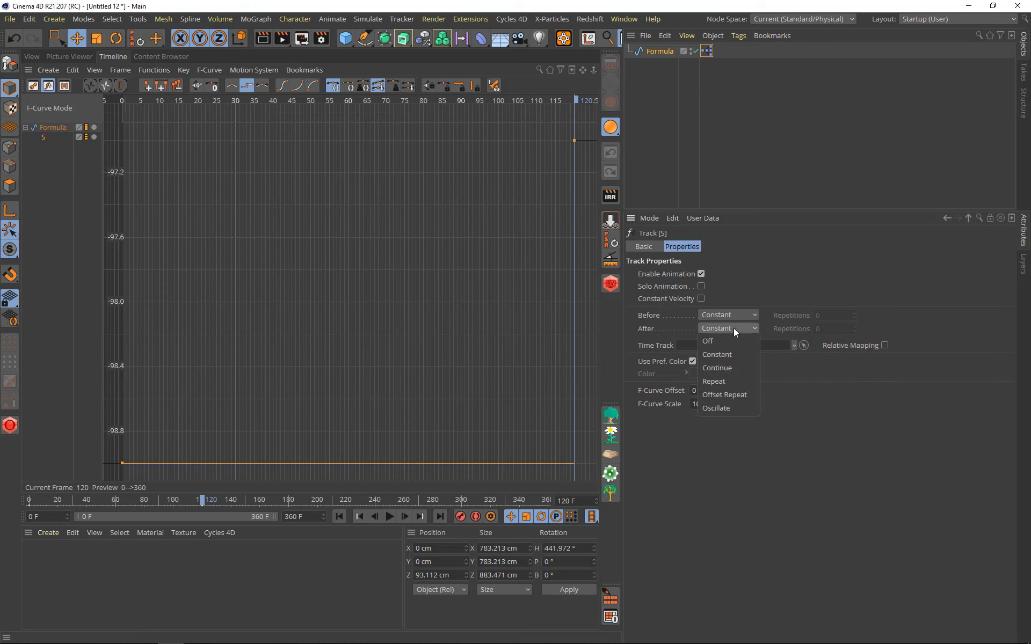
left_click(729, 396)
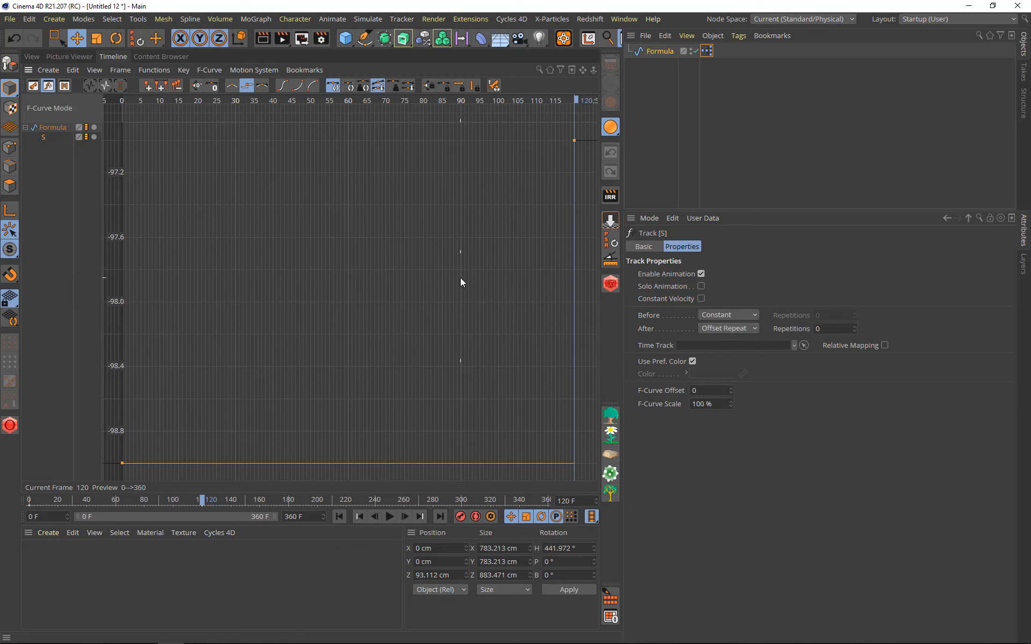
right_click_drag(459, 278, 492, 287, "alt")
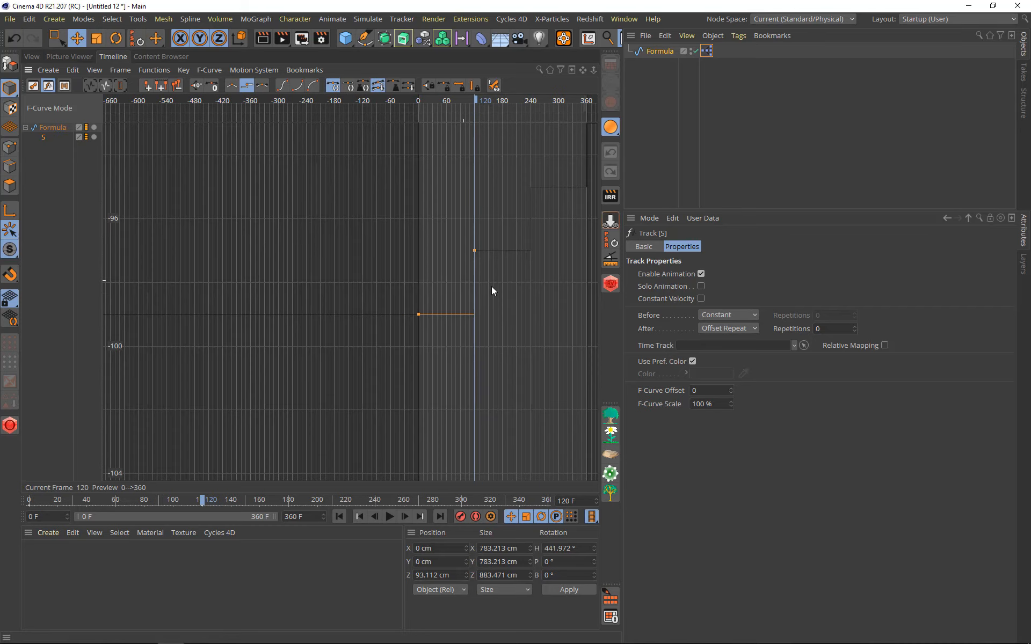
middle_click_drag(474, 267, 273, 358, "alt")
right_click_drag(358, 315, 255, 401, "alt")
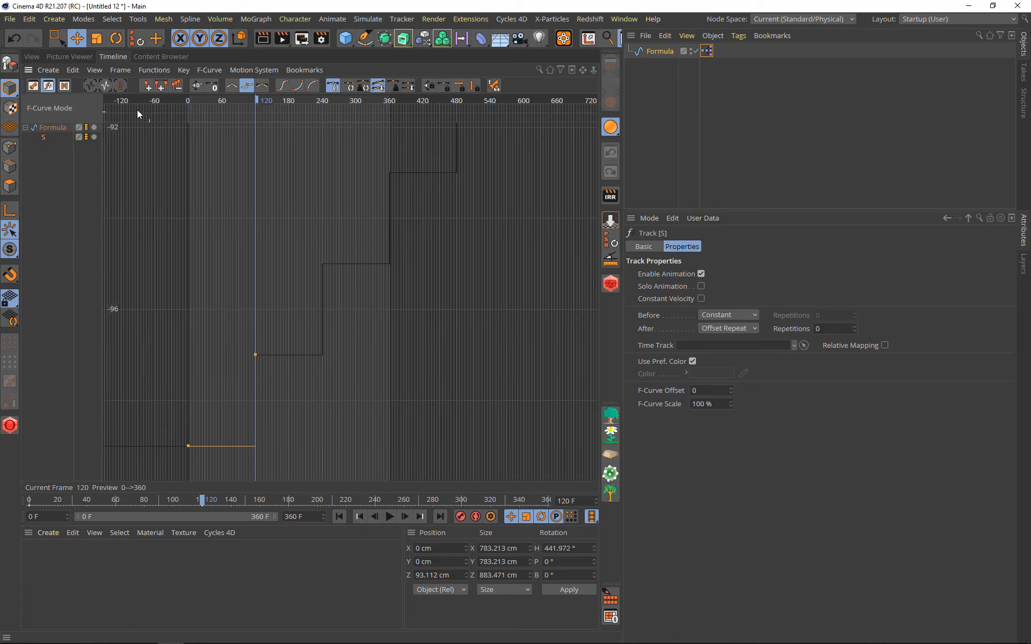
Step: Back in the viewport, set the Formula spline's H parameter to 199 and keyframe it at frame 0
left_click(32, 57)
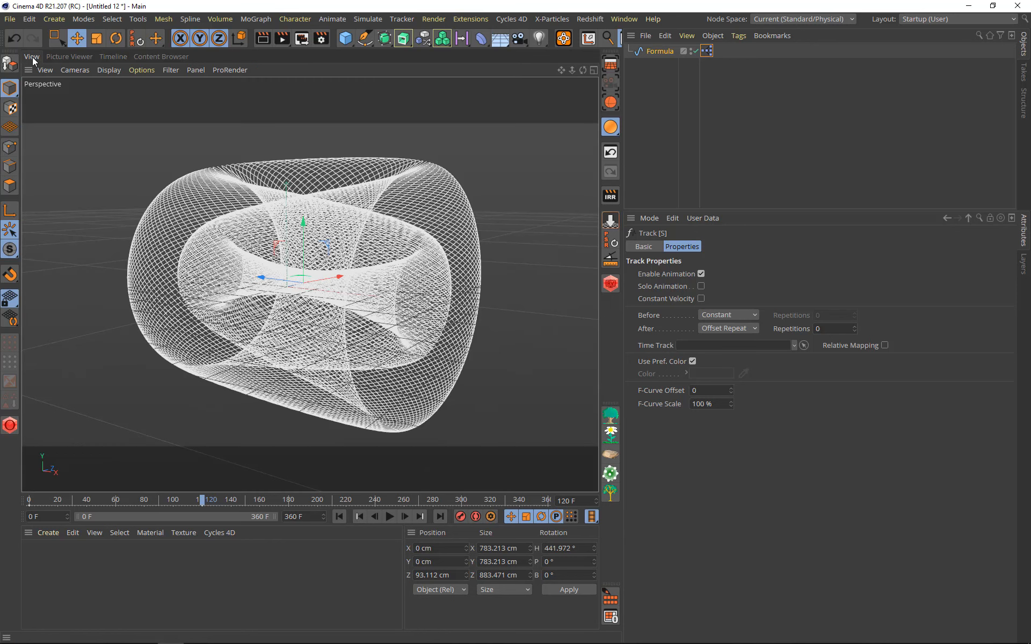
left_click(658, 51)
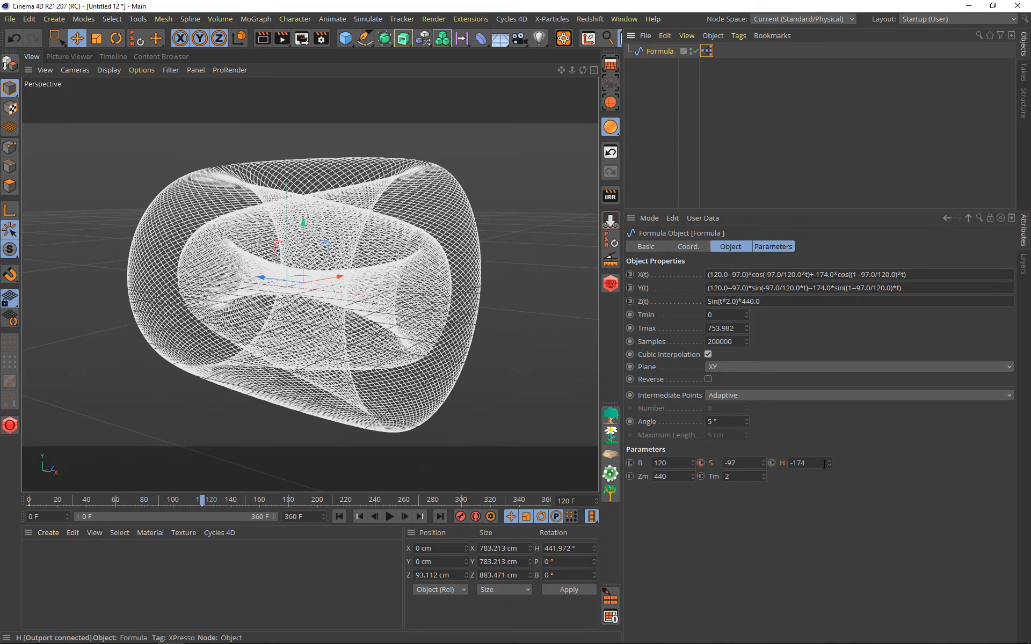
mouse_move(830, 465)
left_mouse_down()
mouse_move(852, 456)
mouse_move(815, 471)
mouse_move(838, 463)
mouse_move(824, 468)
left_mouse_up()
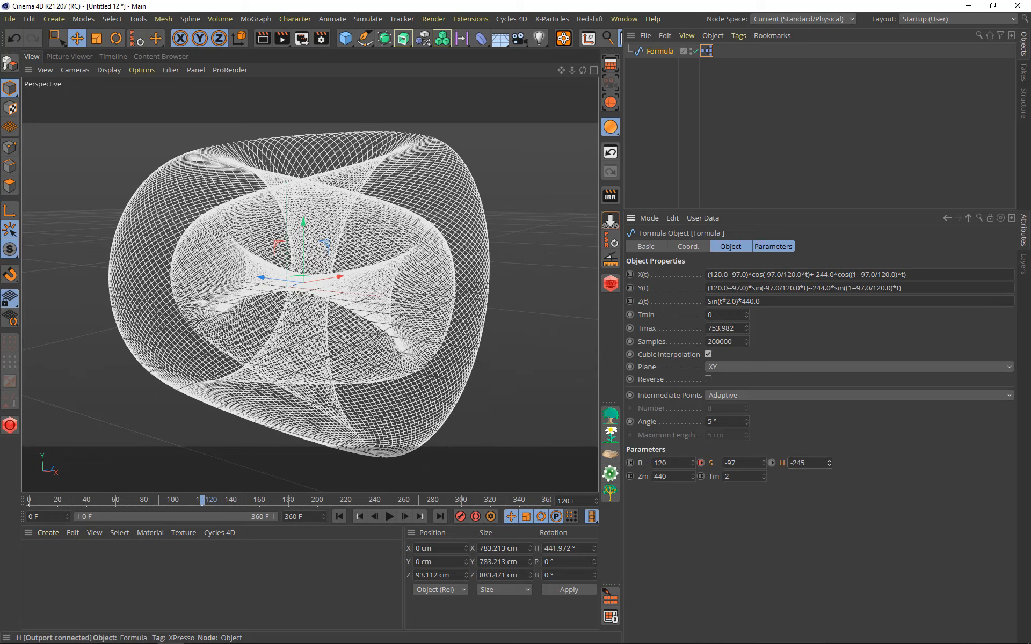
left_click_drag(823, 468, 827, 466)
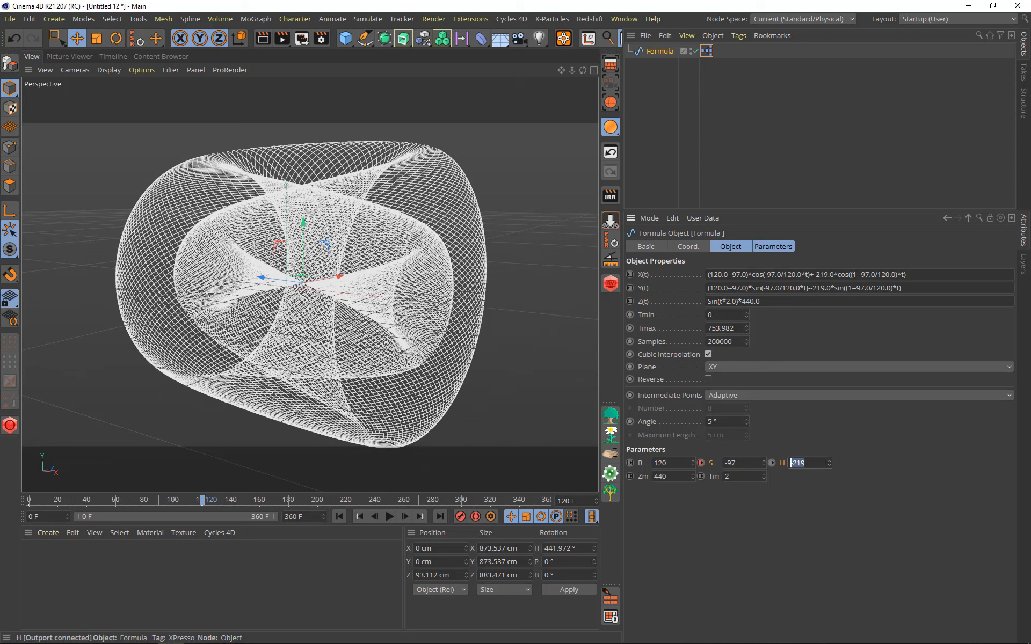
type("120")
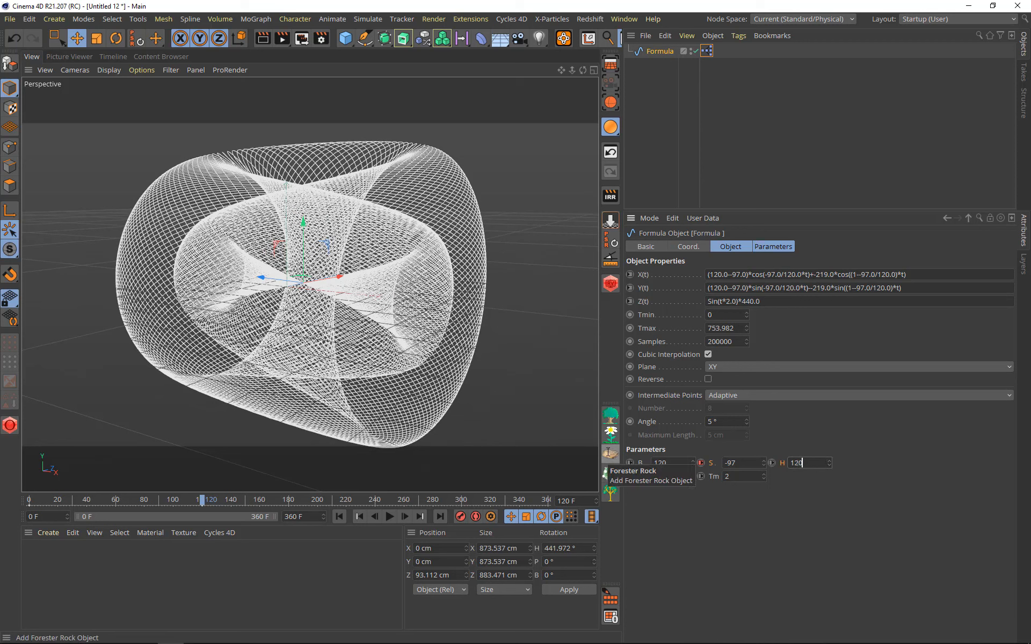
key("BackSpace")
key("BackSpace")
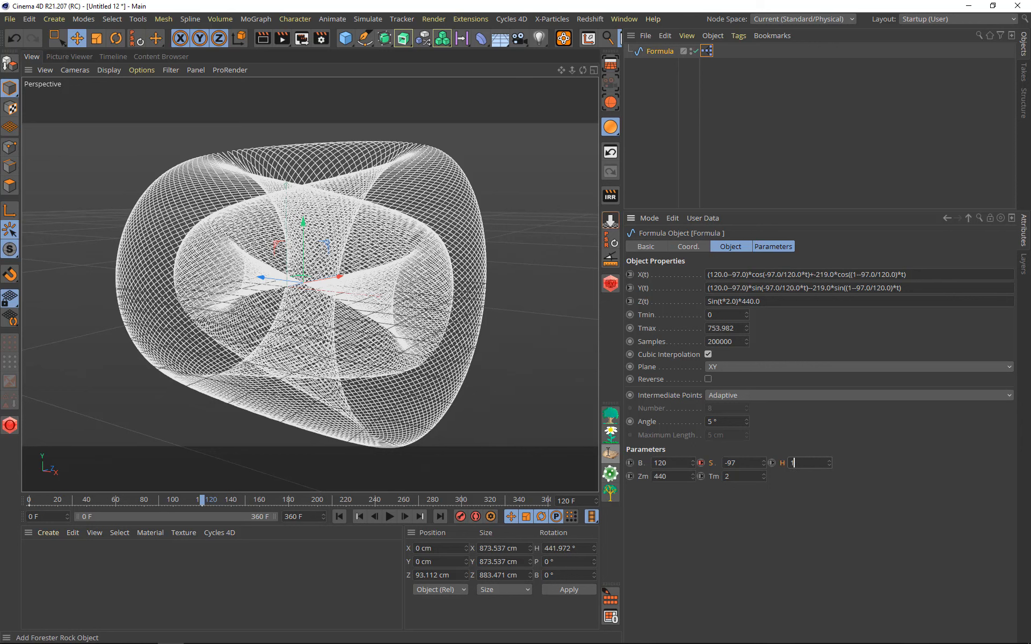
type("99")
key("Return")
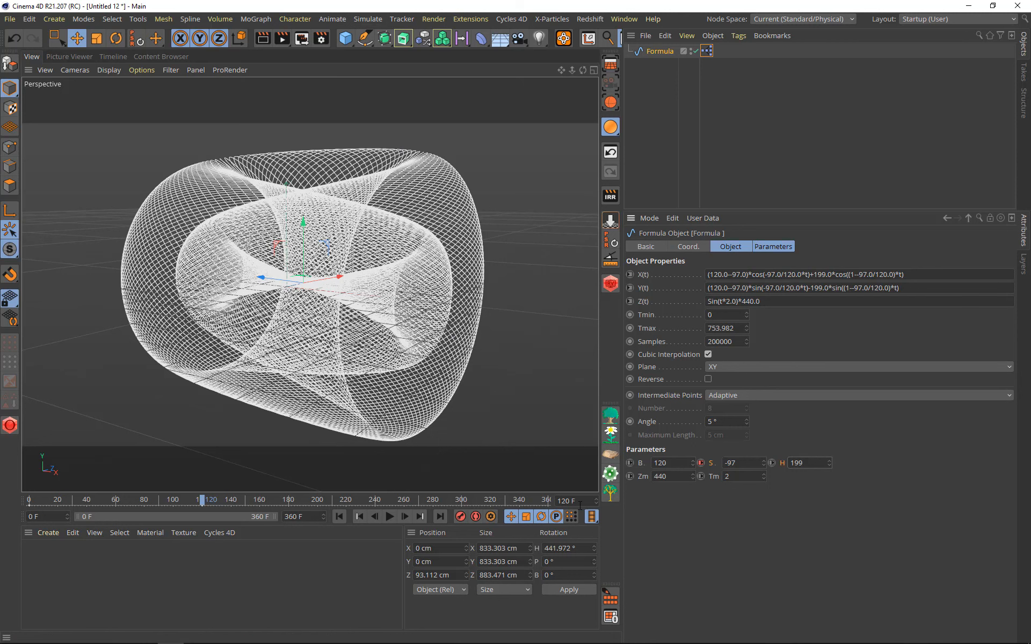
left_click(344, 518)
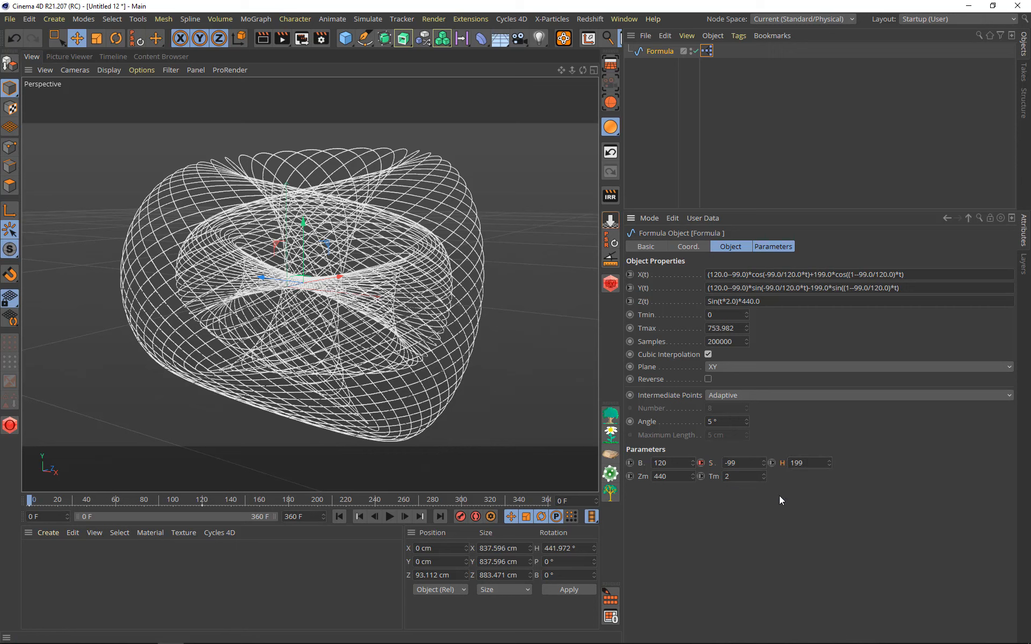
left_click(771, 463)
Step: Go to frame 120 and set the Formula spline's H parameter to -222
left_click(581, 498)
type("120")
key("Return")
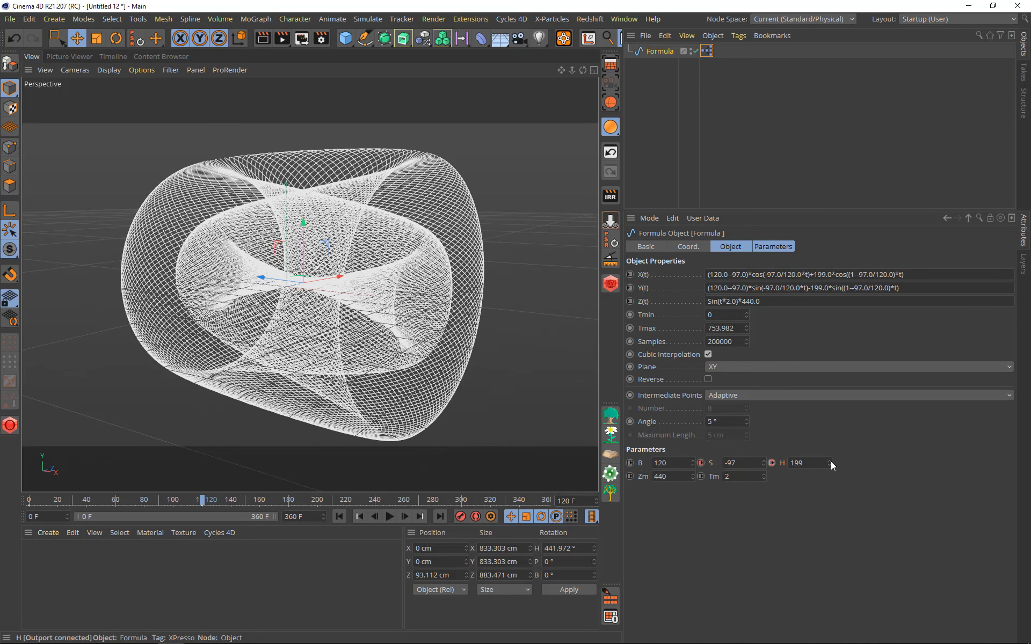
left_click_drag(830, 462, 831, 569)
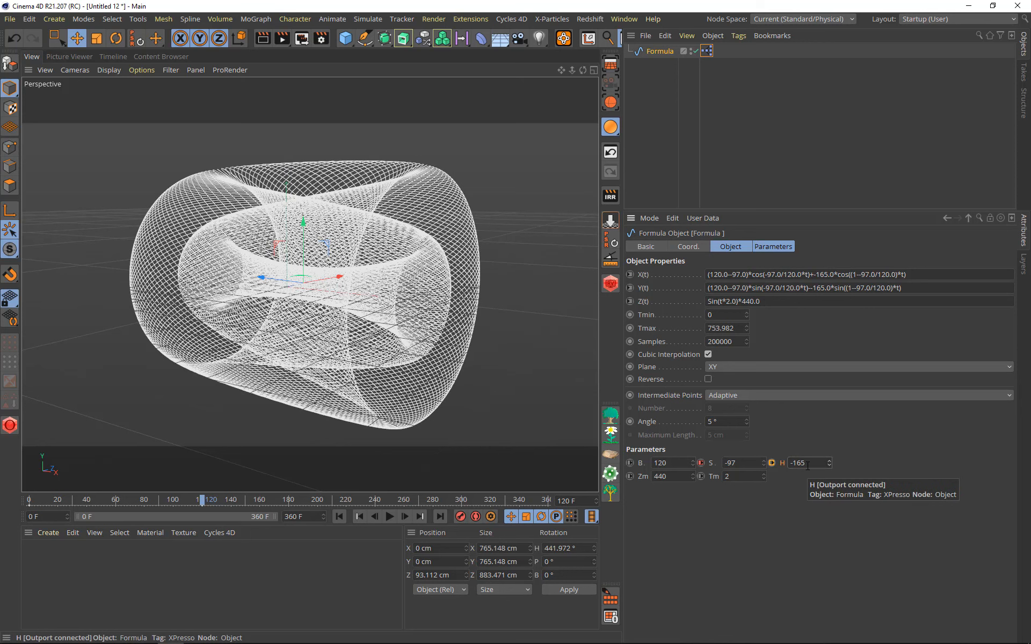
left_click_drag(807, 463, 785, 463)
type("-222")
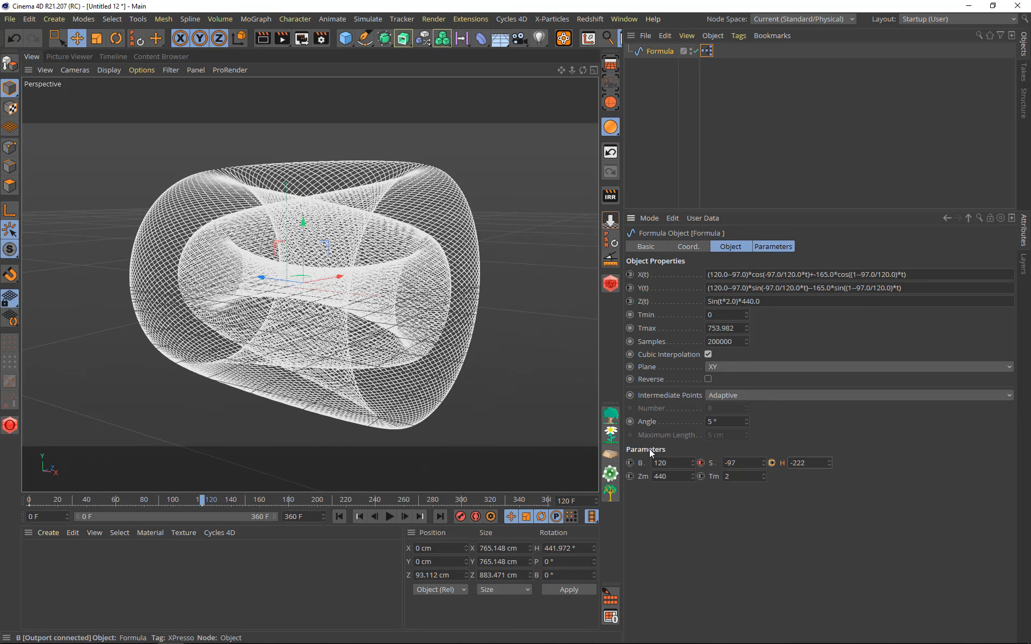
key("Return")
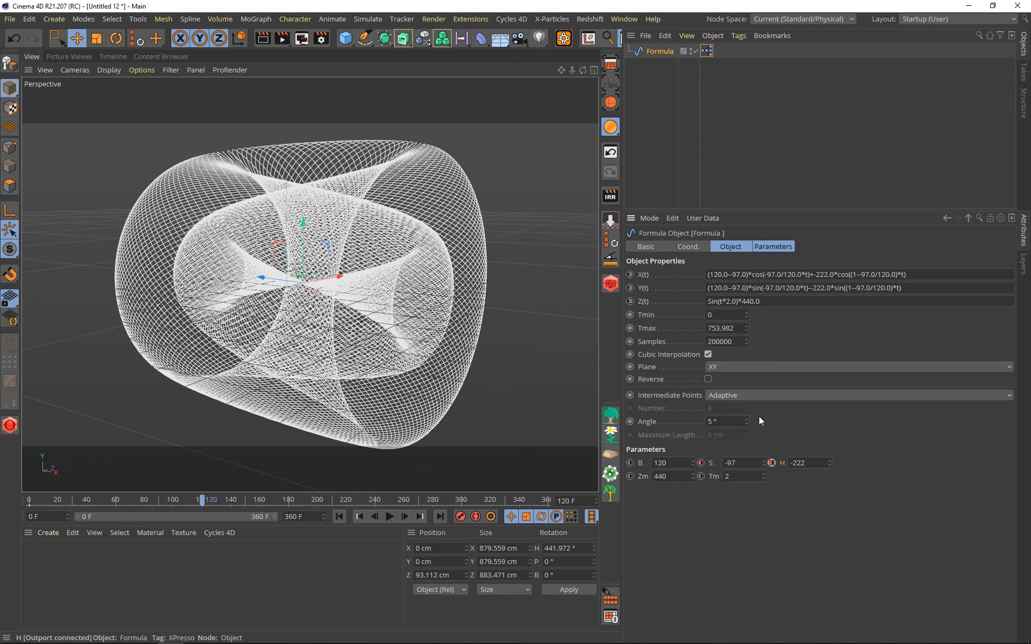
Step: Set the H track's After behaviour to Oscillate in the timeline's F-Curve view
left_click(112, 56)
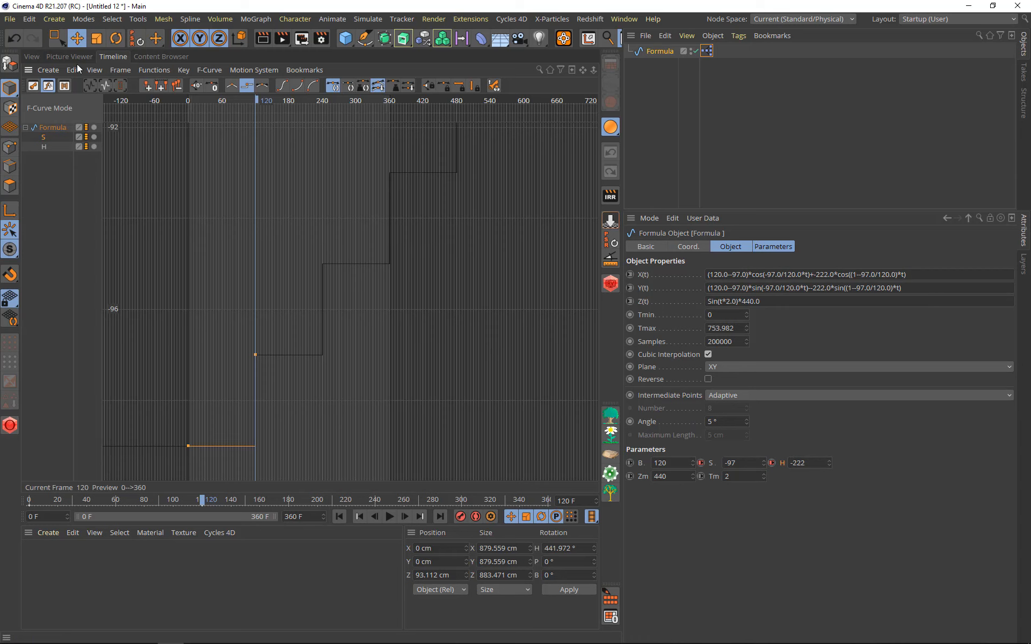
left_click(43, 147)
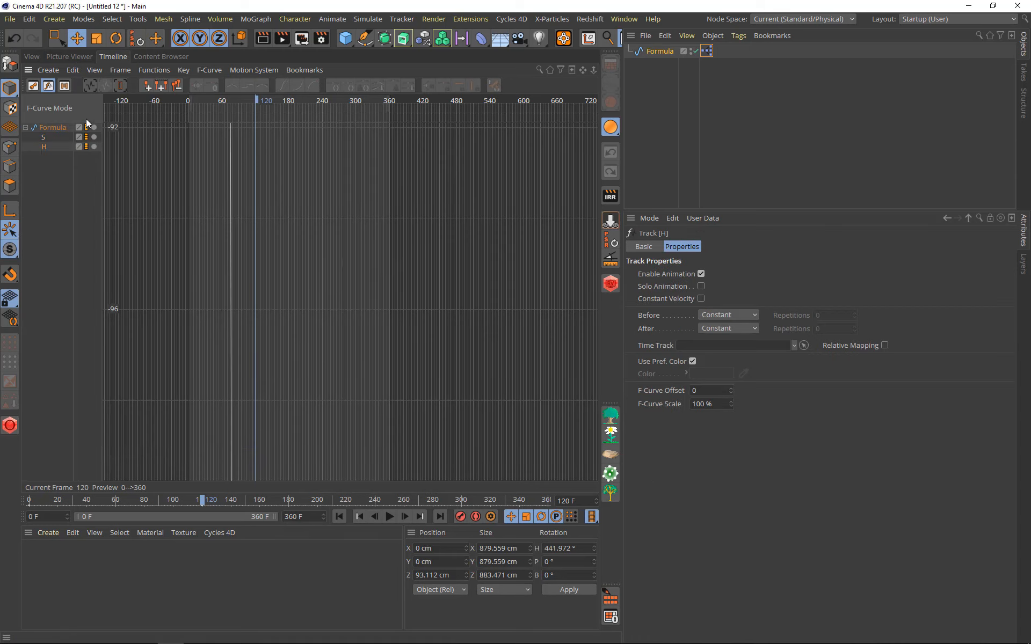
left_click(89, 85)
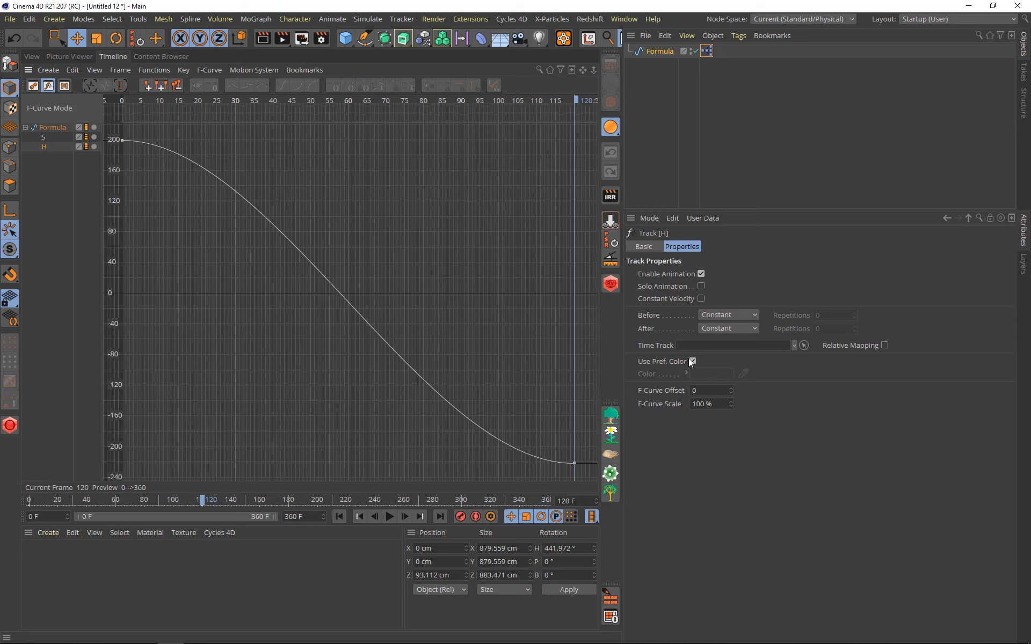
left_click(729, 328)
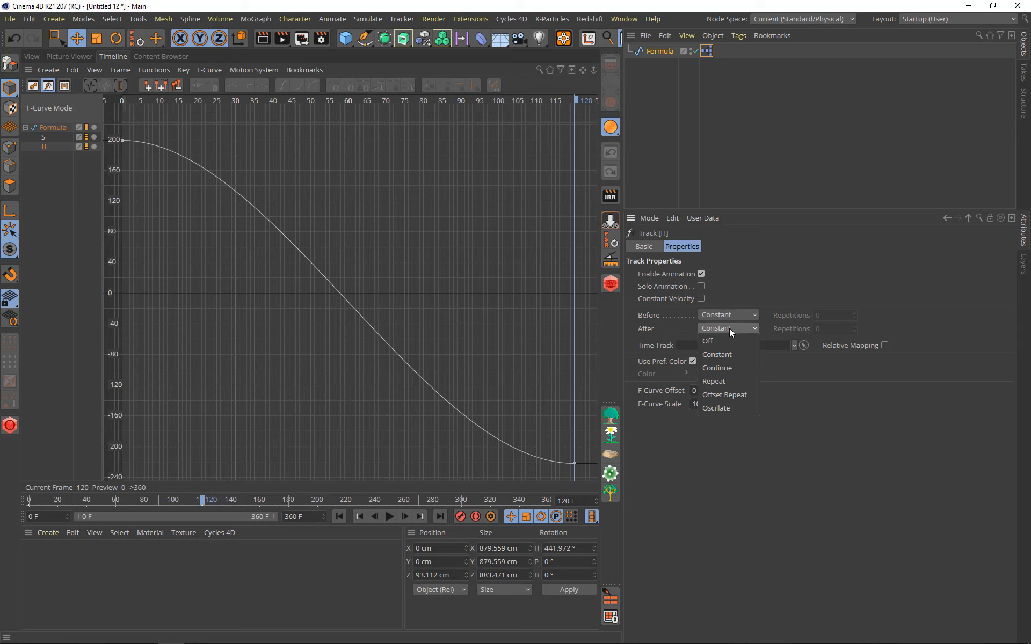
left_click(725, 409)
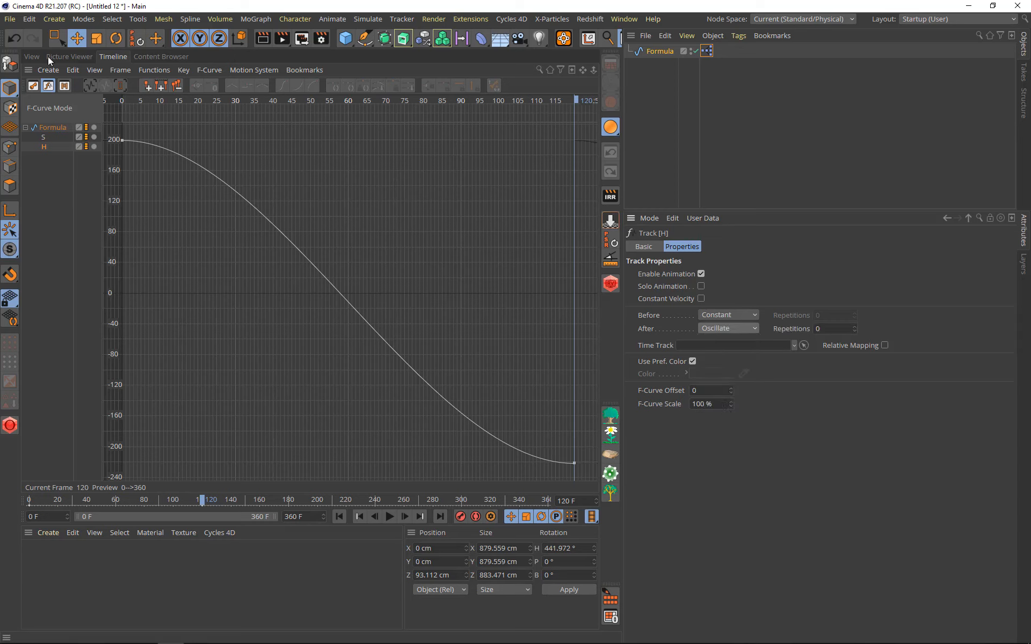
Step: Play the animation in the viewport to check the oscillating H values, and return to frame 0
left_click(33, 57)
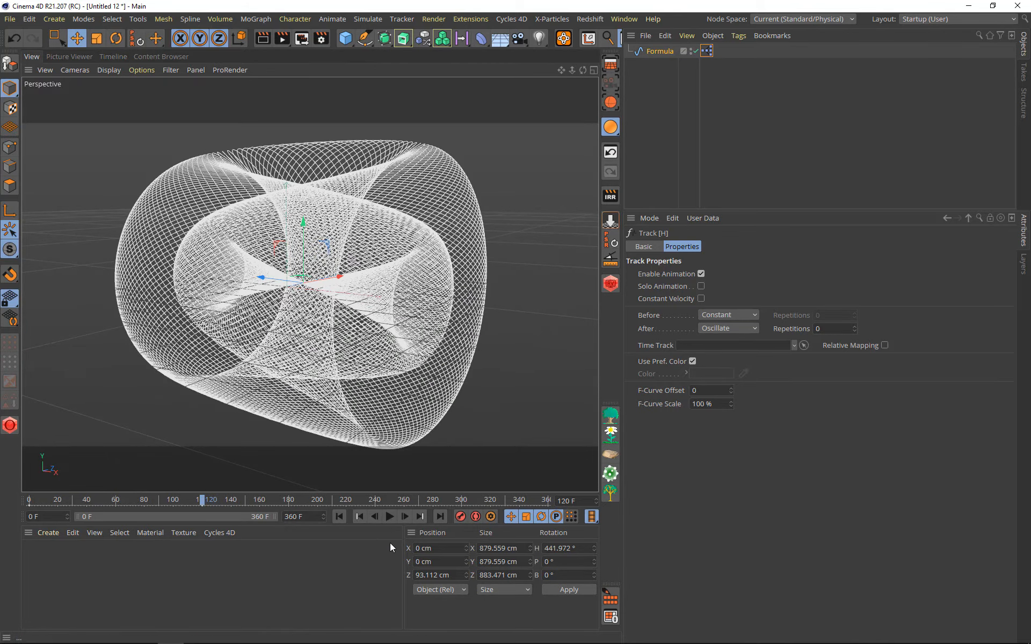
left_click(389, 517)
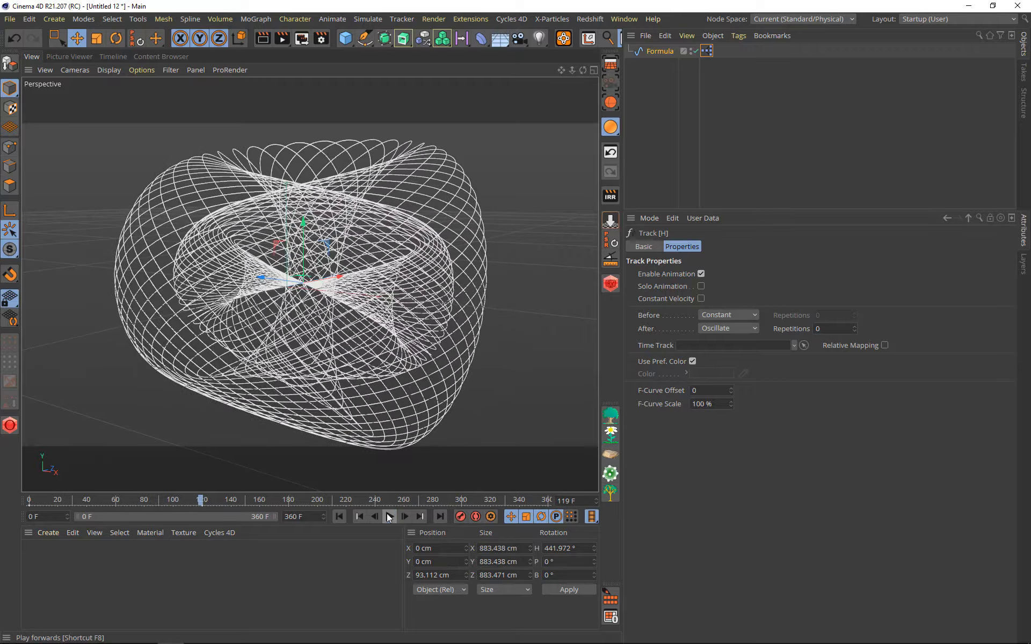
left_click(390, 516)
left_click(340, 516)
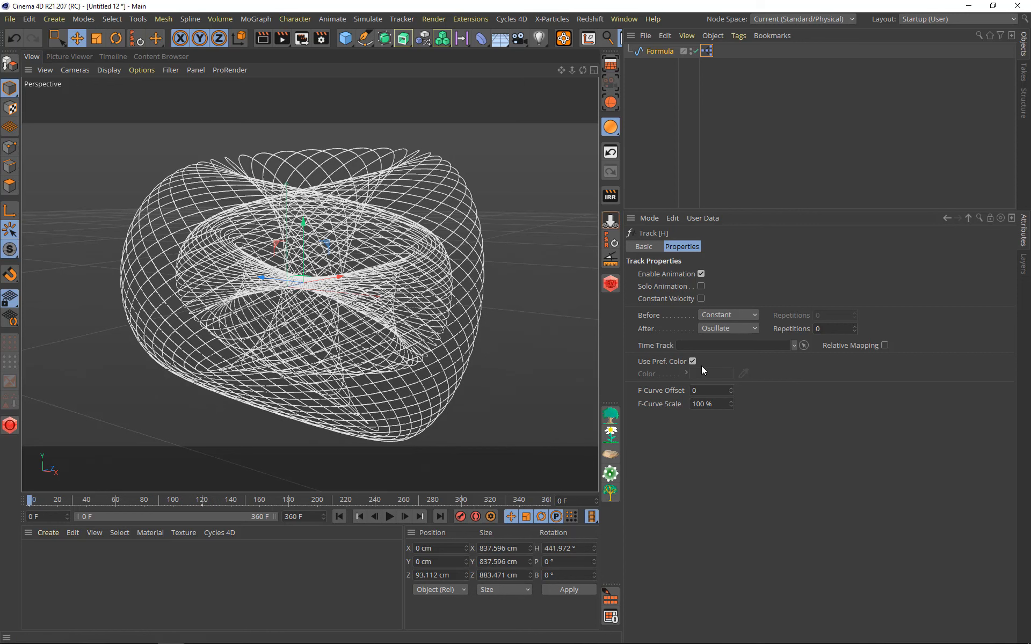
Step: Set the Formula spline's Zm parameter to 60 and keyframe it at frame 0
left_click(659, 51)
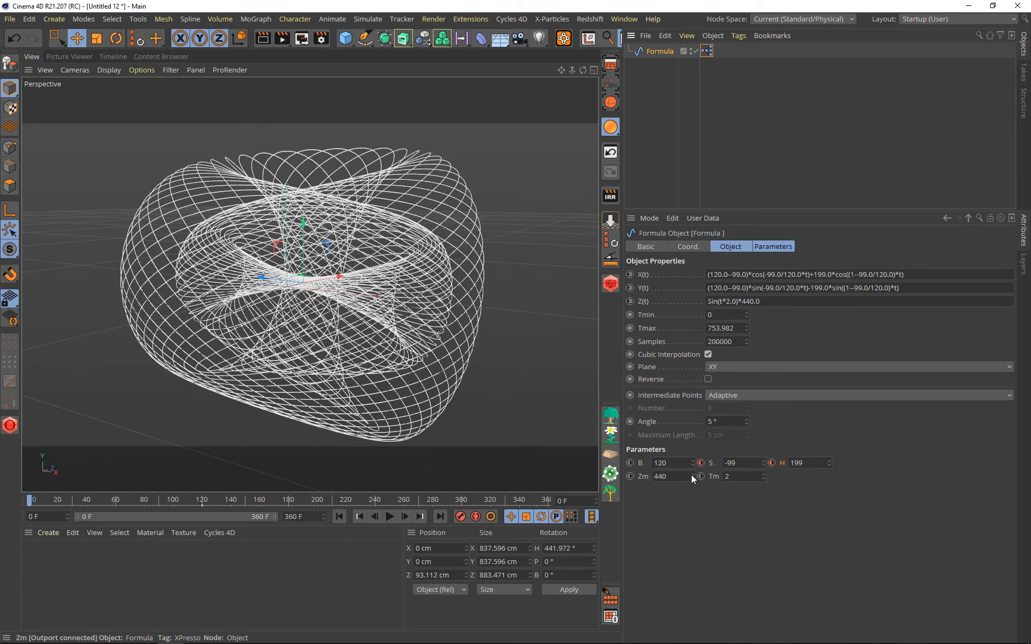
left_click_drag(693, 476, 693, 567)
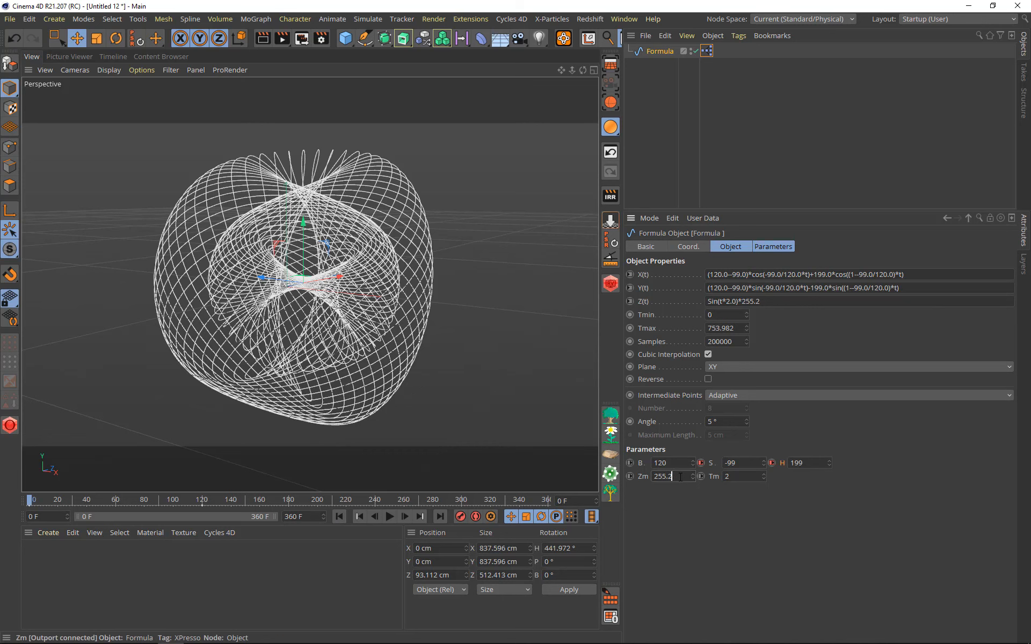
double_click(680, 478)
type("60")
key("Return")
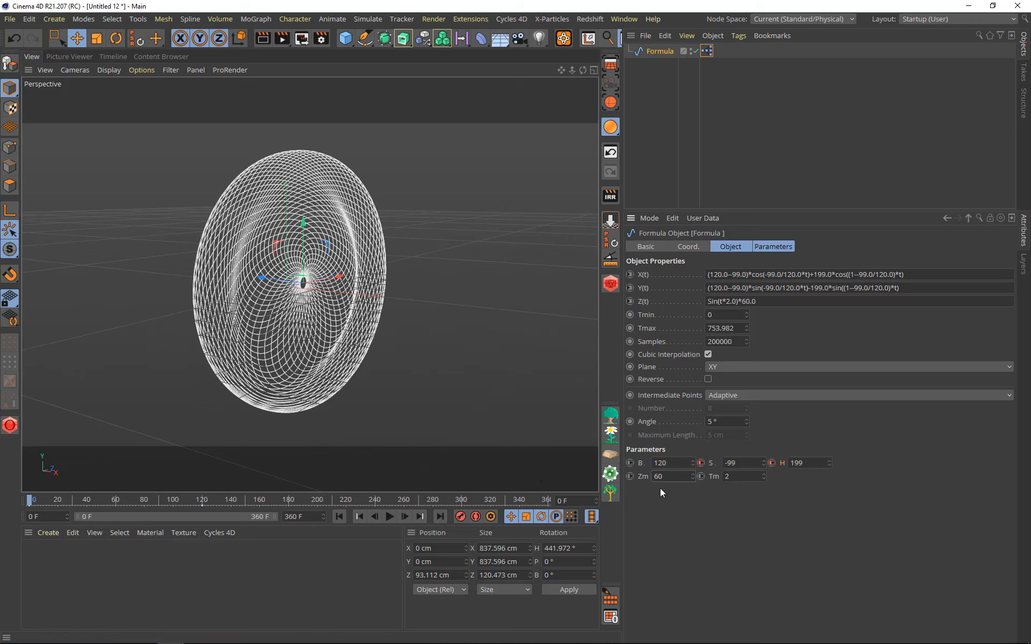
left_click(631, 476)
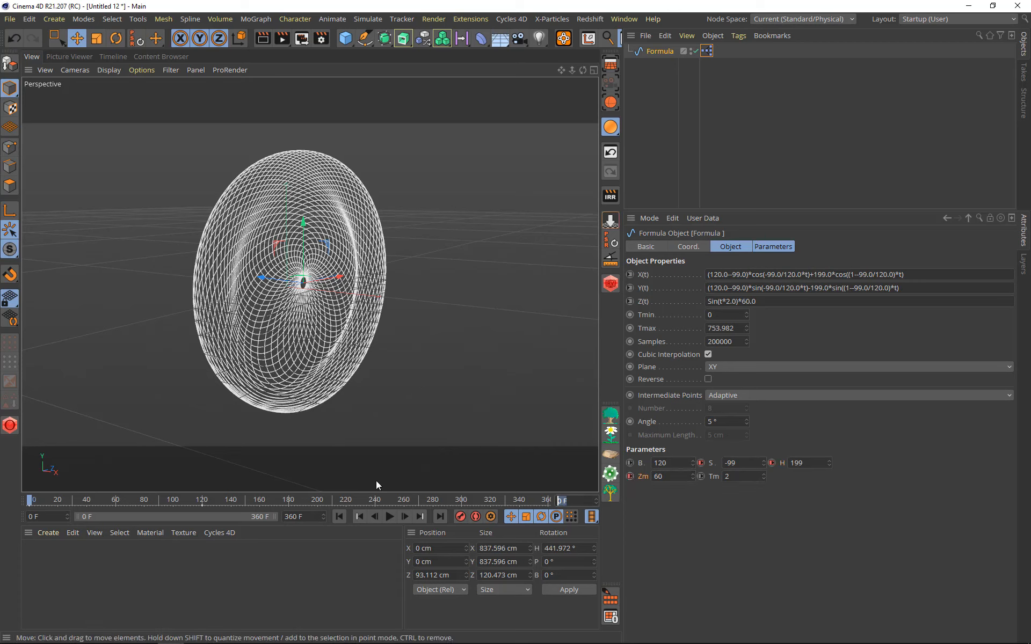
Step: Try a Zm value of 300 at frame 60 and preview the animation from the viewport
type("60")
key("Return")
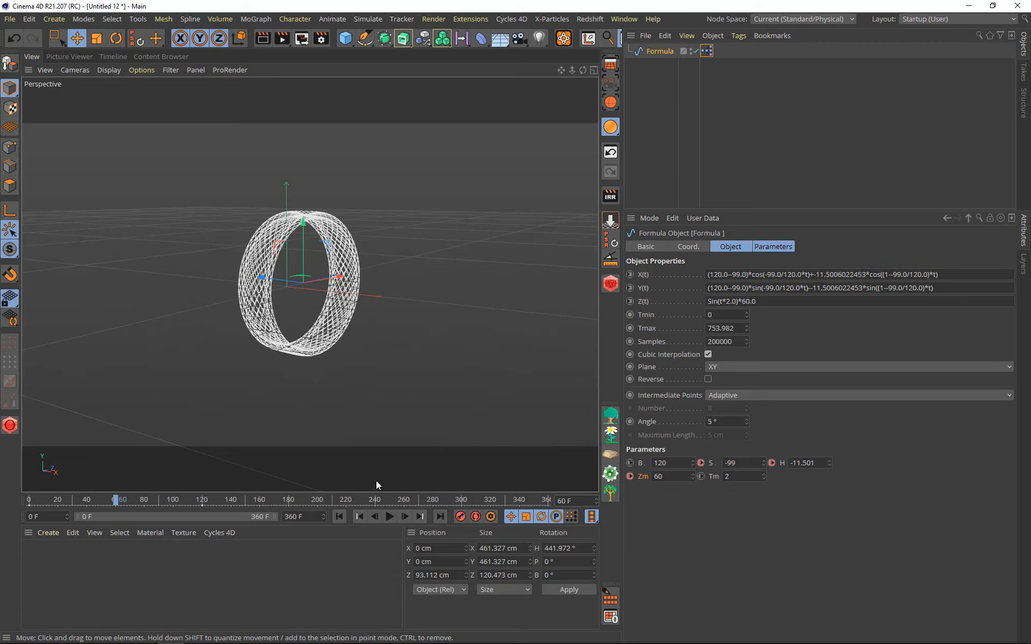
double_click(671, 477)
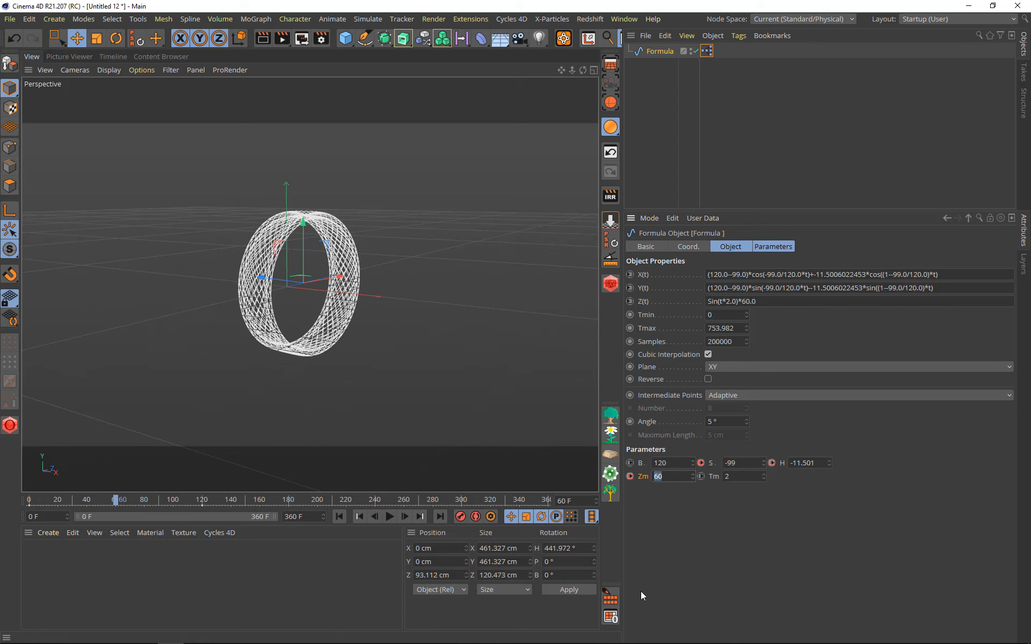
type("300")
key("Return")
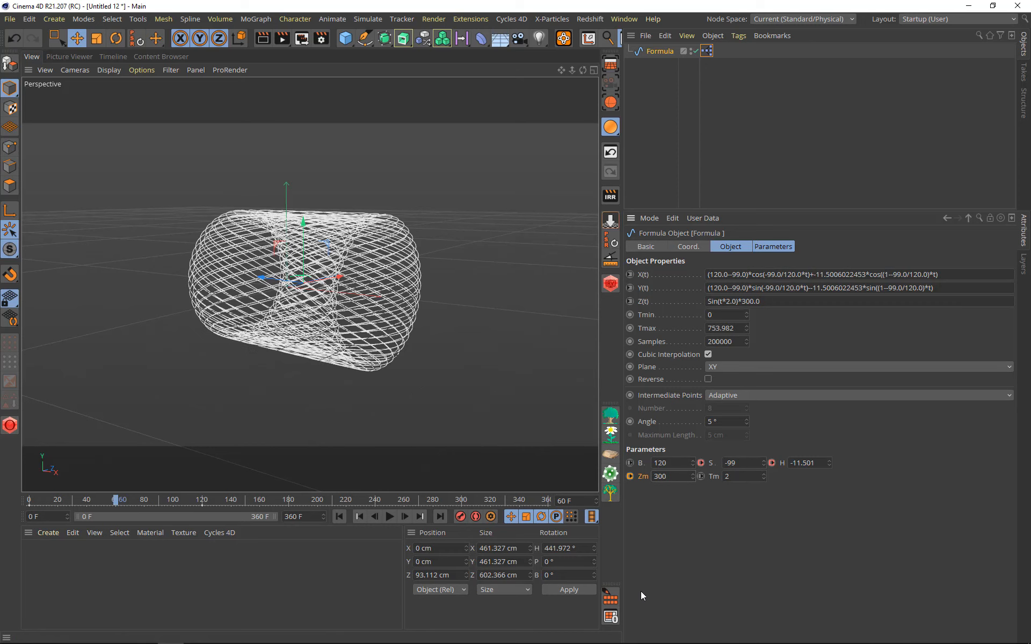
left_click(388, 518)
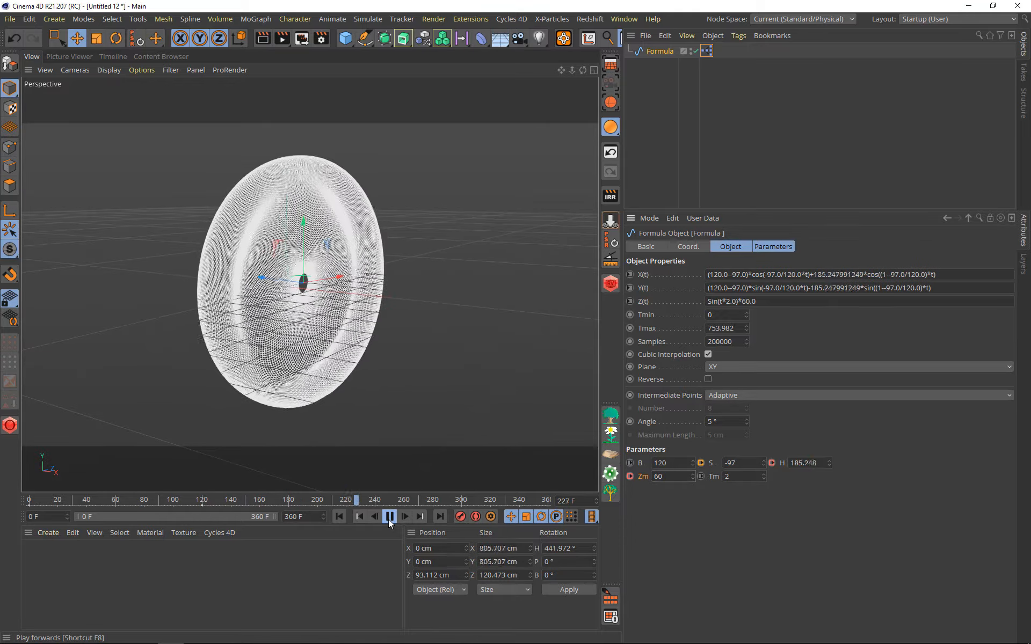
left_click(340, 516)
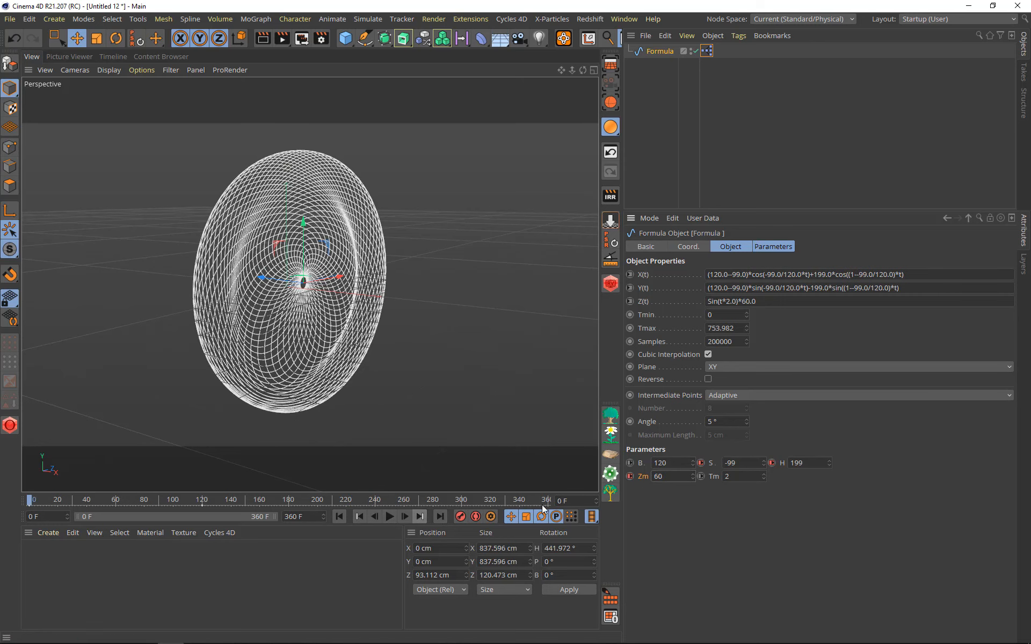
Step: Go to frame 60, set the Formula spline's Zm parameter to -300 and keyframe it
left_click(583, 500)
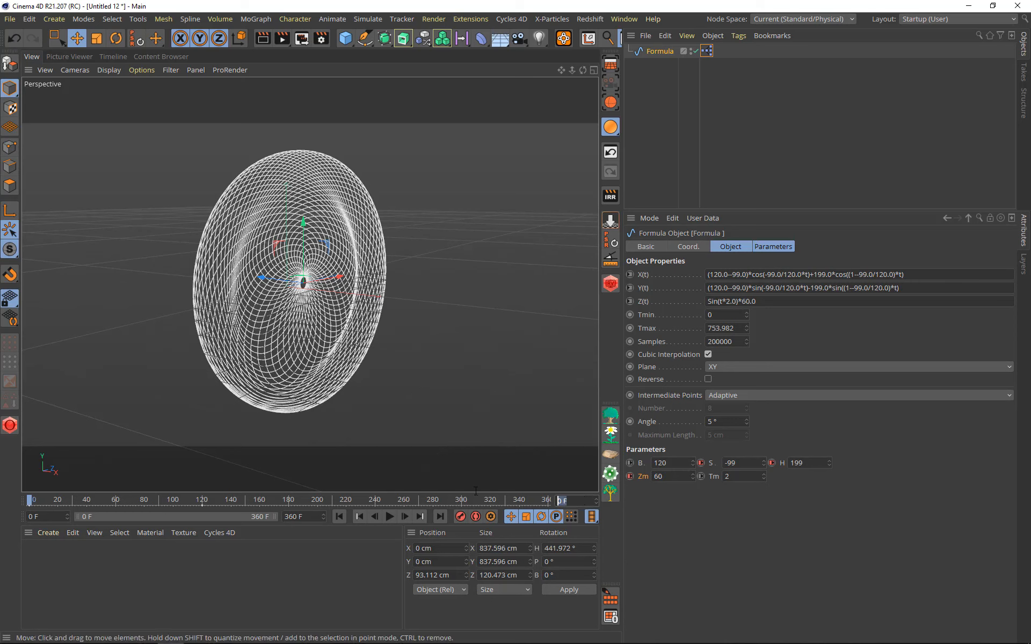
type("60")
key("Return")
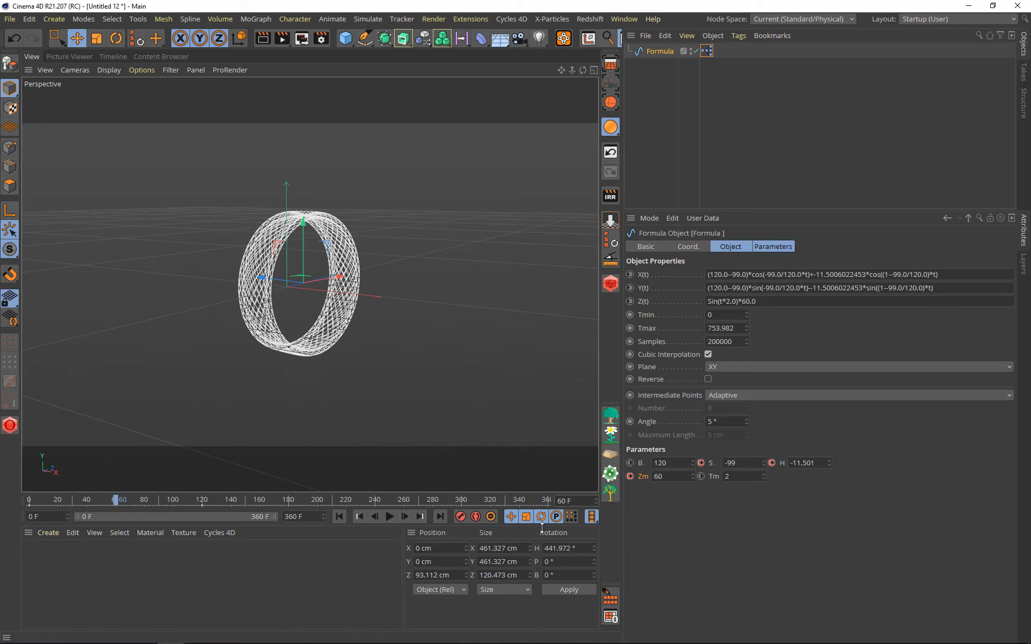
left_click_drag(688, 477, 541, 466)
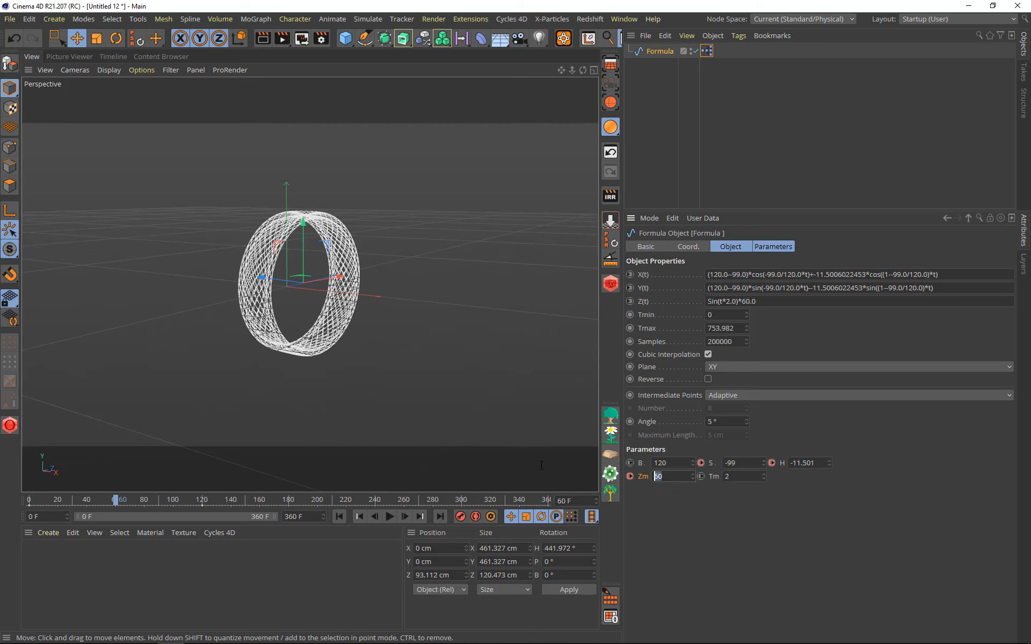
key("BackSpace")
type("-300")
key("Return")
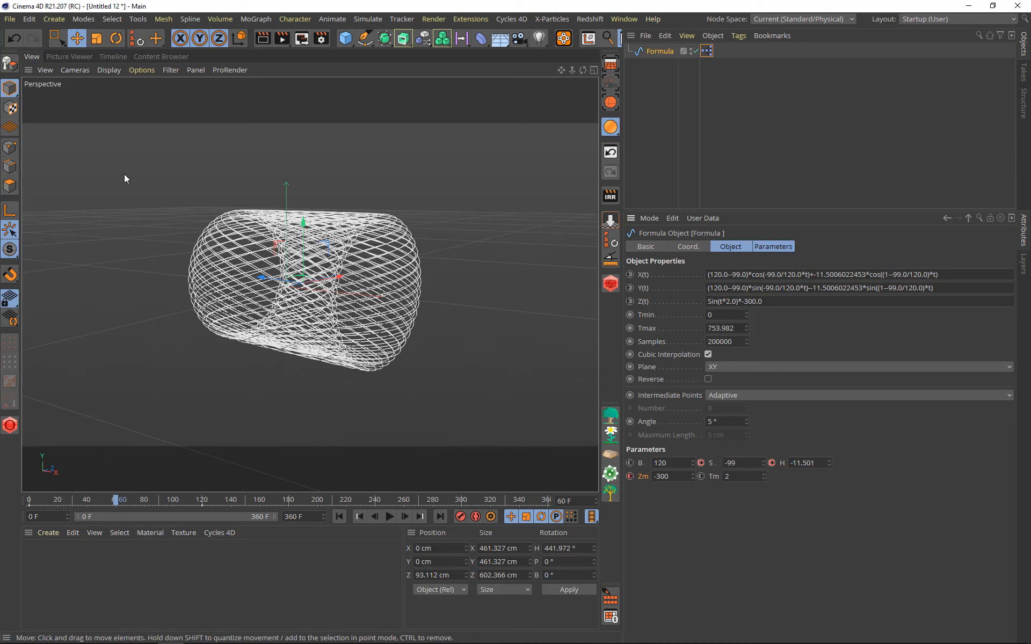
Step: Set the Zm track's After behaviour to Oscillate in the timeline's F-Curve view
left_click(117, 56)
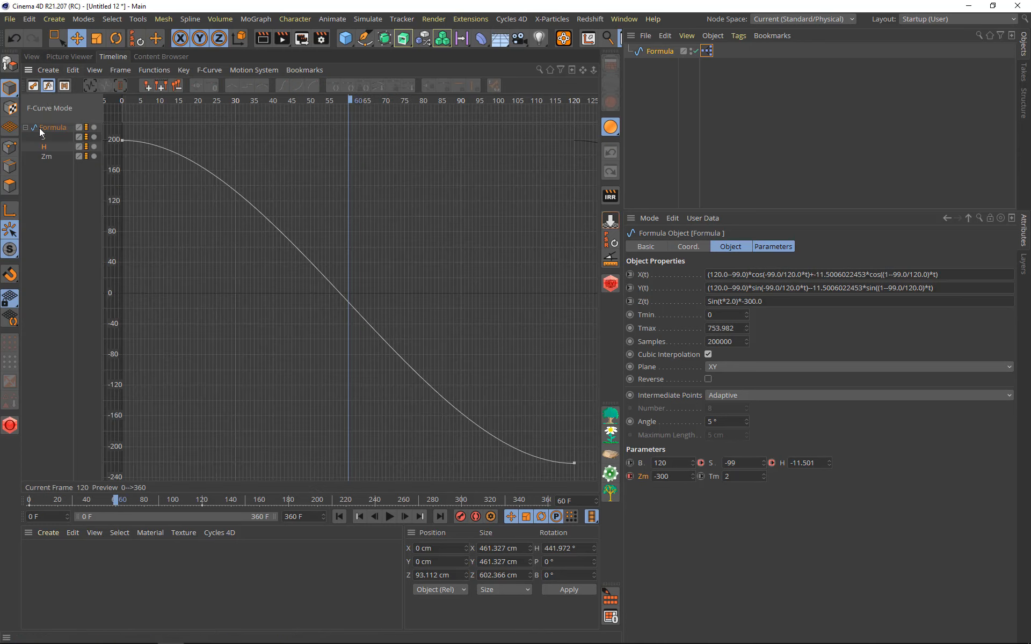
left_click(46, 156)
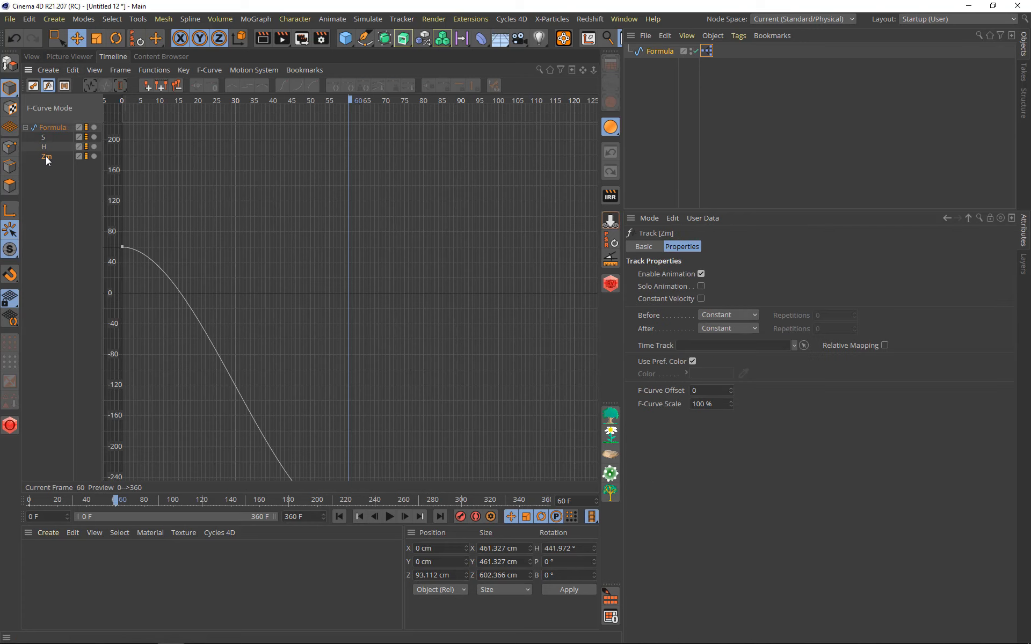
left_click(90, 85)
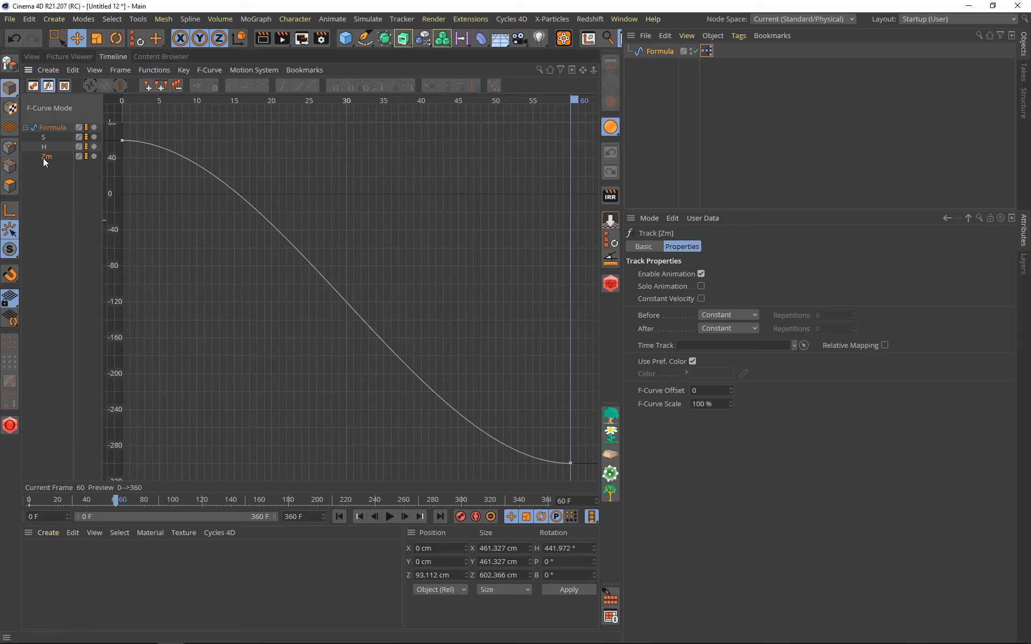
left_click(723, 329)
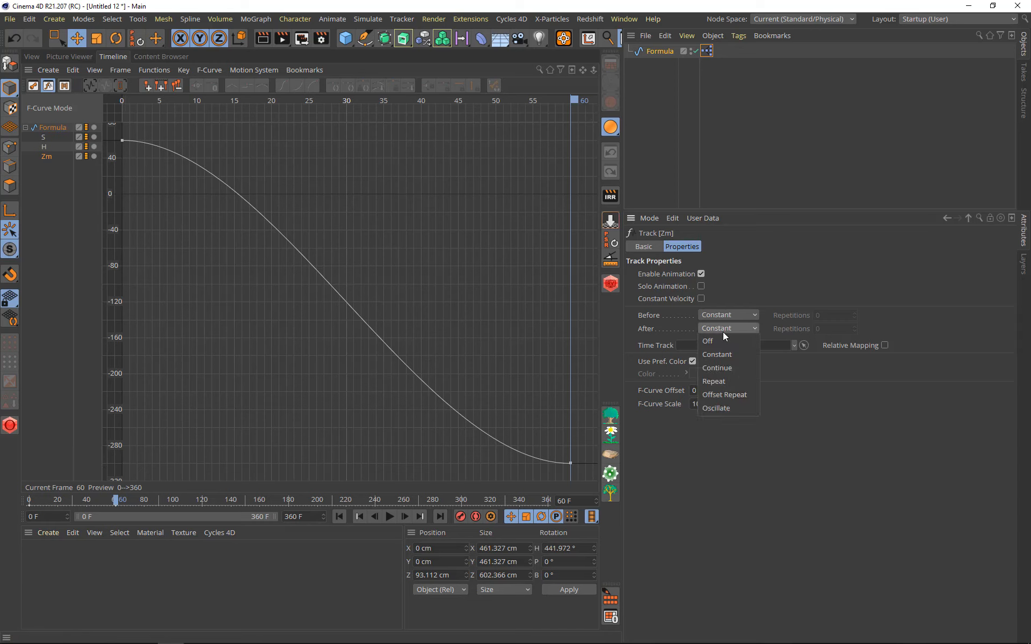
left_click(715, 408)
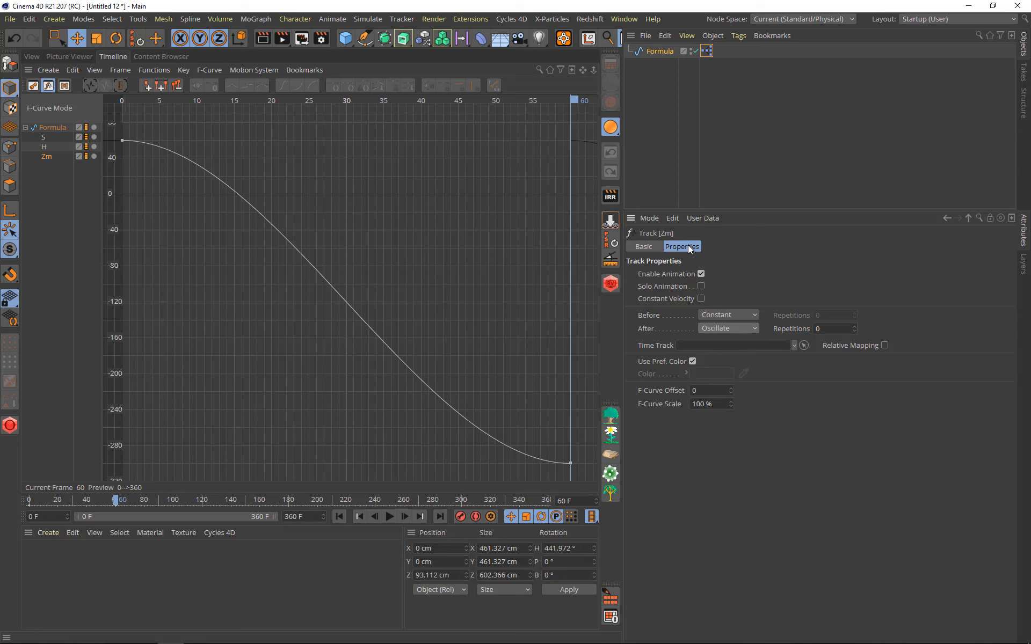
Step: Select the Formula spline and play the animation in the viewport to check the combined S, H and Zm changes
left_click(649, 53)
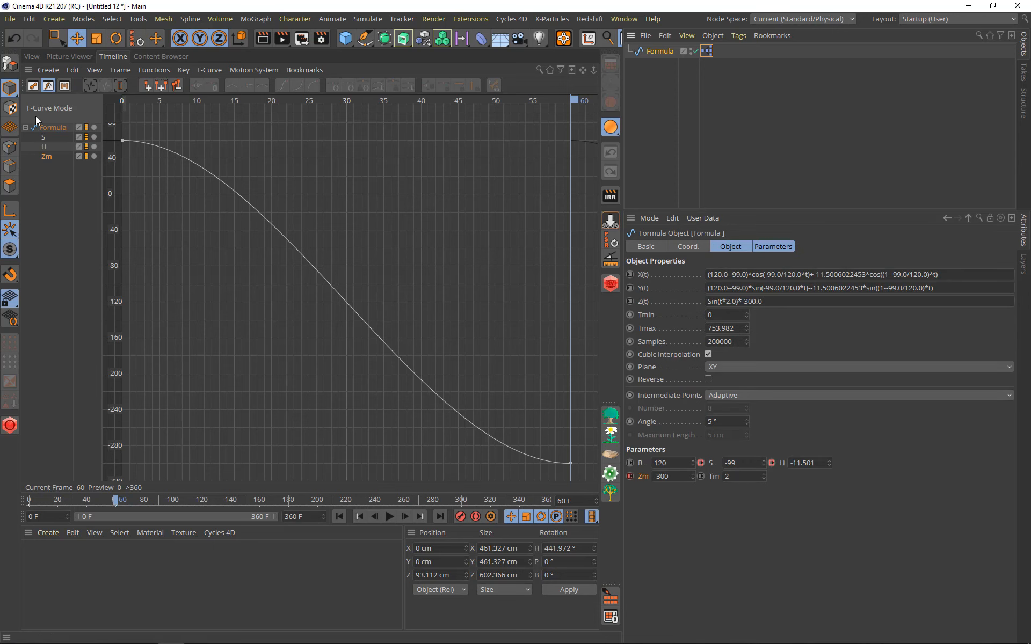
left_click(25, 56)
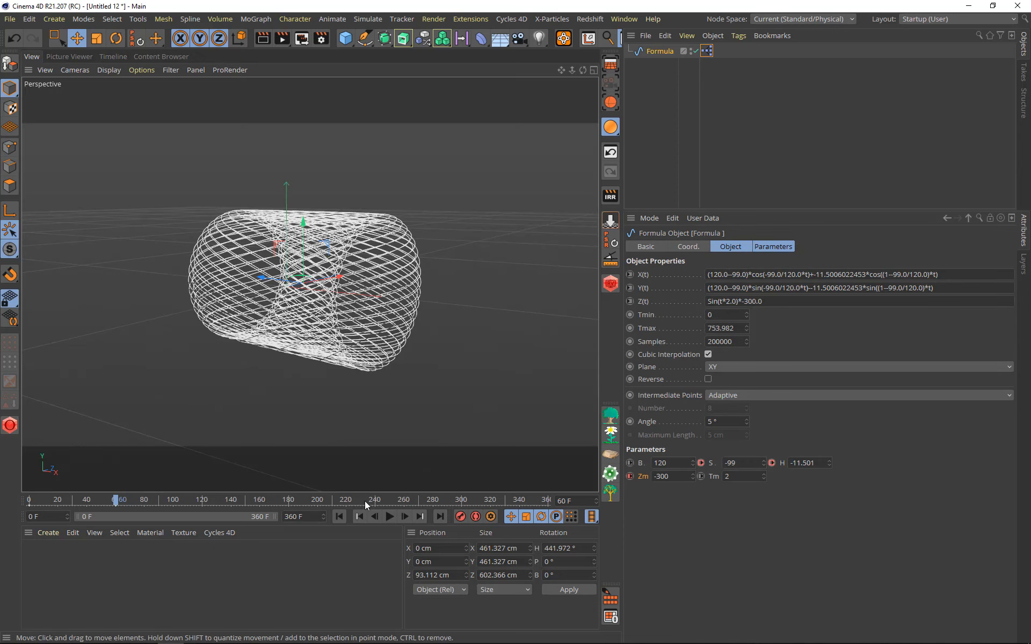
left_click(388, 518)
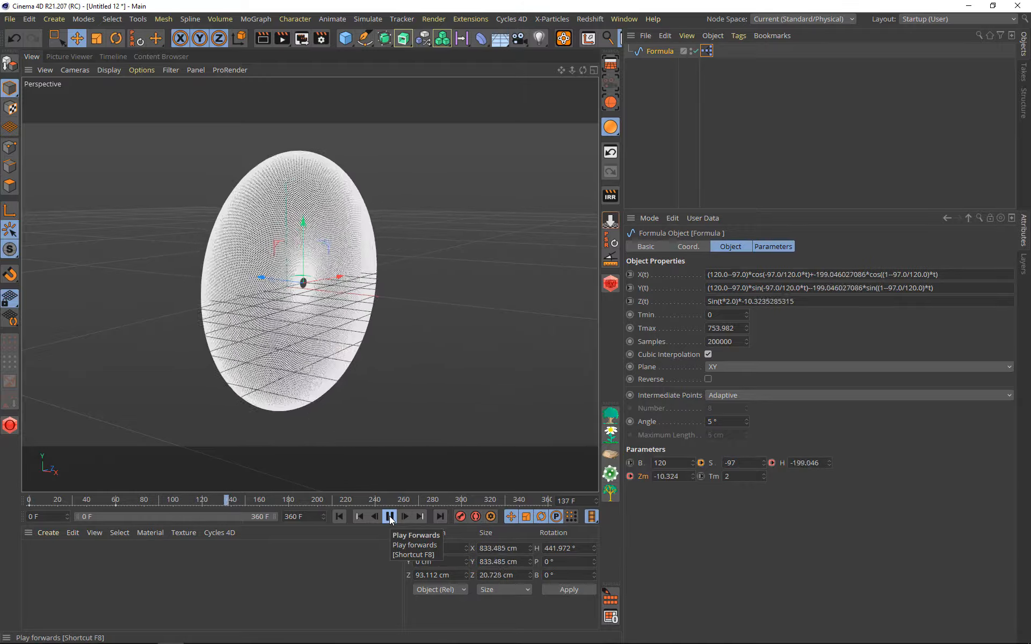
left_click(390, 517)
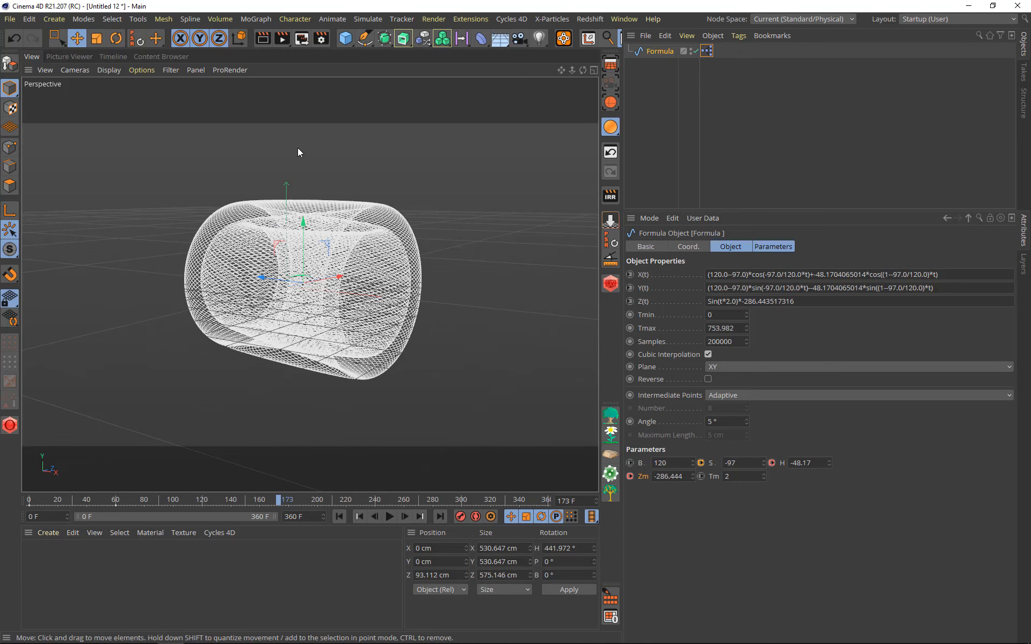
Step: Add a Sphere primitive and set its radius to 10 cm
left_click(345, 38)
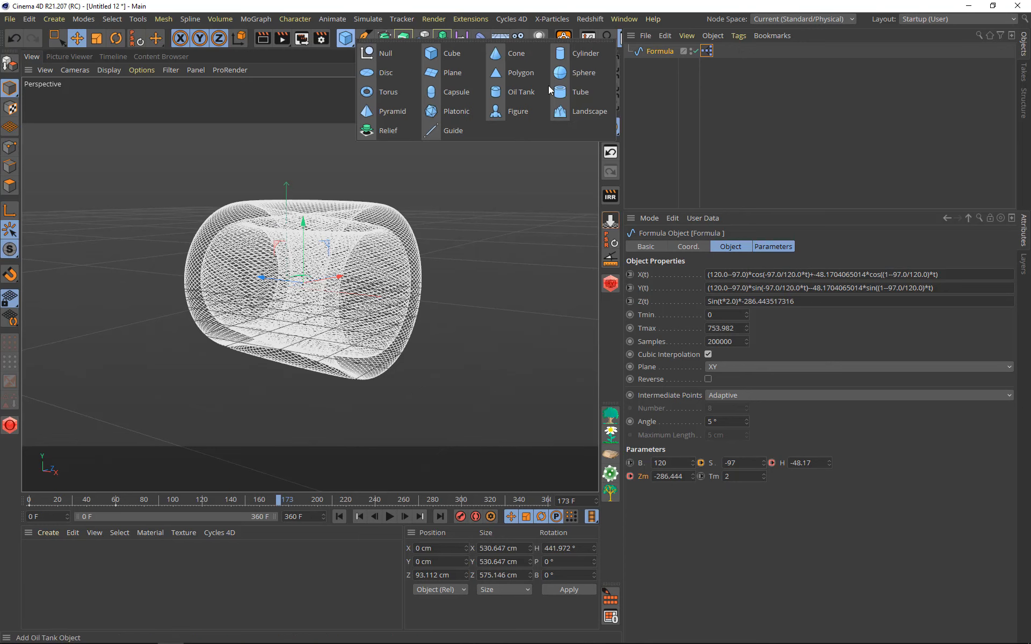
left_click(564, 73)
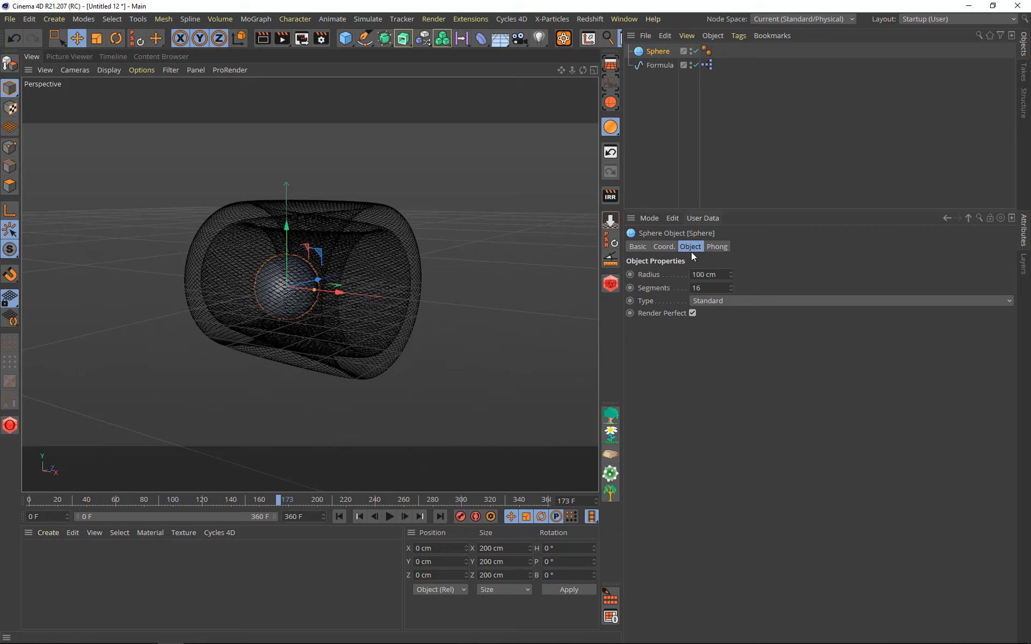
left_click(725, 275)
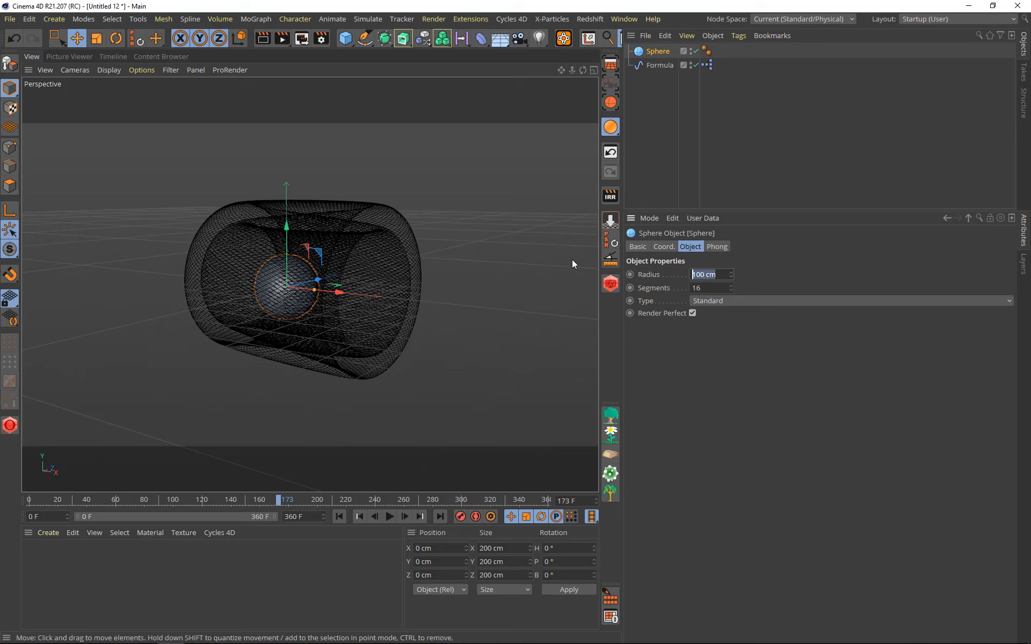
type("10")
key("Return")
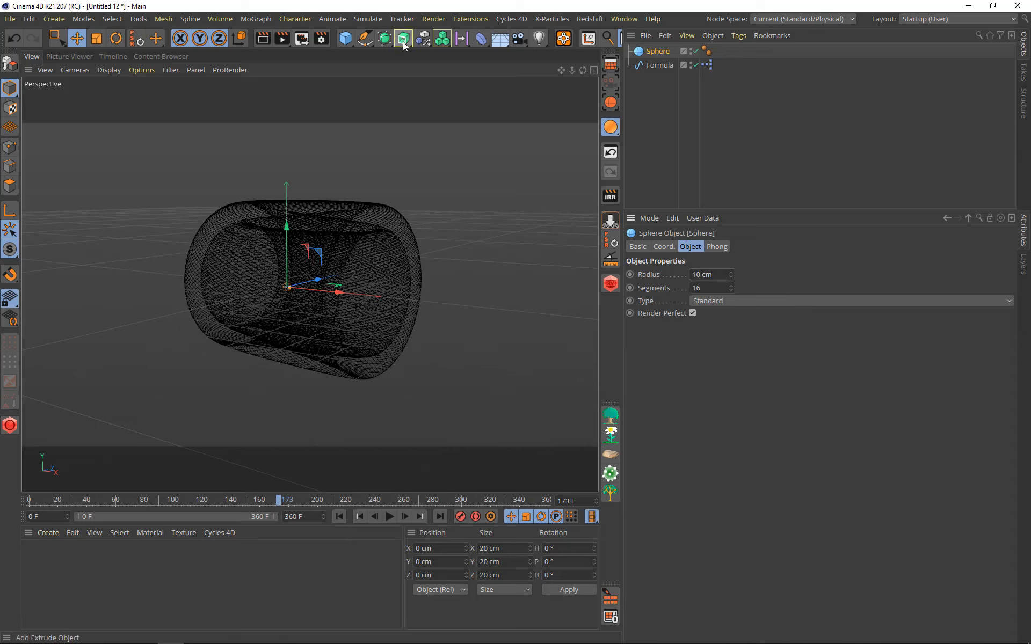
Step: Nest the sphere in a new Cloner set to Object mode, with the Formula spline as the object to clone onto
left_click_drag(422, 41, 459, 50)
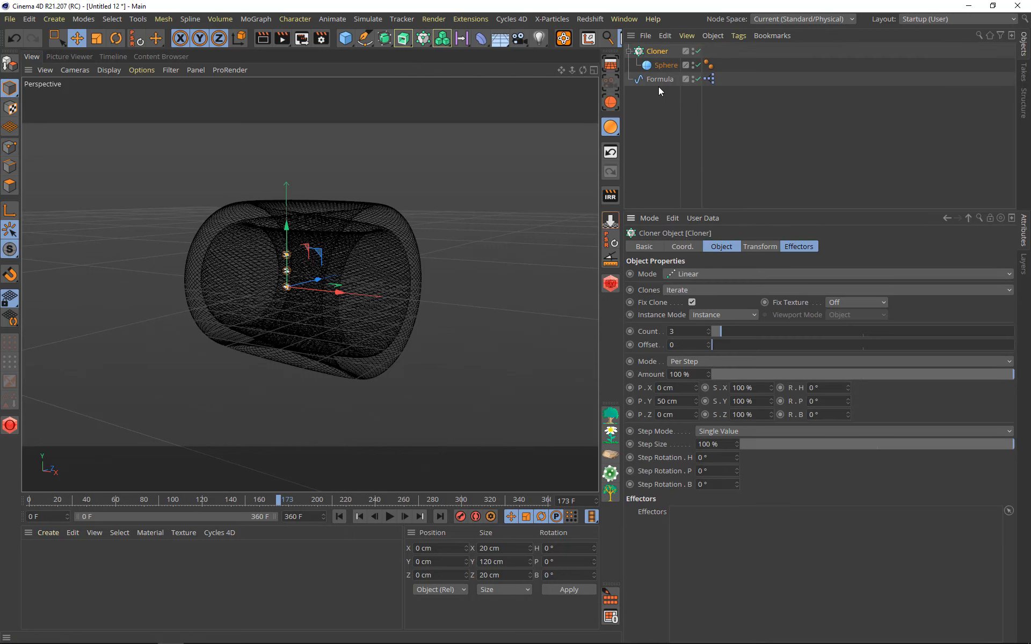
left_click(714, 275)
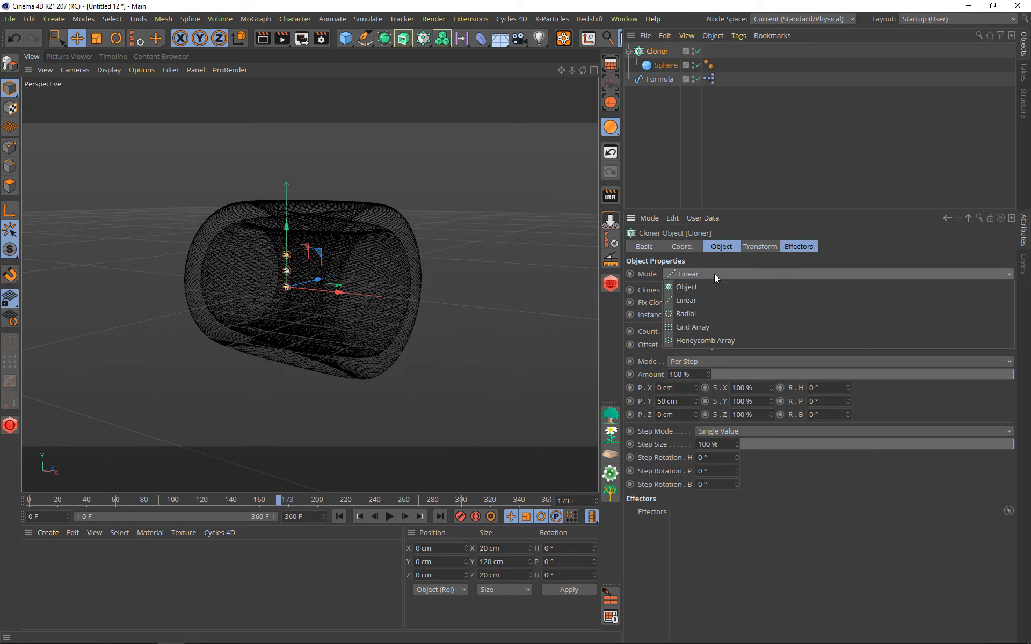
left_click(688, 291)
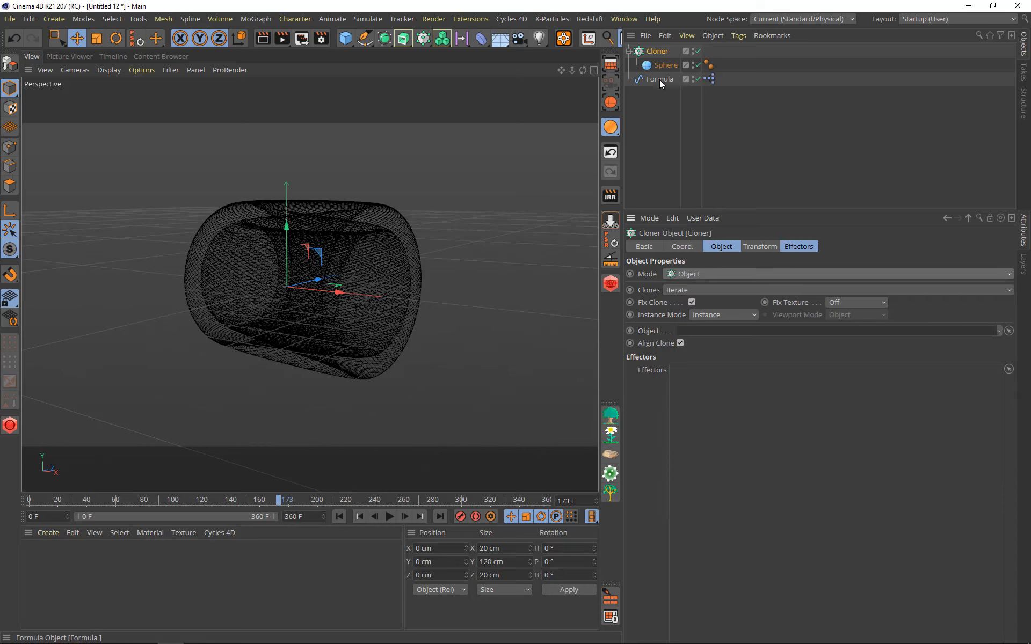
left_click_drag(659, 79, 708, 335)
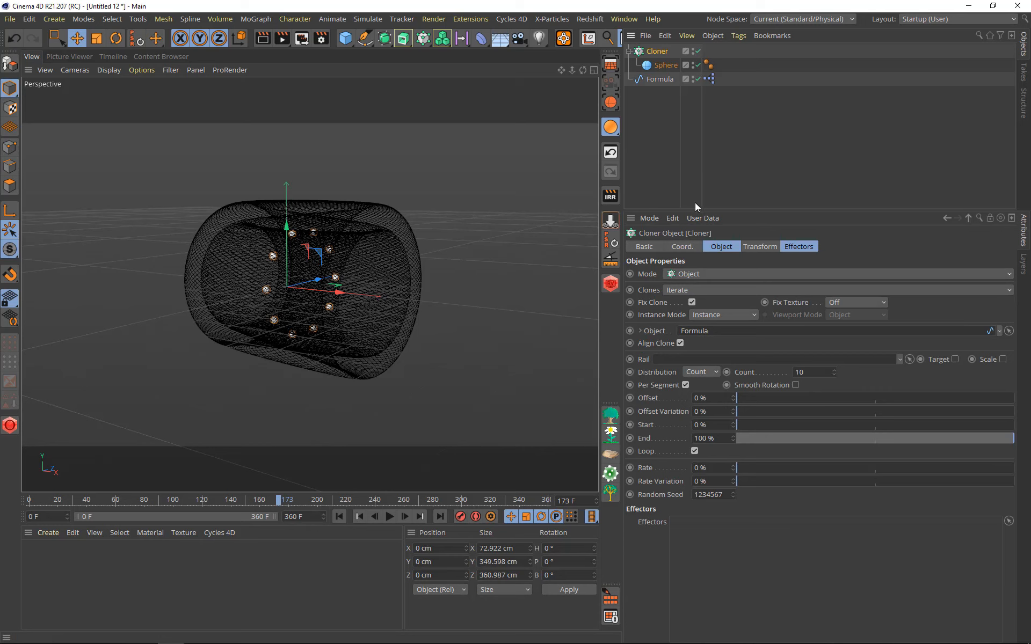
Step: Set the Cloner's count to 360 along the spline and open its Distribution options
left_click(823, 373)
type("360")
key("Return")
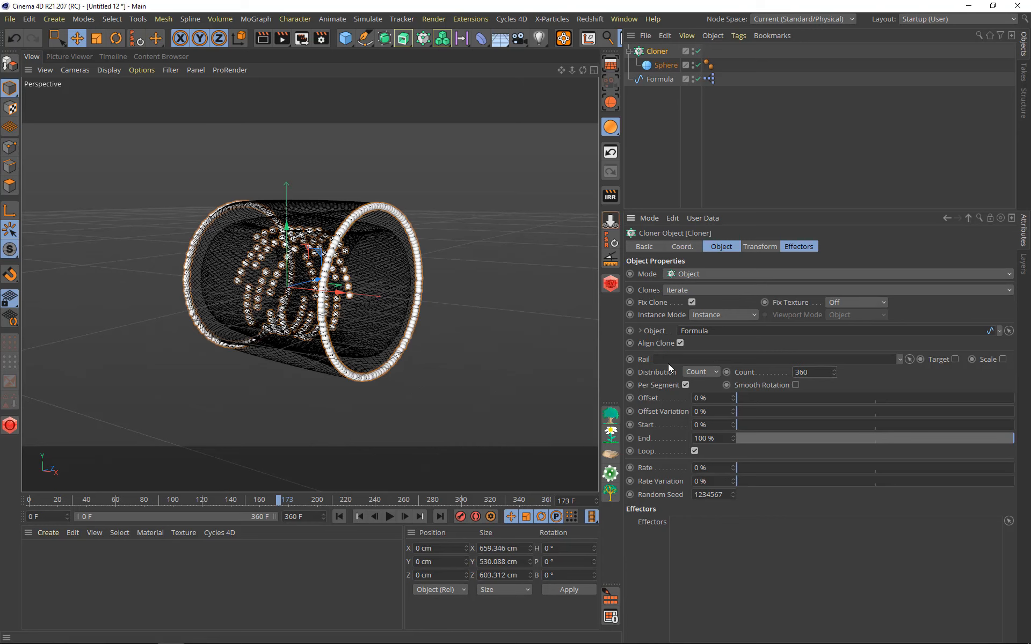
left_click(706, 372)
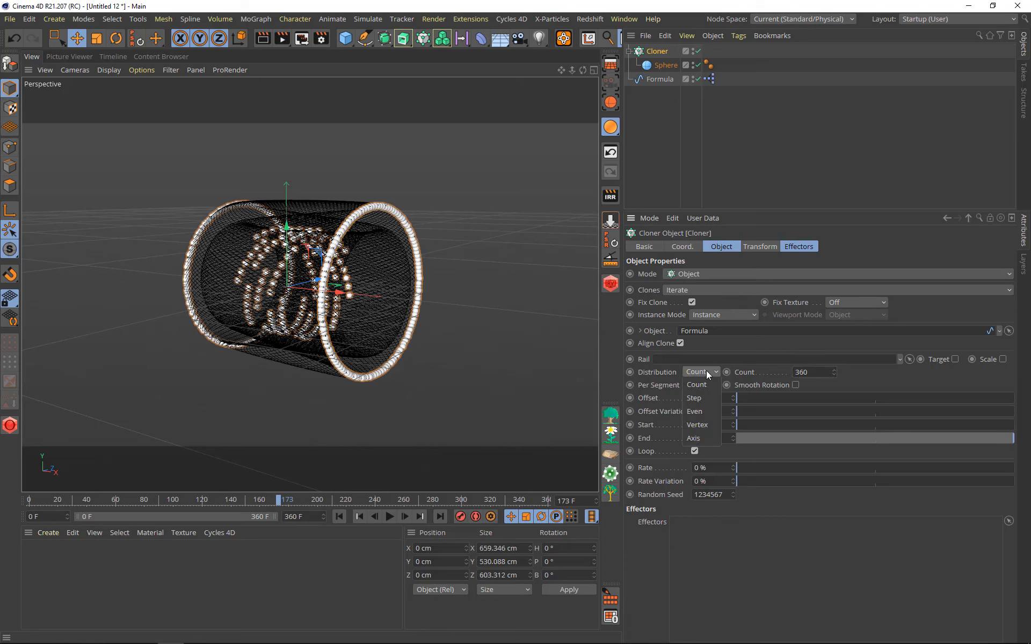
Step: Set the Cloner's distribution to Even with a count of 180 and preview the animation
left_click(701, 412)
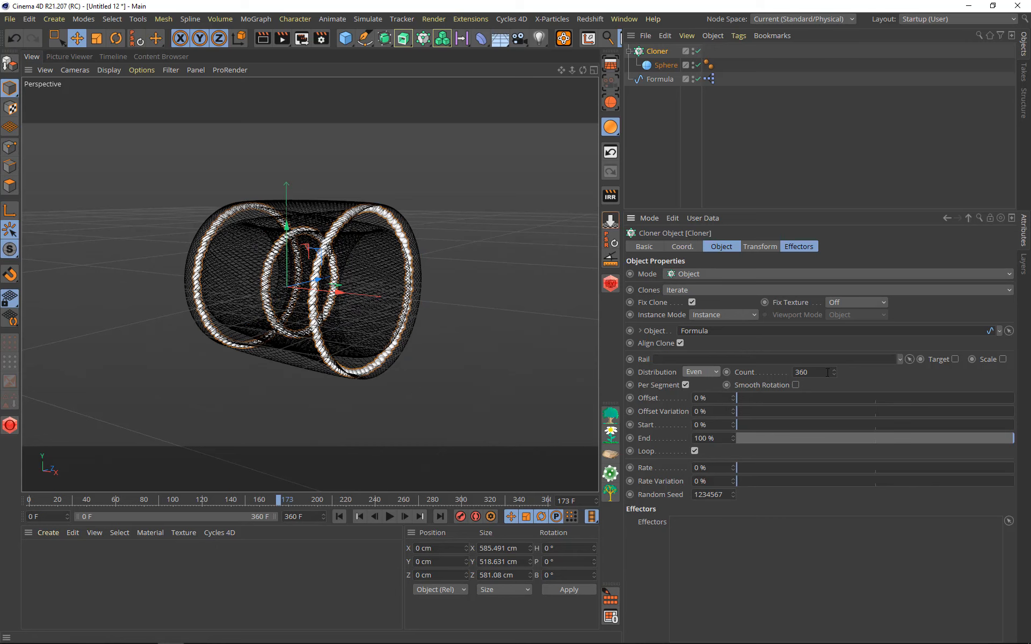
left_click(805, 373)
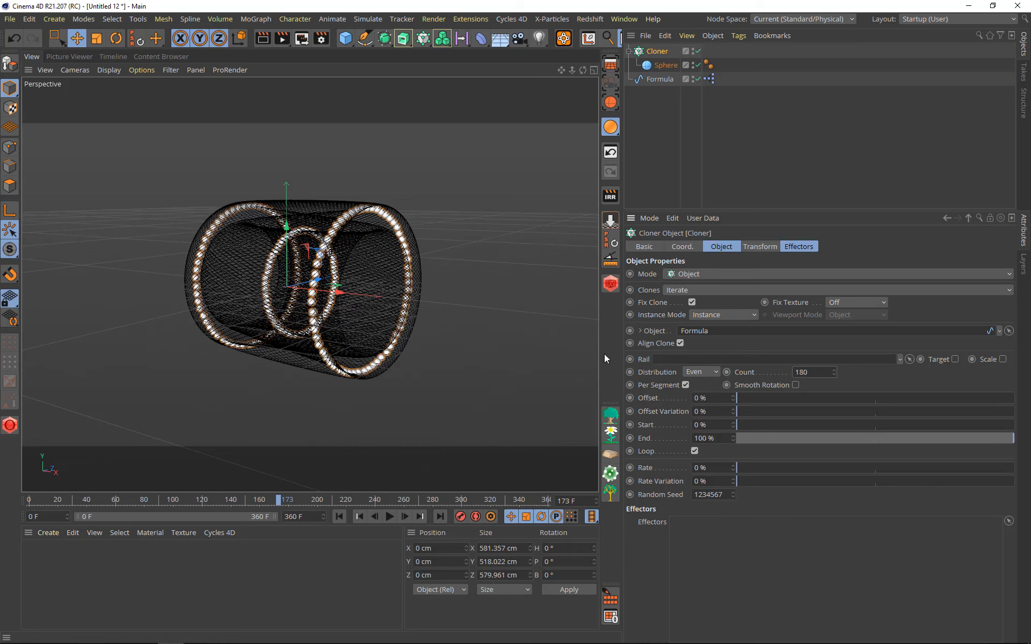
left_click(389, 516)
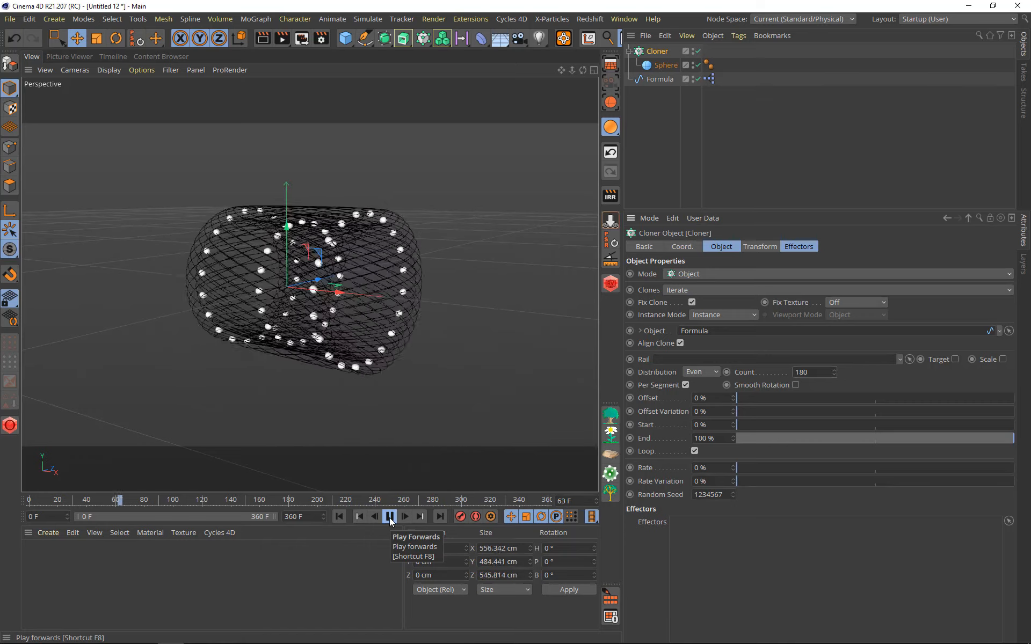
left_click(390, 517)
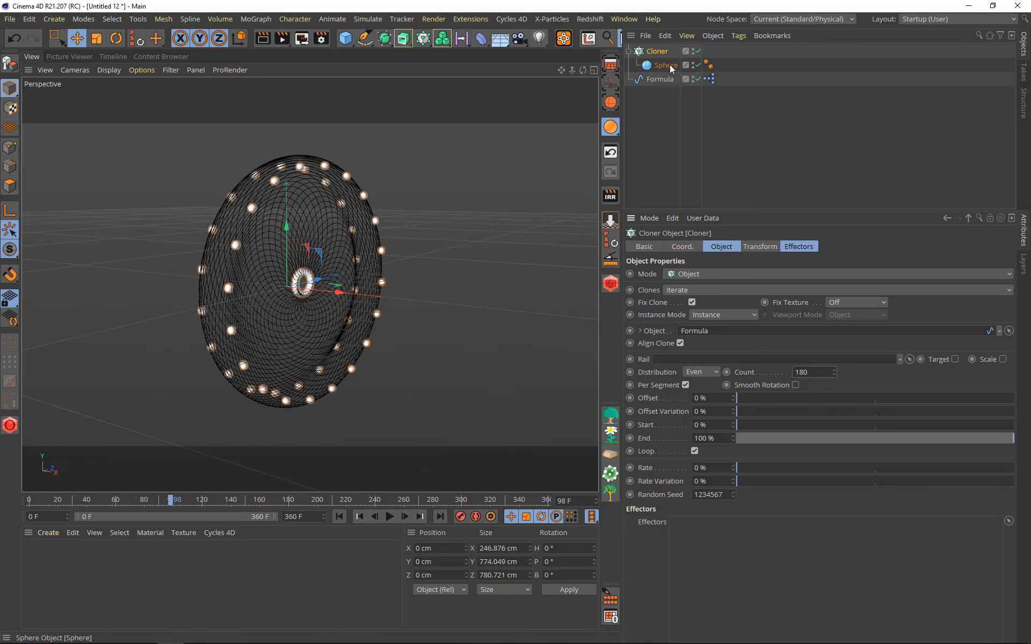
Step: Reset the Formula spline's heading rotation to 0° and return to the first frame
left_click(659, 78)
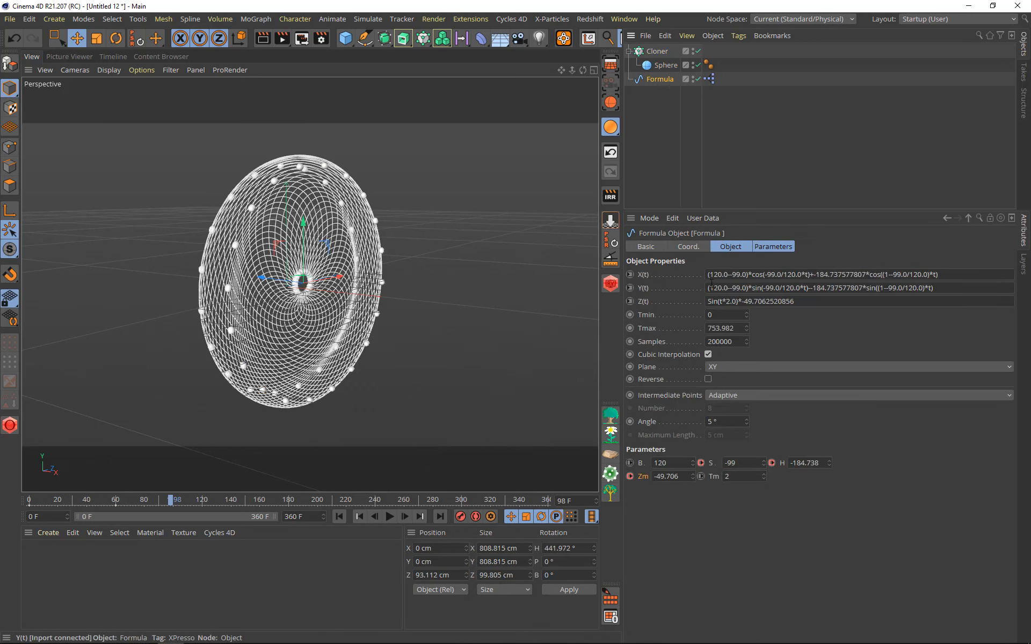
left_click(686, 247)
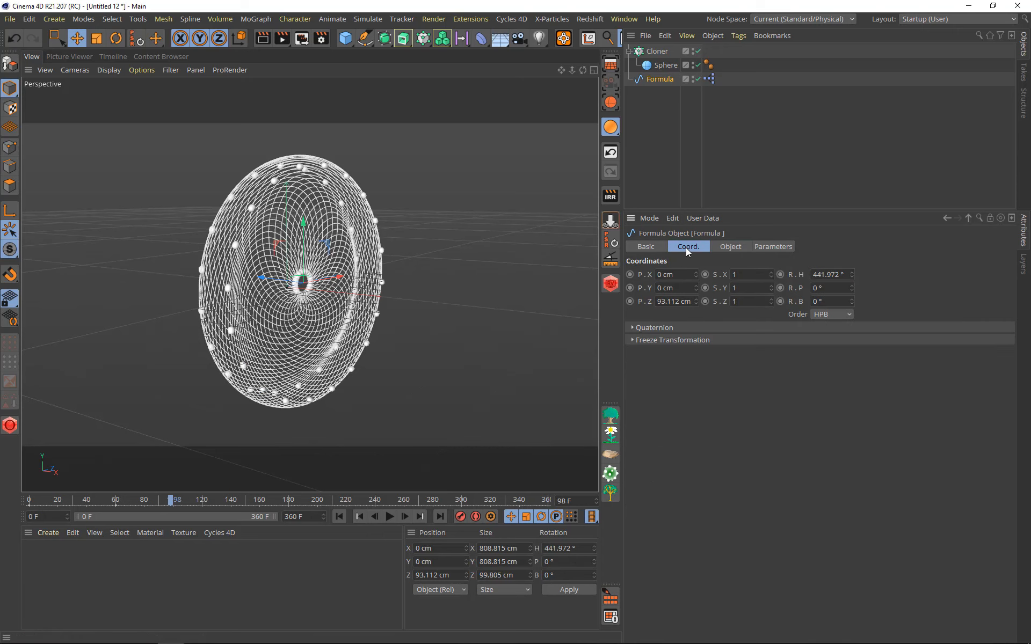
right_click(853, 273)
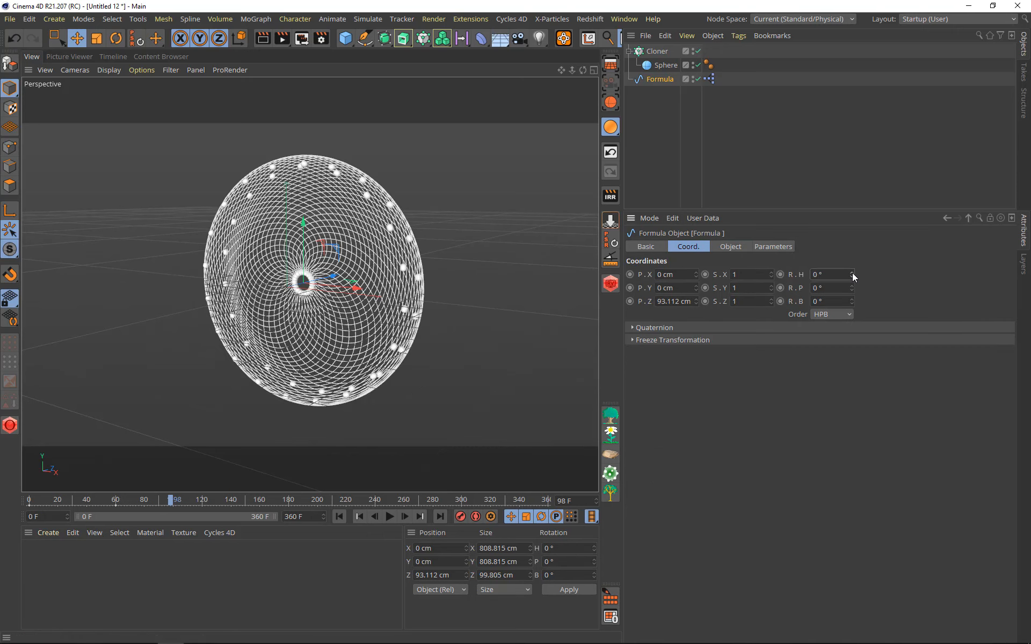
left_click(341, 516)
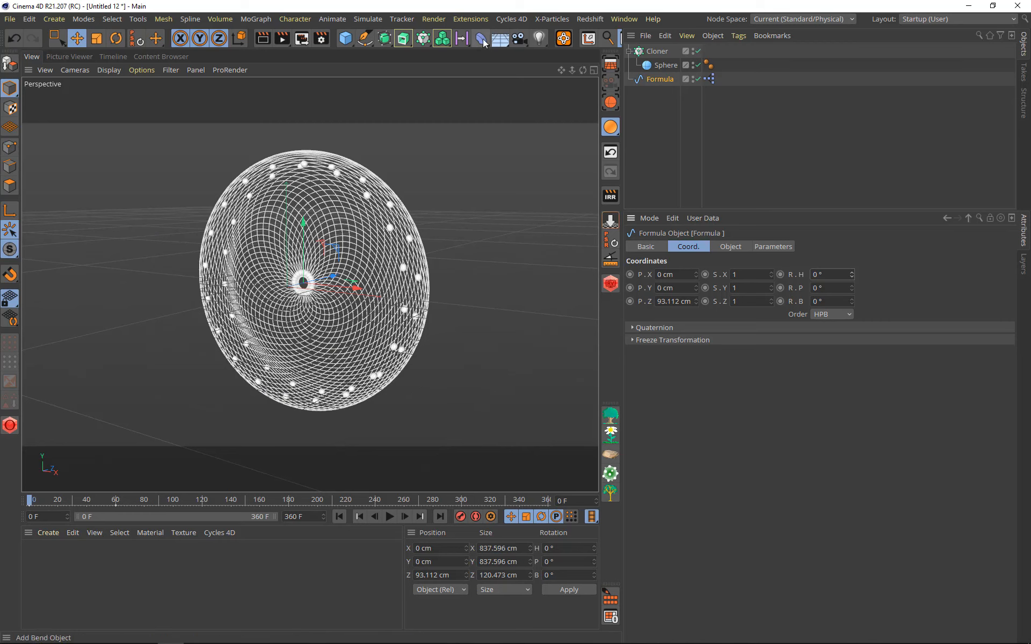
Step: Add a camera, reset its position and rotation to zero, and enable camera display in the viewport
left_click(518, 40)
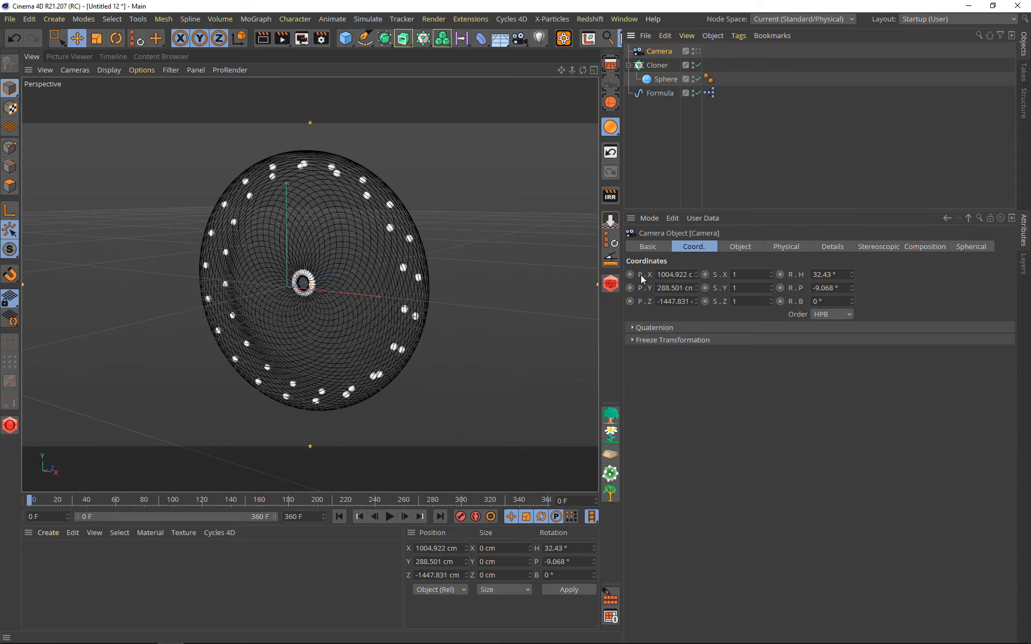
left_click(612, 242)
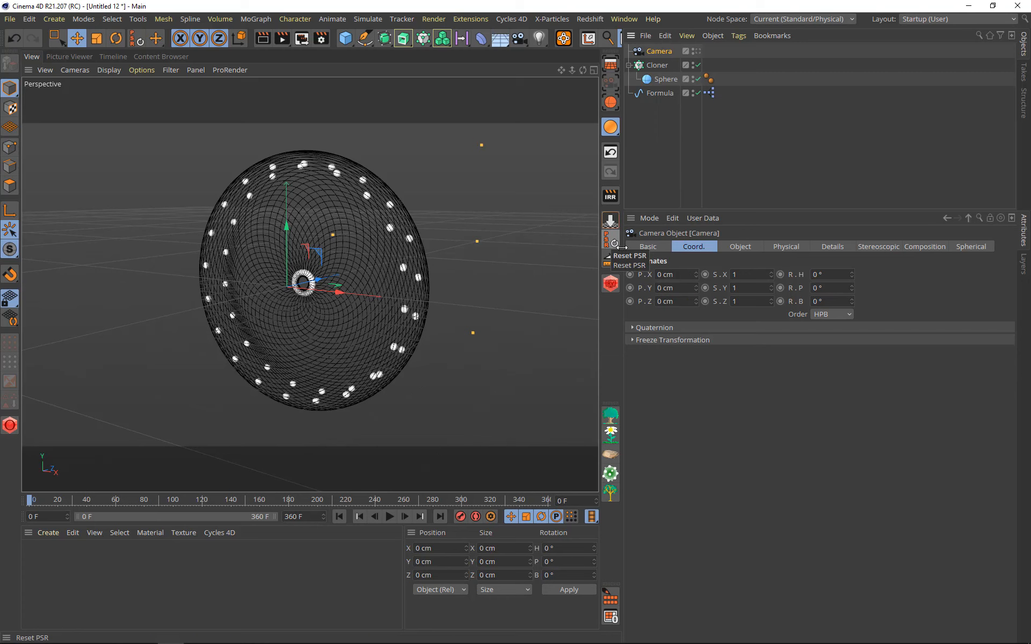
left_click(171, 69)
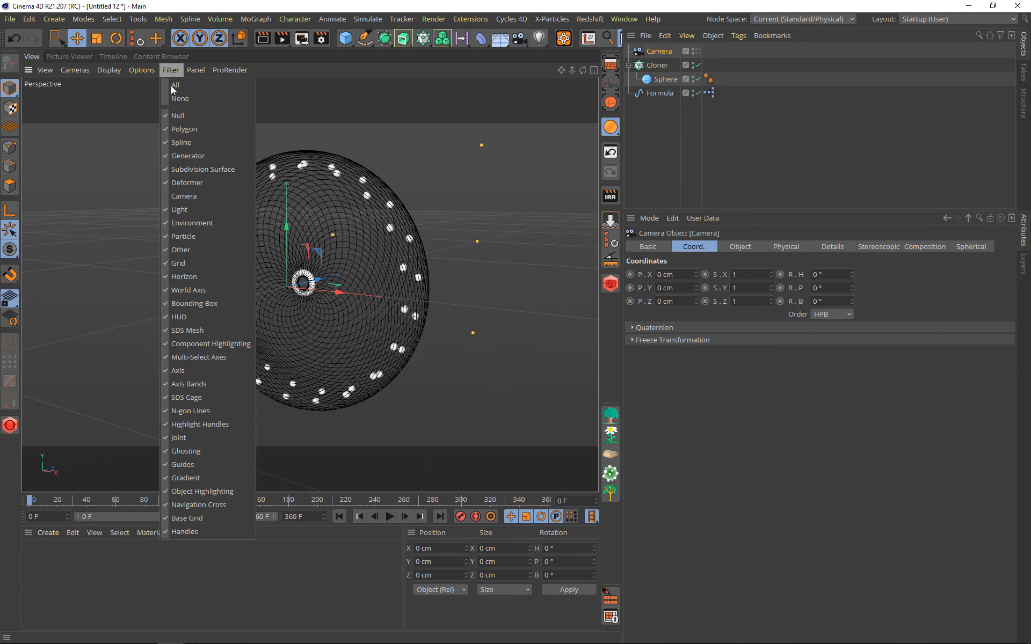
left_click(184, 197)
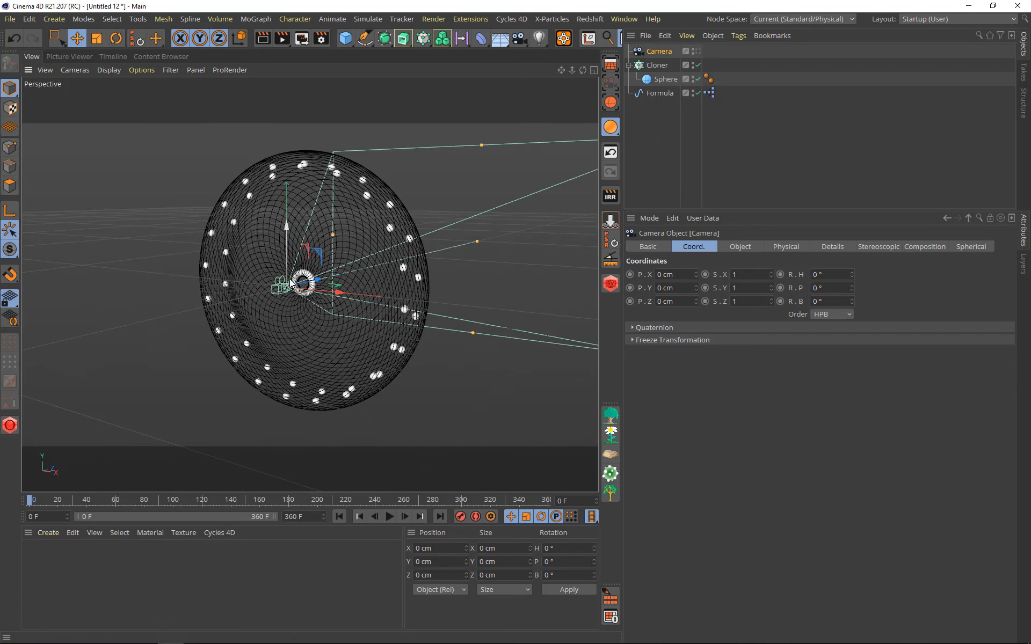
Step: Look through the new camera, pull it back to about -1558 cm in Z, and preview the animation
left_click(697, 51)
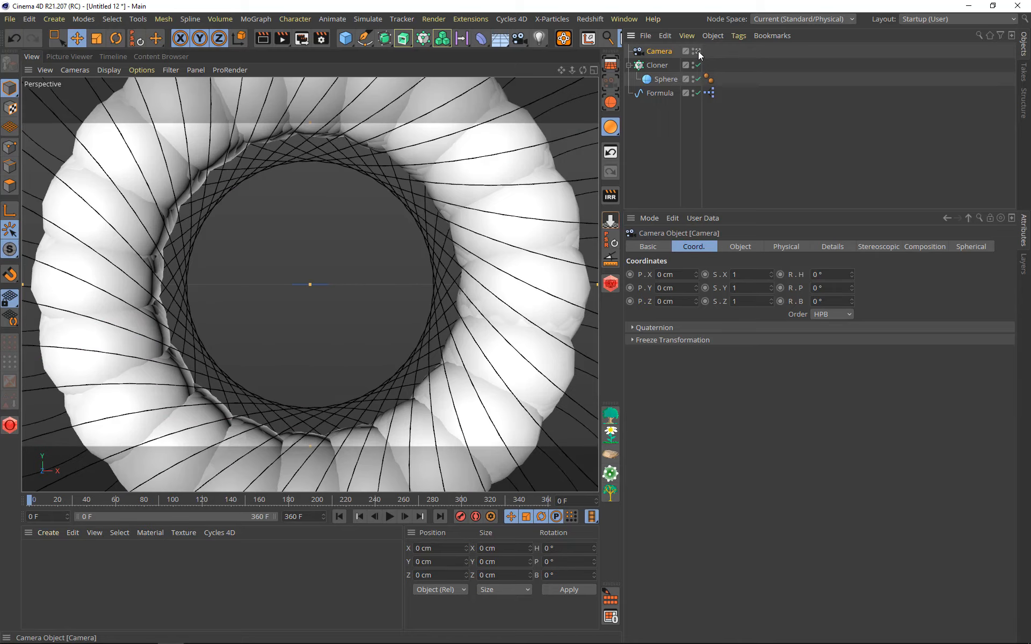
left_click_drag(572, 69, 392, 69)
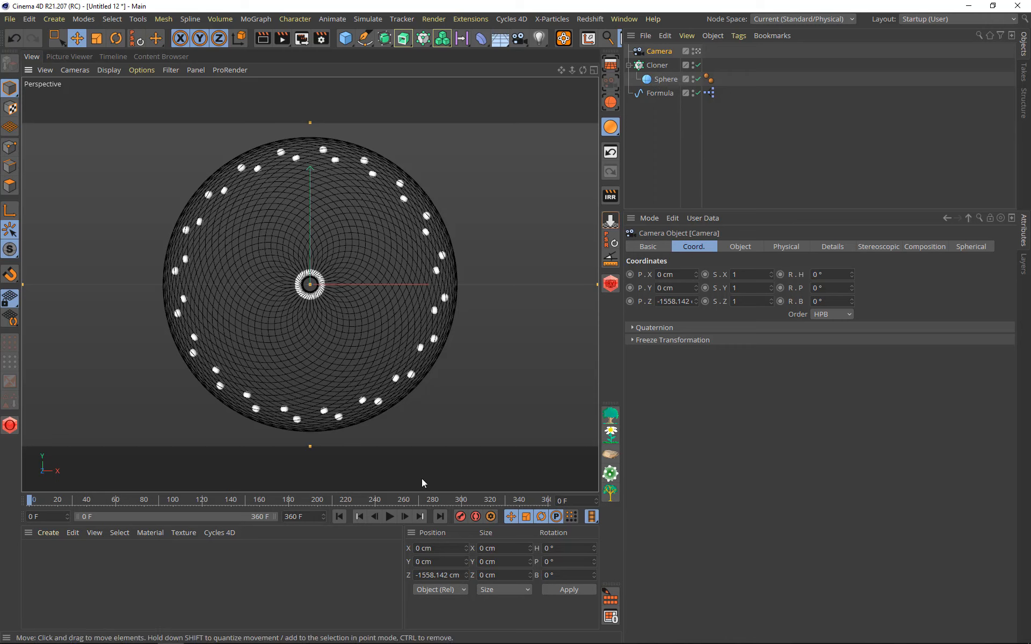
left_click(389, 517)
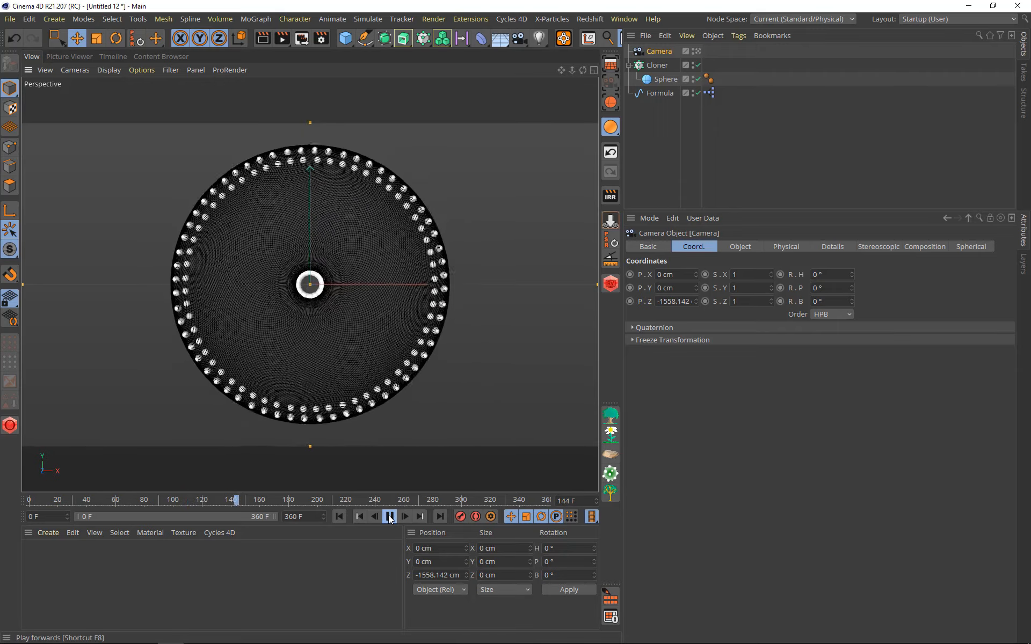
left_click(390, 517)
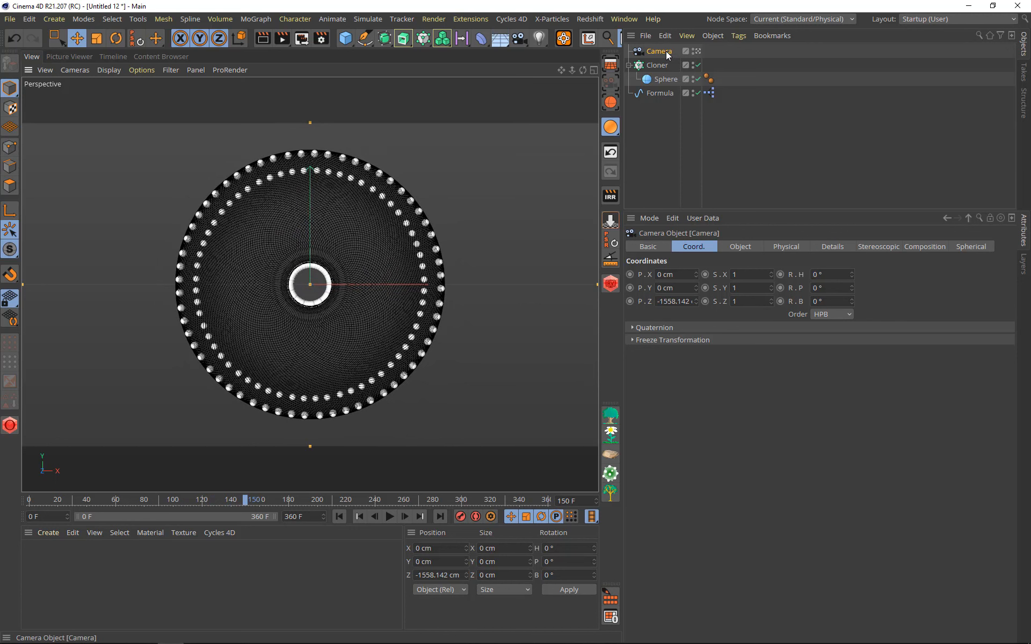
Step: Keyframe the Formula spline's heading rotation from 0° at frame 0 to 360° at frame 360, and preview the animation
left_click(653, 94)
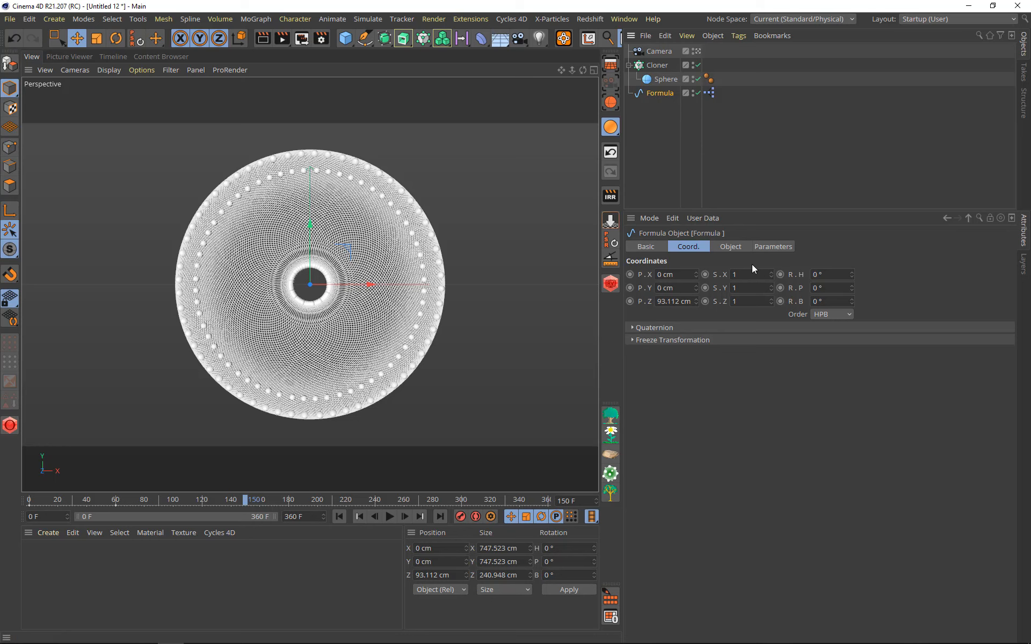
left_click(731, 246)
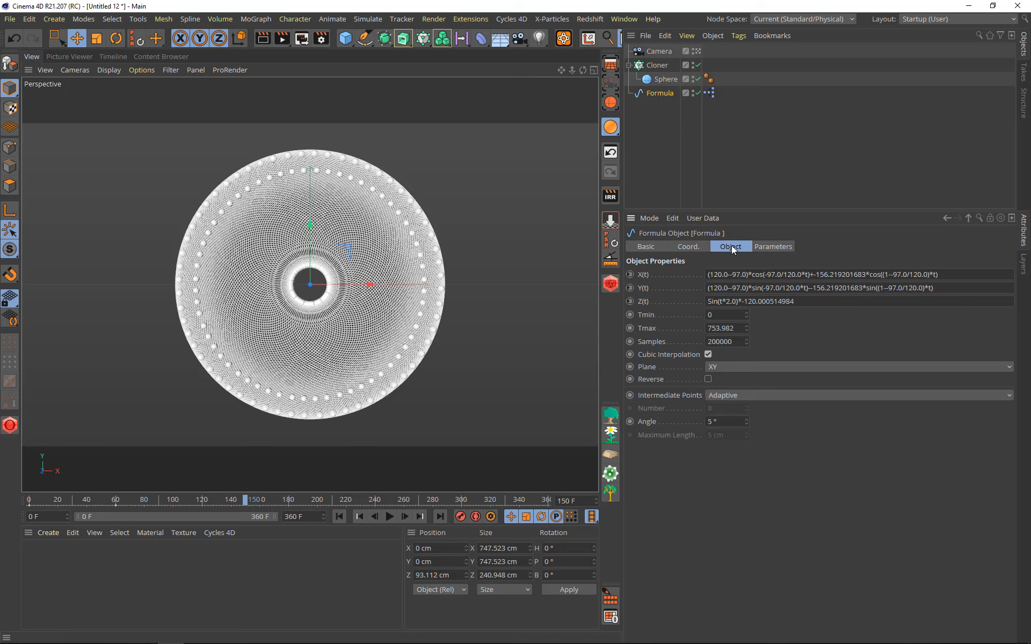
left_click(686, 248)
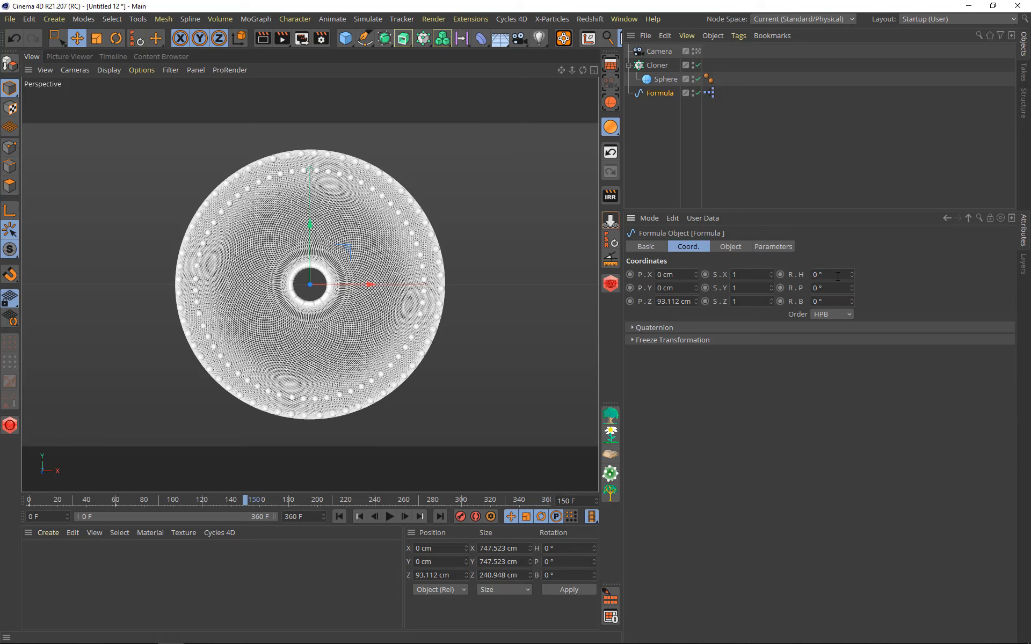
left_click(837, 275)
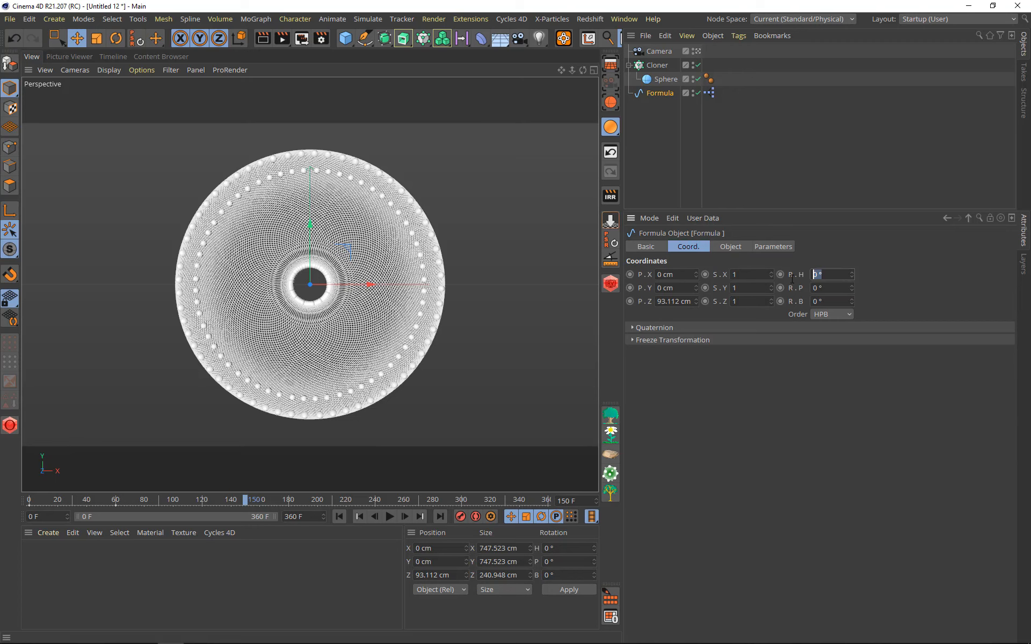
left_click(340, 516)
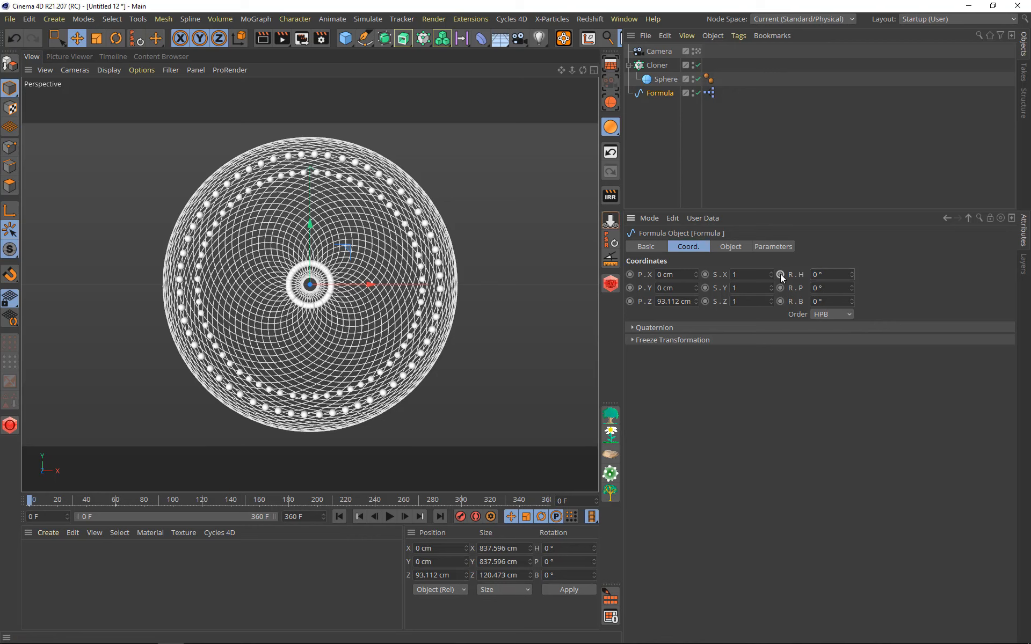
left_click(439, 516)
left_click(834, 276)
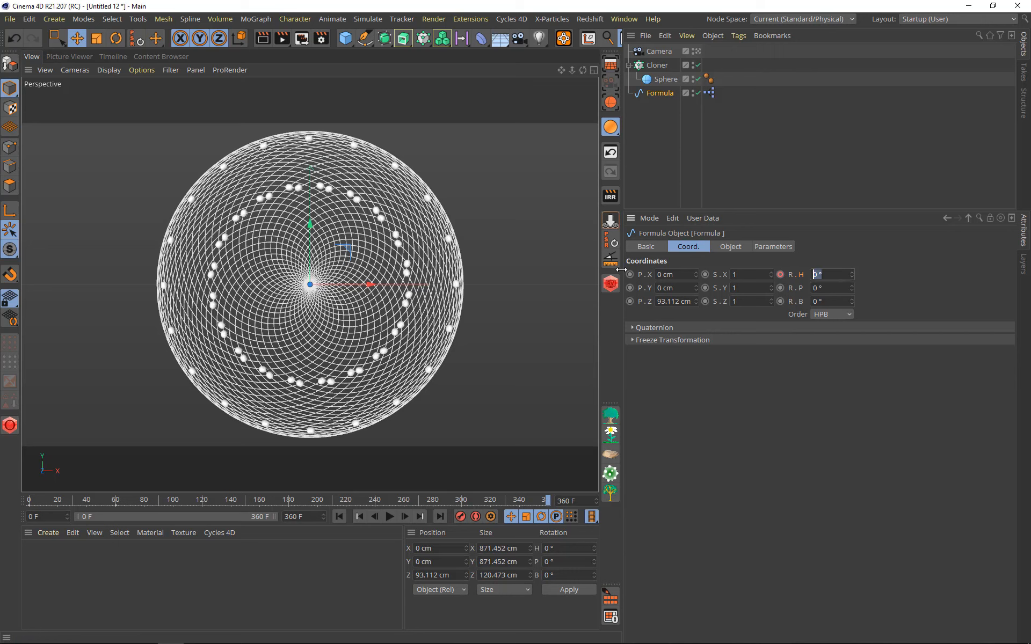
type("360")
key("Return")
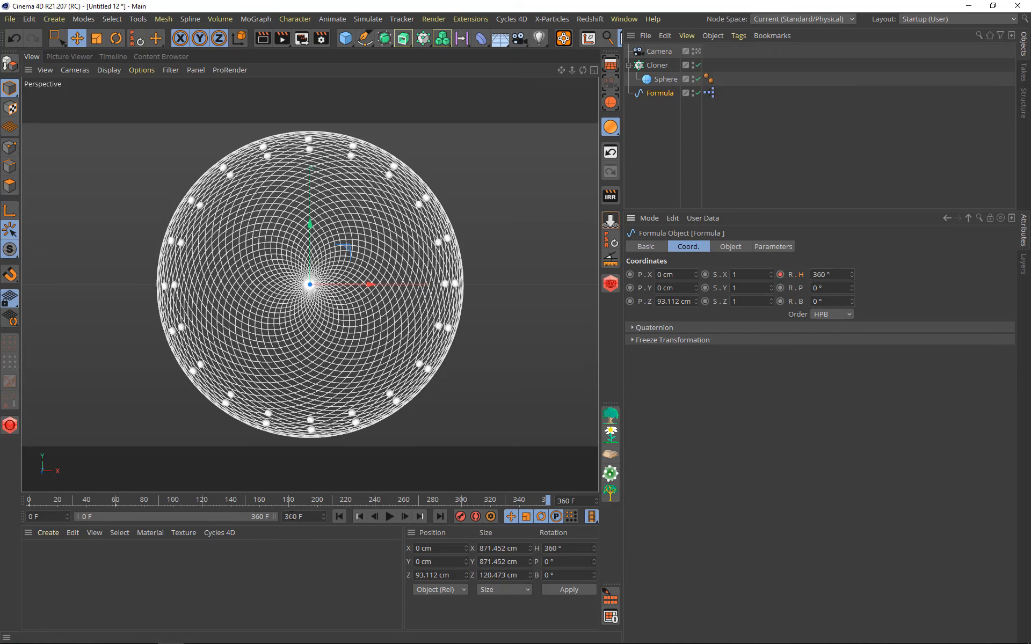
left_click(390, 517)
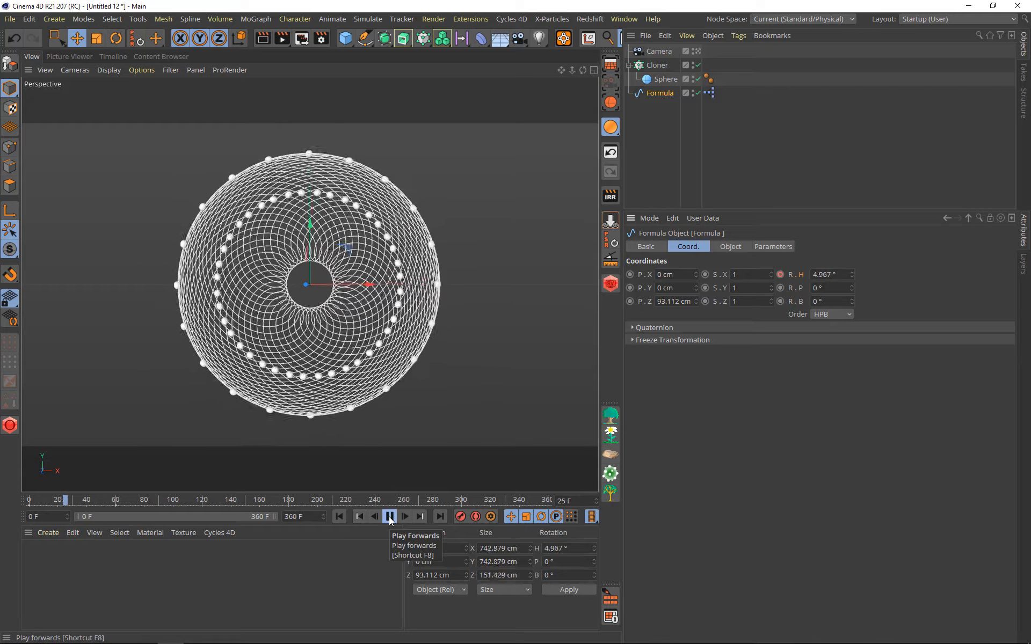
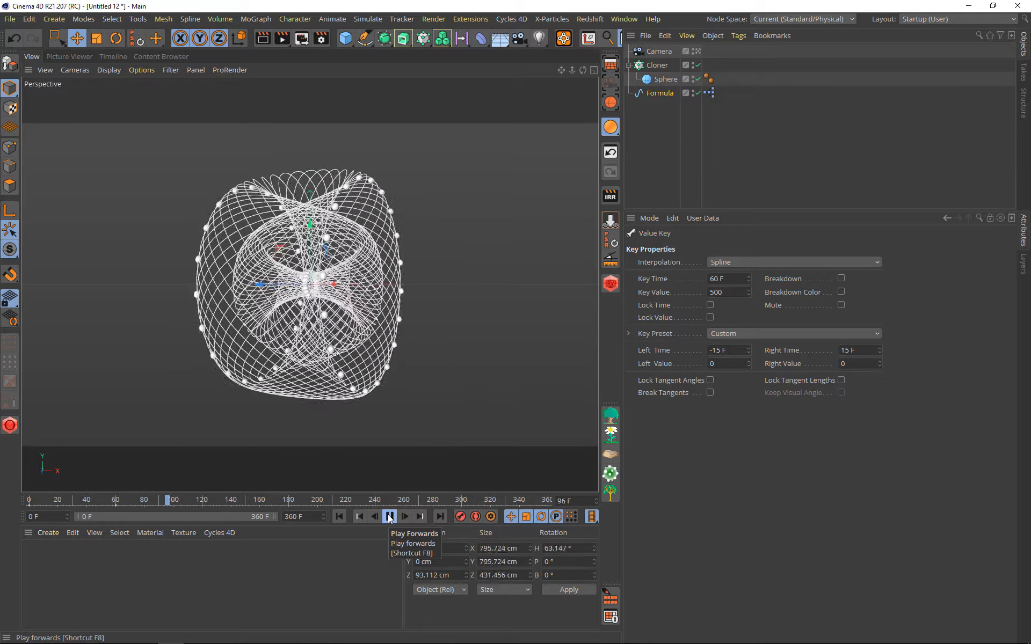
left_click(390, 516)
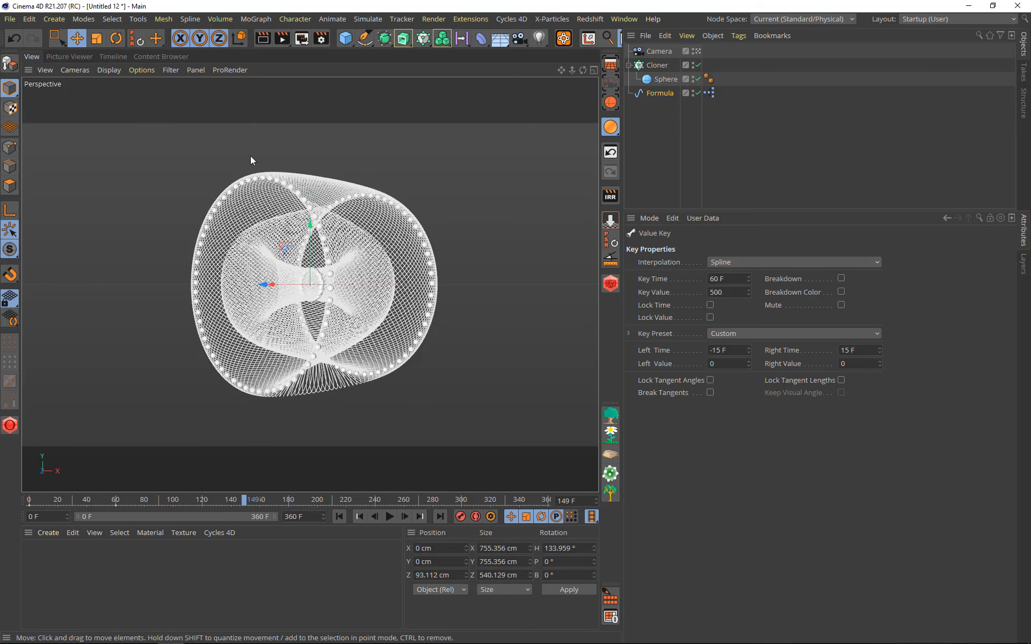
Step: Set the value of the Formula's Zm key at frame 0 to 0 in the F-curve timeline
left_click(112, 57)
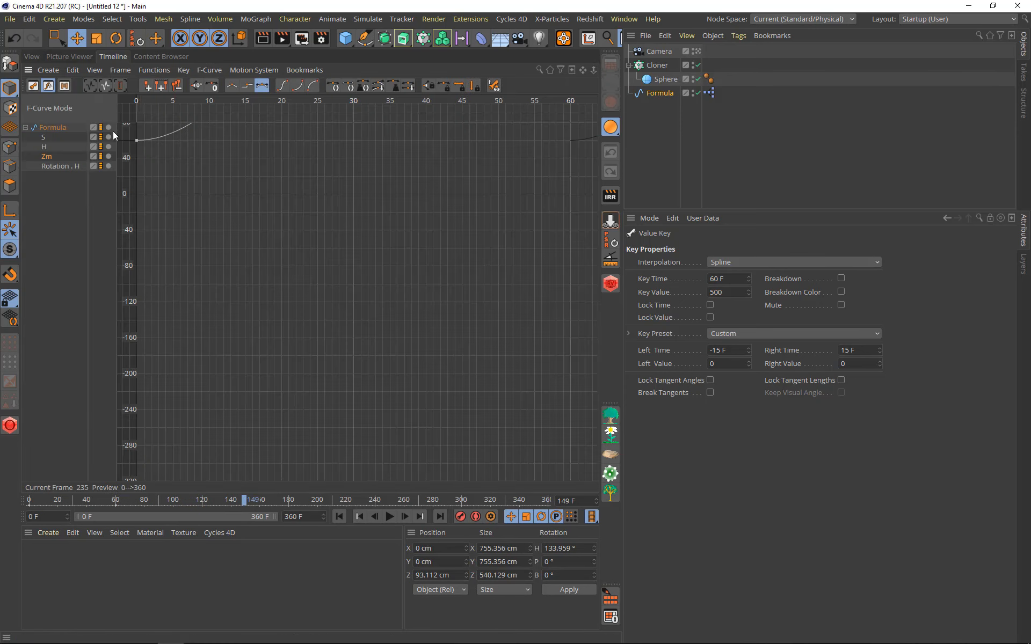
left_click(137, 140)
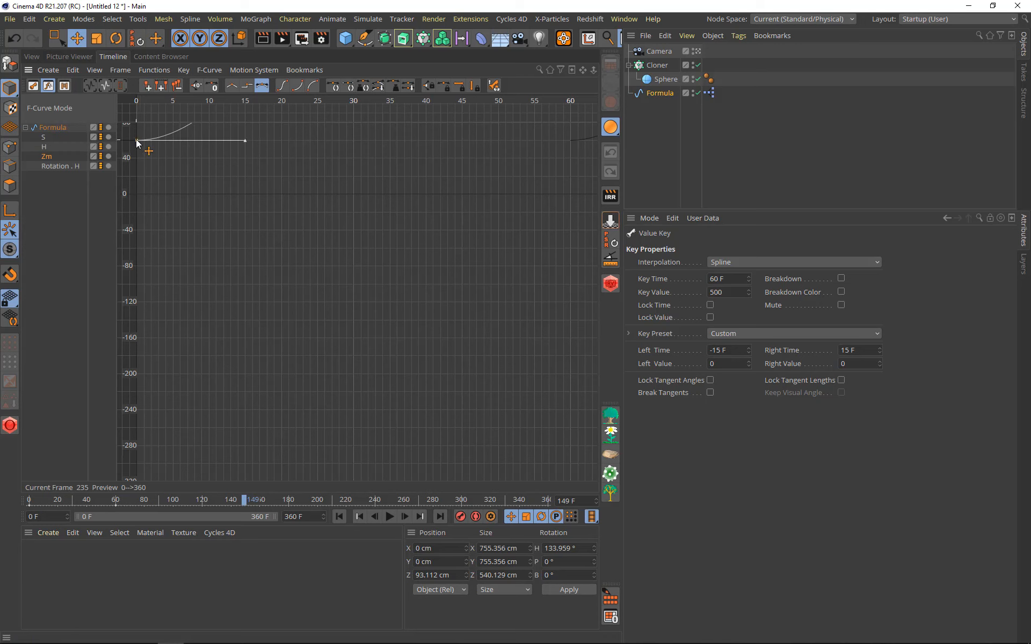
left_click(731, 294)
type("0")
key("Return")
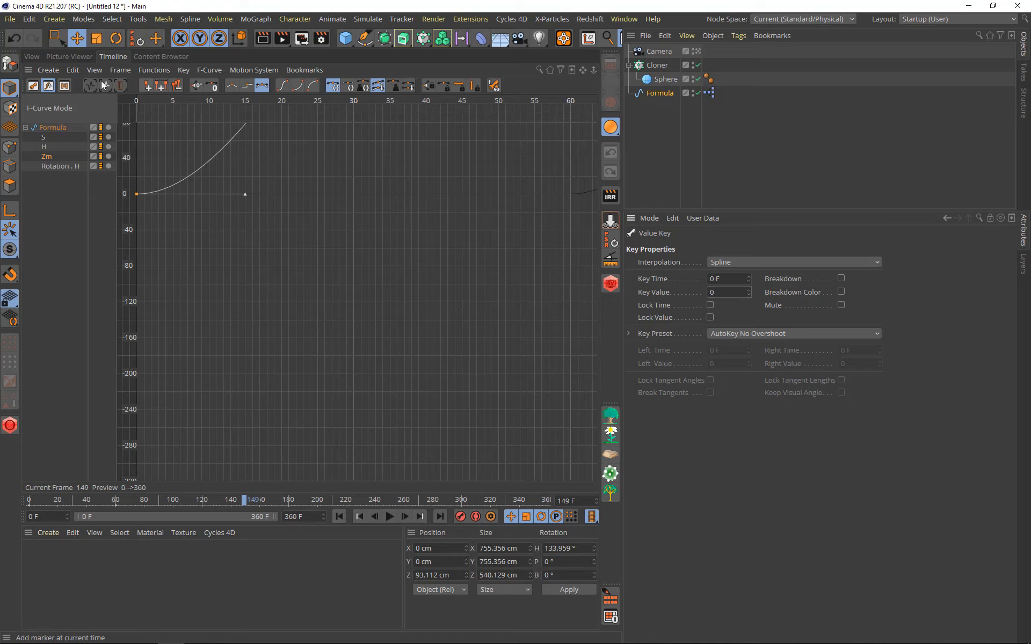
Step: Play the animation in the viewport, examine the edge-on spline frame by frame up to frame 118, and return to frame 0
left_click(31, 56)
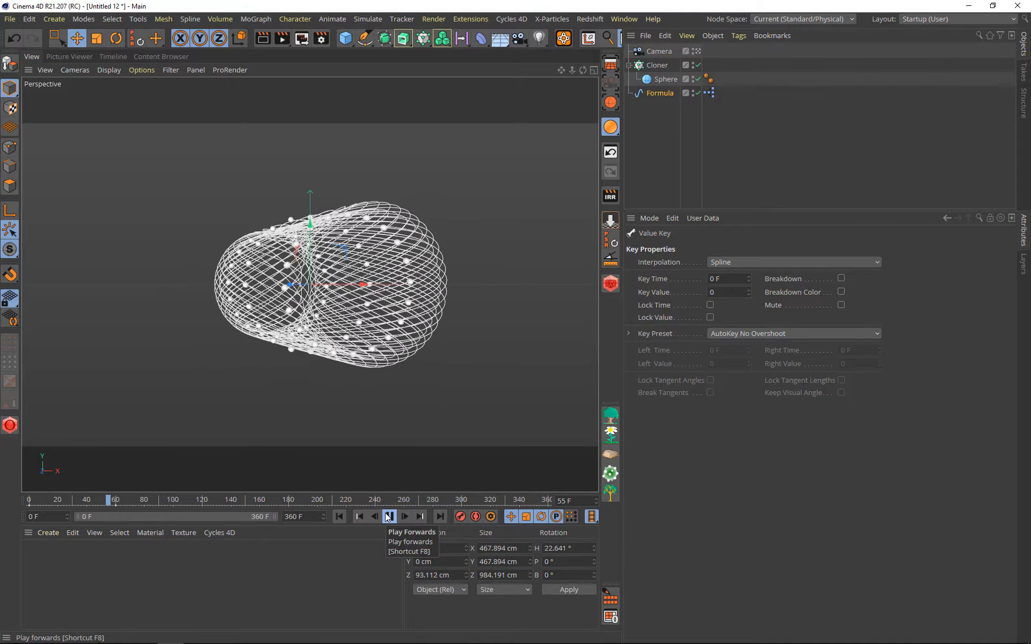
left_click(389, 516)
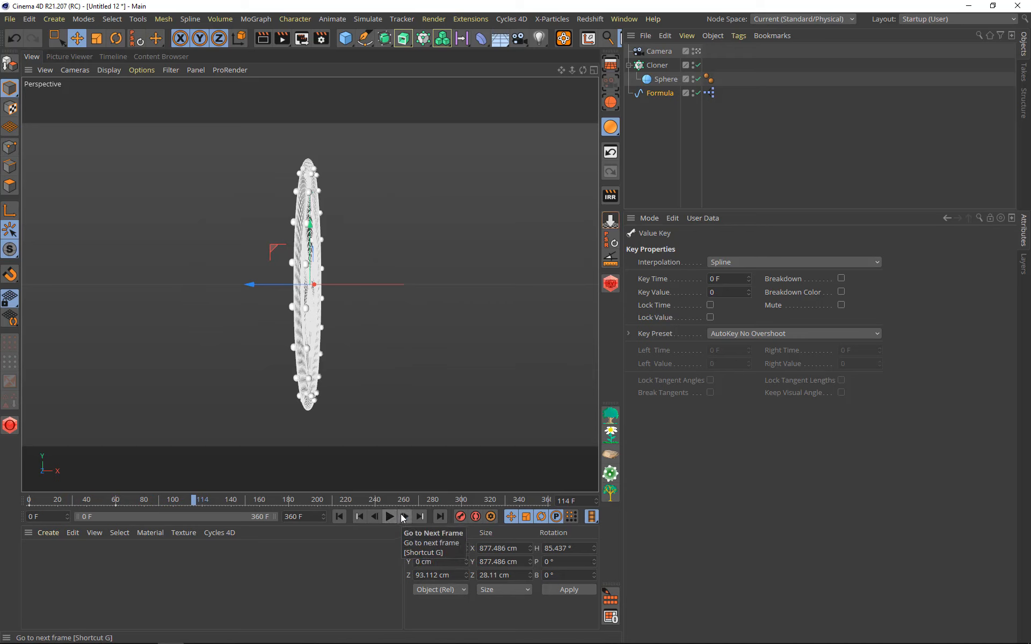
left_click(403, 516)
left_click(402, 516)
left_click(402, 515)
left_click(402, 516)
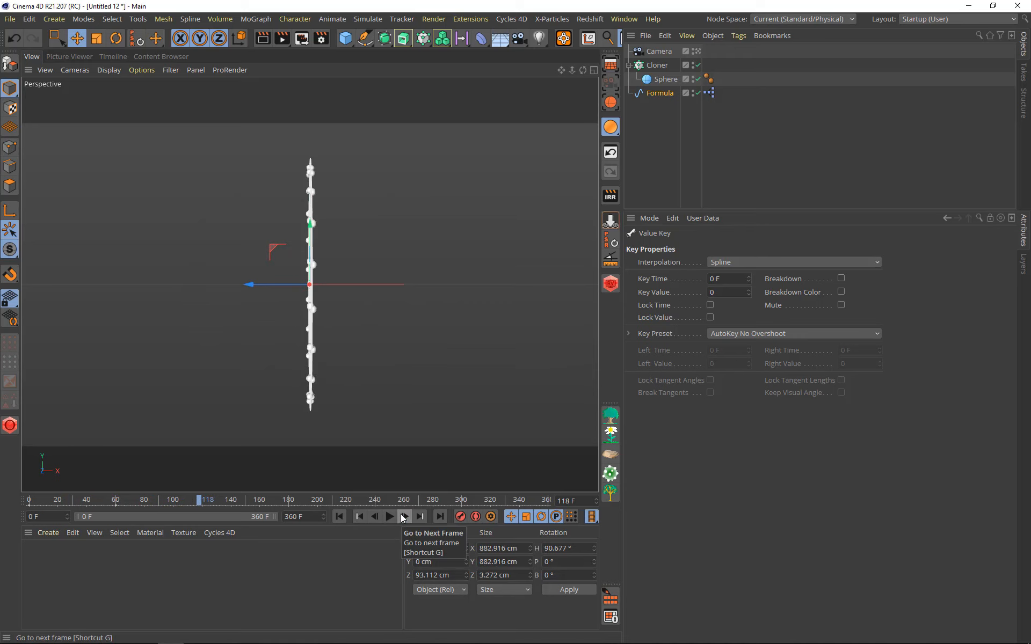
left_click(340, 516)
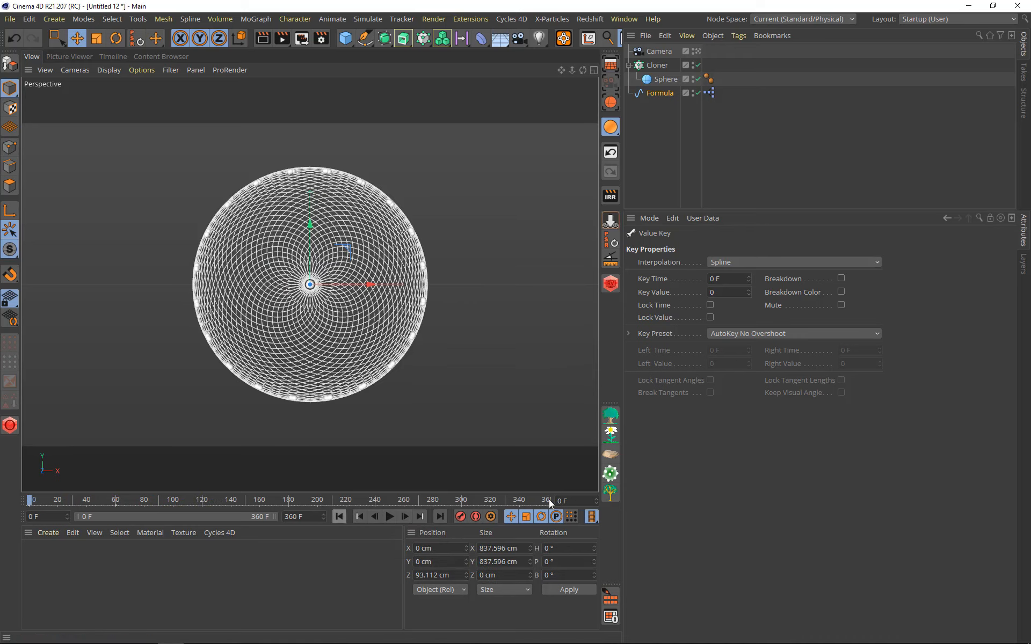
Step: Offset both of the Formula spline's Rotation.H keys by +90° in the F-curve timeline
left_click(659, 92)
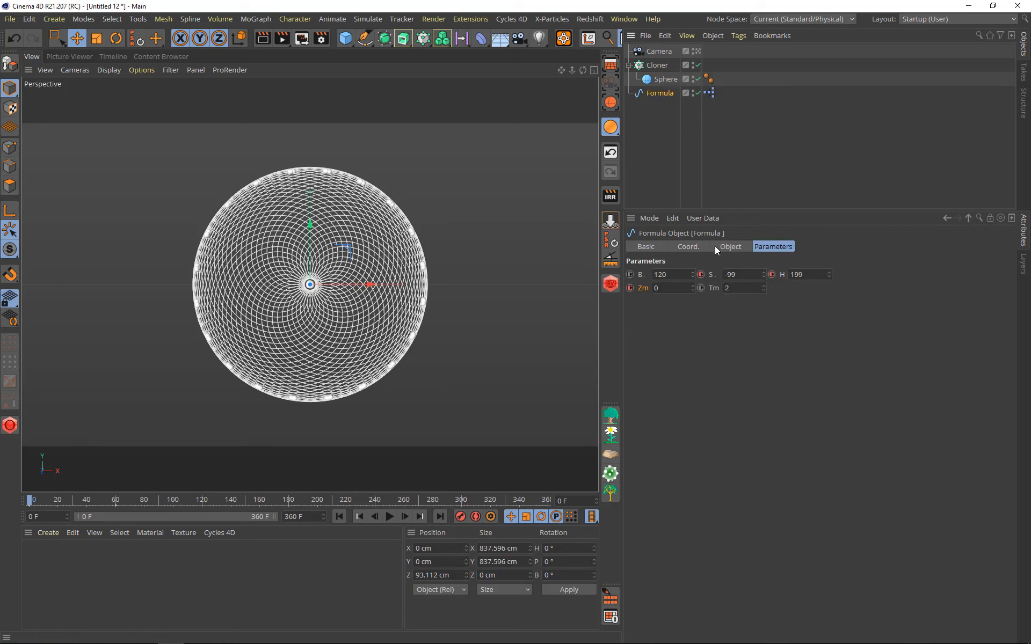
left_click(113, 56)
left_click(58, 167)
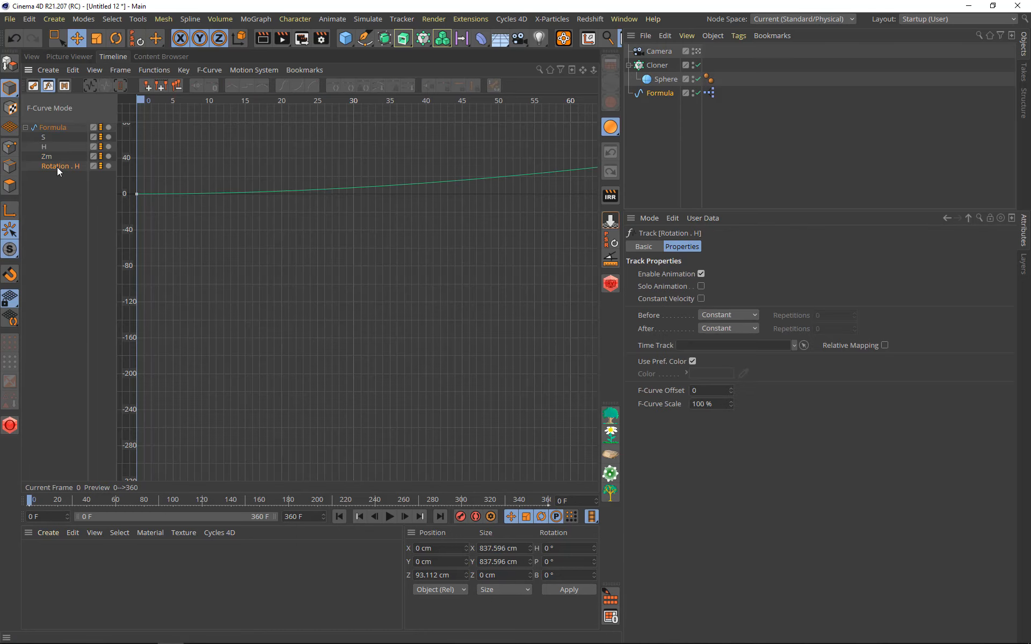
left_click(138, 196)
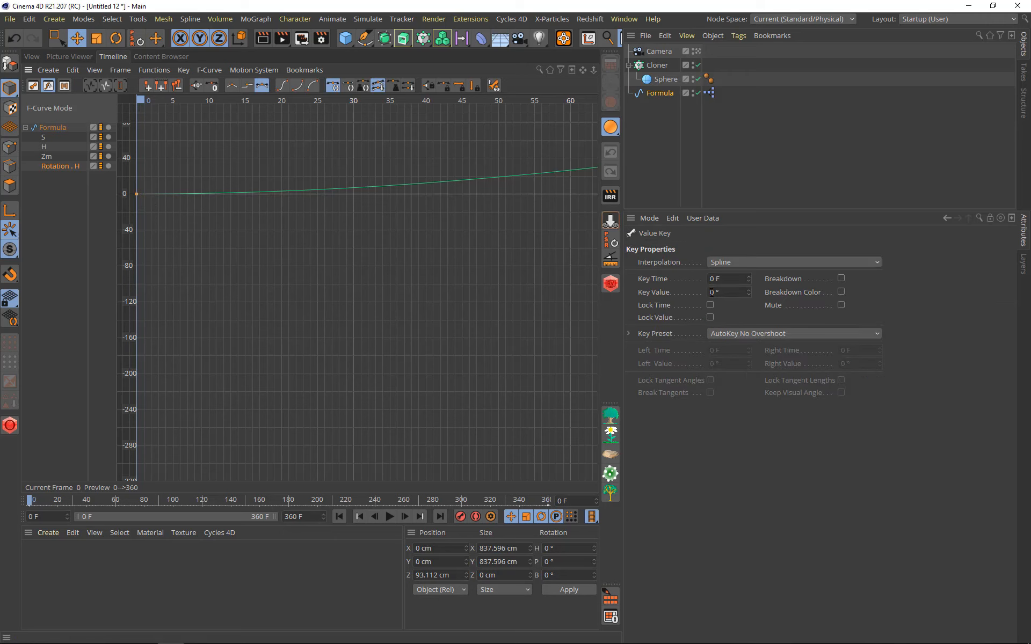
left_click(92, 86)
left_click_drag(591, 127, 118, 481)
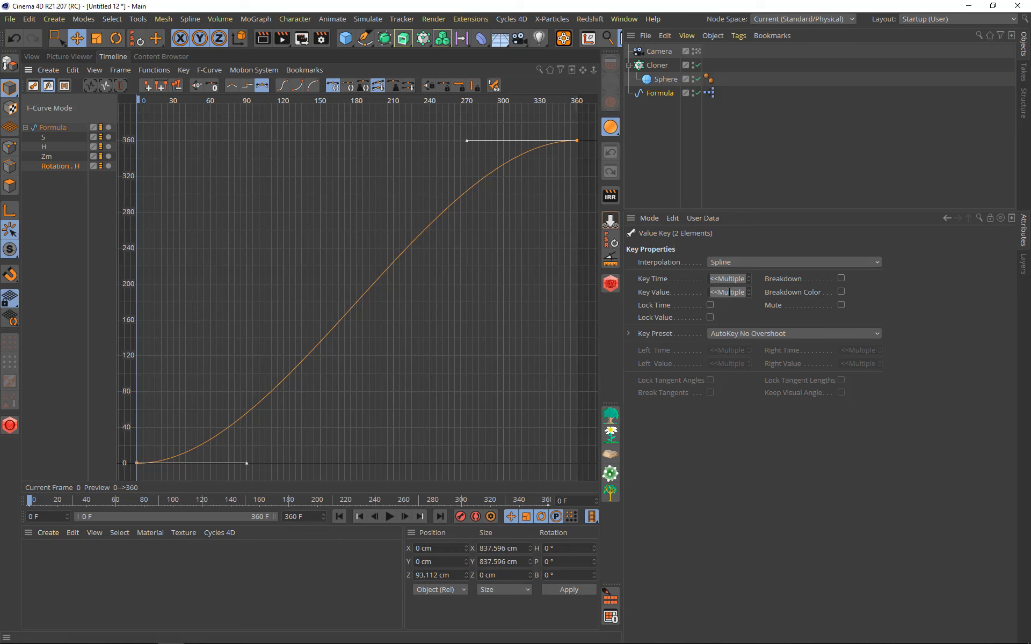
left_click(730, 292)
type("x+90")
key("Return")
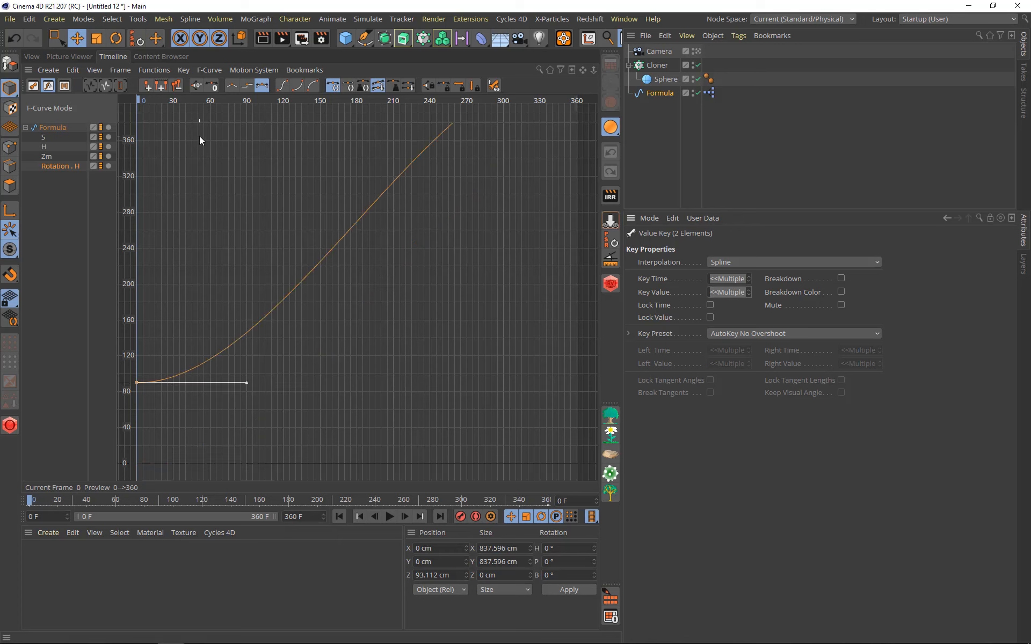
Step: Play the rotating spline animation in the viewport and stop it at frame 330
left_click(32, 57)
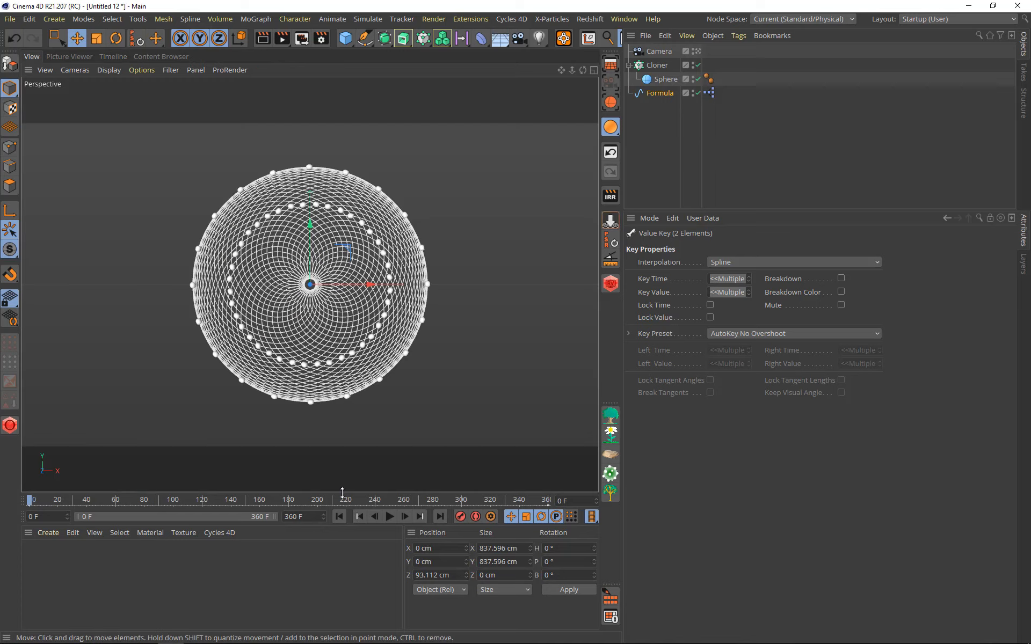
left_click(389, 517)
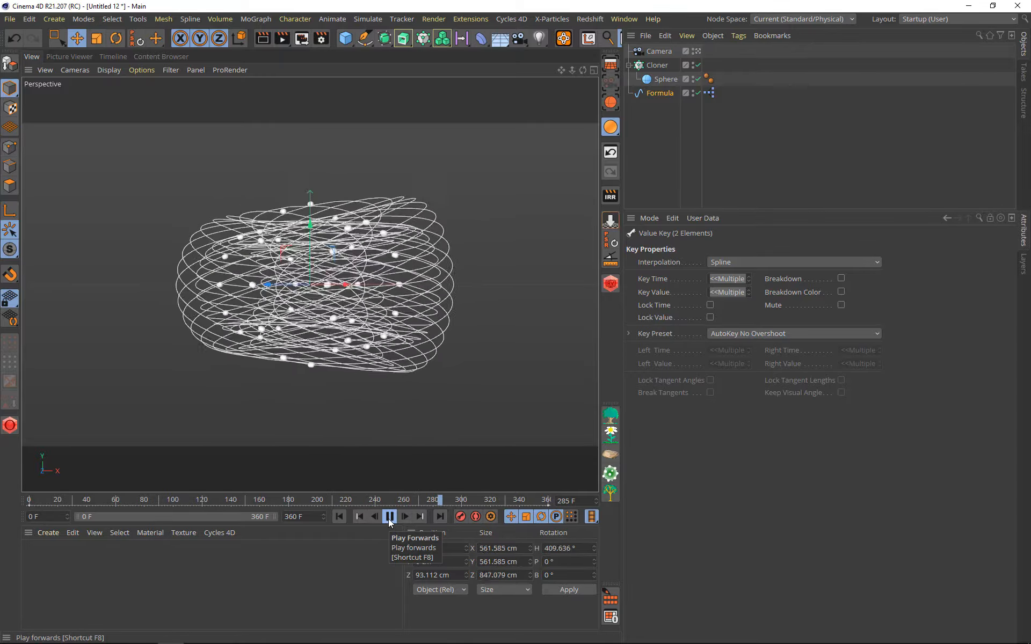
left_click(390, 521)
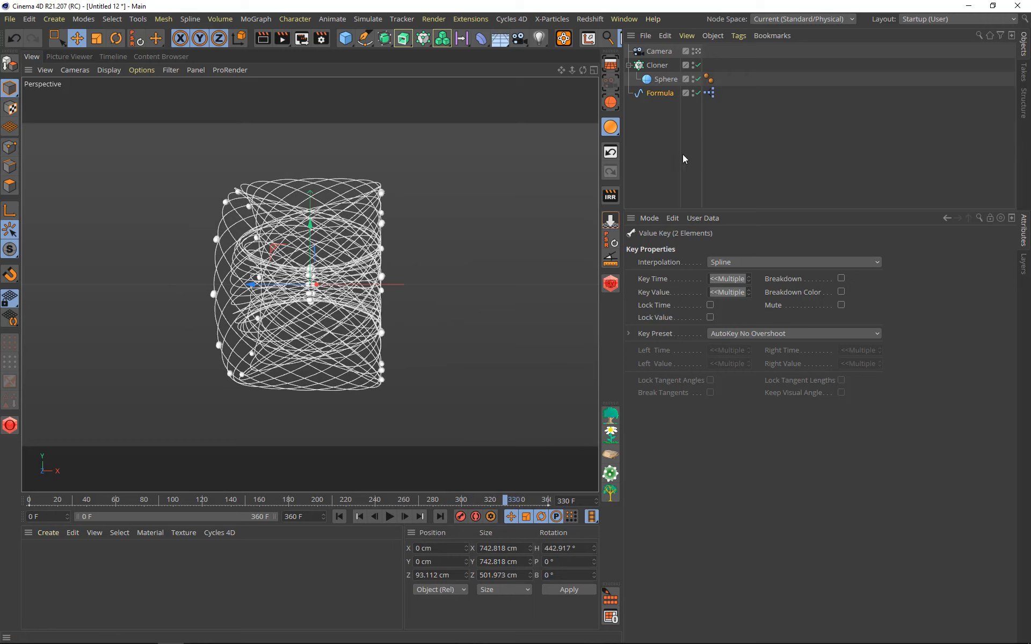
Step: Add a Random effector to the Cloner with position randomisation off and its color mode set to Effector Color
left_click(655, 66)
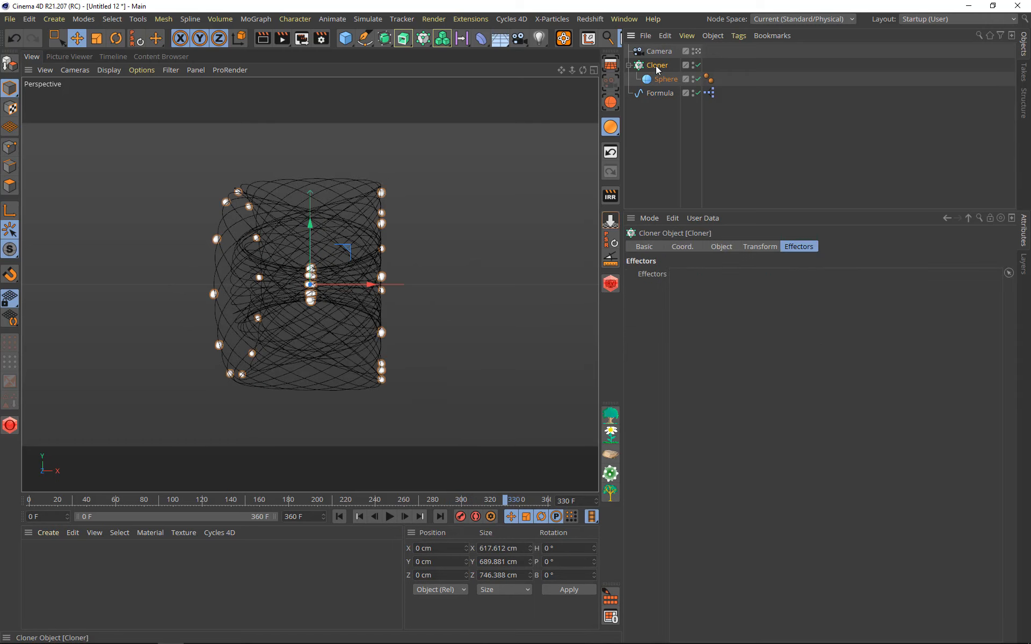
left_click(422, 43)
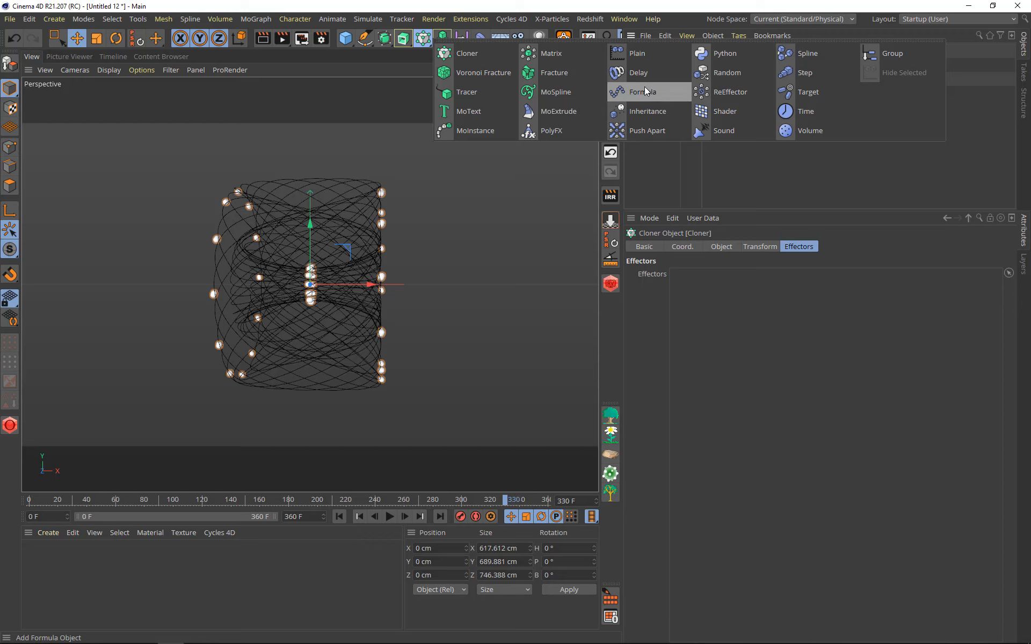
left_click(727, 75)
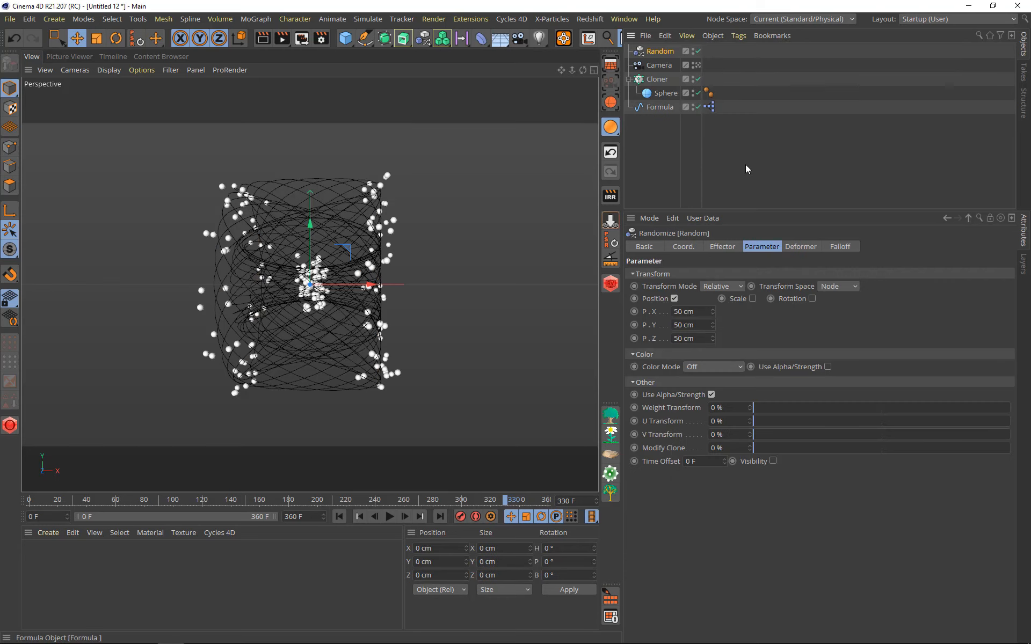
left_click(673, 299)
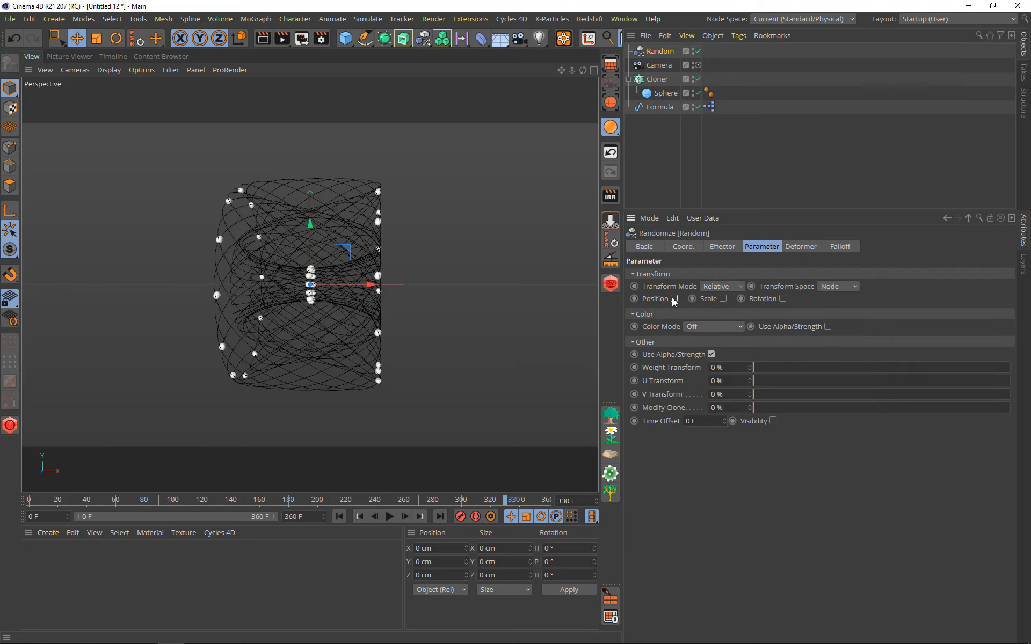
left_click(715, 328)
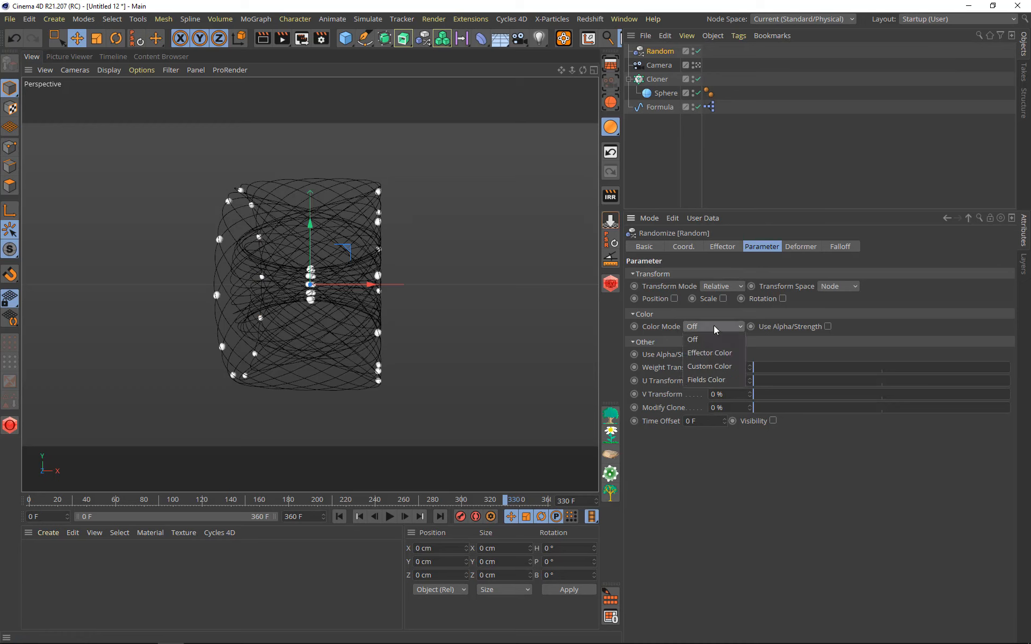
left_click(709, 353)
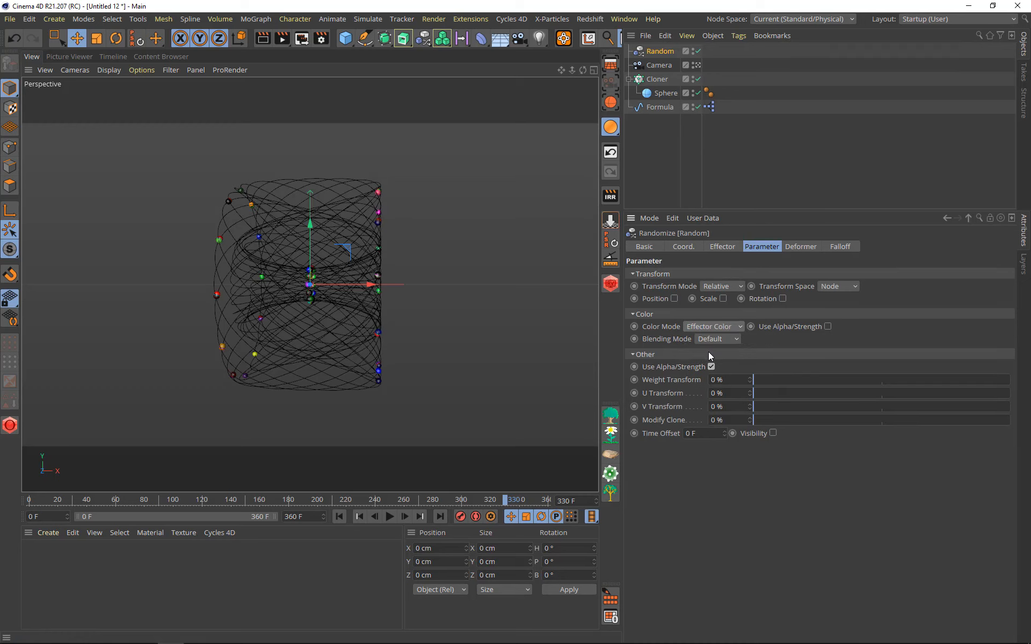
Step: Set the cloned Sphere's radius to 15 cm and check the Cloner's object properties
left_click(665, 94)
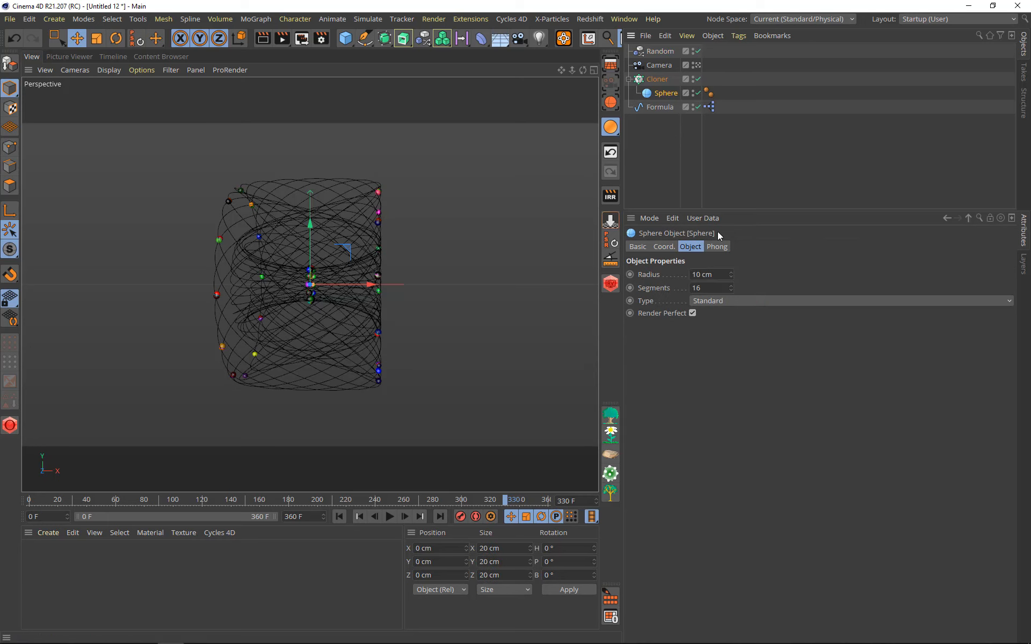
left_click_drag(731, 272, 732, 274)
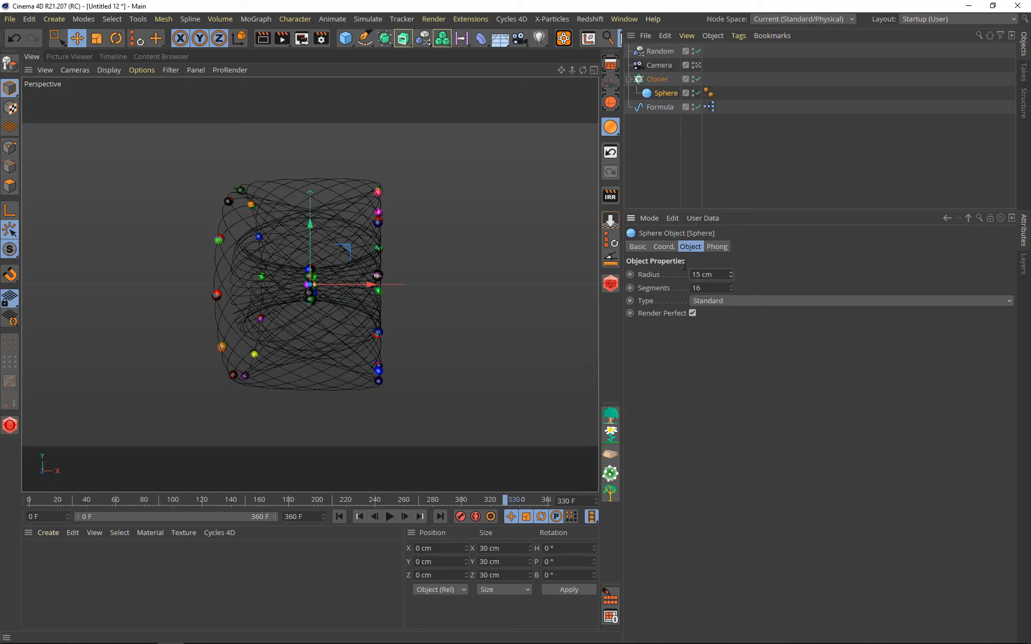
left_click(657, 79)
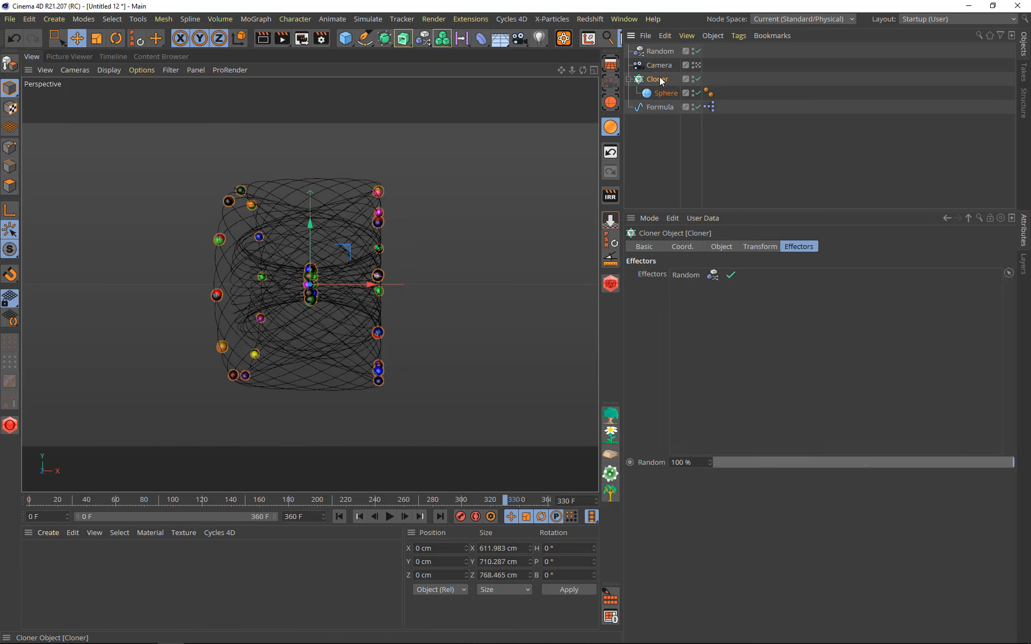
left_click(726, 247)
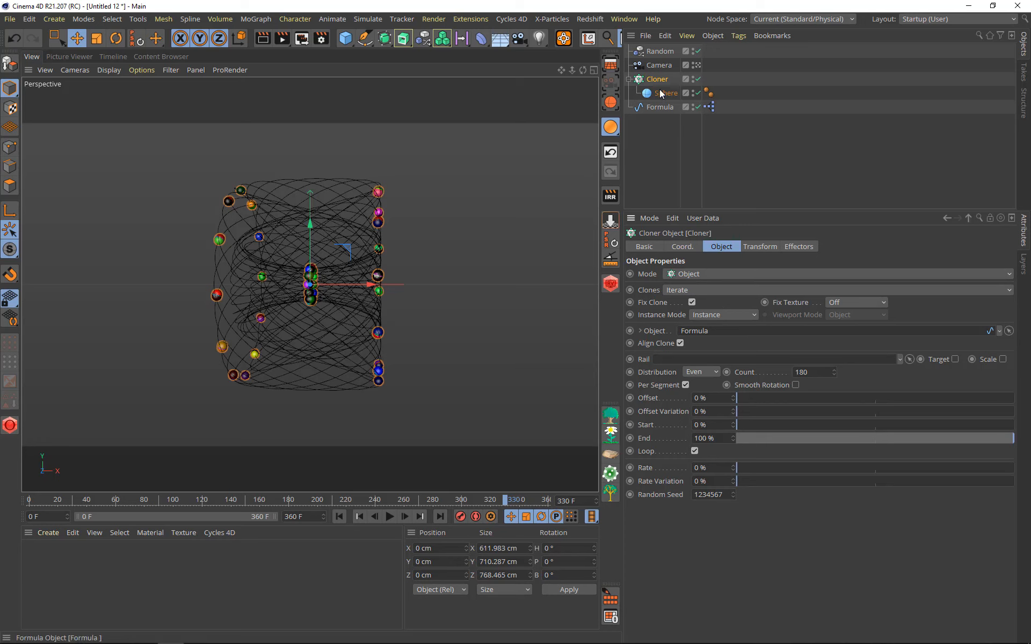
Step: Set the Random effector's color blending mode to Add
left_click(661, 51)
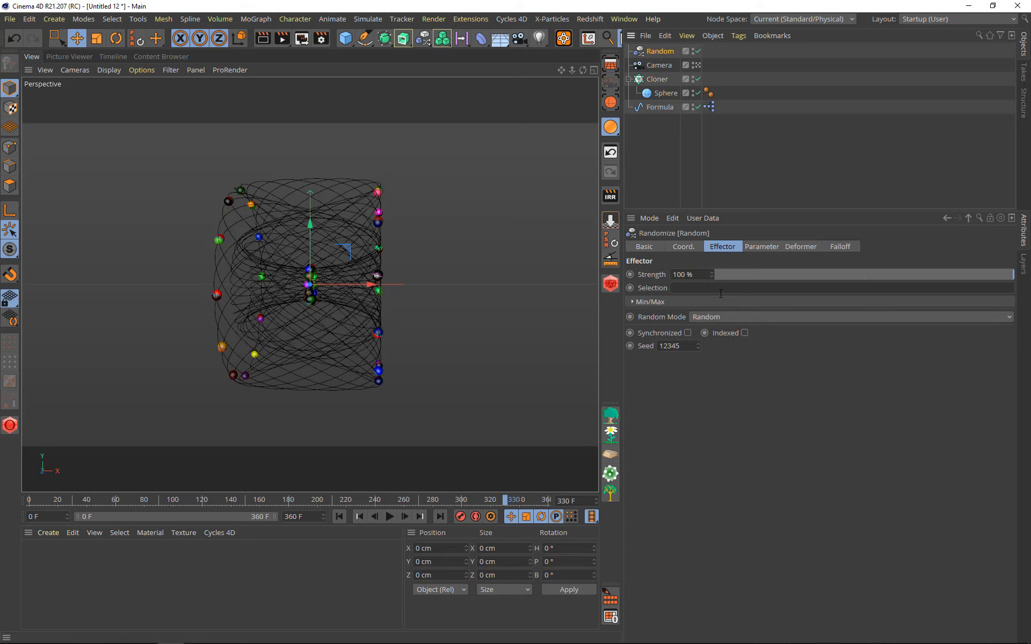
left_click(759, 247)
left_click(724, 339)
left_click(711, 366)
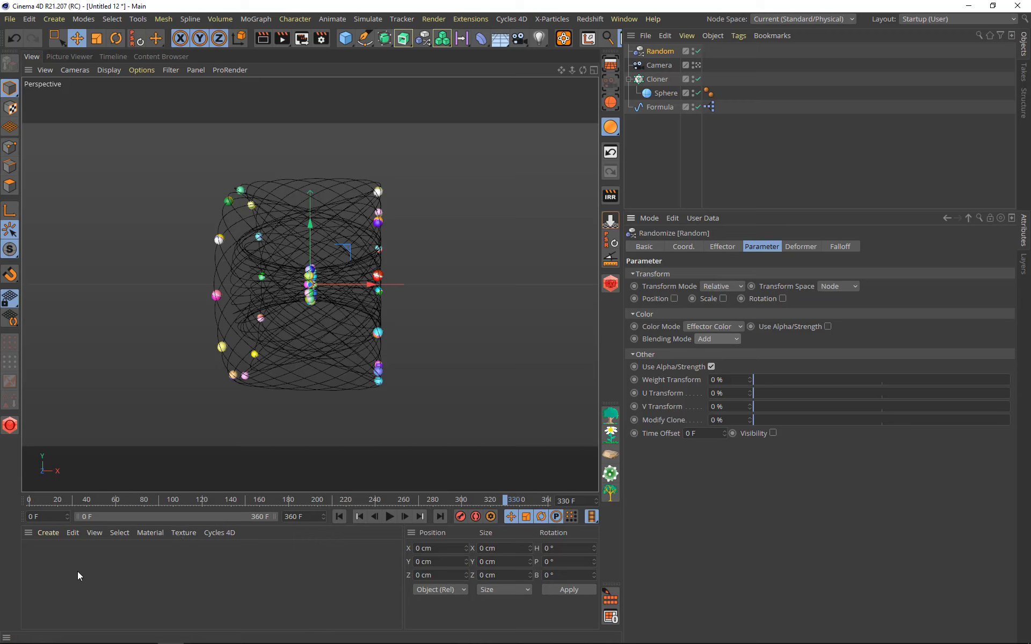
Step: Create a new Hair material for the spline
left_click(48, 534)
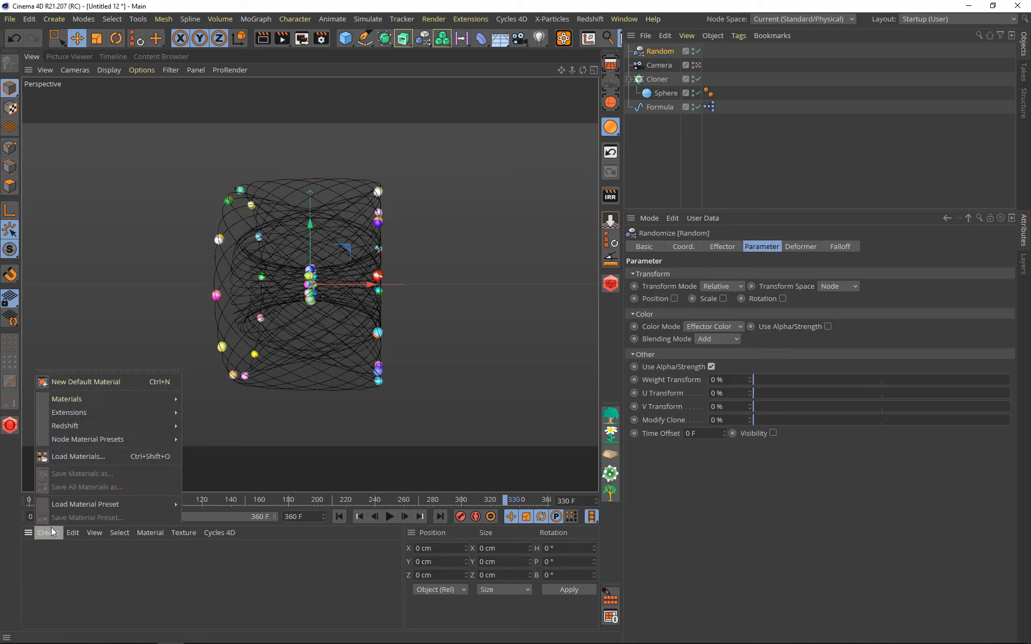
mouse_move(88, 398)
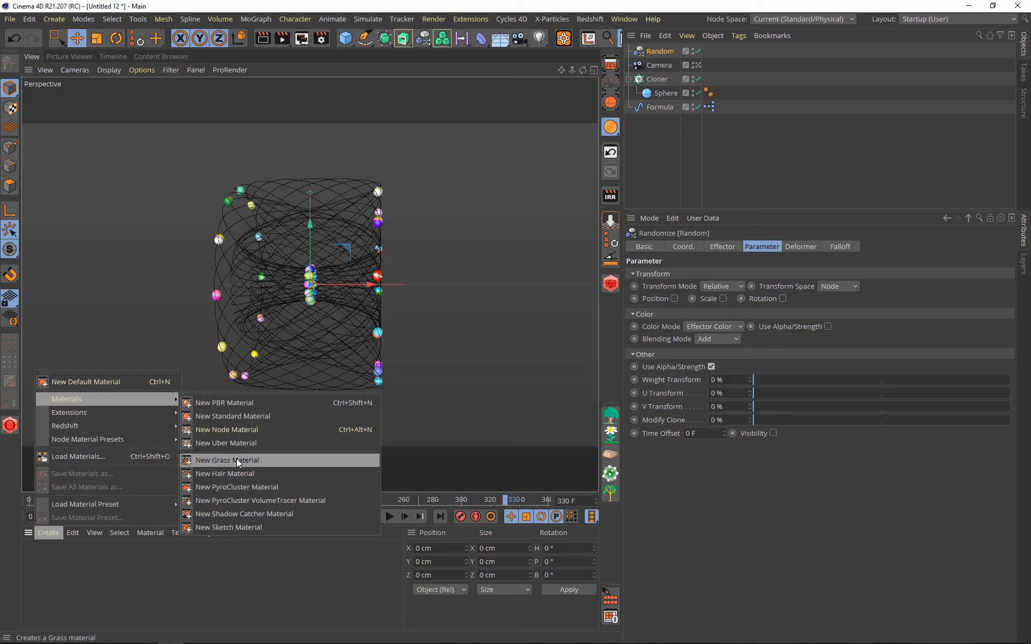
left_click(233, 474)
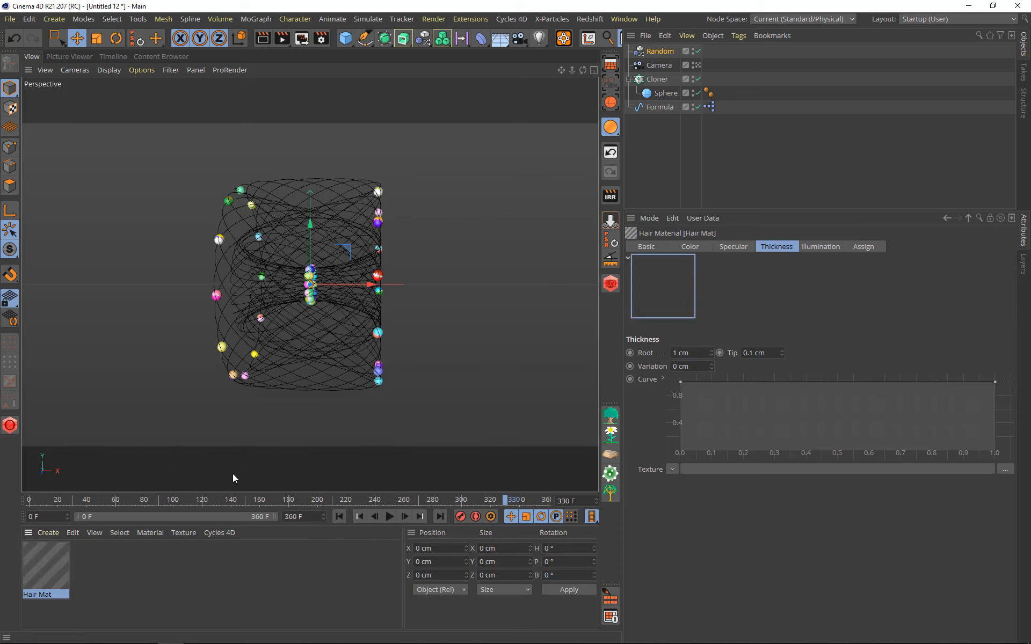
Step: Reduce the Hair material's color gradient to one knot and make it blue with H 220°, S 75%, V 100%
double_click(49, 568)
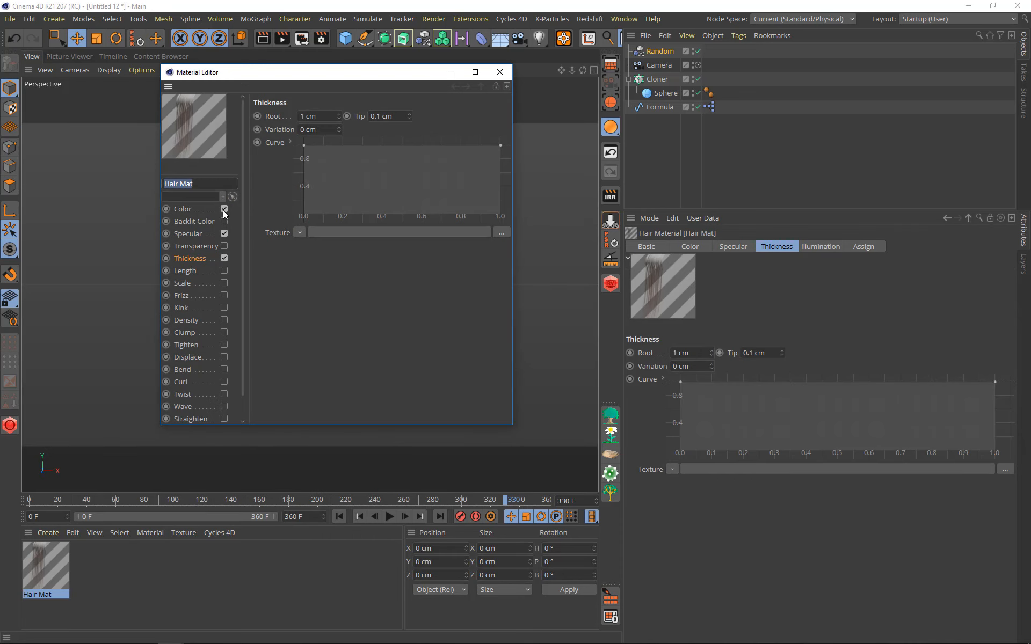
left_click(183, 209)
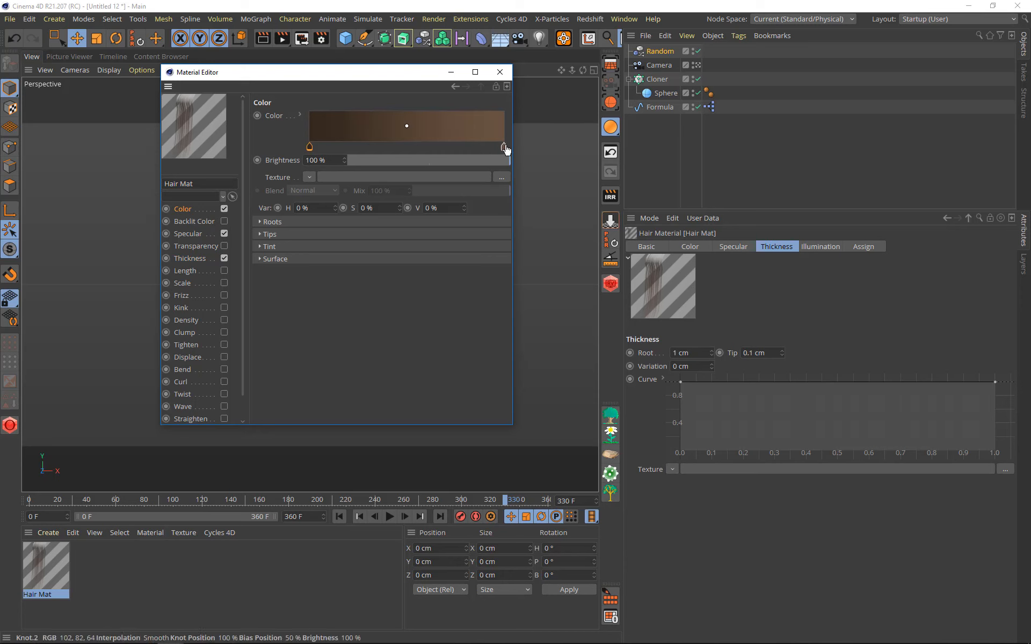
left_click_drag(501, 171, 501, 186)
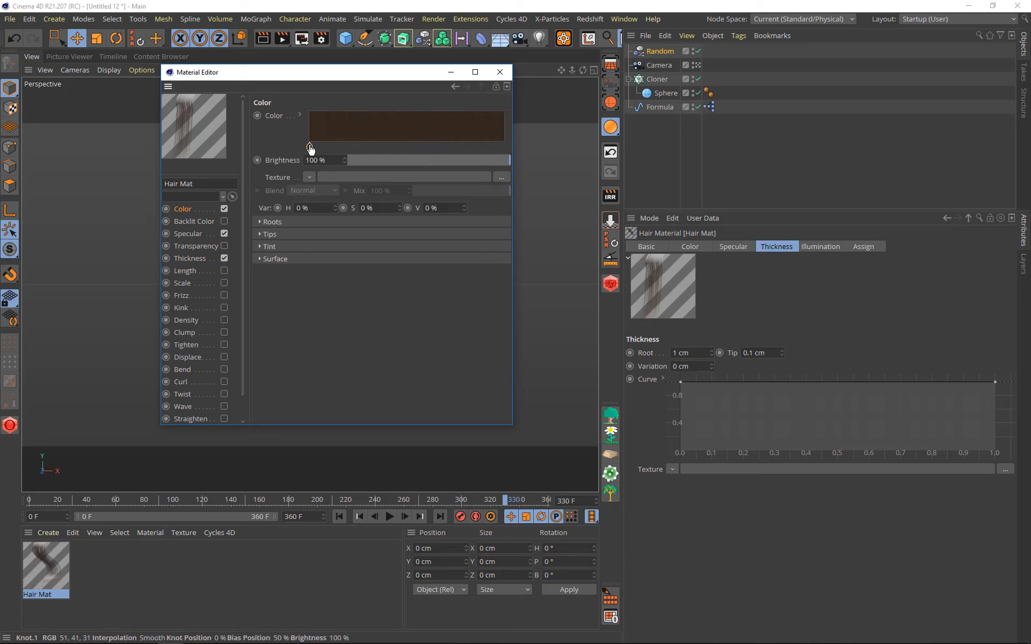
double_click(310, 147)
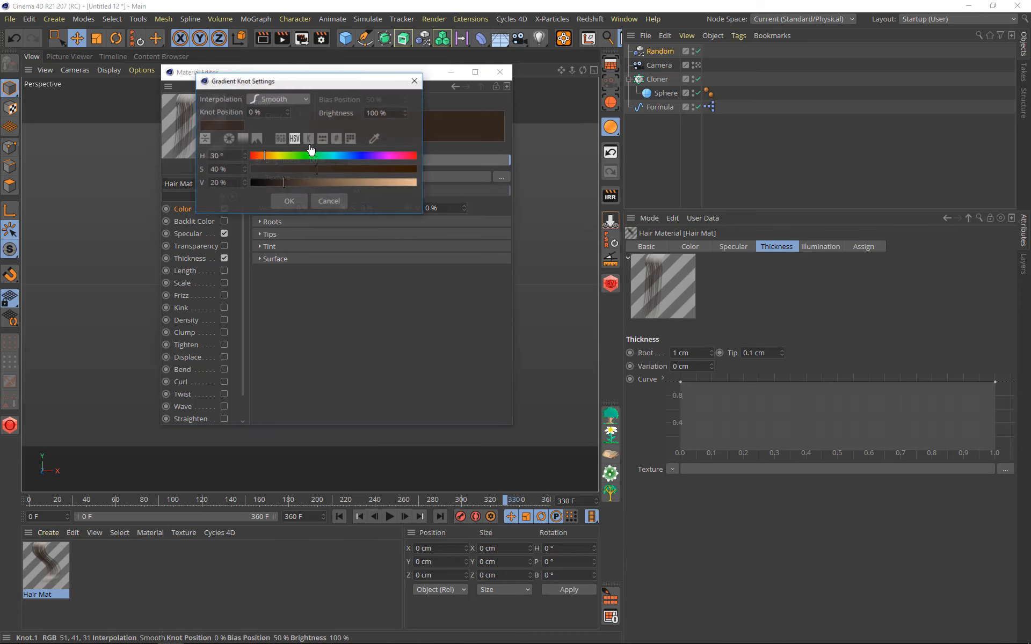
left_click(352, 155)
left_click_drag(382, 168, 420, 183)
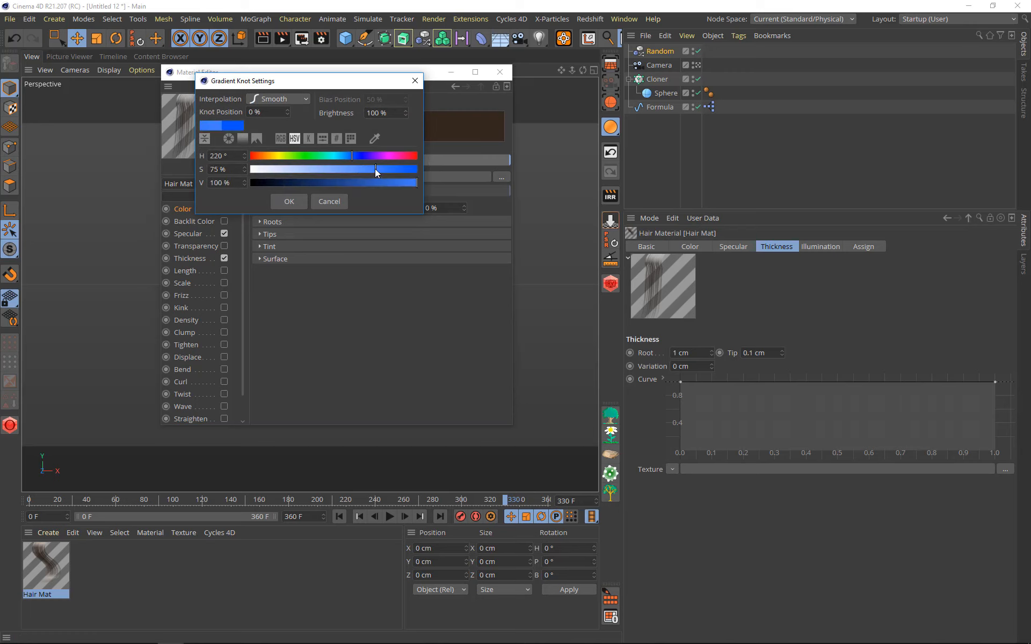
left_click(288, 202)
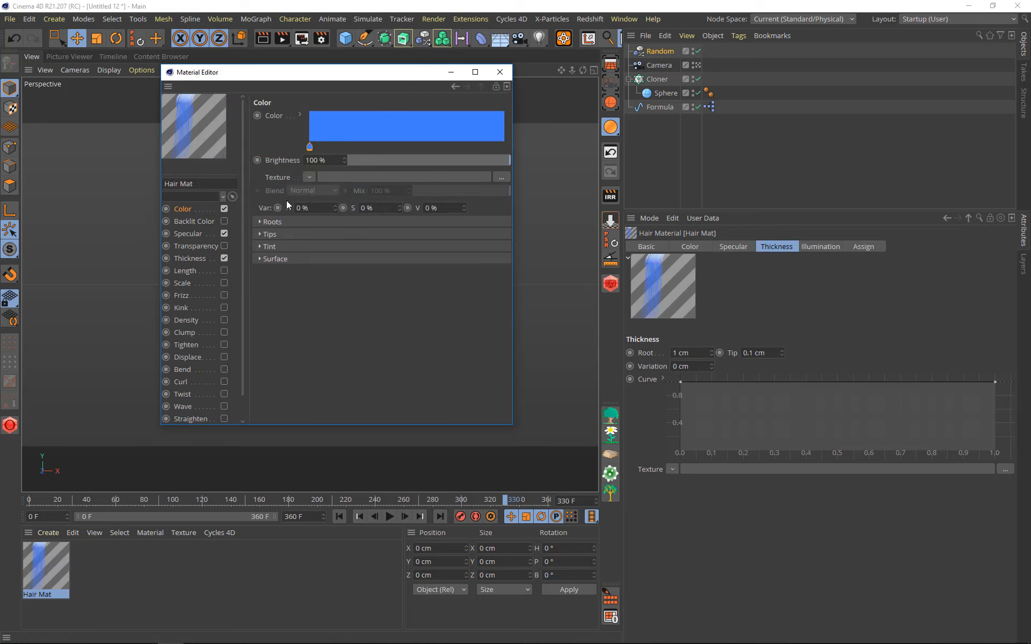
Step: Set the Hair material's root and tip thickness to 0.3 cm and close the material editor
left_click(186, 258)
left_click(317, 116)
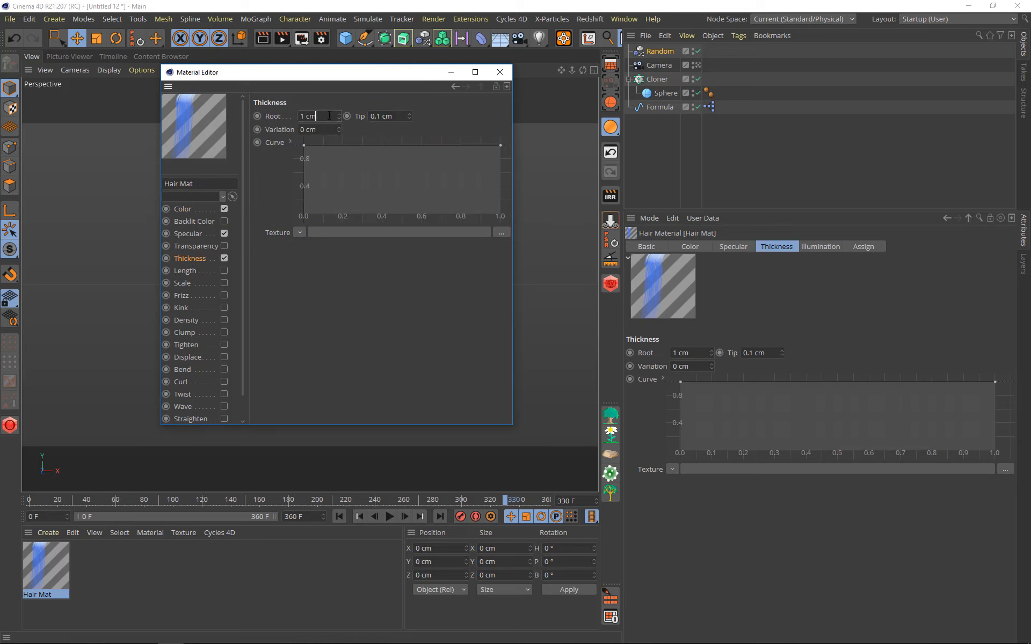
type(".3")
left_click(396, 116)
type(".3")
key("Return")
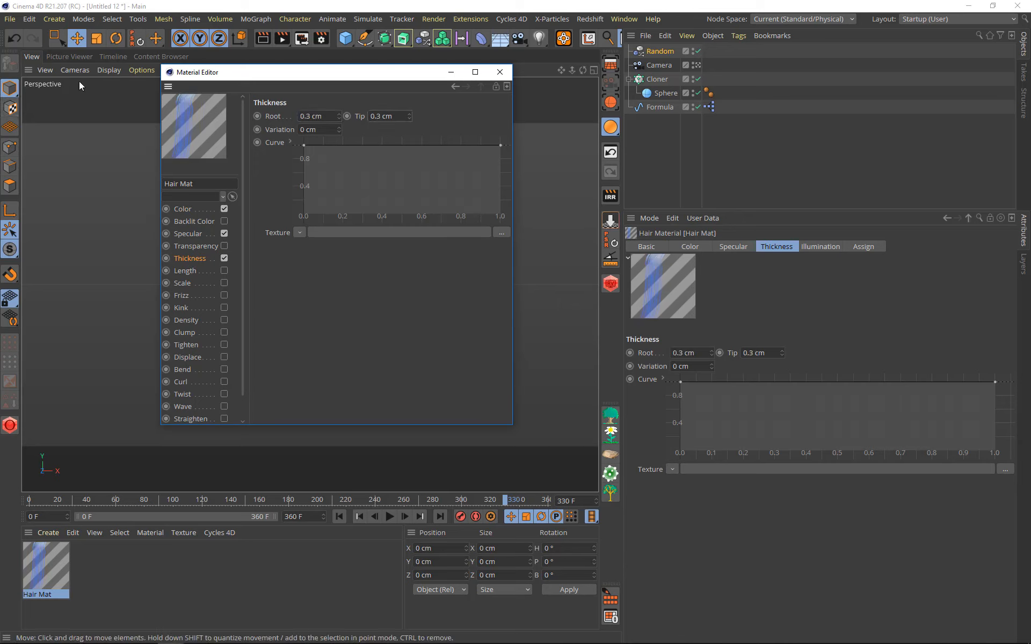
left_click(500, 72)
Step: Apply the Hair material to the Formula spline and render the view
left_click_drag(666, 117, 666, 107)
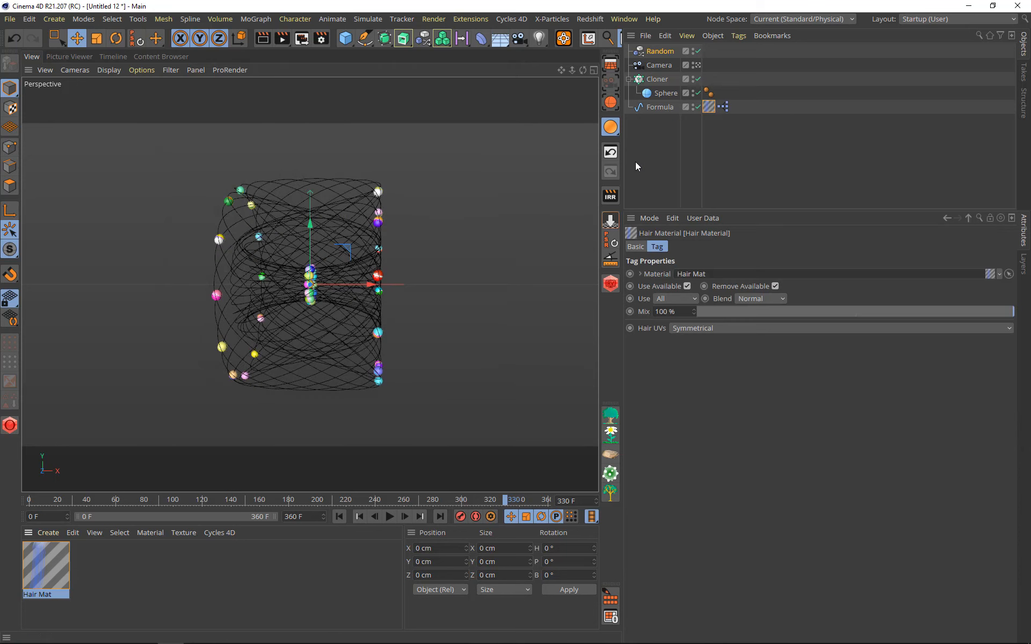
left_click(266, 40)
Step: Play the animation to frame 159, render that frame in the viewport, and resume playback
left_click(390, 517)
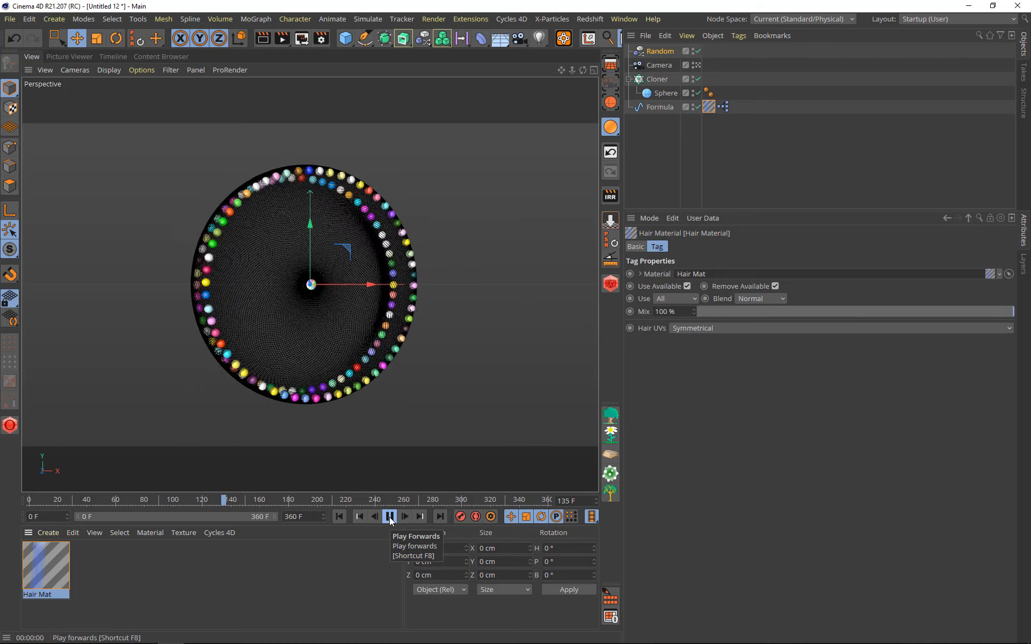
left_click(390, 518)
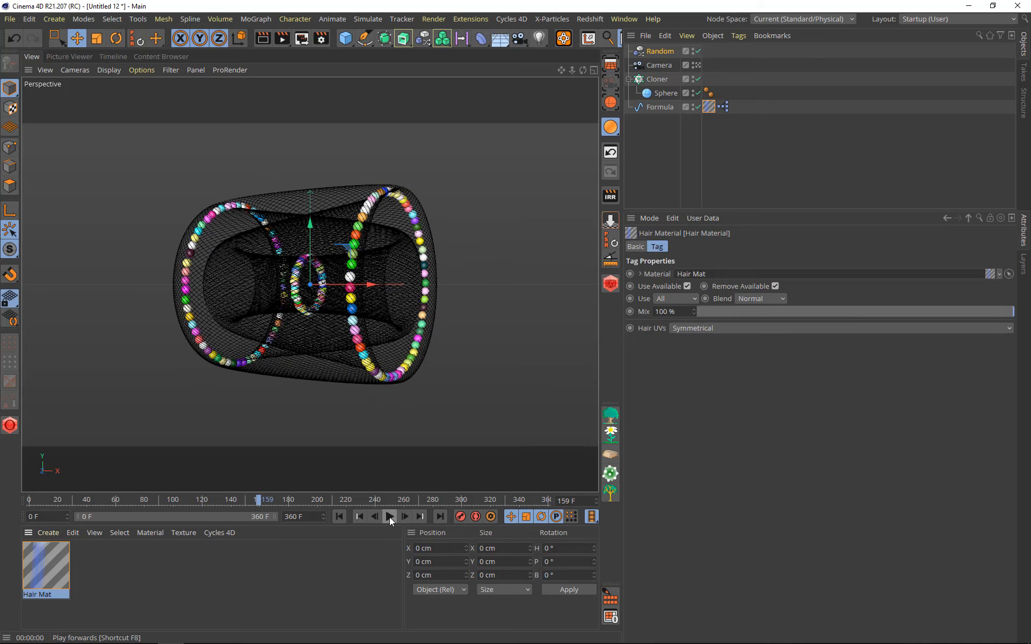
left_click(263, 38)
left_click(390, 516)
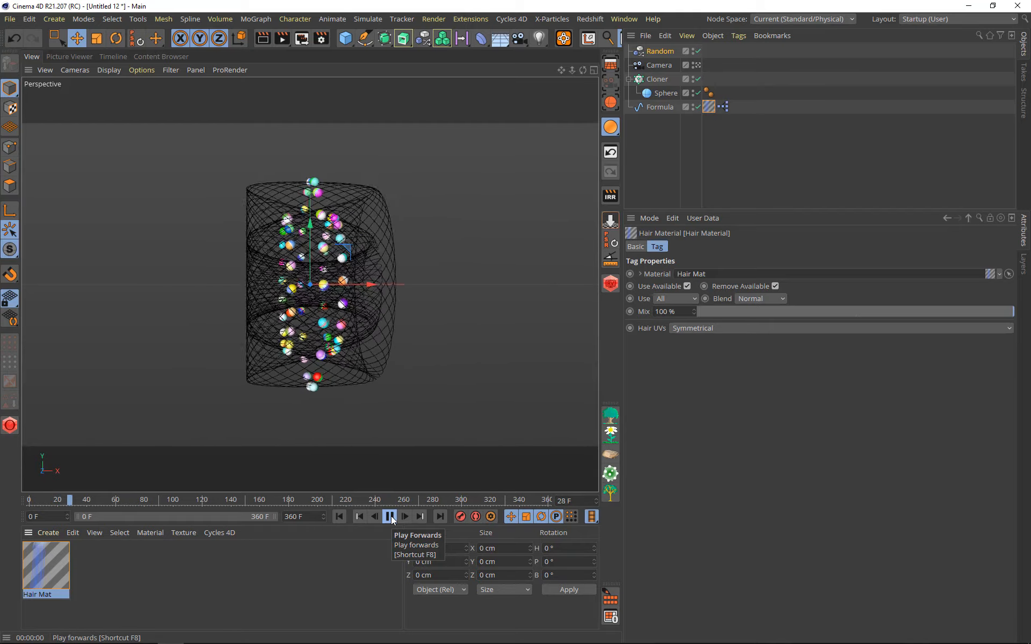
Step: Stop the animation and play the sample formula clips in the video player
left_click(390, 516)
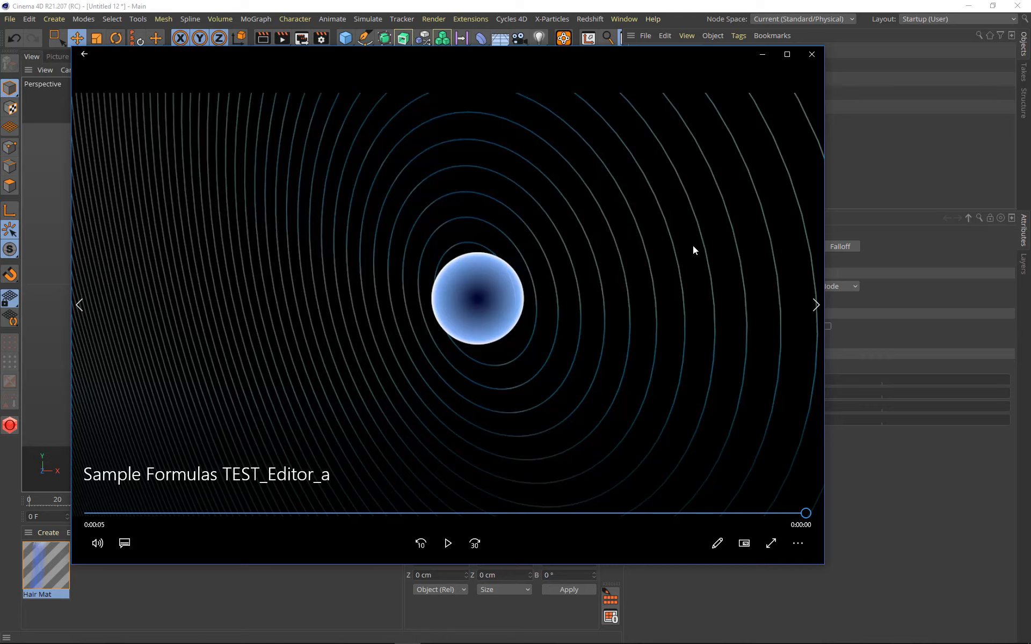
left_click(444, 545)
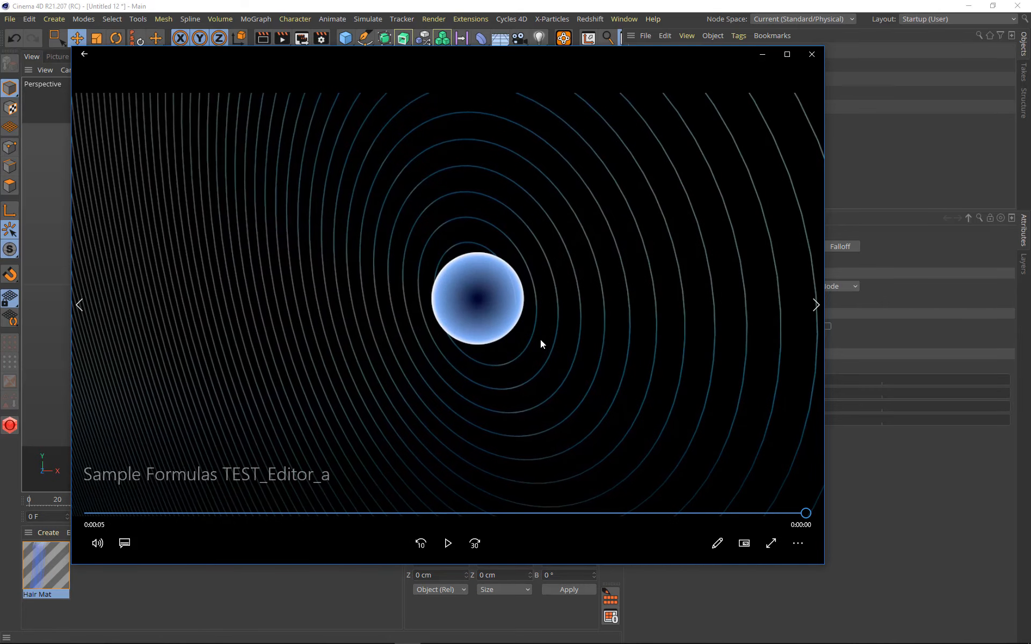
left_click(448, 544)
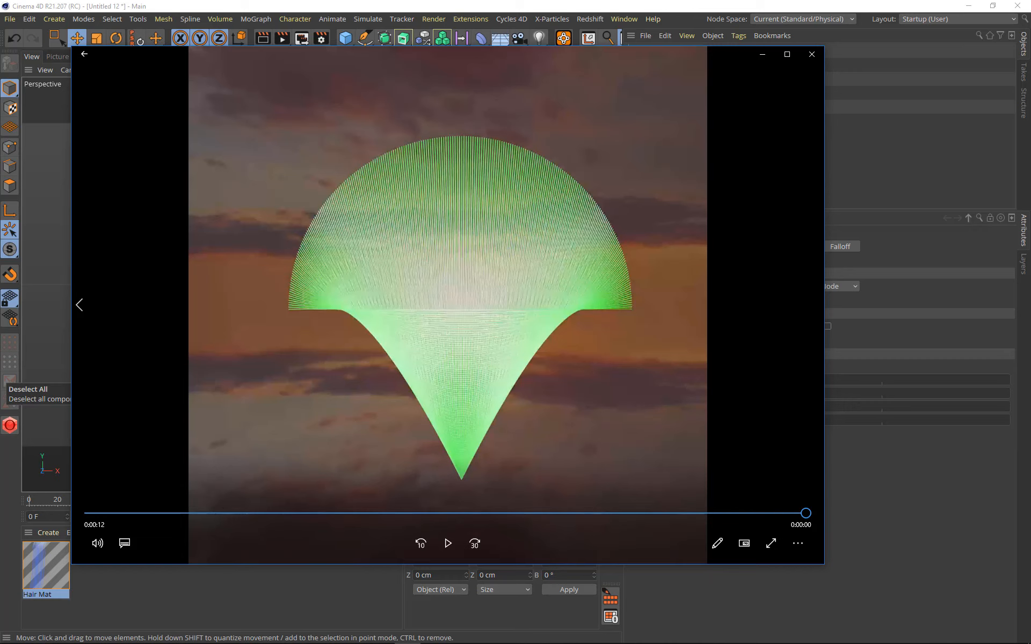
Step: Switch to the web browser, examine the equations and coefficient tables in Wikipedia's NACA airfoil article, and close the browser
left_click(224, 643)
scroll(649, 387, "down", 10)
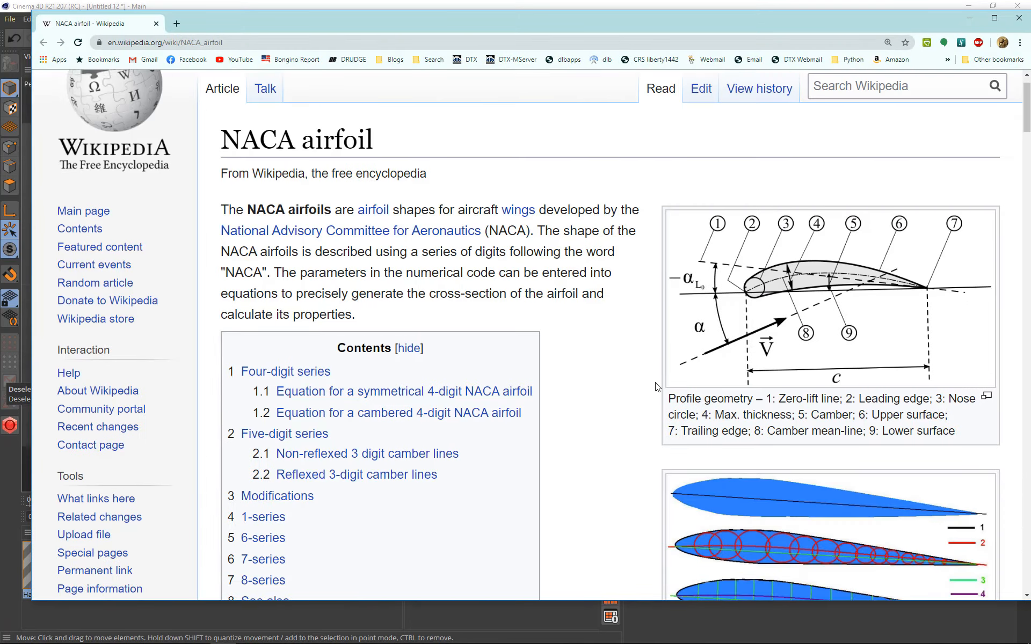
scroll(652, 388, "down", 20)
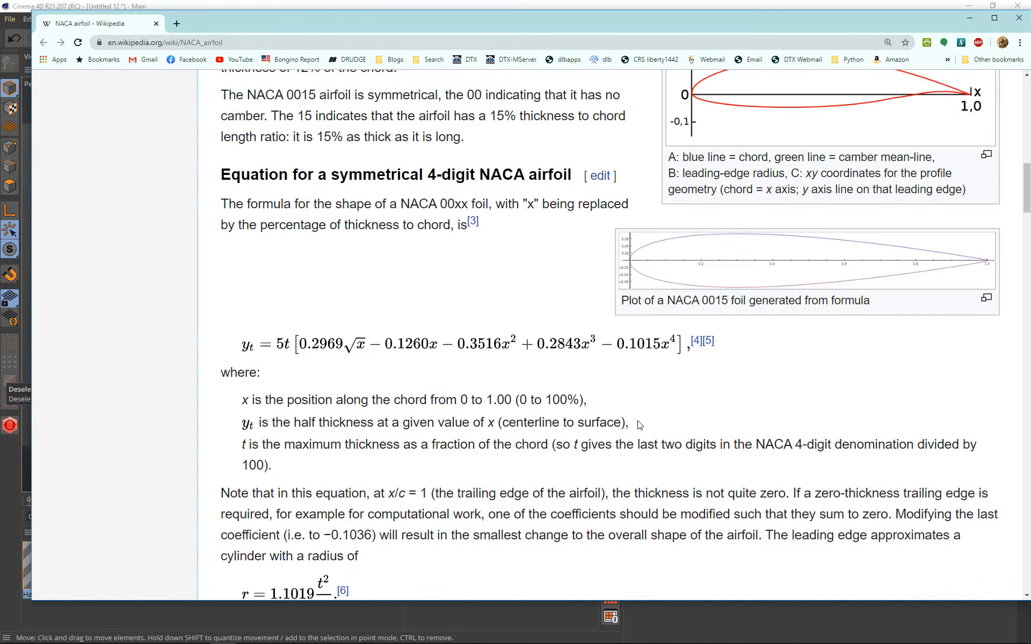
scroll(605, 421, "down", 6)
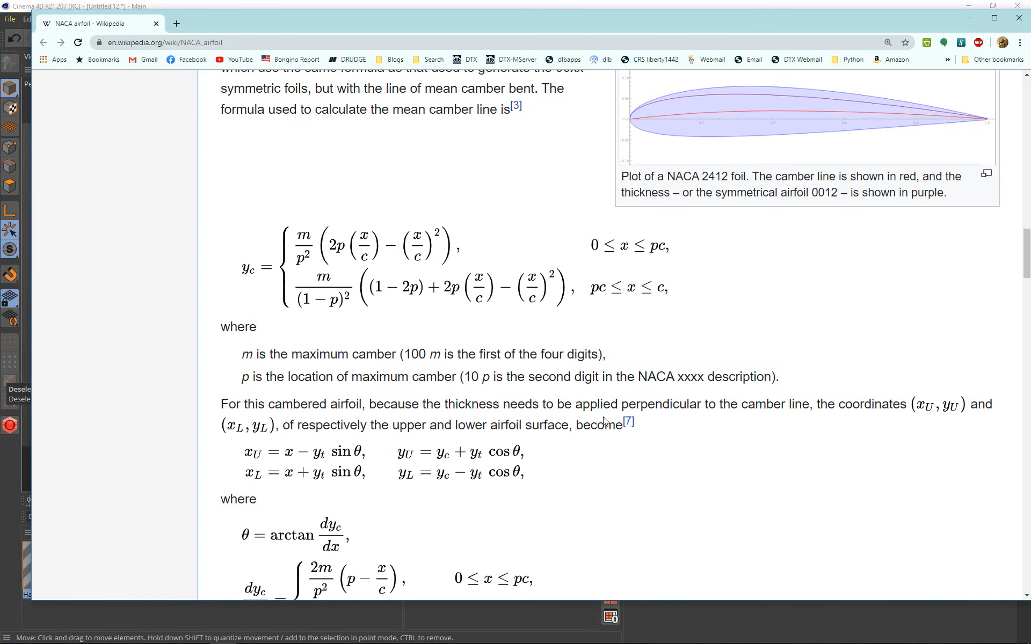
scroll(605, 421, "down", 10)
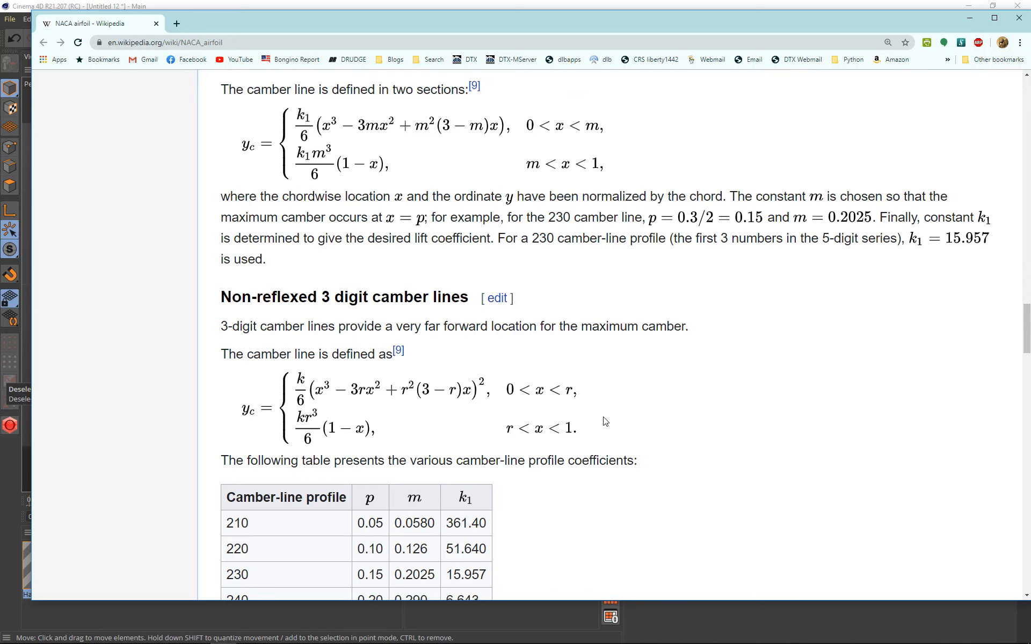
scroll(605, 422, "down", 9)
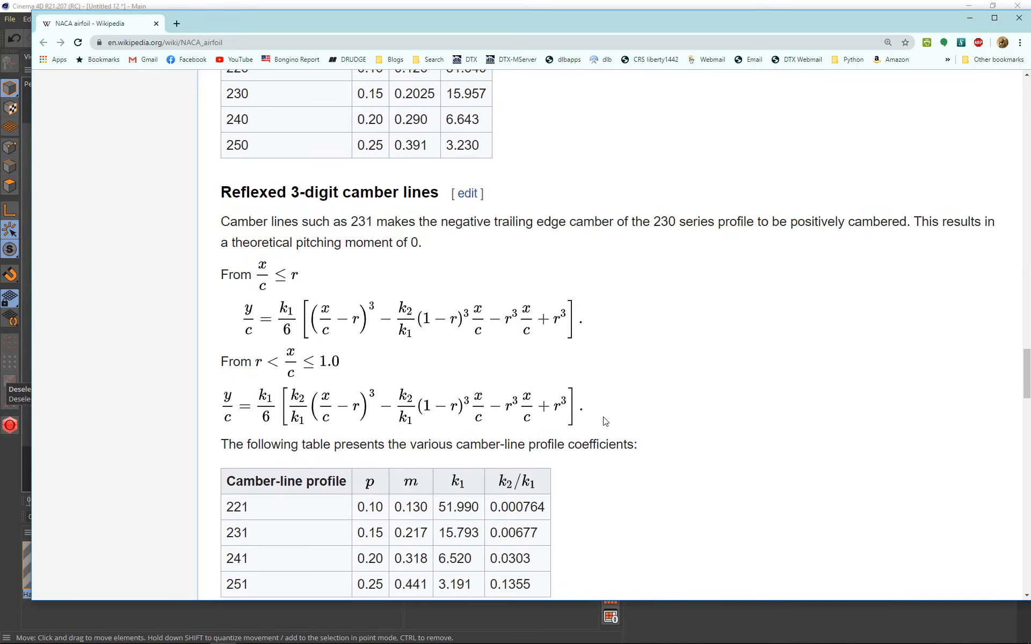
scroll(605, 420, "down", 8)
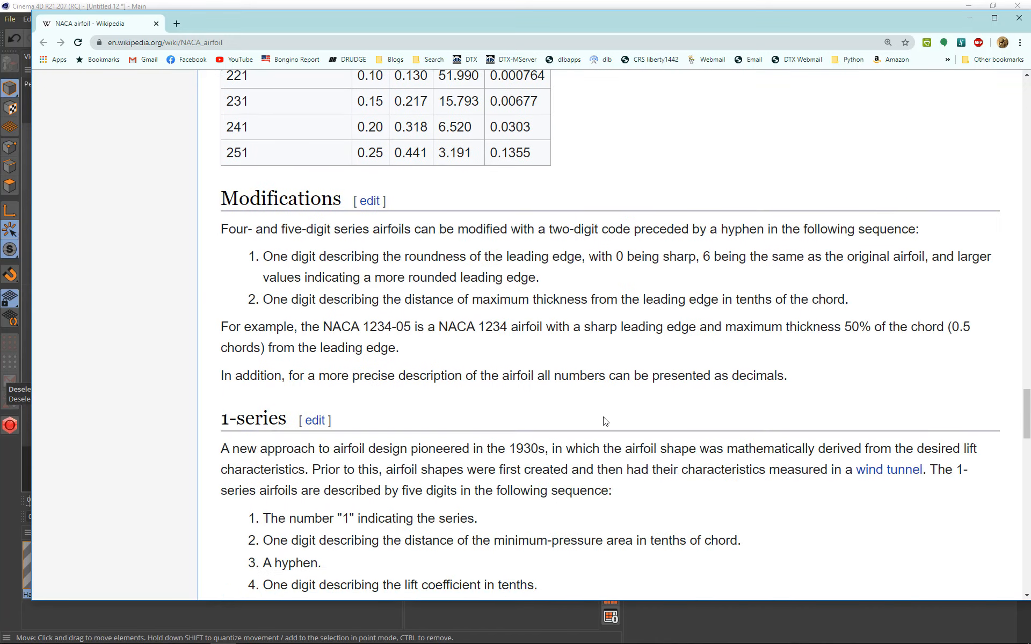
scroll(605, 422, "down", 11)
left_click_drag(1020, 486, 1021, 124)
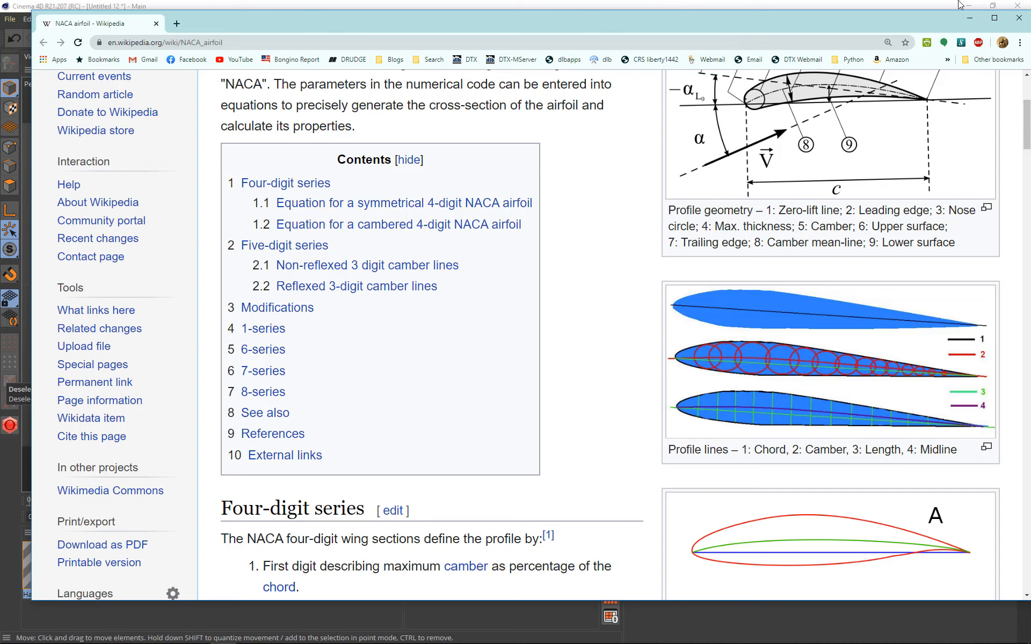
left_click(1019, 17)
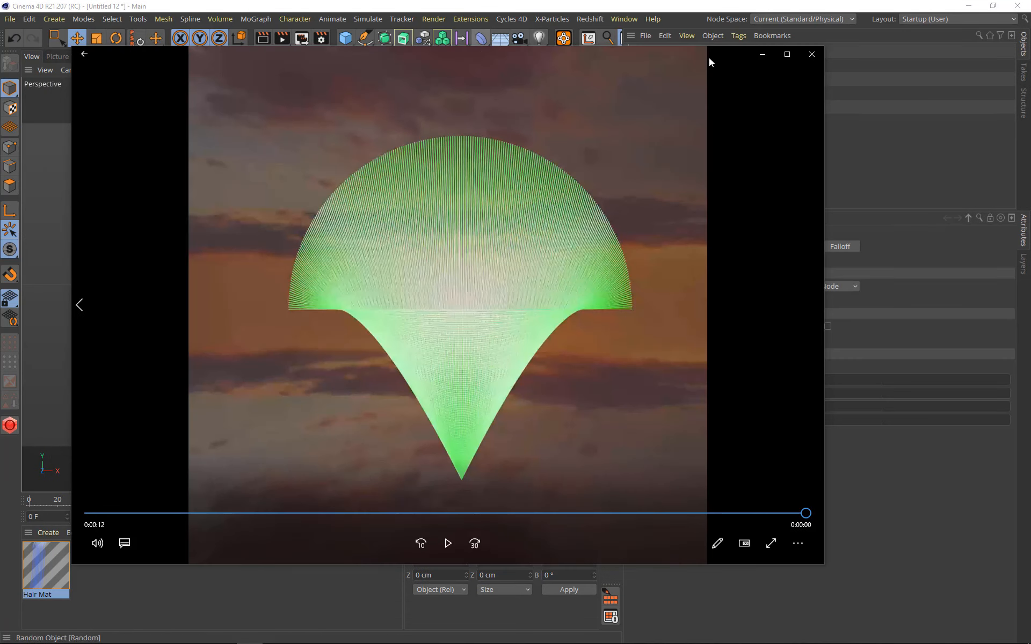
Step: Close the video player and switch to the airfoil rigged 2.c4d document
left_click(812, 54)
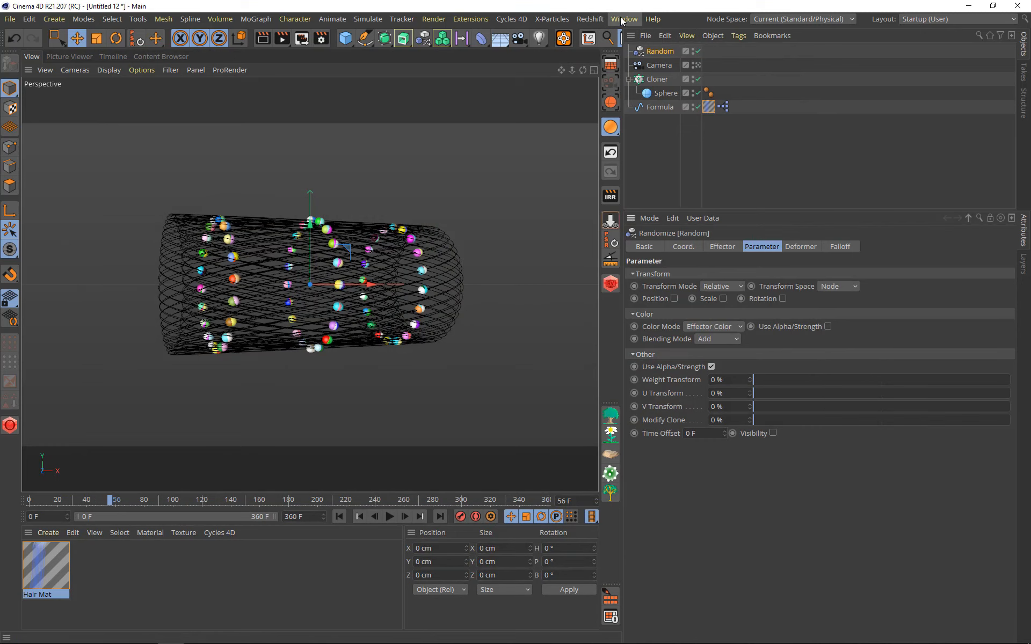
left_click(623, 19)
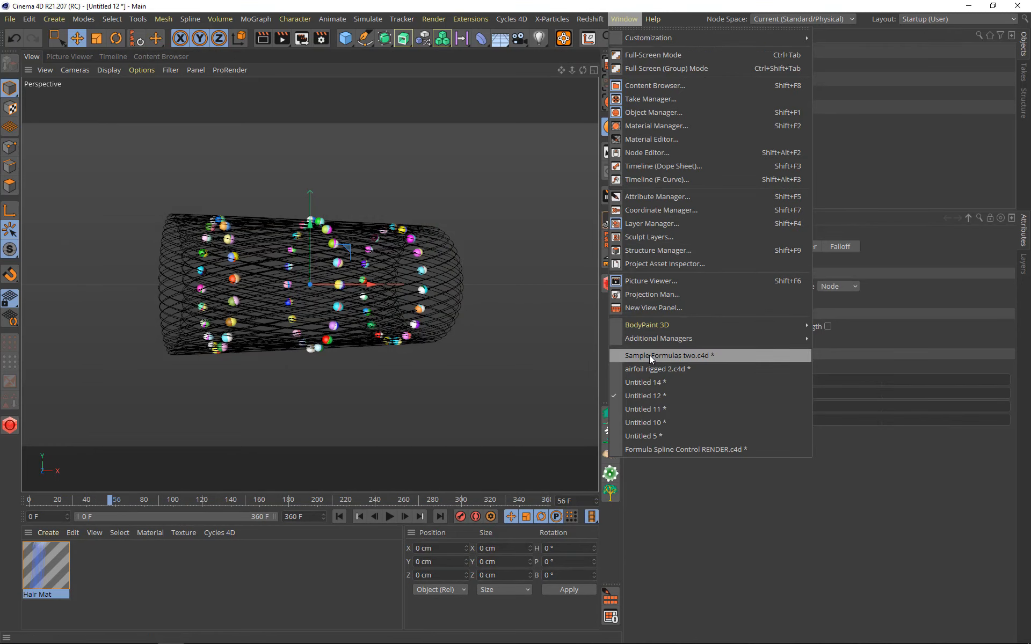
left_click(647, 370)
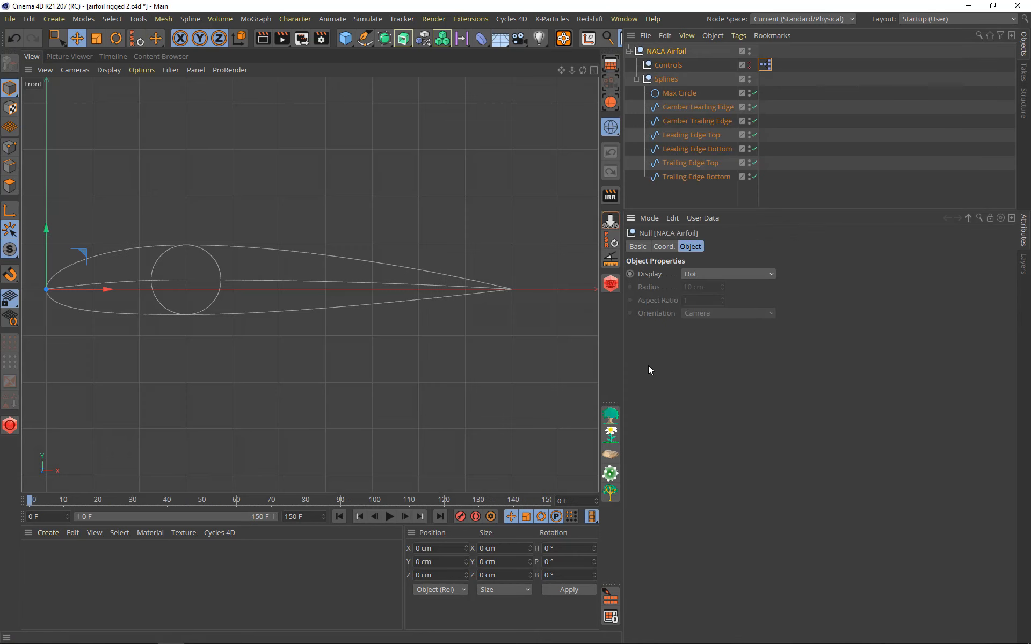
Step: Examine the formulas of the camber, leading edge and trailing edge splines in the NACA Airfoil rig
left_click(679, 107)
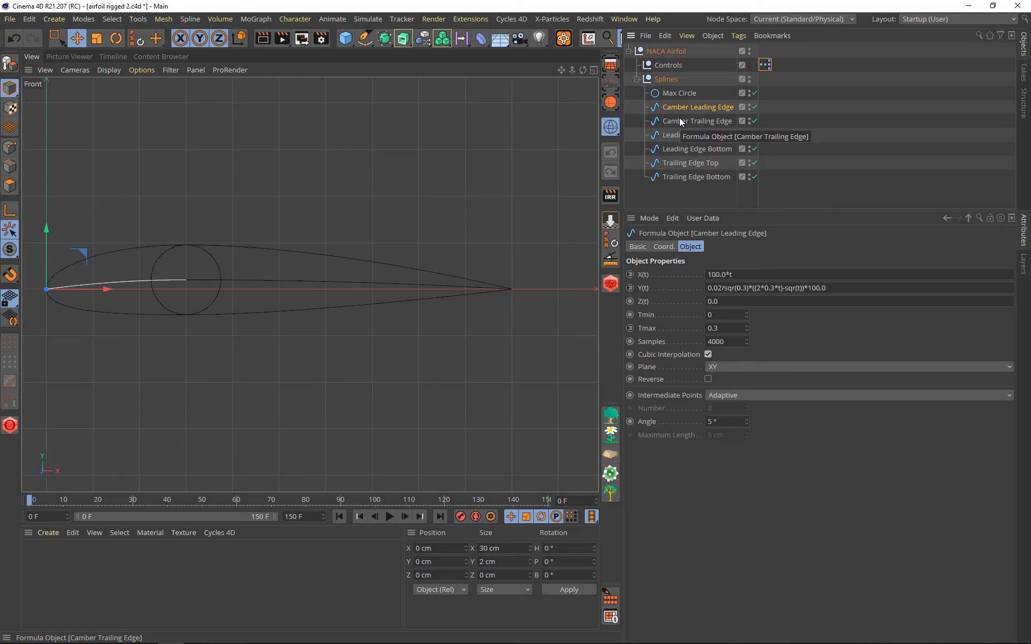
left_click(679, 119)
left_click(675, 133)
left_click(673, 151)
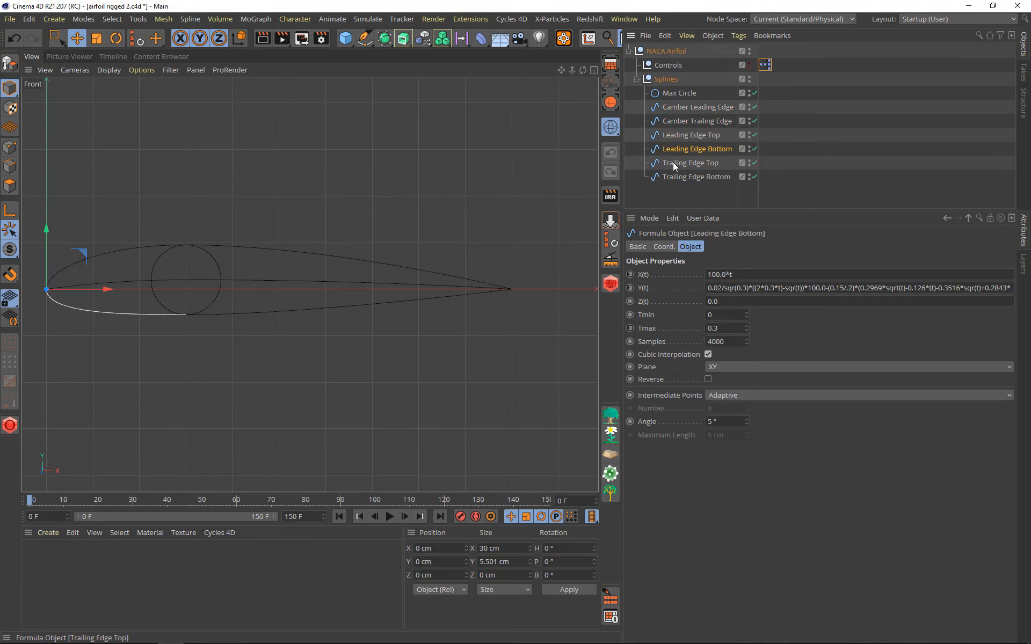
left_click(672, 164)
left_click(673, 177)
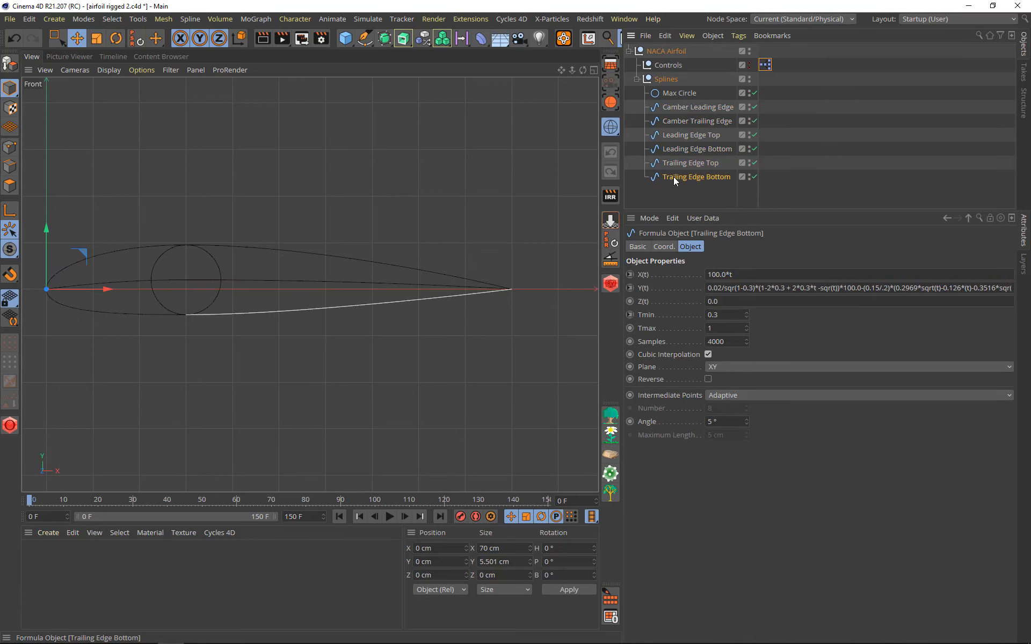
left_click(674, 164)
left_click(676, 153)
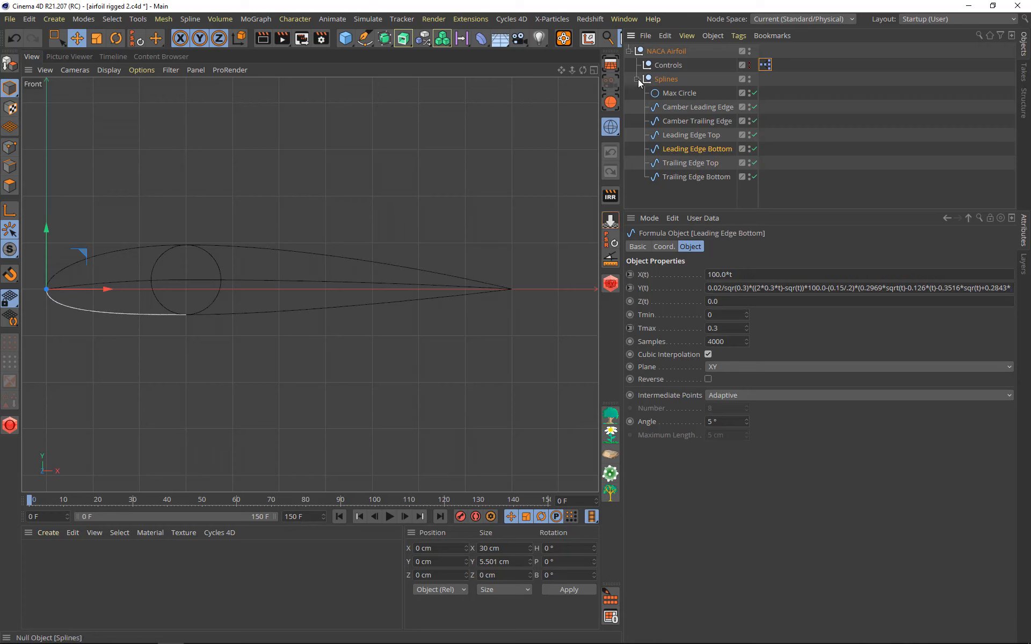
Step: Collapse the Splines group and set the airfoil Controls to chord length 104, maximum camber 3.5% and camber position 28%
left_click(636, 79)
left_click(669, 65)
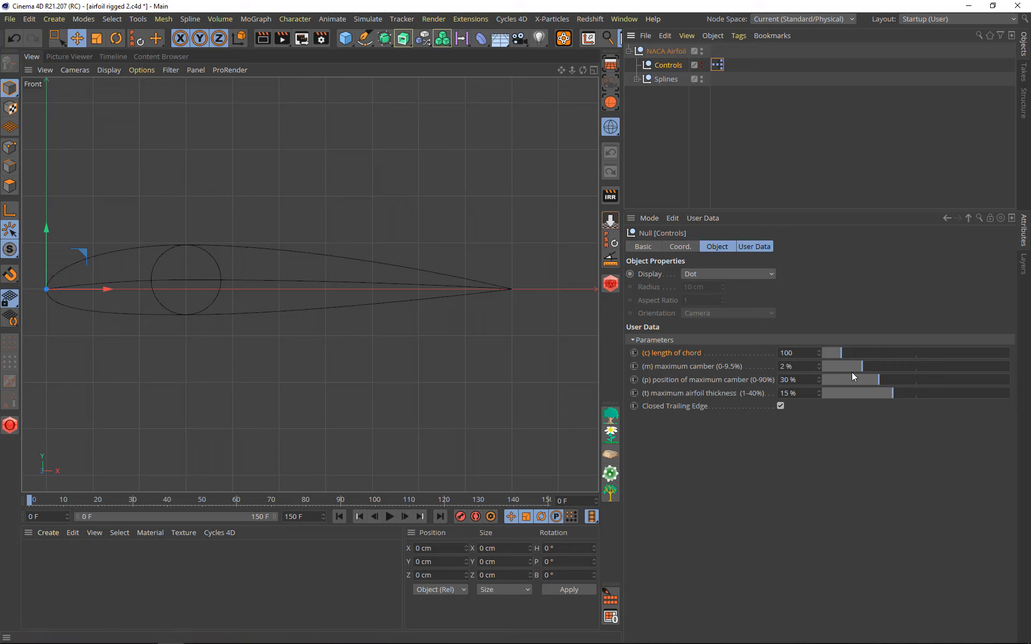
left_click_drag(862, 363, 875, 409)
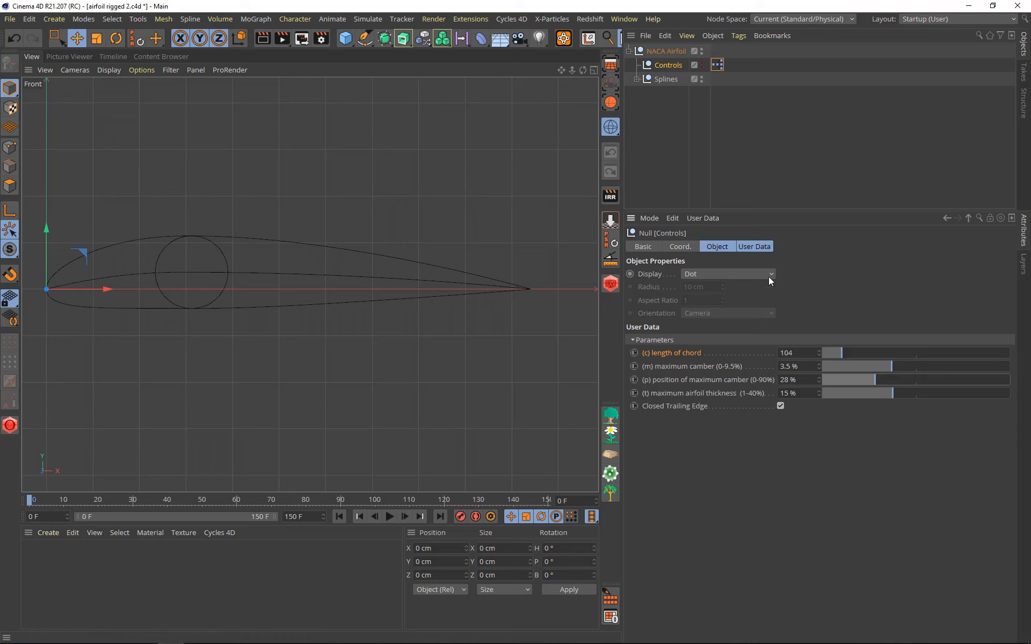
Step: Switch to the Sample Formulas two.c4d document and nudge the coscossin-sinsin formula's a parameter, leaving it at 1
left_click(624, 21)
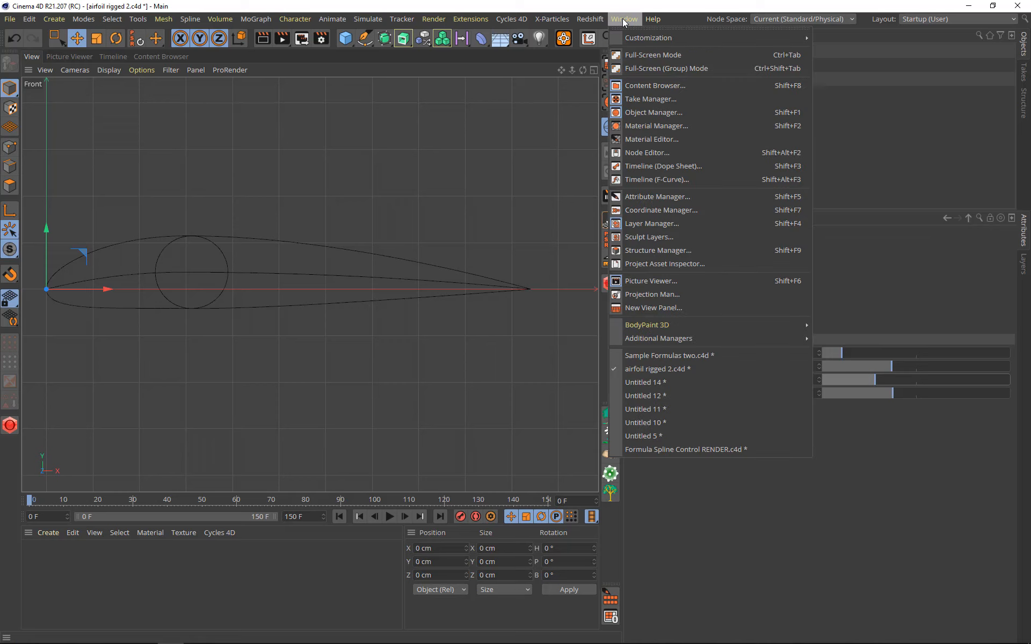
left_click(646, 354)
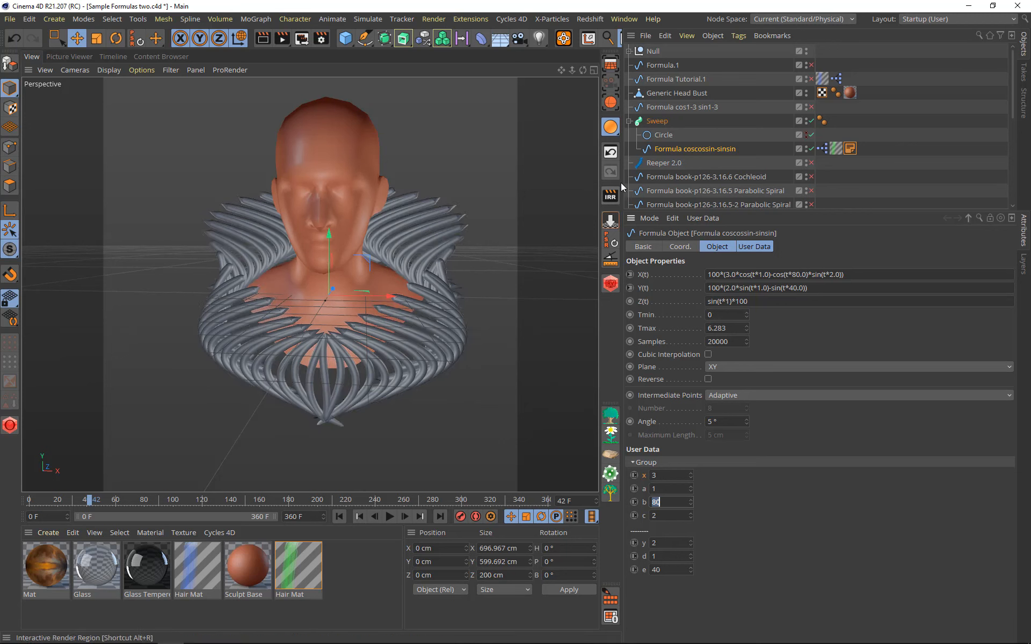
left_click(691, 490)
left_click(691, 486)
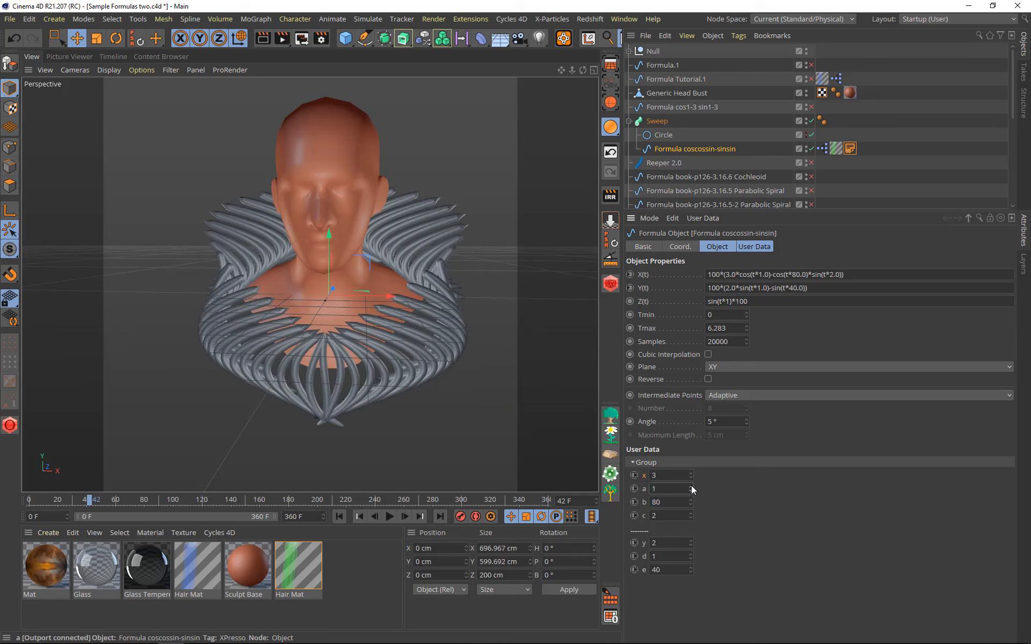
Step: Try x values including 2, -3 and -2 on the coscossin-sinsin formula and return x to 3
left_click(690, 478)
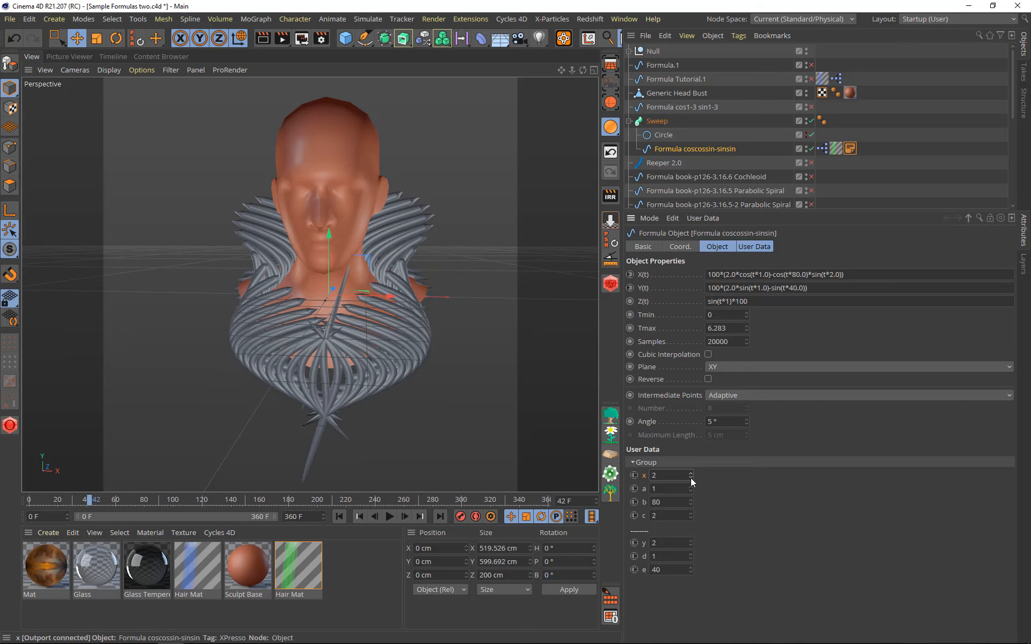
left_click(690, 478)
left_click(691, 478)
left_click(691, 478)
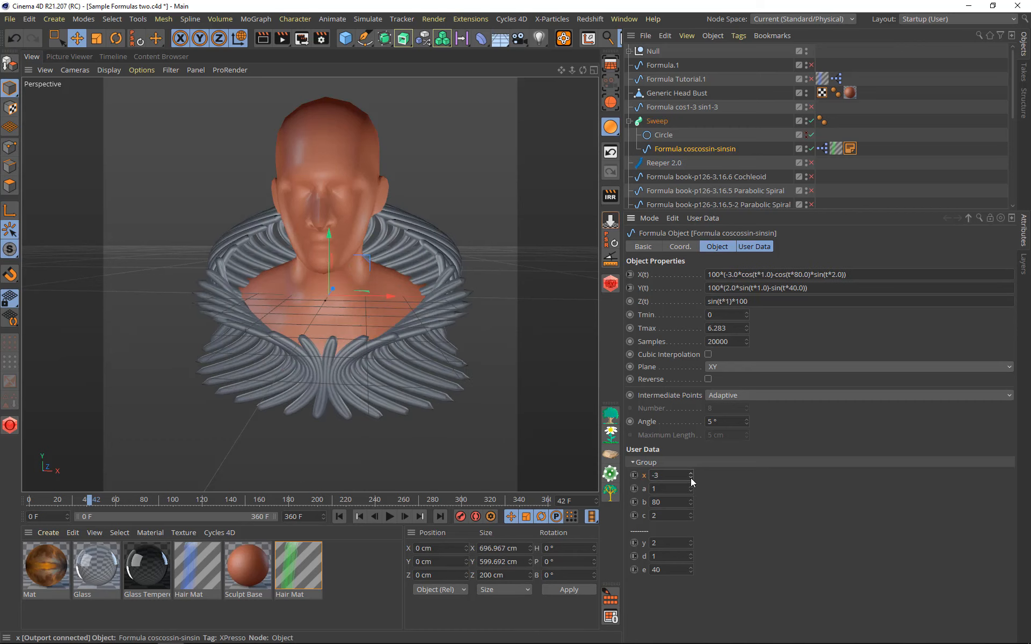
left_click(690, 478)
left_click(691, 473)
left_click(692, 473)
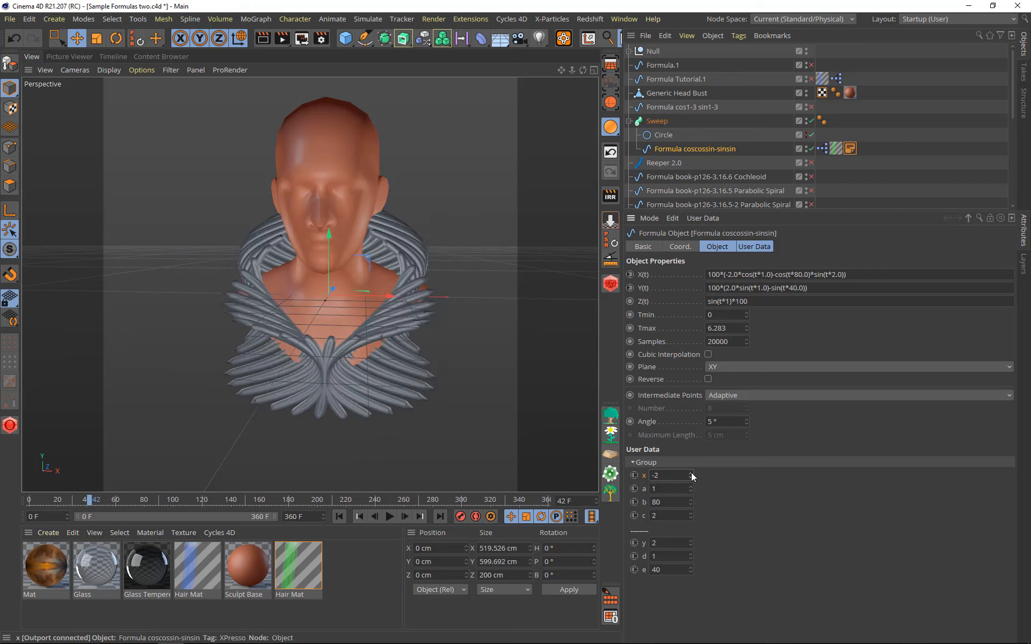
left_click(691, 473)
left_click(691, 472)
left_click(691, 472)
left_click(691, 473)
left_click(691, 473)
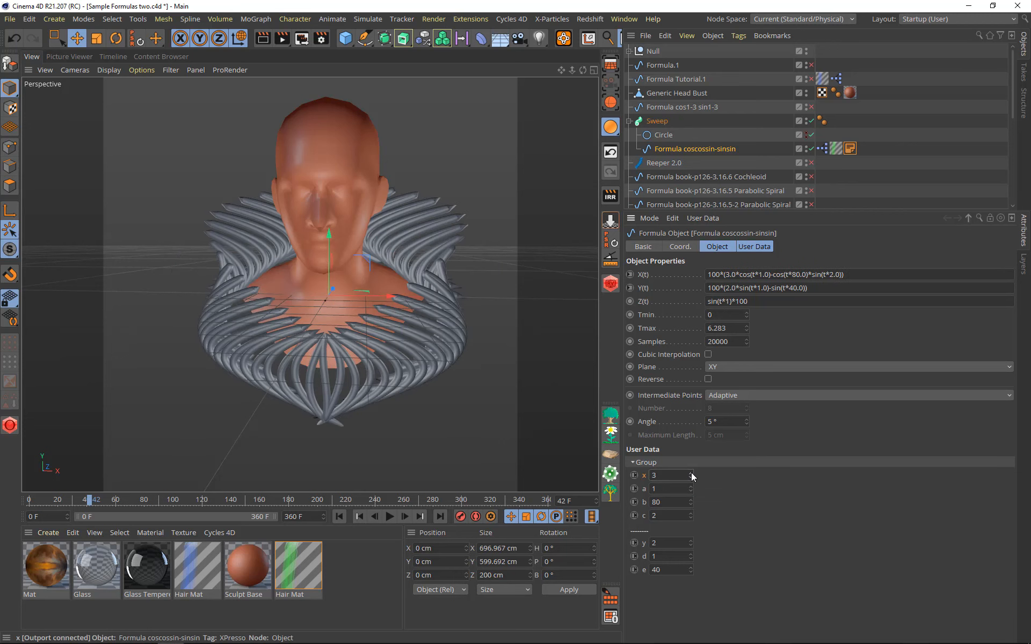
Step: Try b values from 79 down to 72 on the coscossin-sinsin formula and return b to 80
left_click(691, 503)
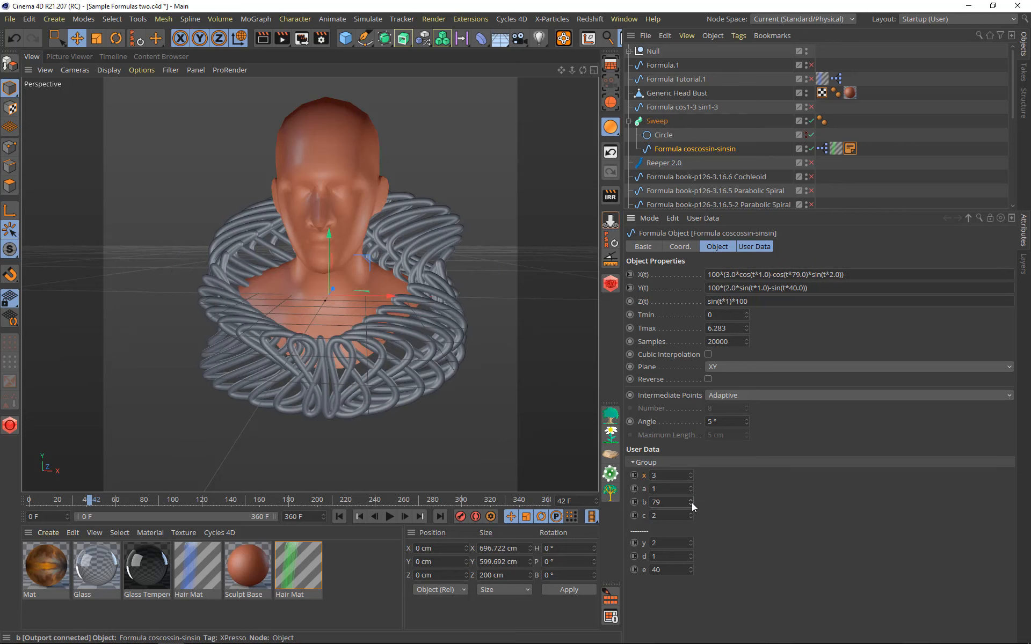
left_click(691, 503)
left_click(691, 503)
left_click(691, 502)
left_click(691, 503)
left_click(692, 503)
left_click(692, 502)
left_click(692, 503)
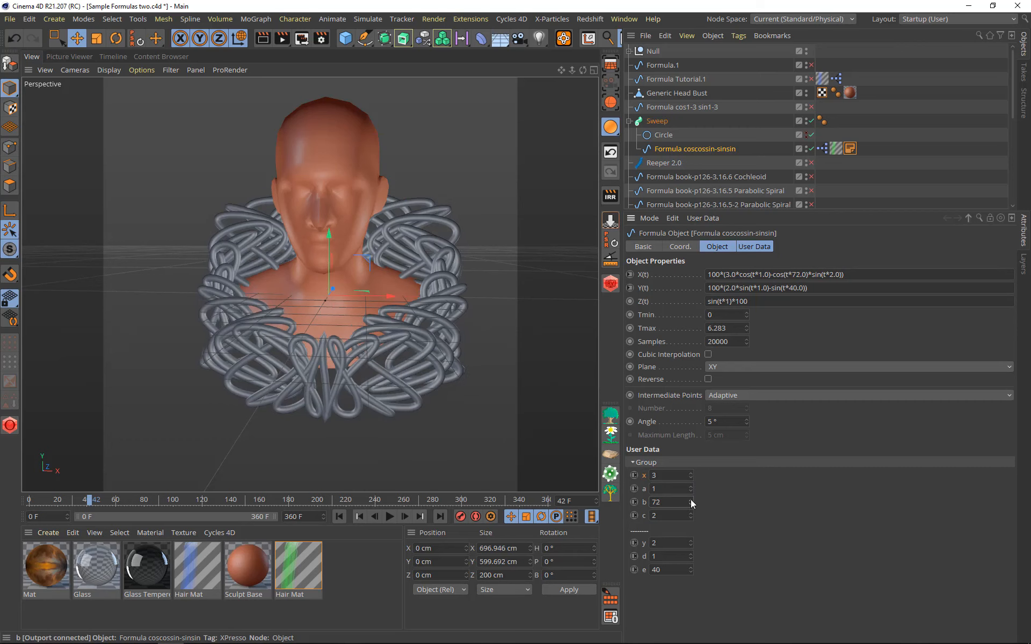
left_click(691, 499)
left_click(691, 500)
left_click(691, 500)
left_click(690, 500)
left_click(691, 500)
left_click(690, 500)
left_click(691, 500)
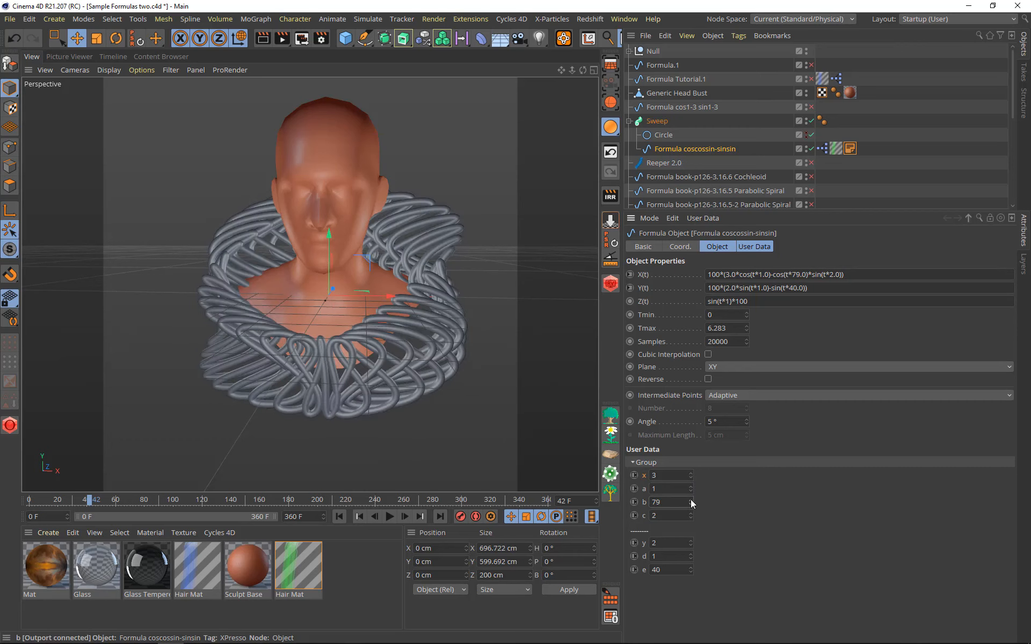
left_click(691, 499)
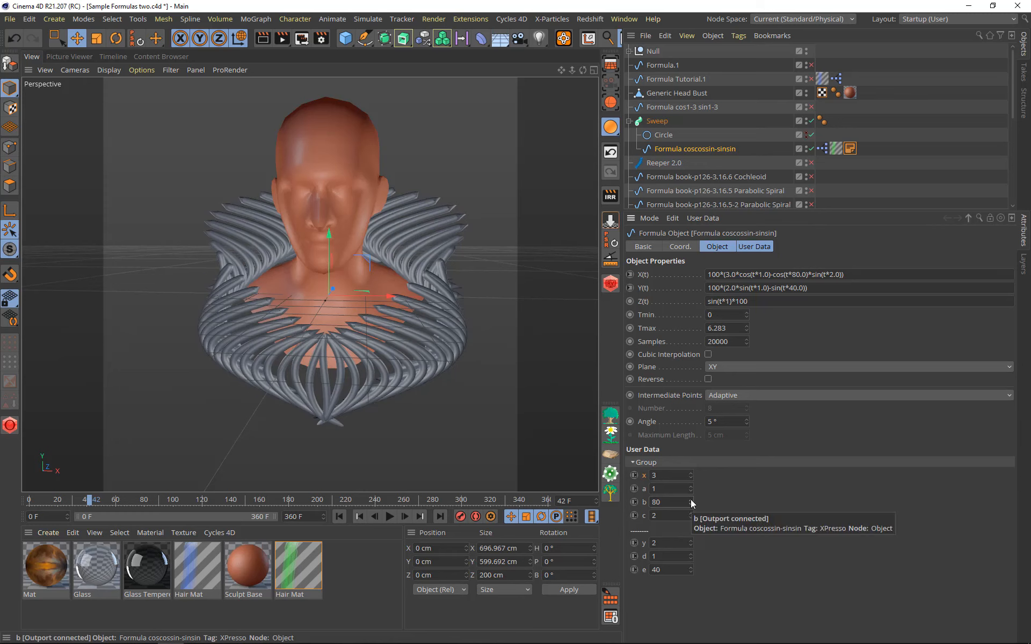
Step: Browse the Spline Formulas presets in the Content Browser and open the browser's file commands
left_click_drag(364, 388, 418, 387, "alt")
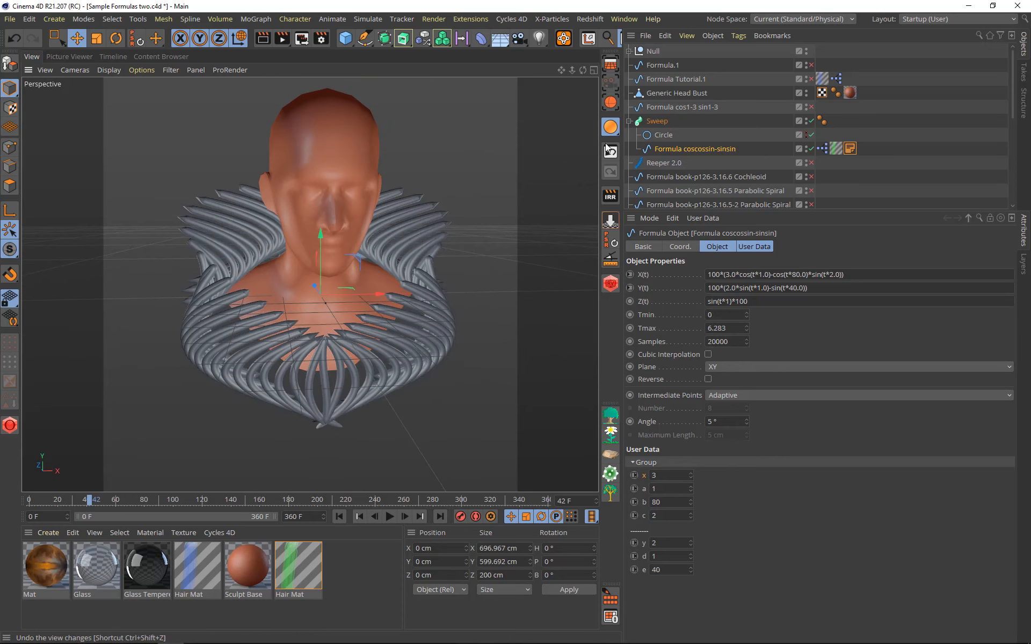
left_click(620, 22)
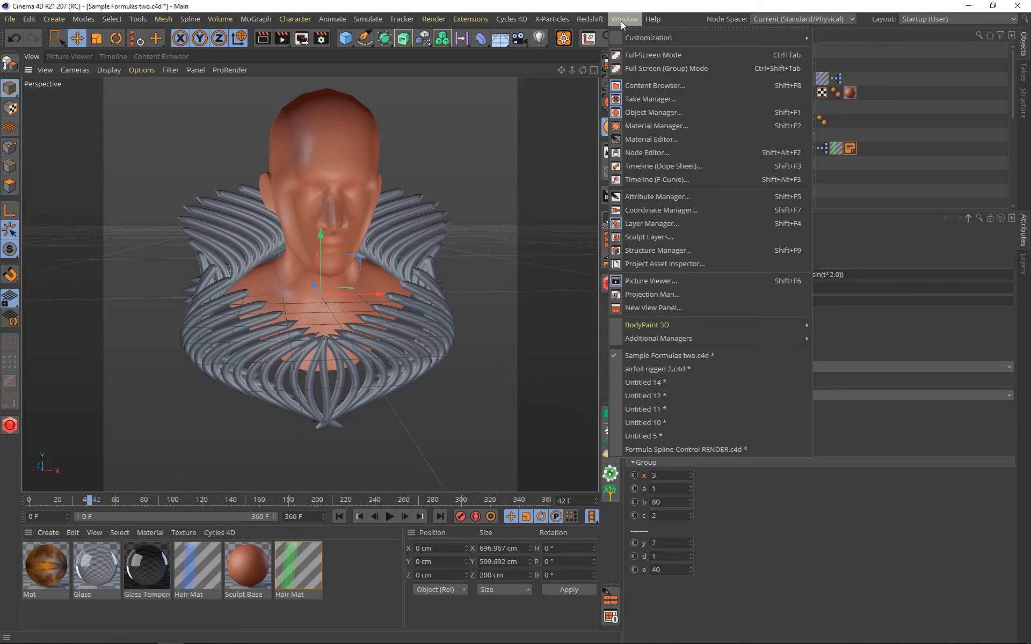
left_click(152, 55)
left_click(150, 56)
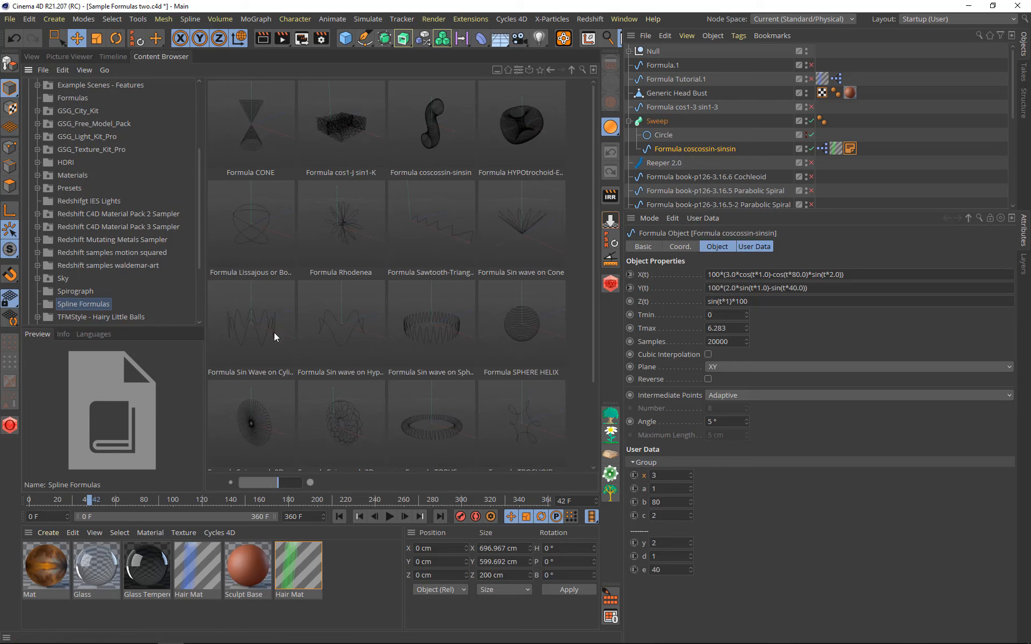
scroll(417, 348, "down", 1)
scroll(411, 347, "up", 1)
left_click(44, 71)
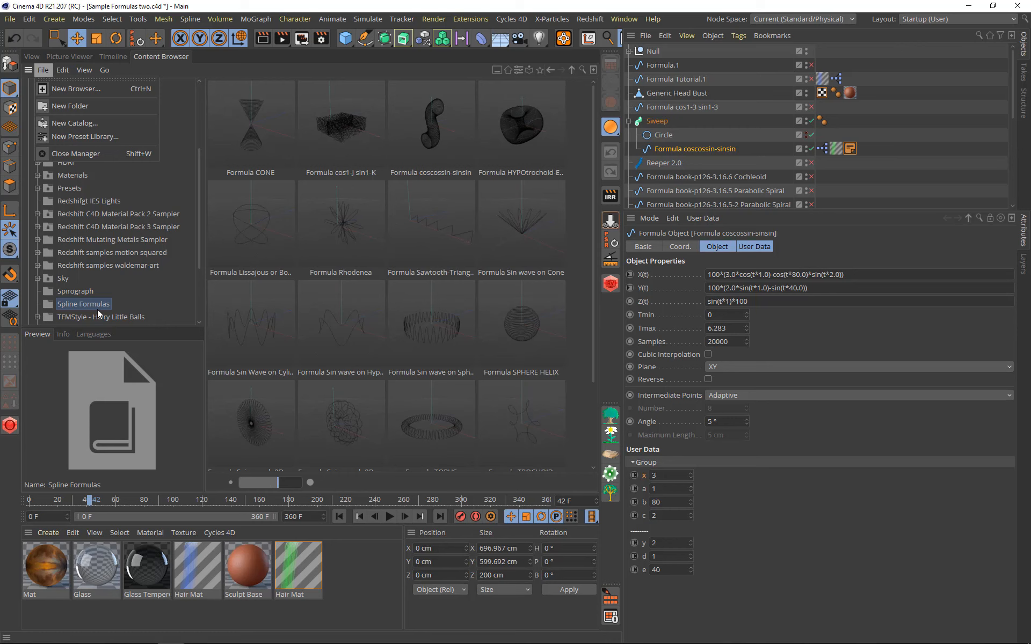
Step: Switch to the Untitled 14 document, show its perspective view and select the Formula CONE spline
left_click(80, 304)
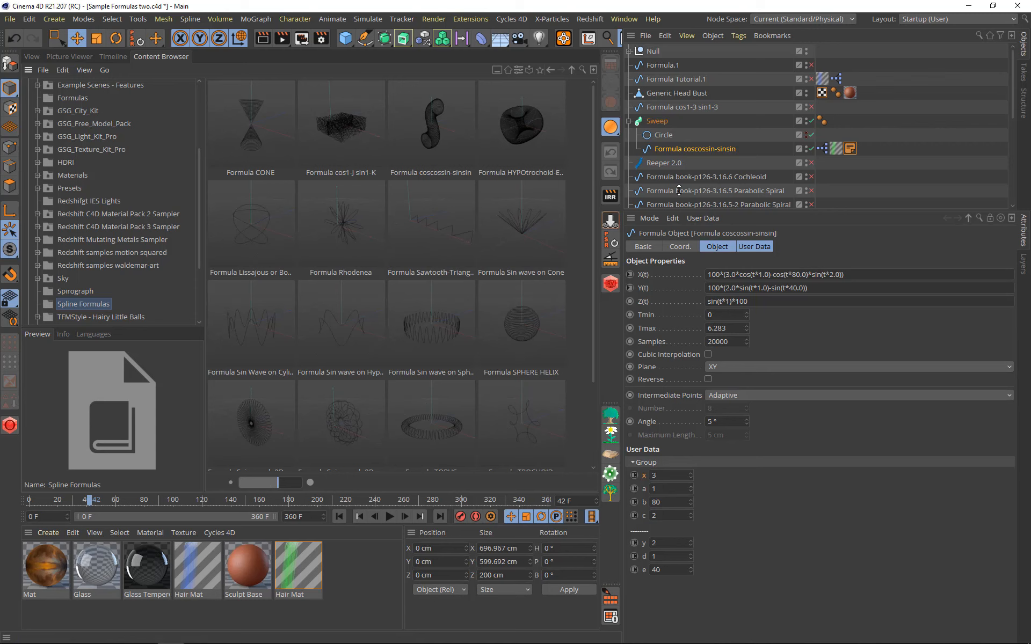
left_click(619, 21)
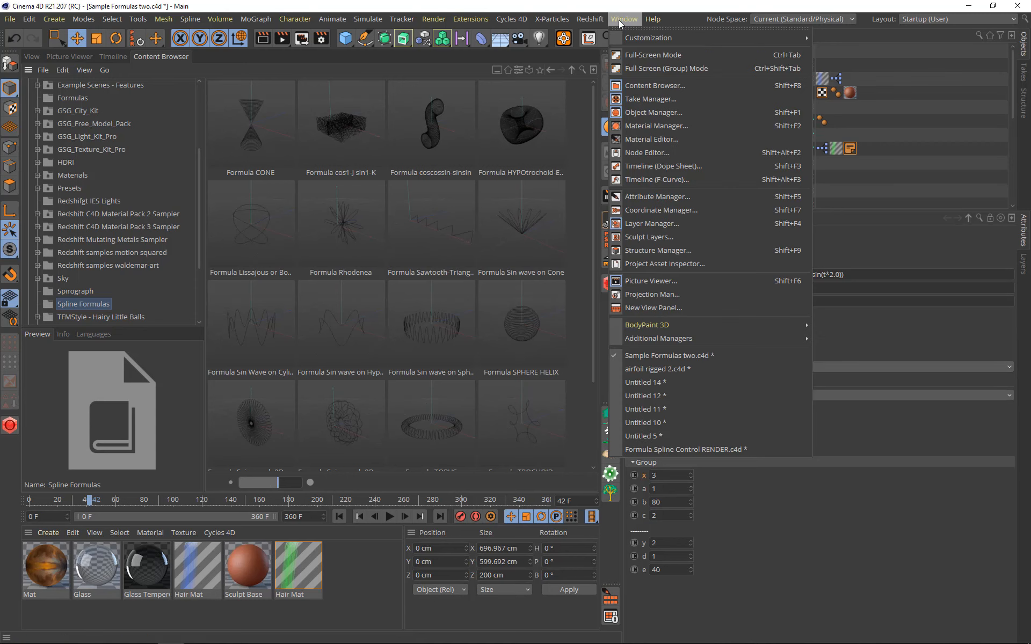
left_click(639, 383)
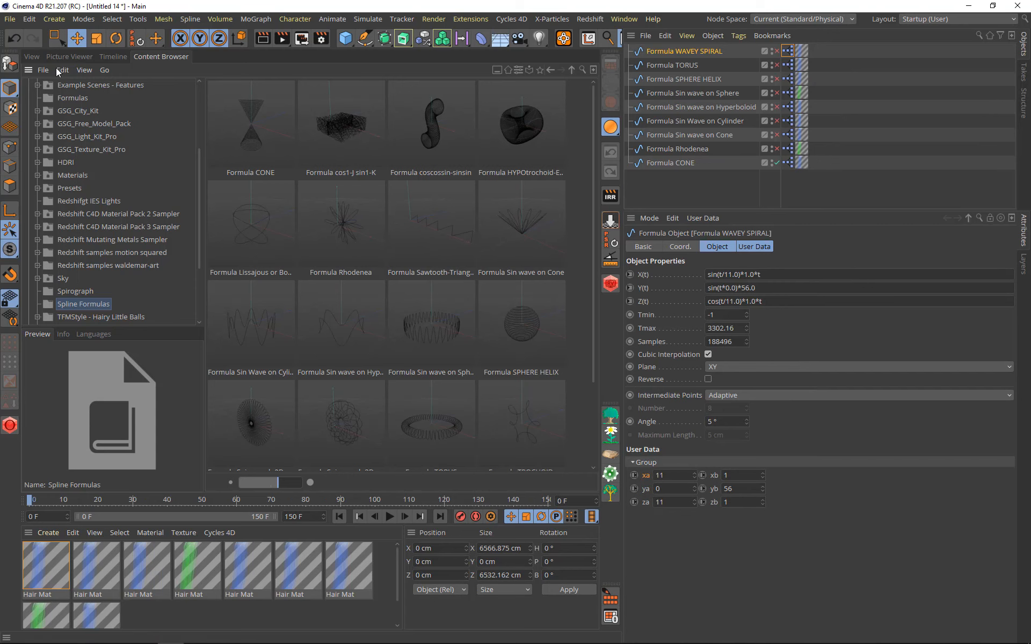
left_click(32, 56)
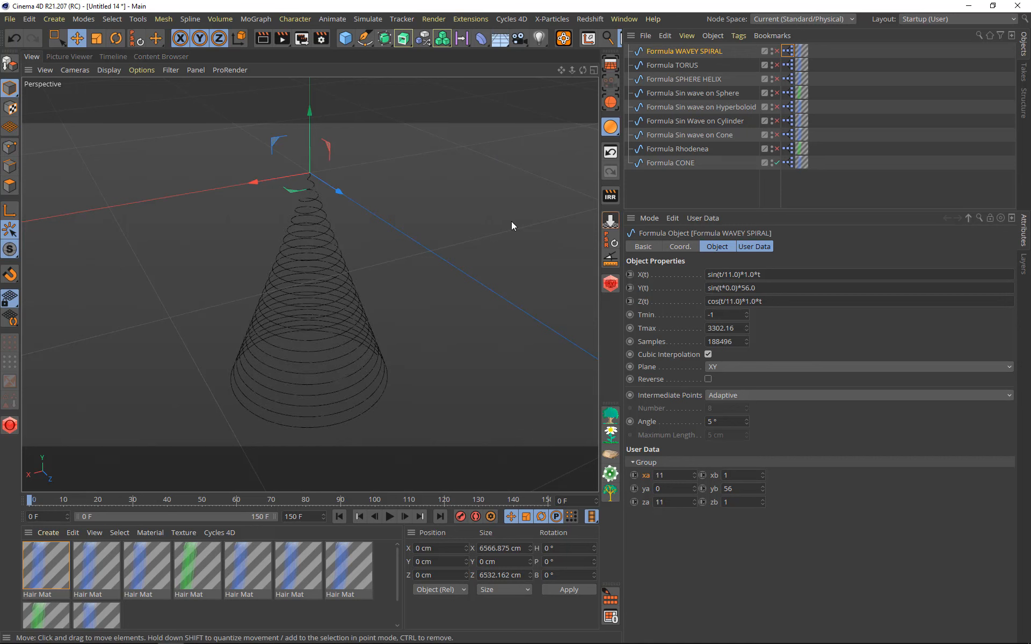
left_click(666, 162)
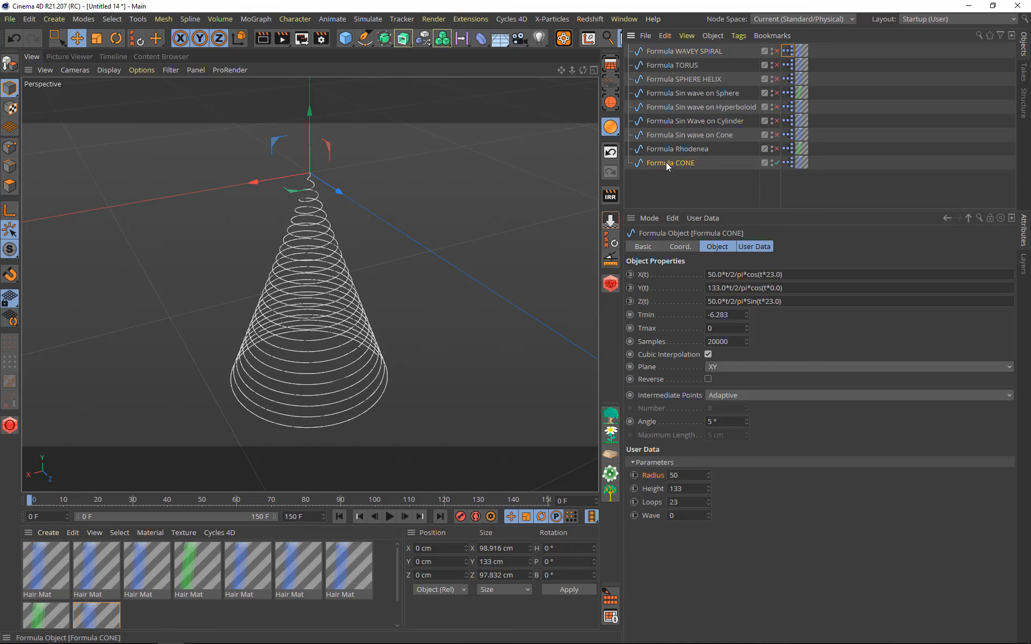
Step: Set the Formula CONE parameters to radius 67, height 125 and 46 loops
scroll(353, 332, "down", 1)
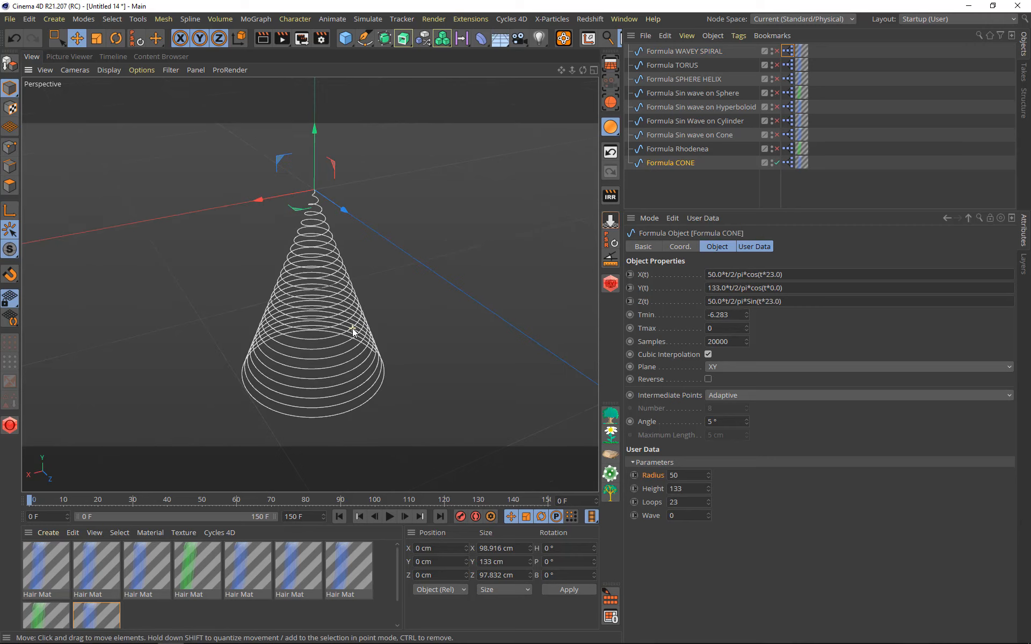
scroll(337, 350, "up", 1)
mouse_move(376, 349)
left_mouse_down("alt")
mouse_move(373, 304)
mouse_move(372, 325)
mouse_move(337, 340)
mouse_move(333, 295)
mouse_move(375, 278)
mouse_move(324, 283)
mouse_move(306, 252)
left_mouse_up("alt")
middle_click_drag(306, 252, 336, 305, "alt")
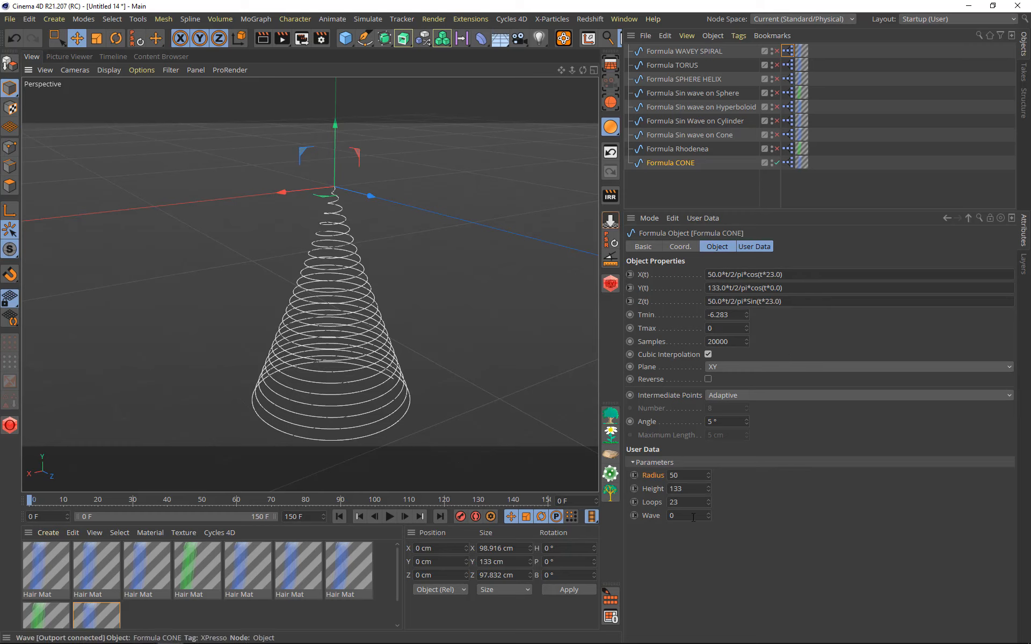
left_click_drag(708, 476, 707, 516)
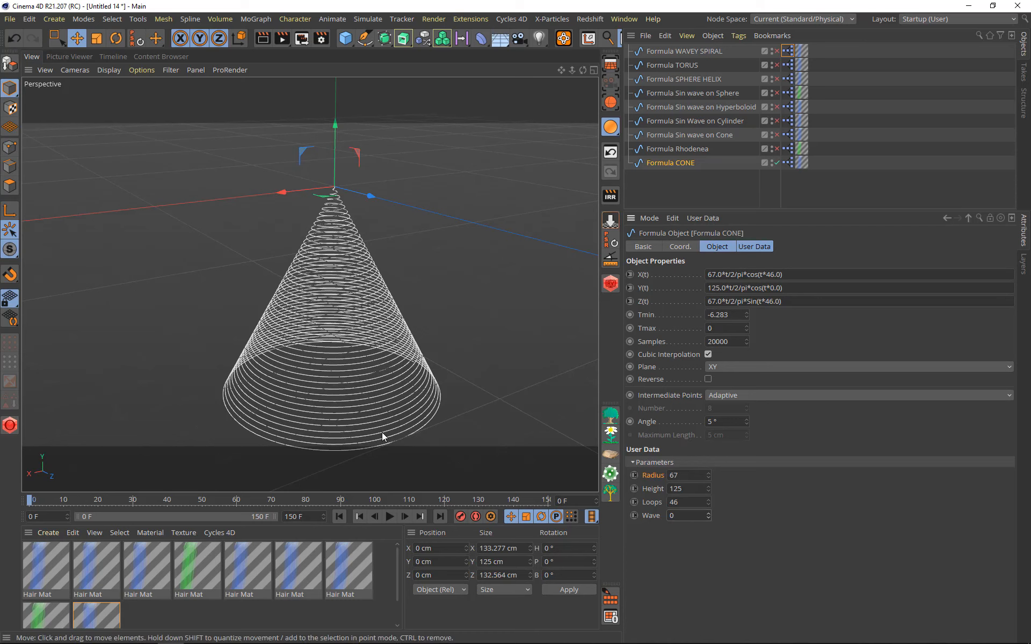
Step: Set Formula CONE's Tmax to 2*pi to extend the spline into a double cone
left_click(731, 329)
type("2*pi")
key("Return")
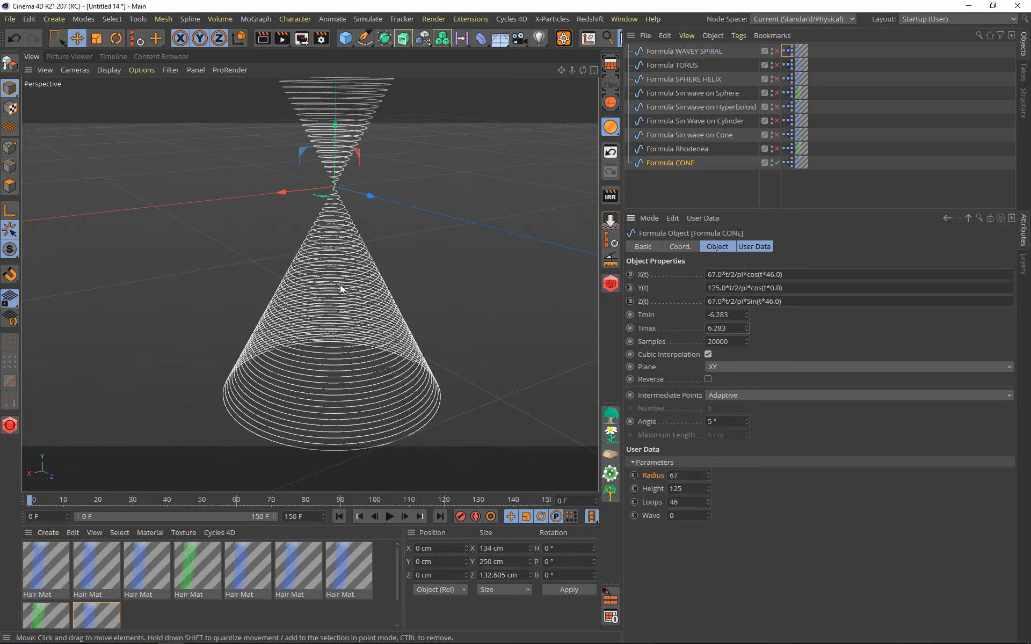
scroll(333, 231, "down", 3)
scroll(339, 243, "down", 2)
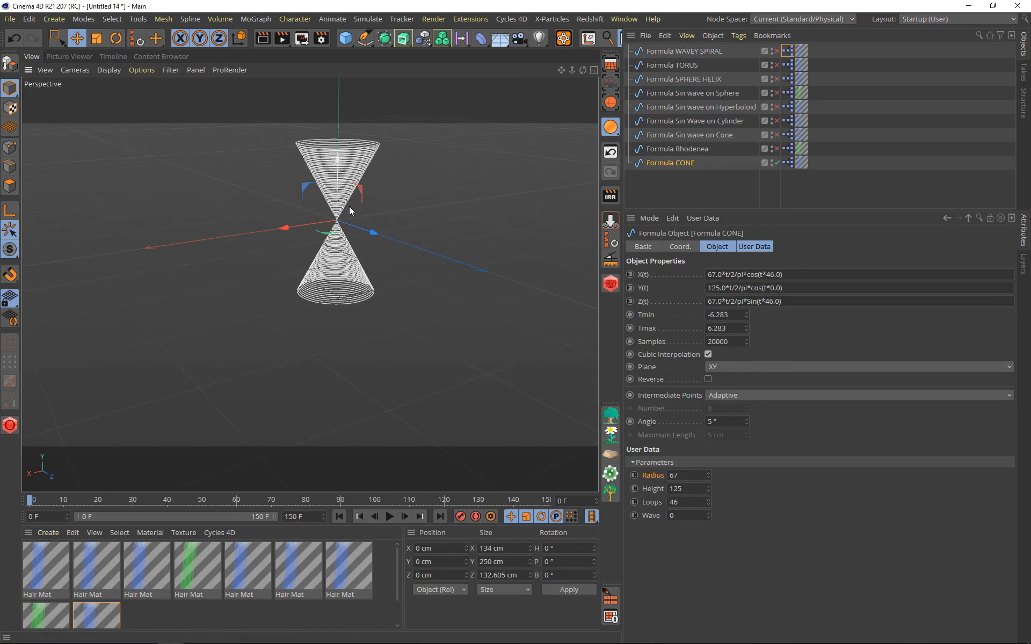
Step: Set Formula CONE's Tmin to 0 to keep only the upper cone
middle_click_drag(362, 222, 349, 273, "alt")
mouse_move(349, 273)
left_mouse_down("alt")
mouse_move(351, 242)
mouse_move(345, 273)
left_mouse_up("alt")
left_click(723, 315)
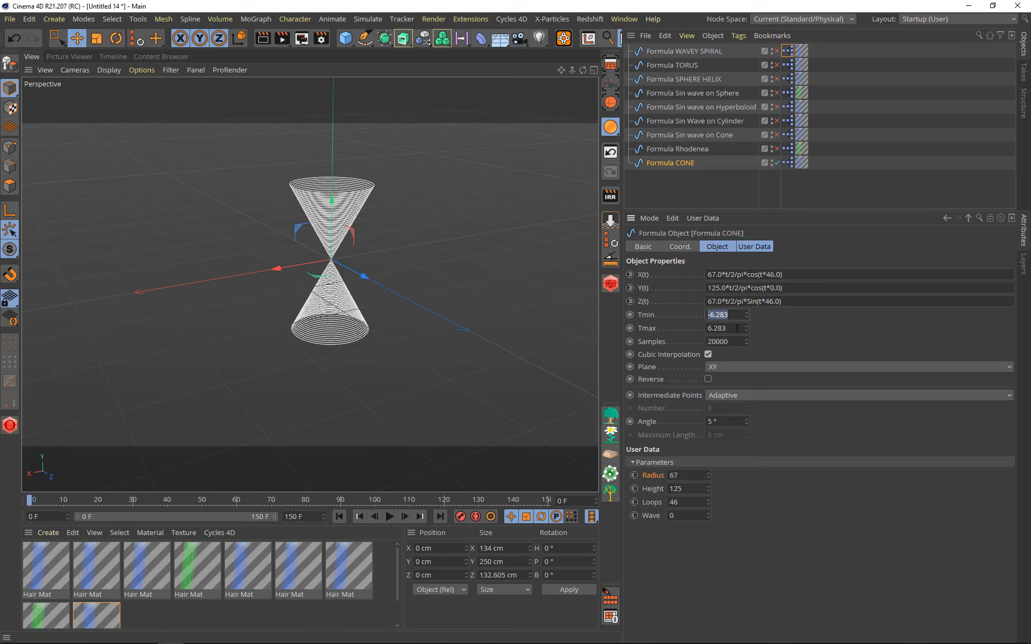
type("0")
key("Return")
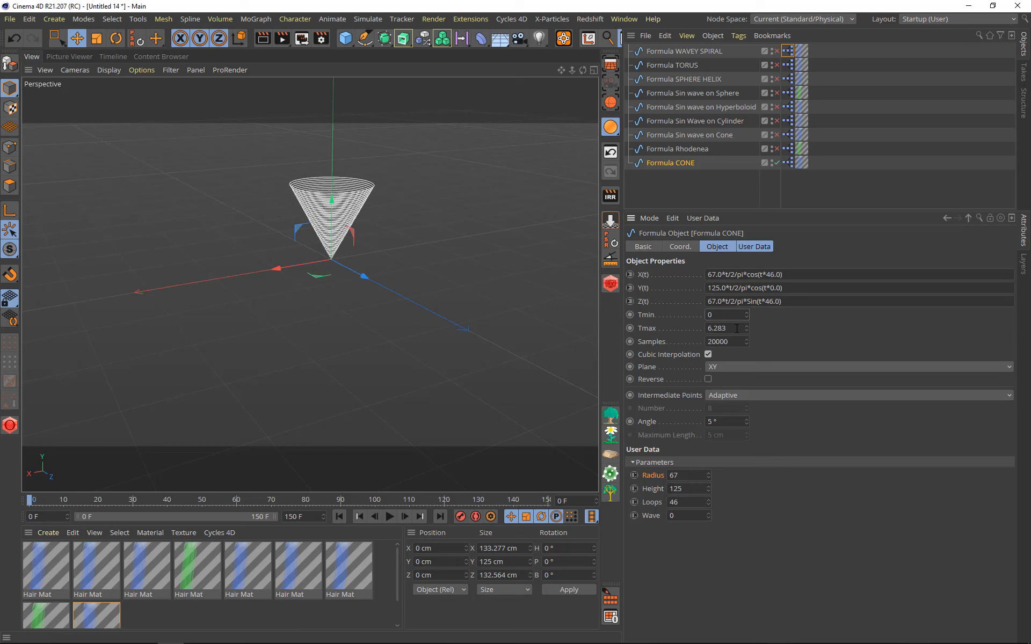
Step: Reduce Formula CONE's loops to 4 and view the spiral from the front
scroll(304, 234, "up", 5)
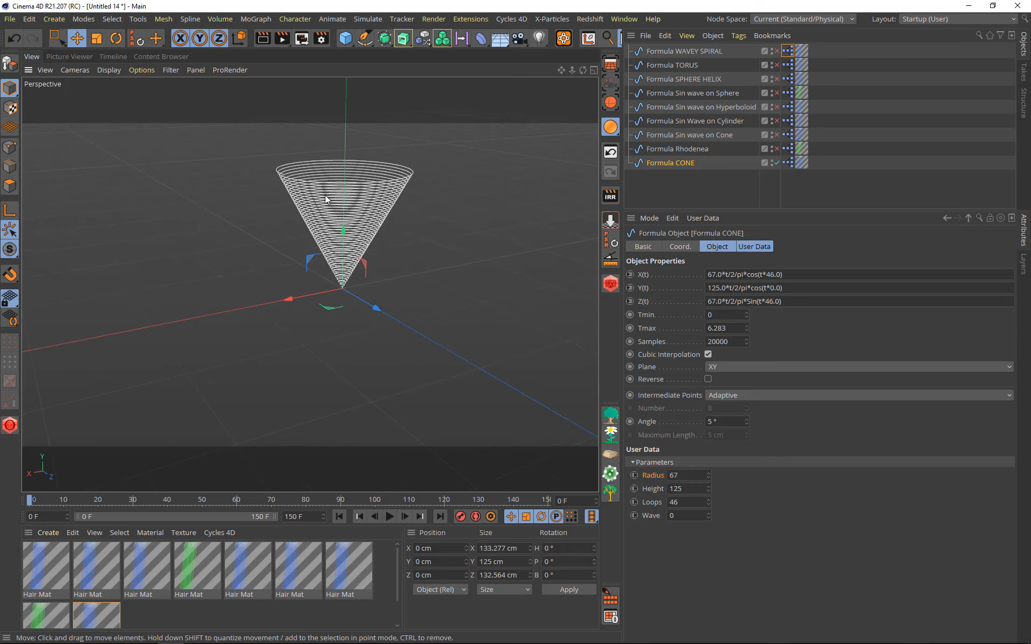
left_click_drag(376, 206, 386, 252, "alt")
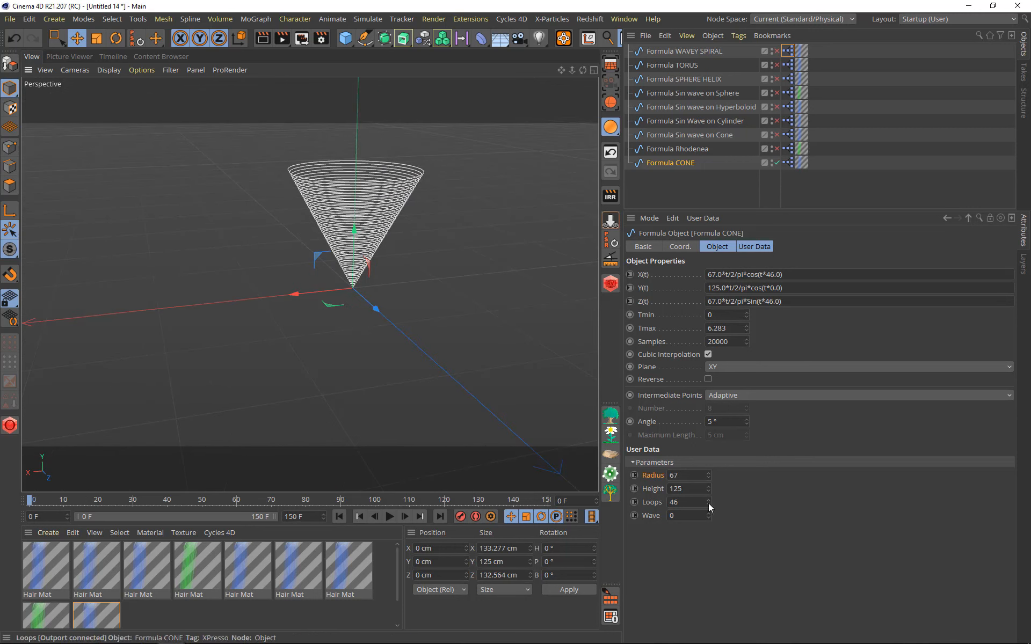
left_click_drag(710, 501, 695, 519)
left_click_drag(403, 285, 359, 294, "alt")
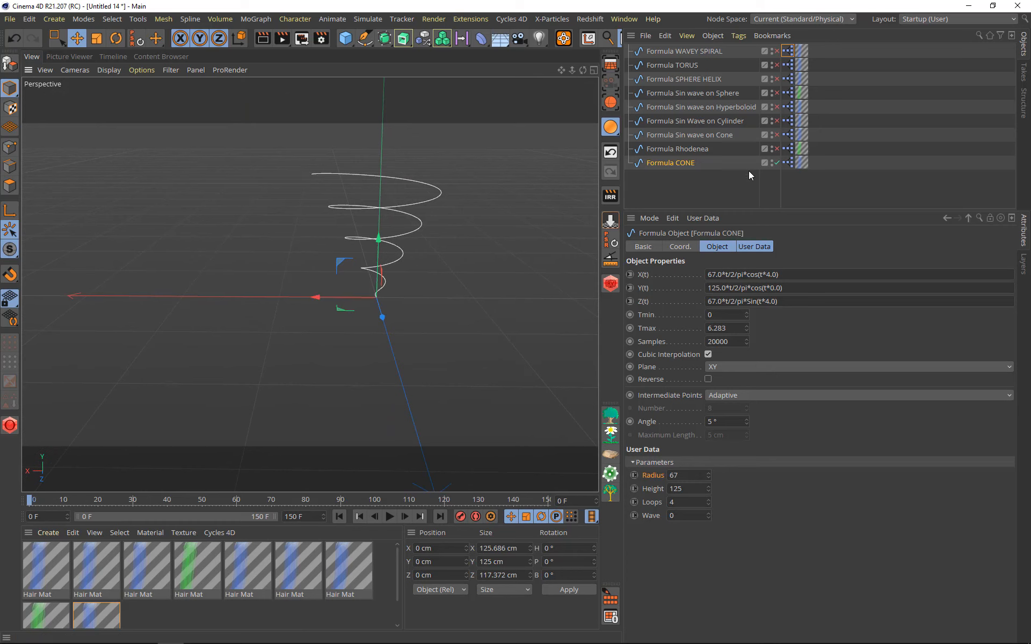
Step: Disable Formula CONE, change its height to 357, and enable and select Formula Rhodenea in its place
left_click(777, 163)
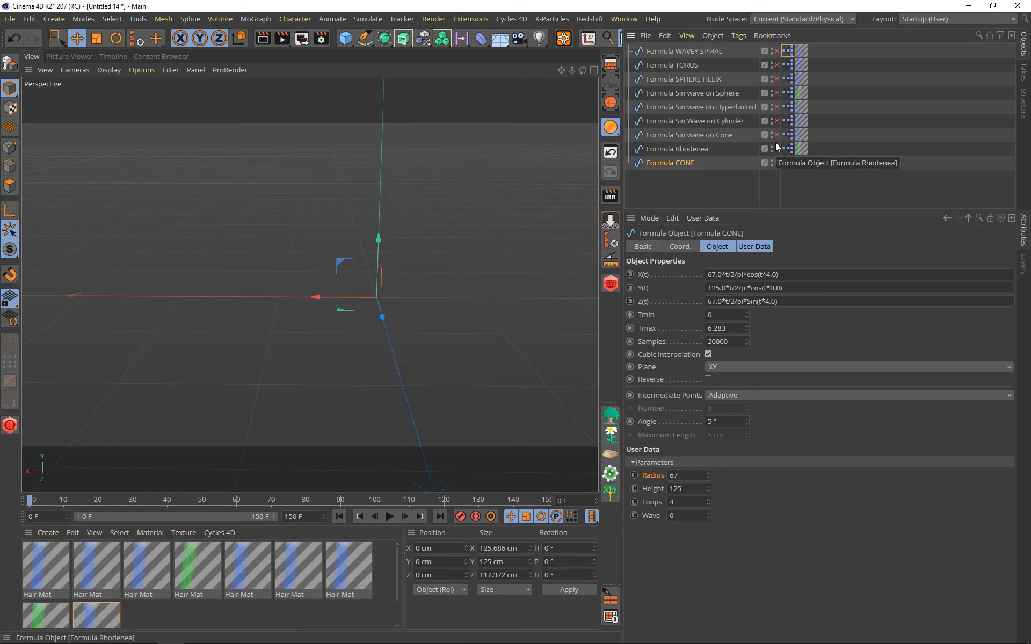
left_click(777, 149)
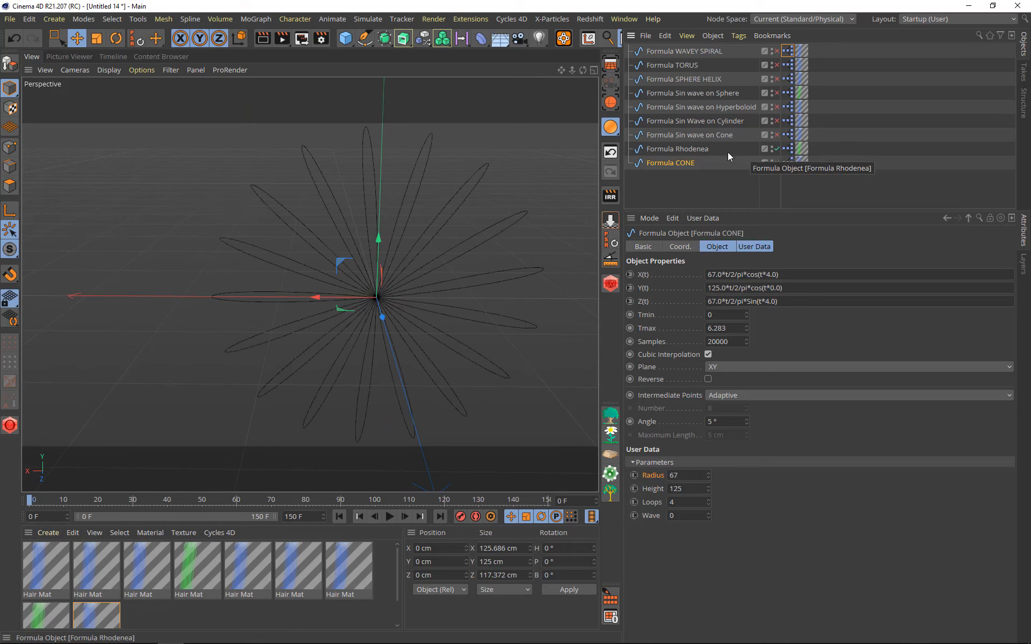
scroll(456, 296, "up", 3)
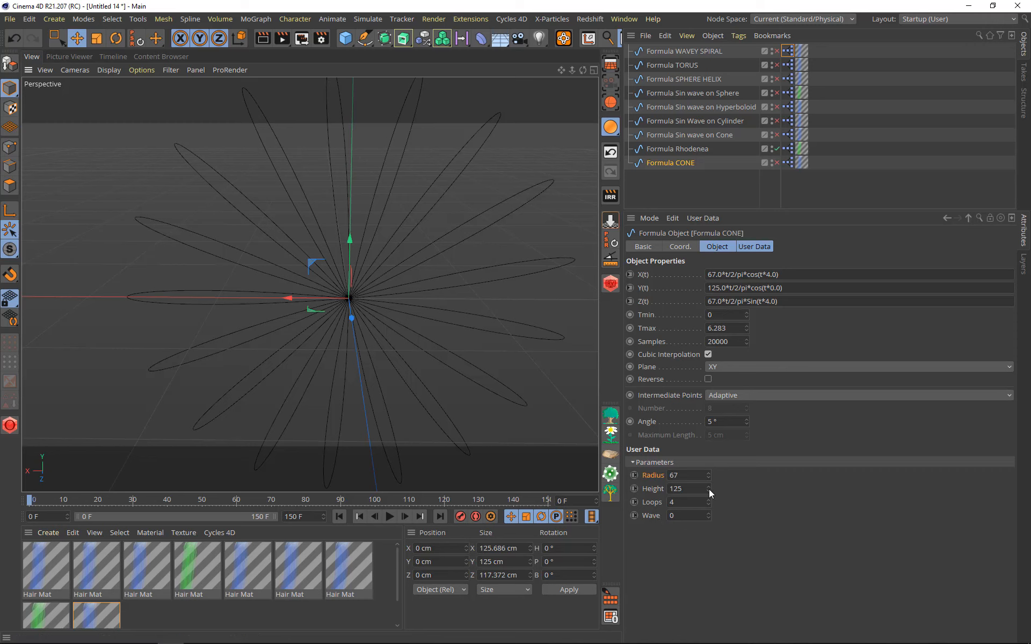
mouse_move(709, 489)
left_mouse_down()
mouse_move(709, 521)
mouse_move(710, 476)
left_mouse_up()
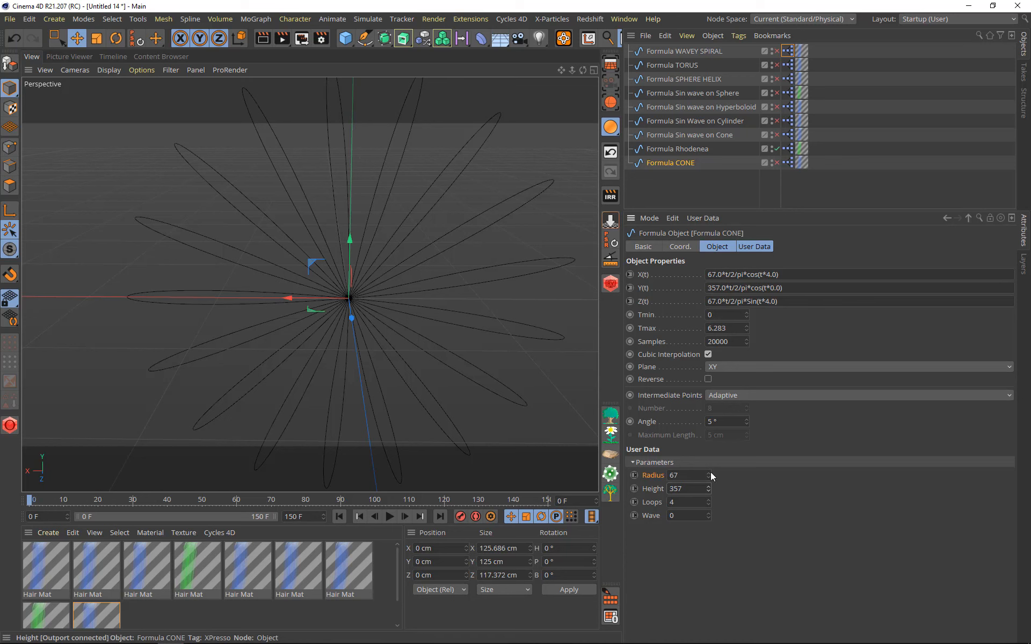
left_click(686, 153)
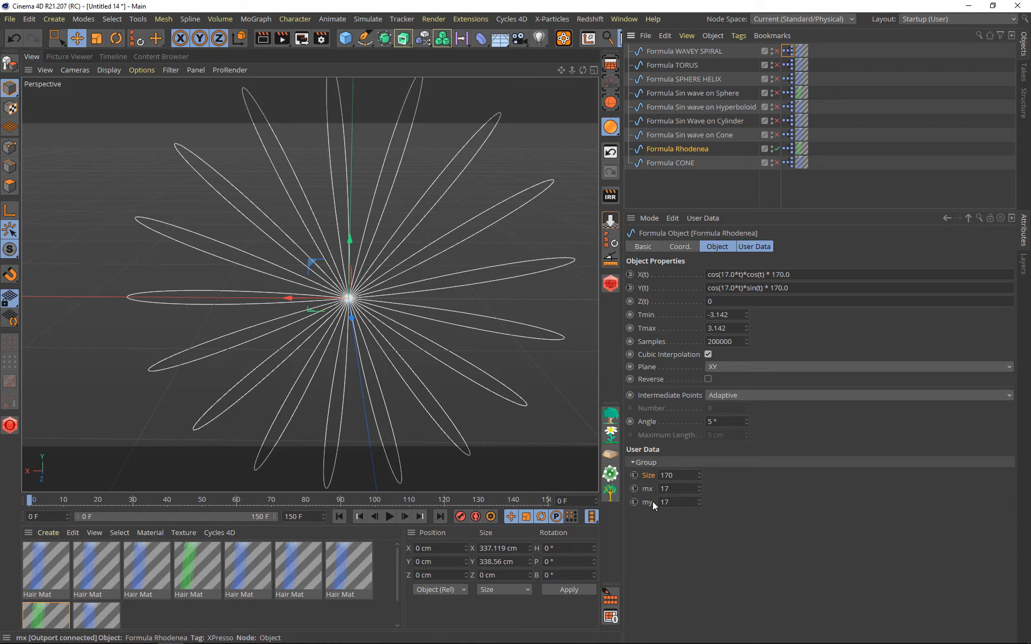
Step: Try an mx value of 16 and a my value of 26 on Formula Rhodenea
left_click(700, 491)
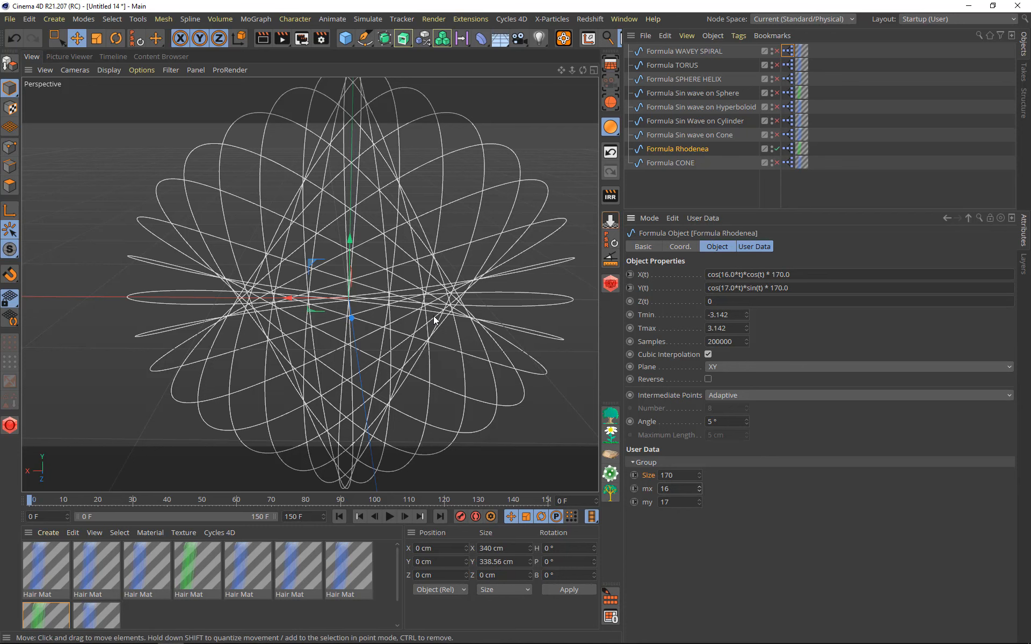
mouse_move(434, 316)
left_mouse_down("alt")
mouse_move(247, 333)
mouse_move(424, 328)
left_mouse_up("alt")
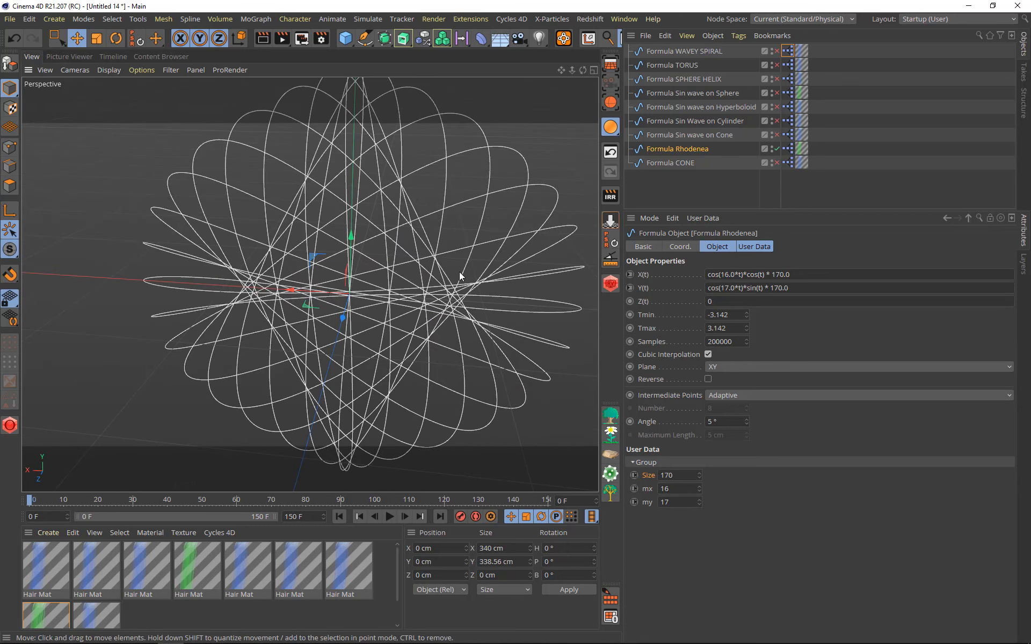
scroll(344, 272, "down", 10)
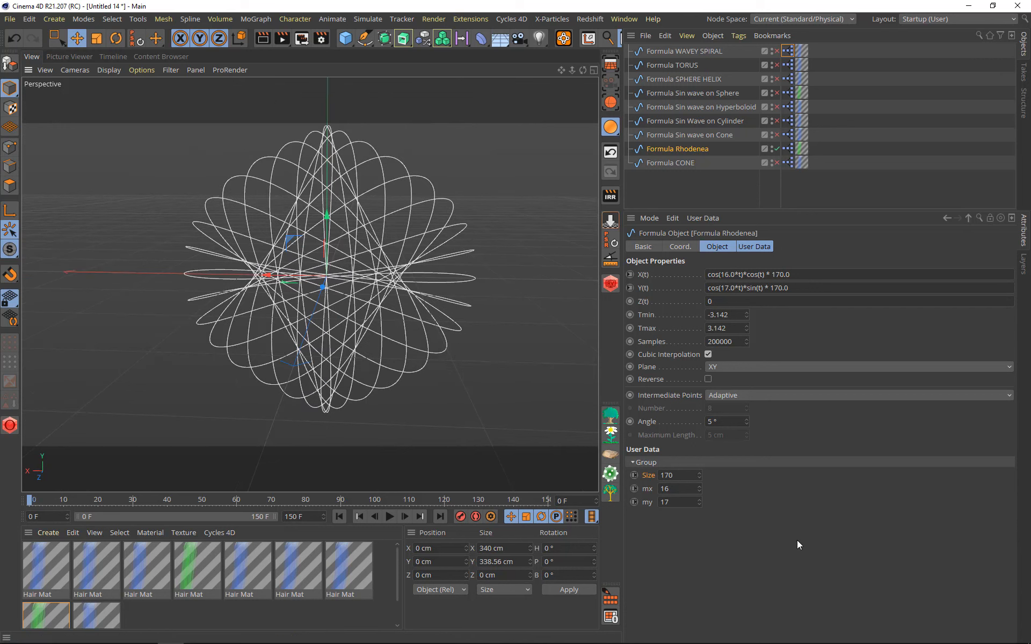
left_click_drag(700, 503, 733, 505)
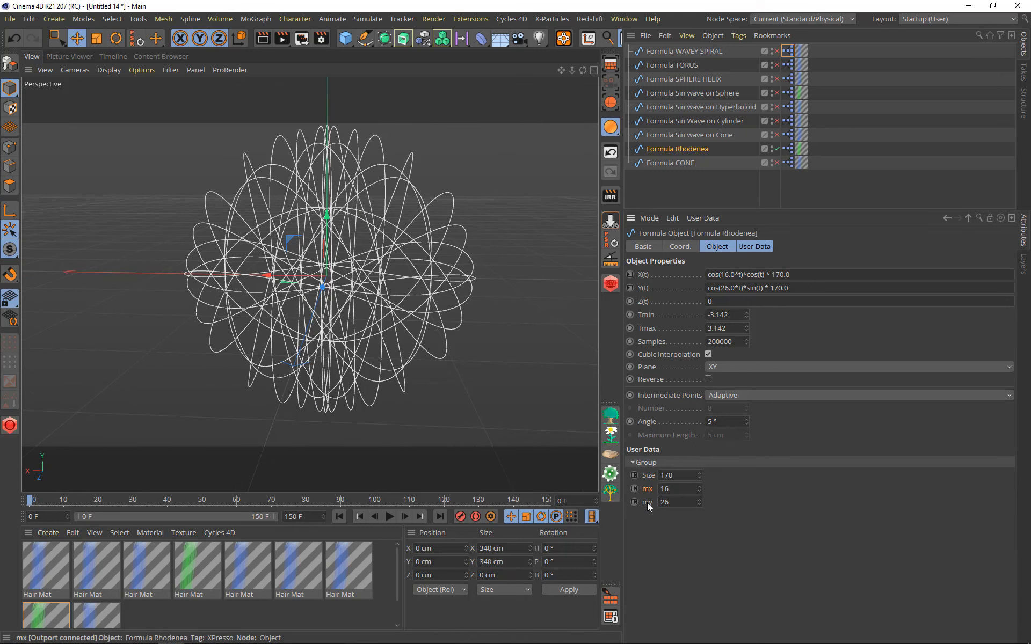
Step: Lower Formula Rhodenea's mx and my together in single steps from 15 down to 1
left_click(699, 492)
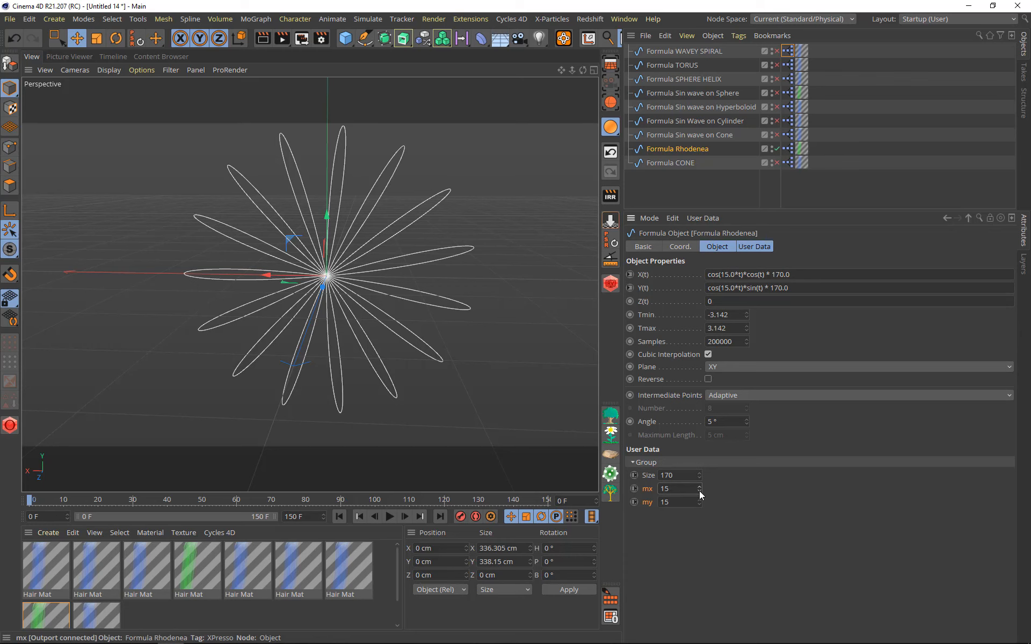
left_click(700, 491)
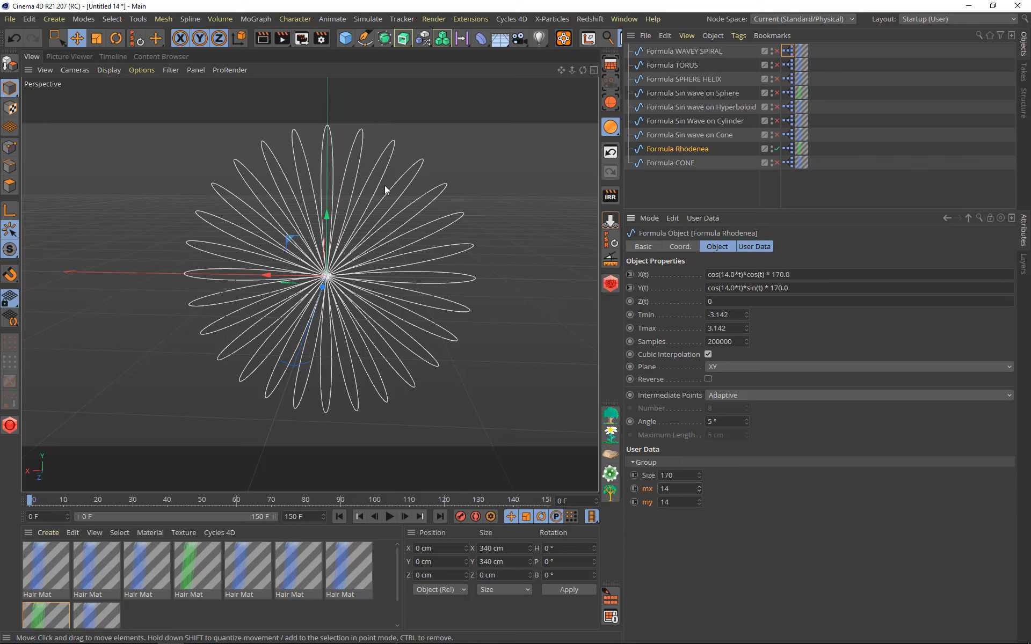
left_click(700, 491)
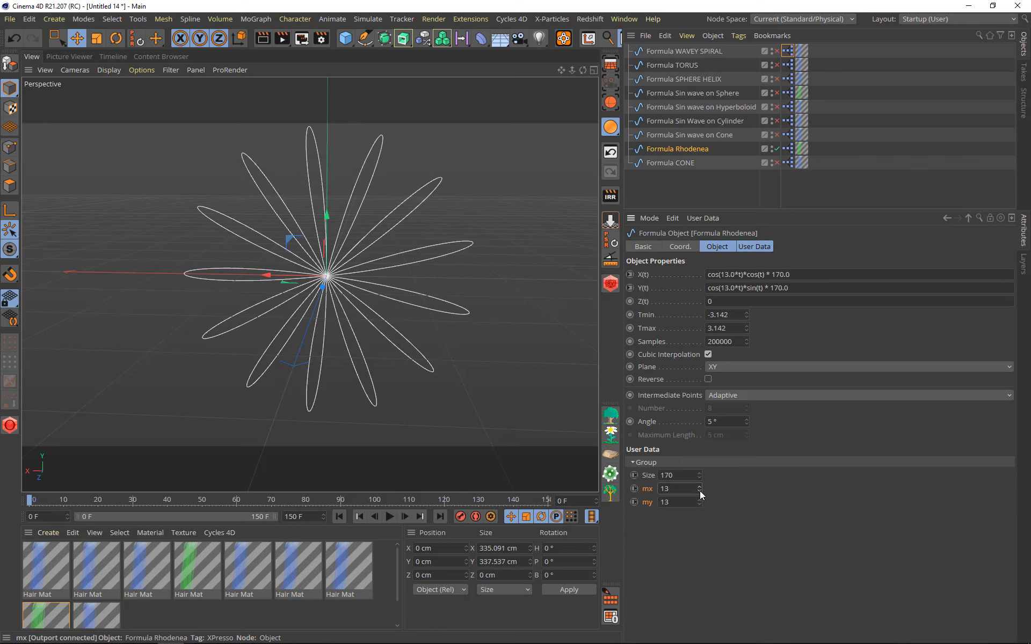
left_click(701, 491)
left_click(700, 491)
left_click(701, 491)
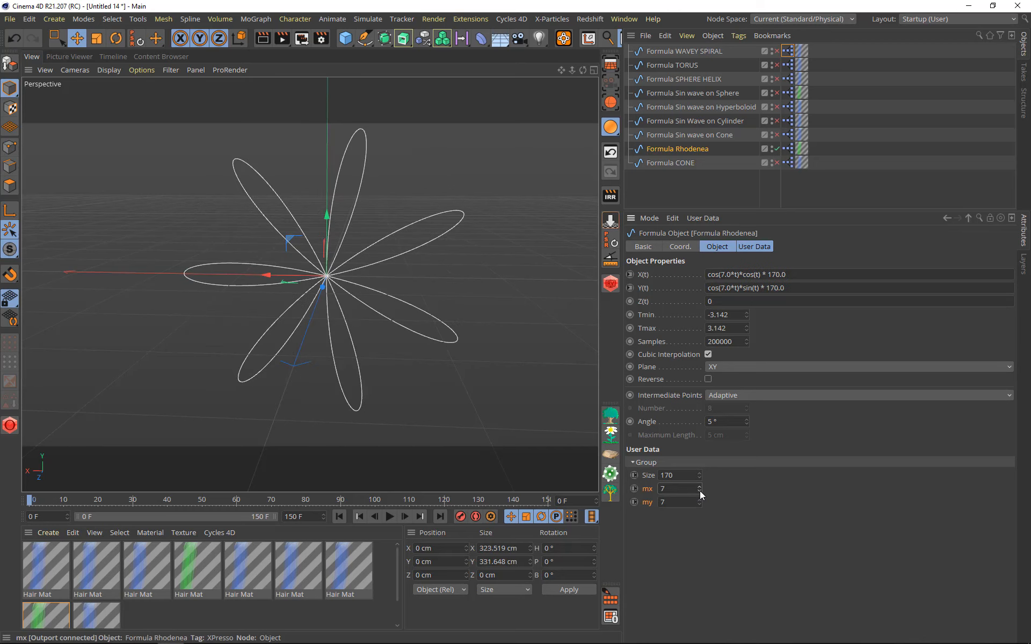
left_click(700, 490)
left_click(700, 491)
left_click(701, 491)
left_click(701, 491)
left_click(700, 491)
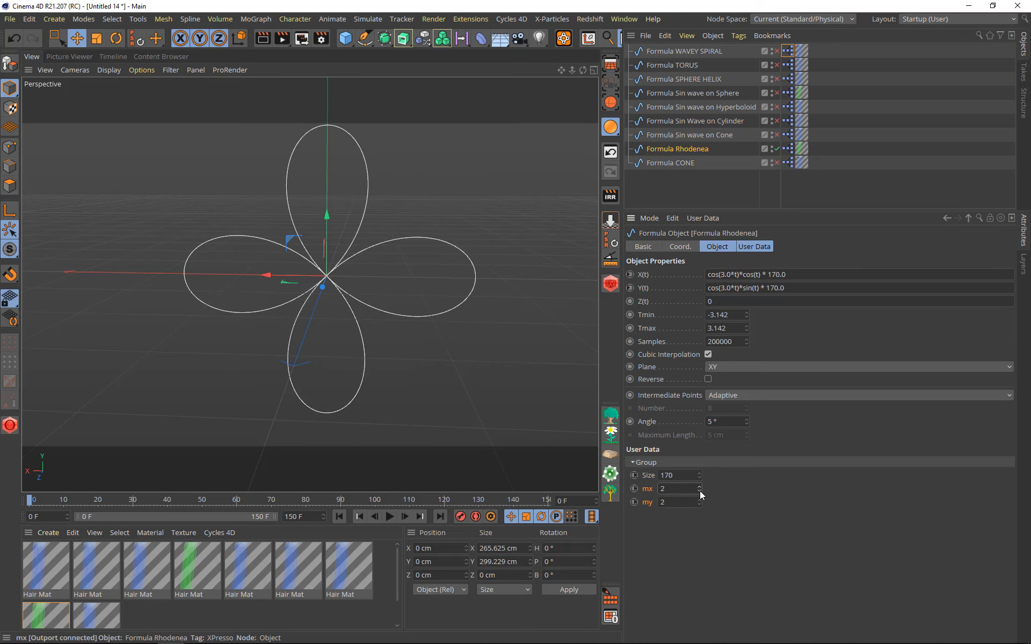
left_click(700, 491)
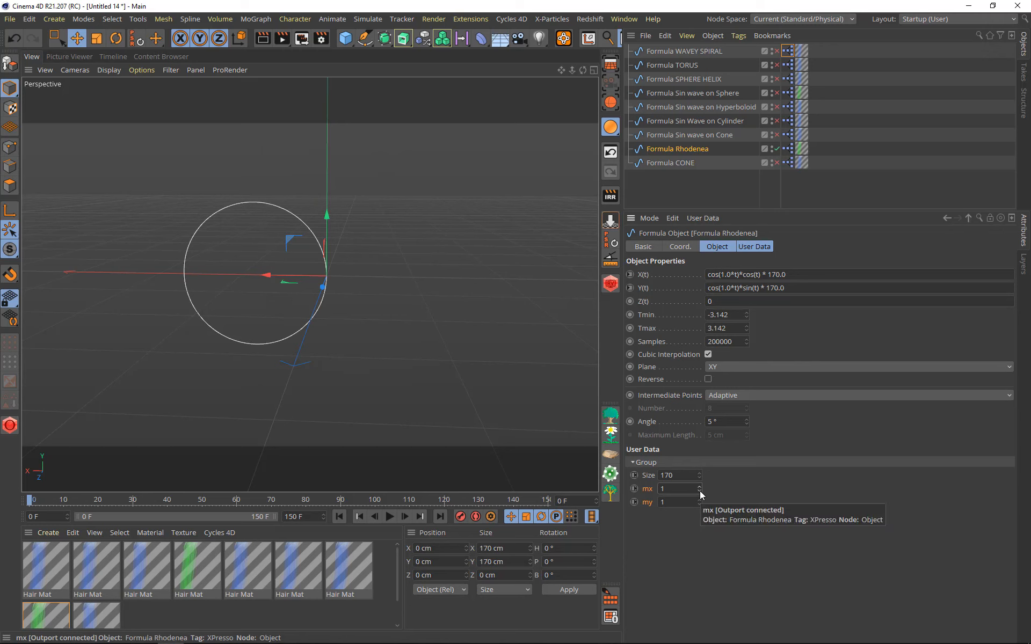
Step: Raise Formula Rhodenea's mx and my together to 4 to form an eight-petal rose
left_click(700, 486)
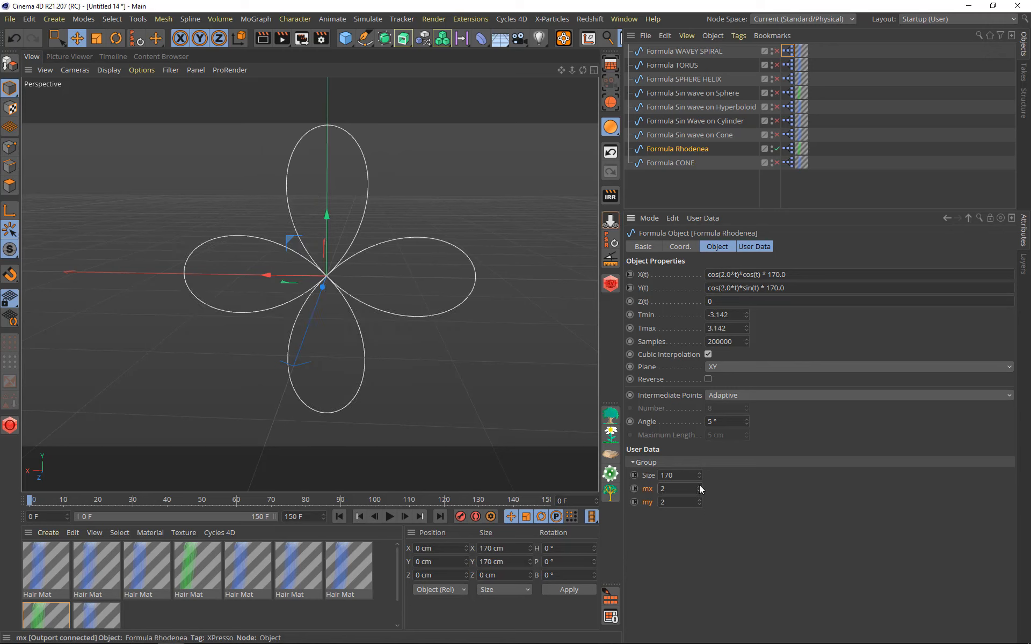
left_click(700, 486)
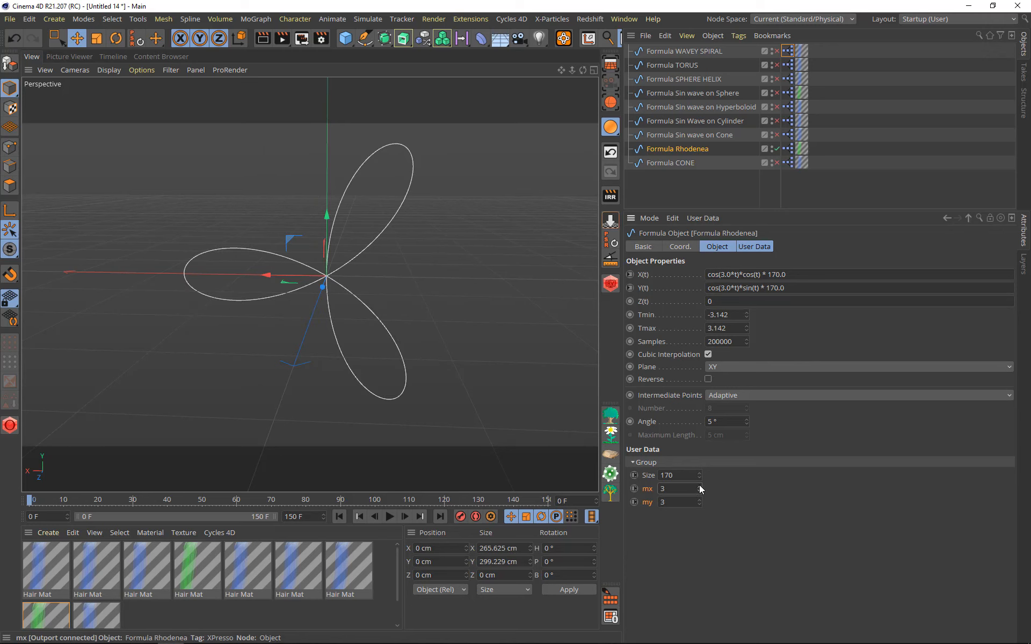
left_click(700, 487)
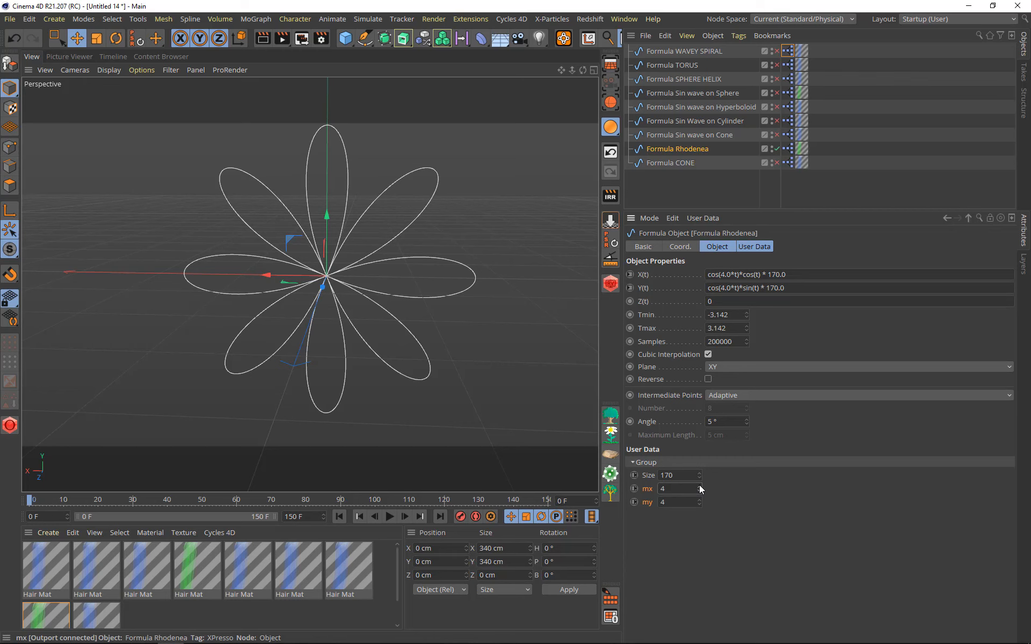
Step: Disable Formula Rhodenea and enable Formula Sin Wave on Cylinder instead
left_click(778, 149)
key("ctrl+shift+z")
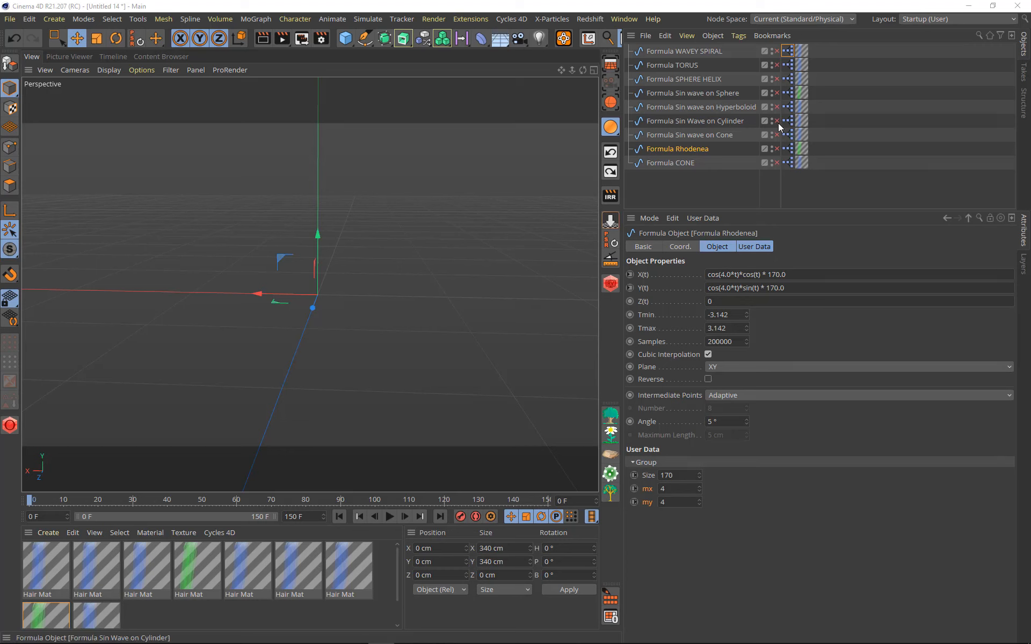
left_click(777, 122)
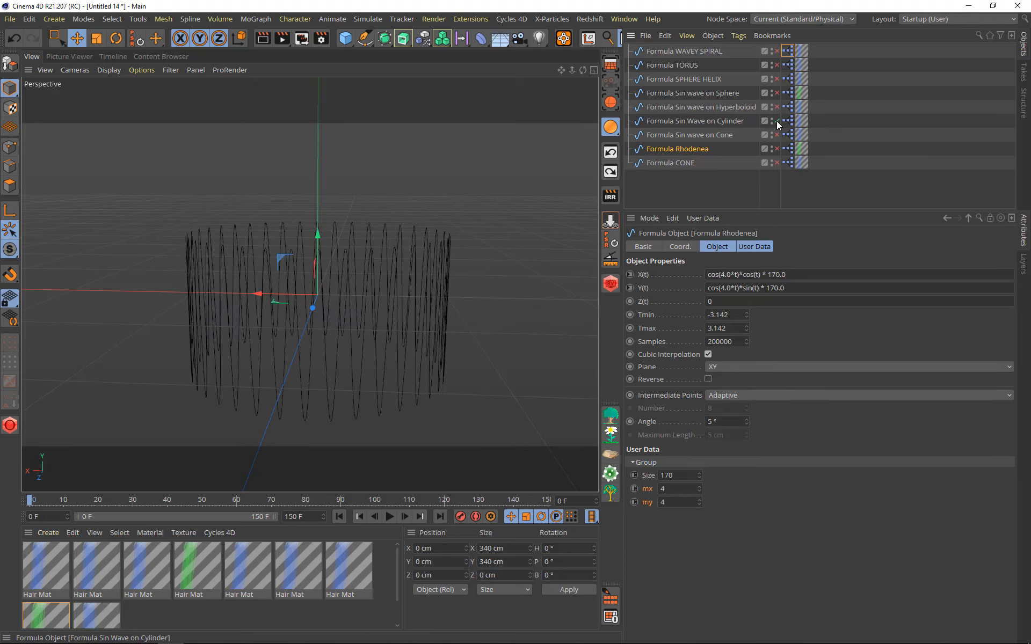
Step: Set Formula Sin Wave on Cylinder to radius 111, frequency 11 and wave height 46, and widen the viewport
left_click(736, 122)
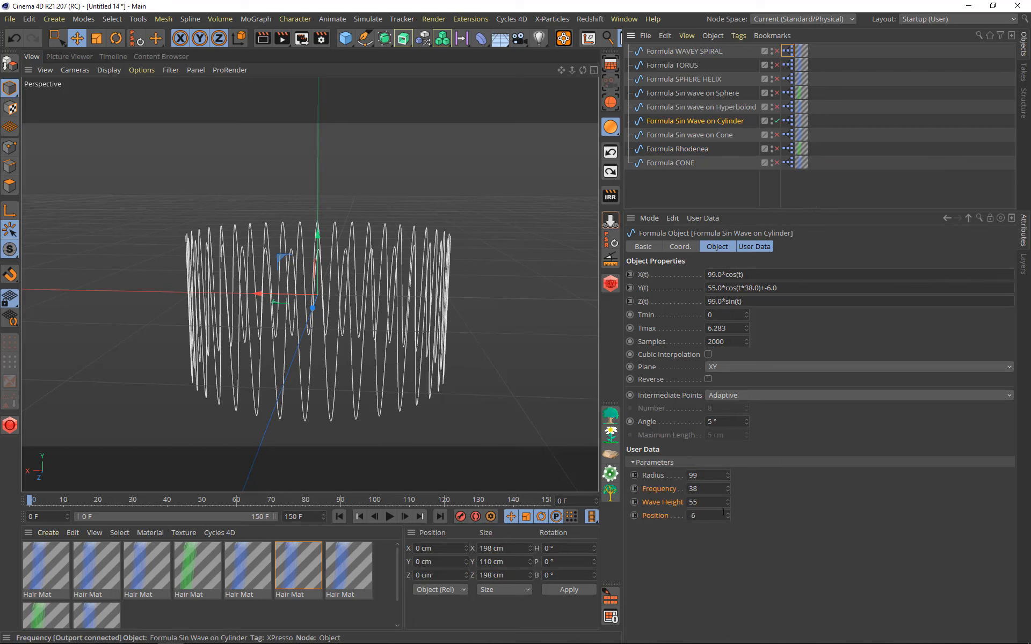
left_click_drag(728, 478, 725, 506)
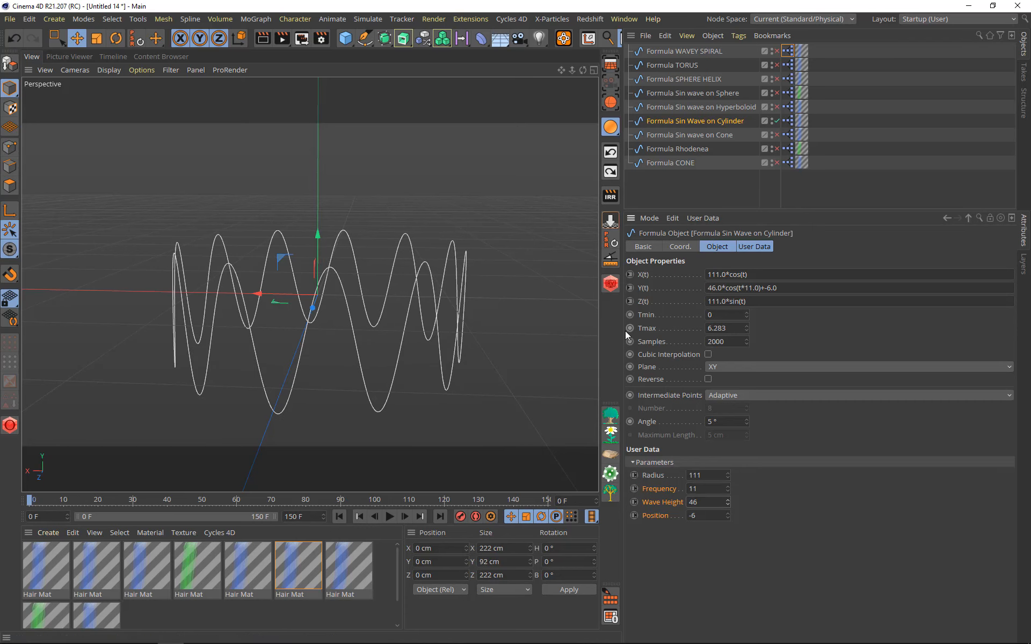
left_click_drag(625, 333, 731, 301)
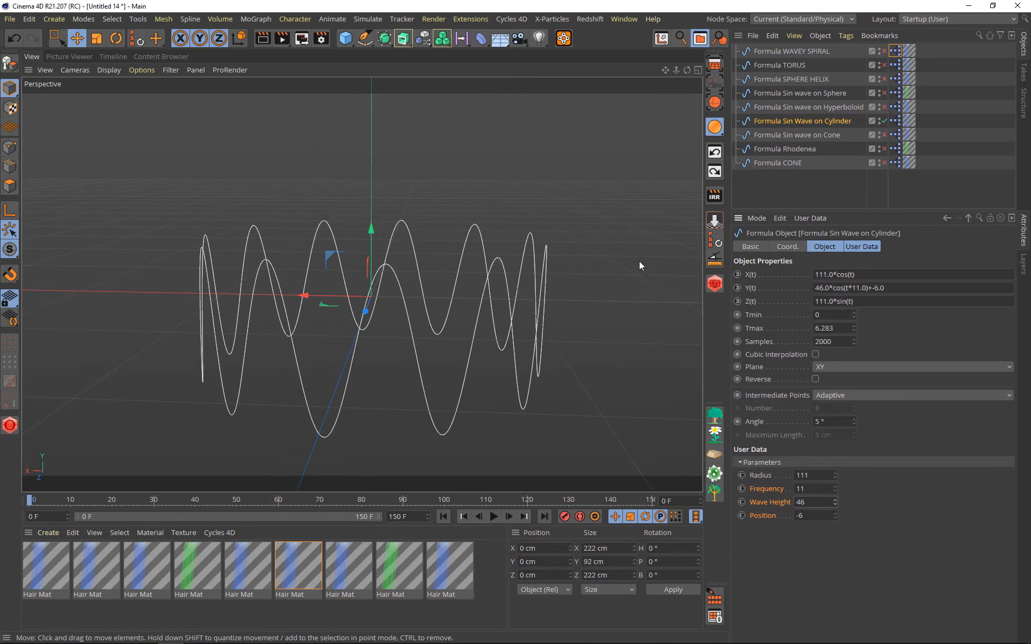
Step: Add a Cylinder primitive and fit Formula Sin Wave on Cylinder to it with radius 50, frequency 8 and wave height 24
left_click(346, 38)
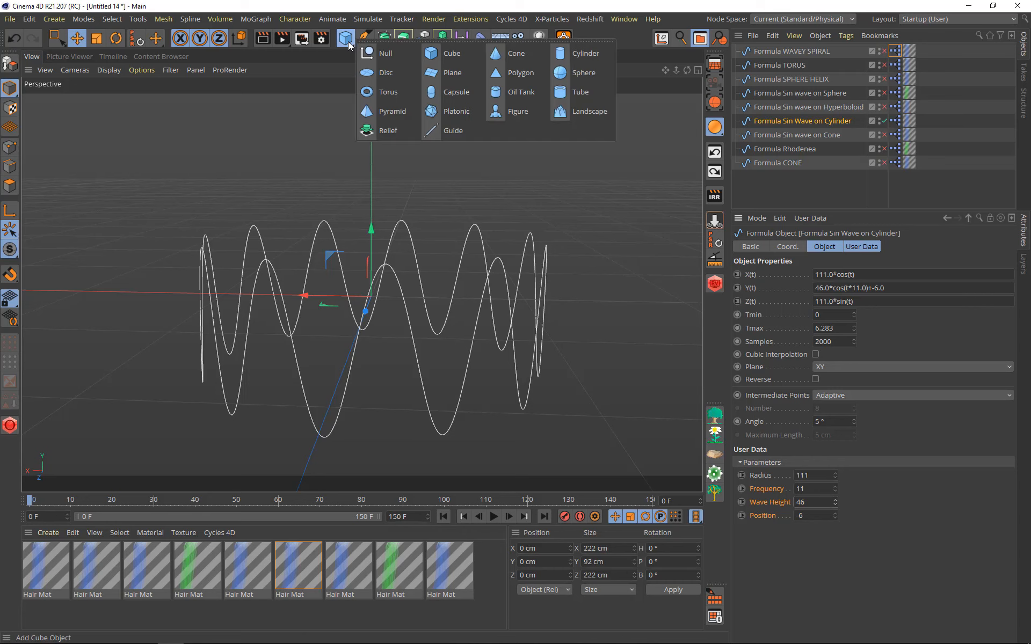
left_click(574, 56)
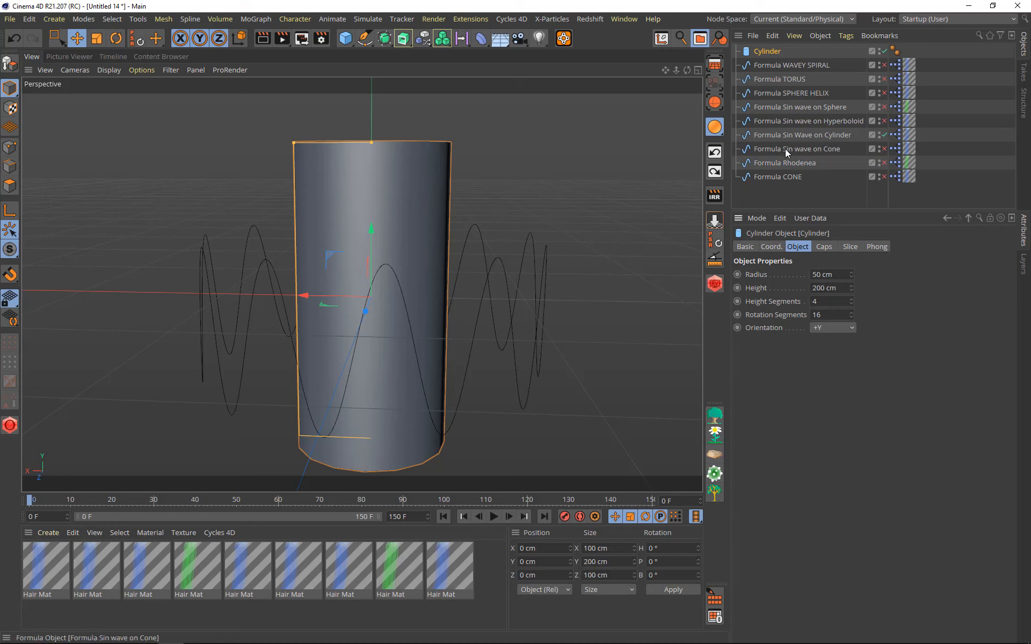
left_click(794, 134)
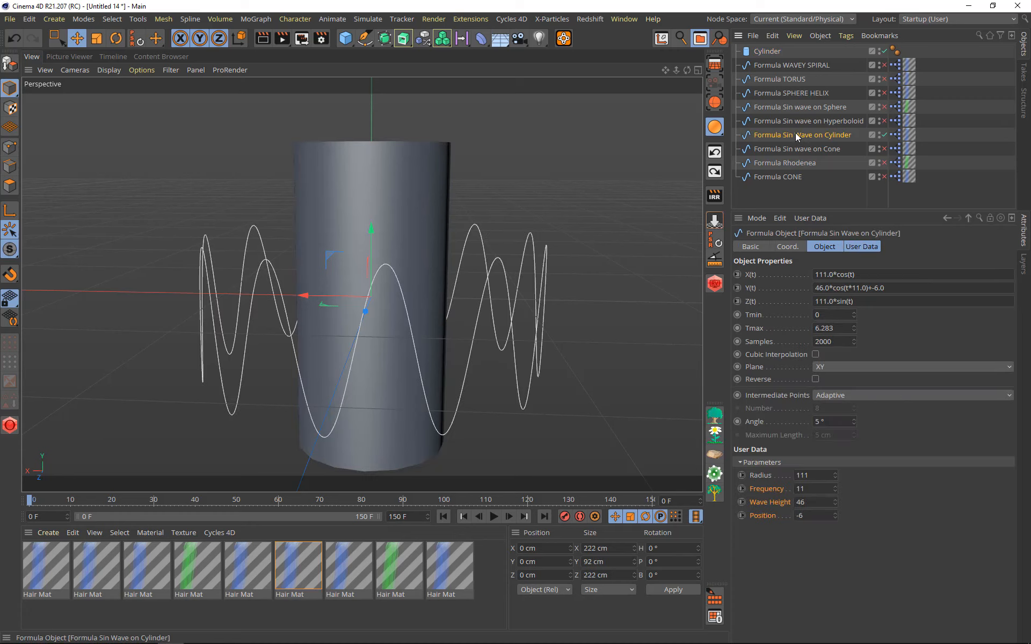
double_click(806, 475)
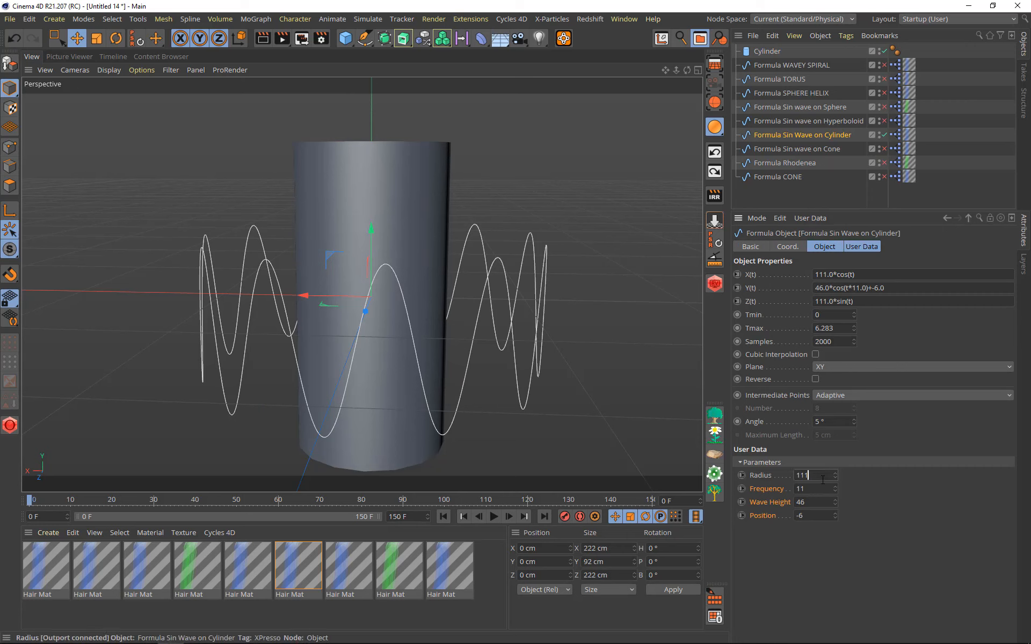
type("50")
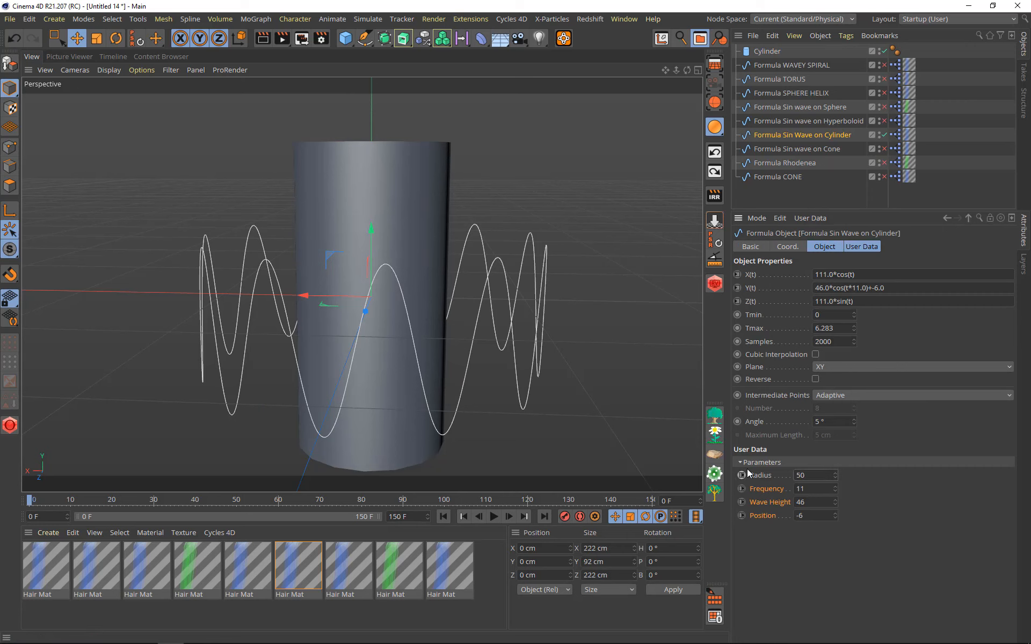
key("Return")
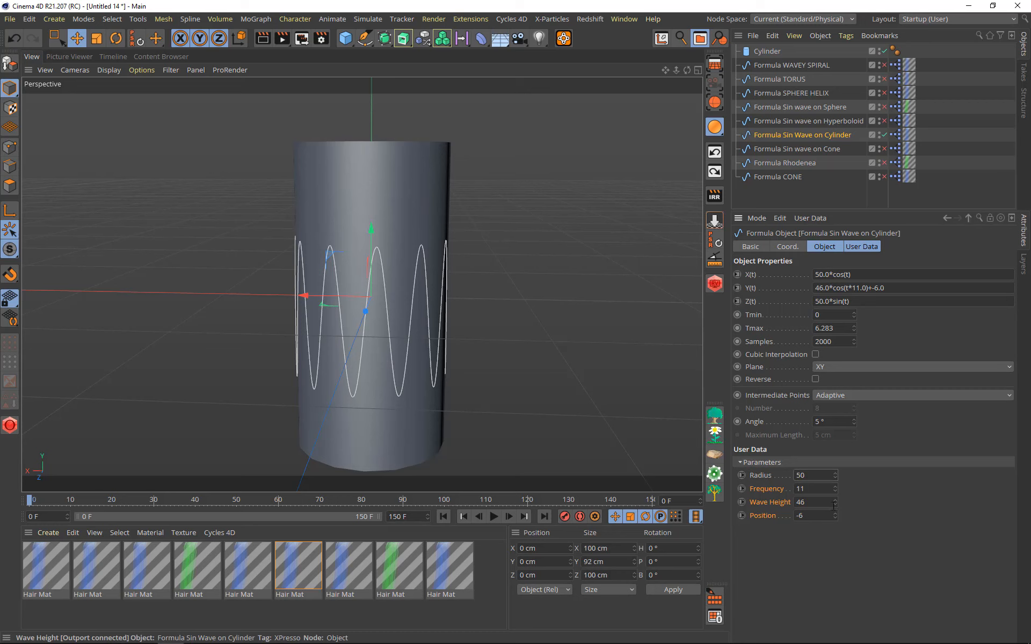
mouse_move(835, 503)
left_mouse_down()
mouse_move(854, 494)
mouse_move(833, 513)
mouse_move(835, 485)
left_mouse_up()
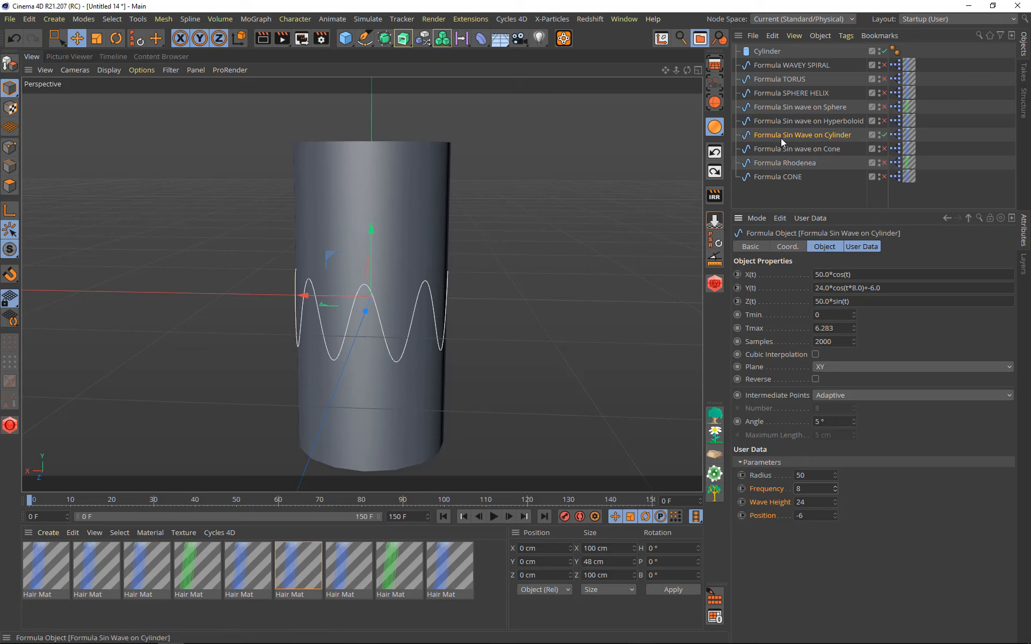
Step: Put Formula Sin Wave on Cylinder in an Extrude with movement of 0 cm in Z and -26 cm in Y
left_click(406, 45)
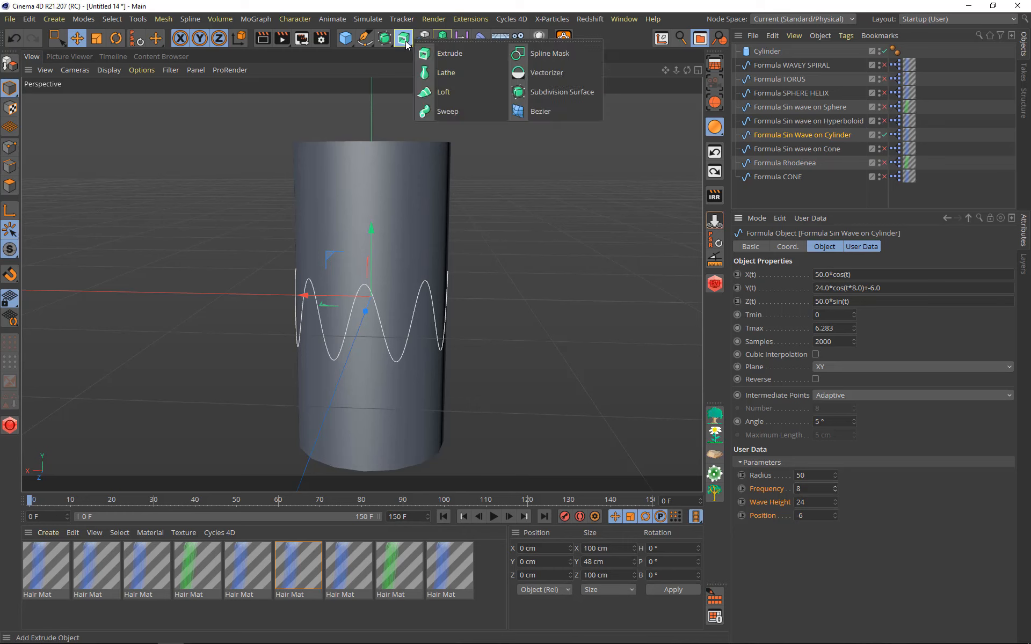
left_click(446, 59, "alt")
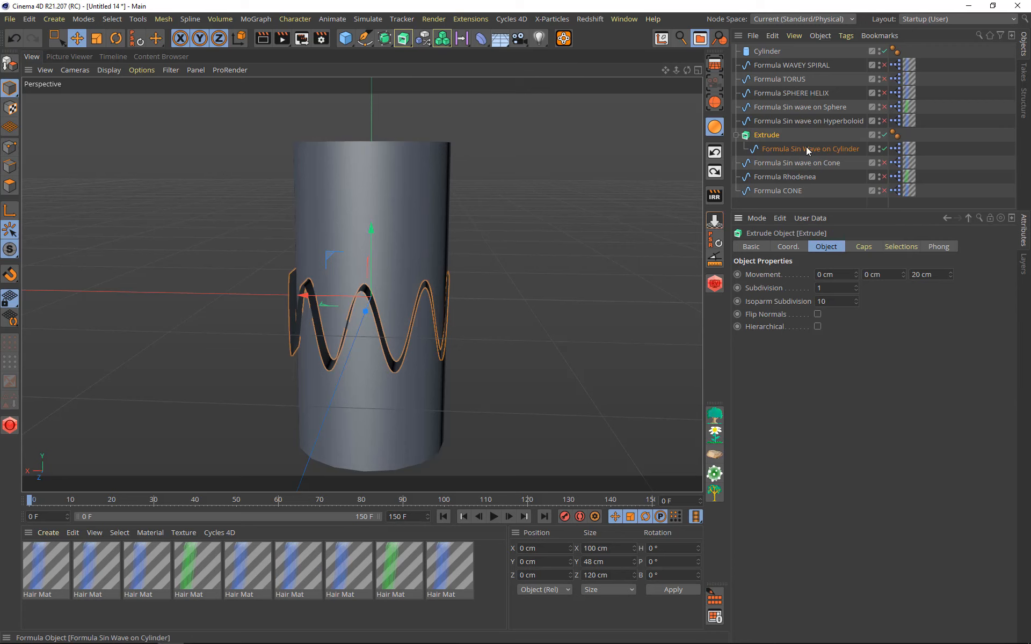
double_click(935, 276)
type("0")
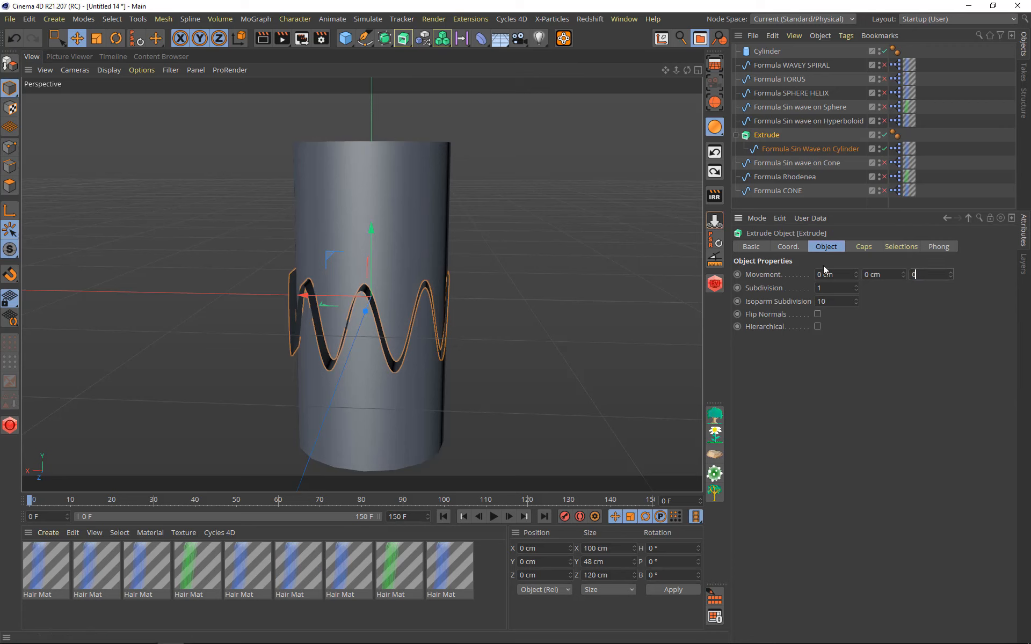
key("Return")
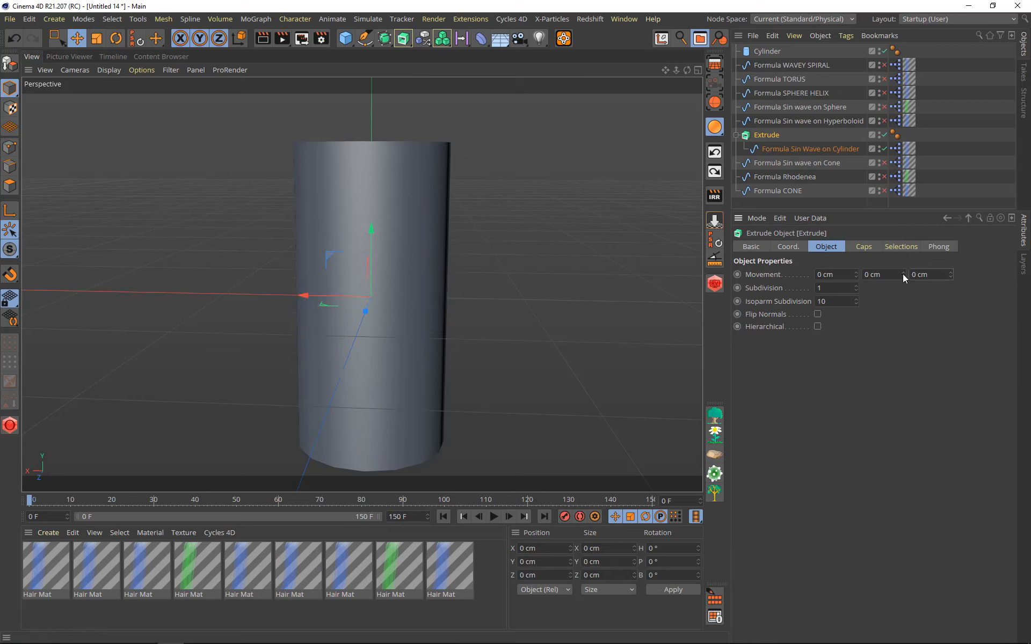
left_click_drag(904, 277, 904, 276)
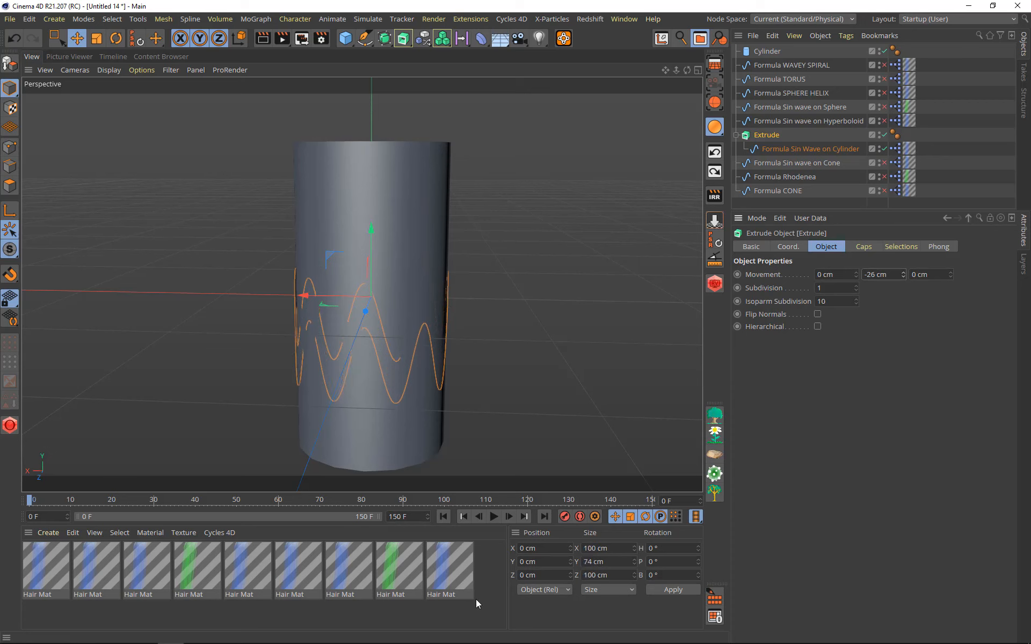
Step: Apply a new default material to the Extrude and set its spline to frequency 6, wave height 25 and position 15
double_click(487, 610)
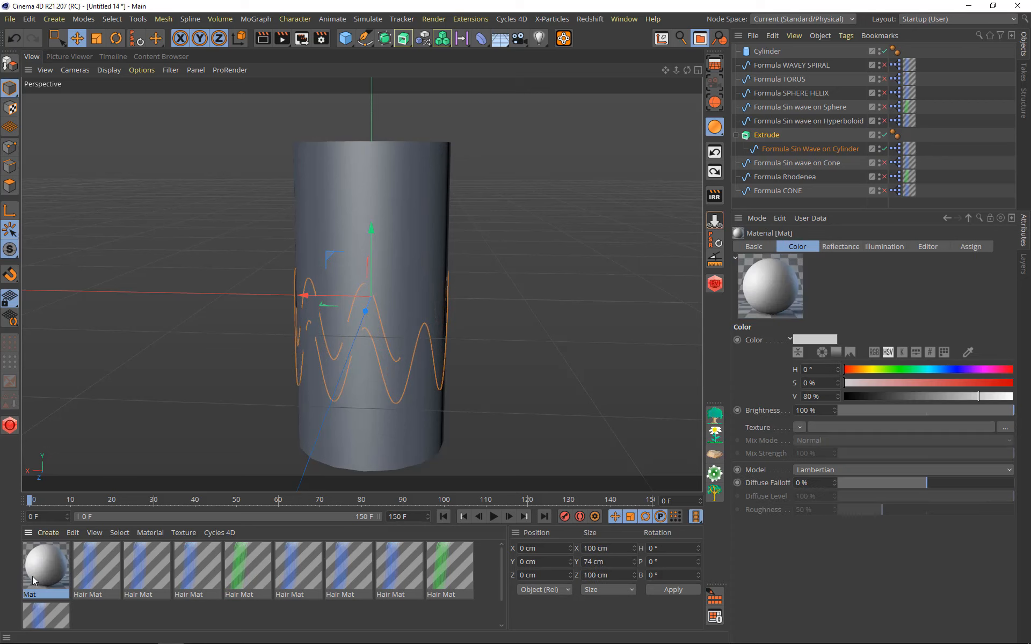
left_click_drag(146, 506, 767, 139)
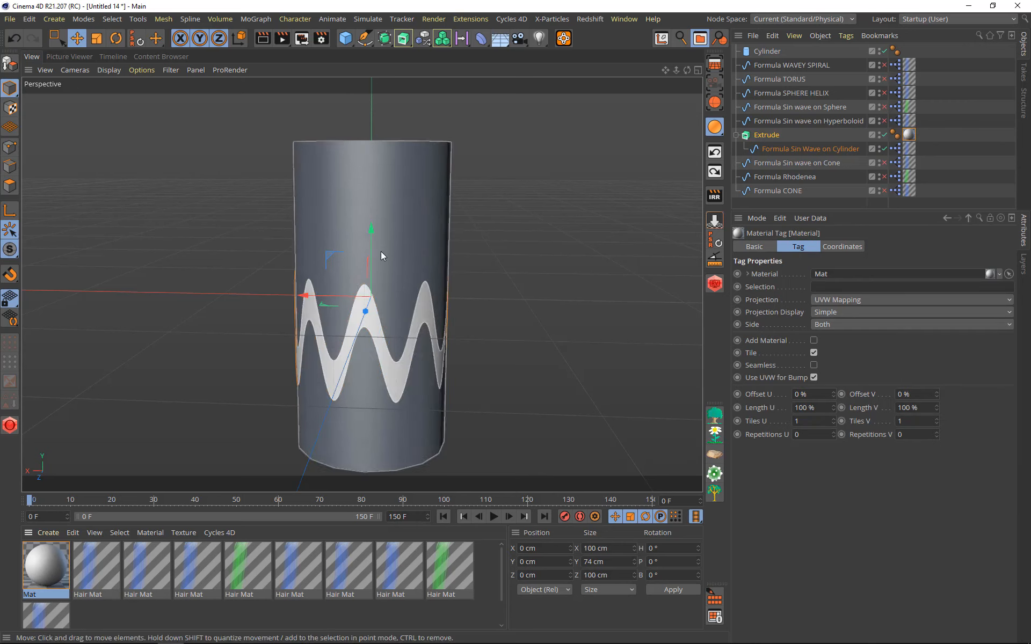
left_click(788, 148)
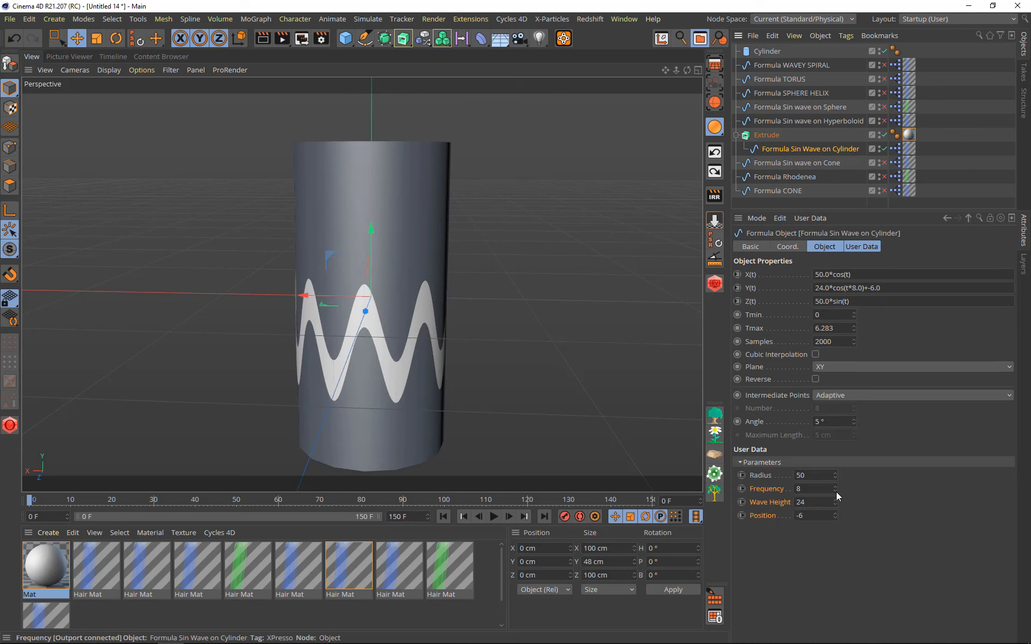
mouse_move(834, 488)
left_mouse_down()
mouse_move(834, 475)
mouse_move(835, 520)
mouse_move(835, 497)
mouse_move(836, 508)
left_mouse_up()
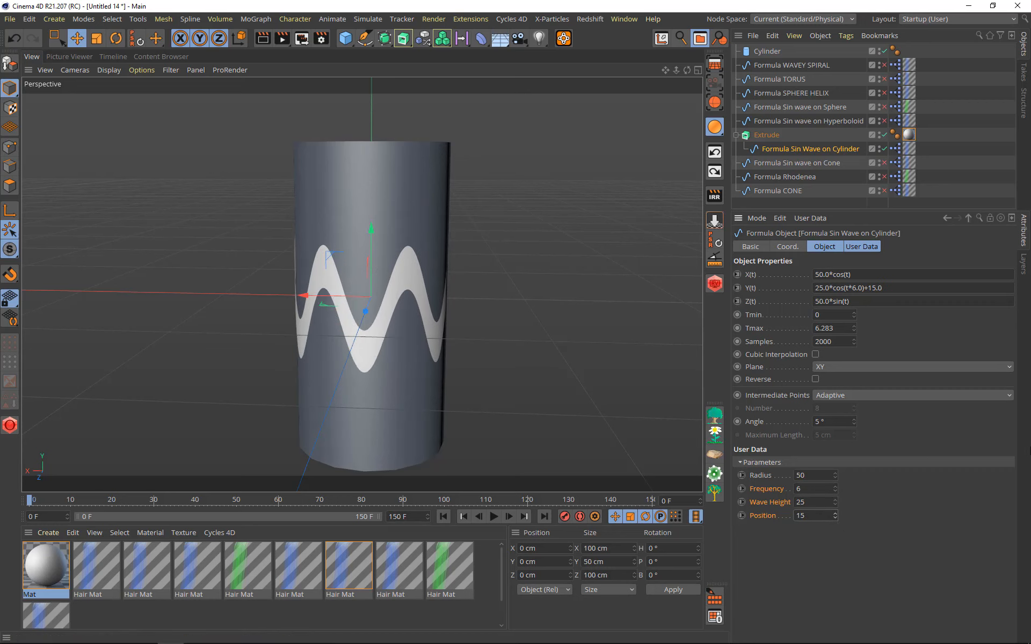
Step: Undo the spline parameter changes, the material and the Extrude around Formula Sin Wave on Cylinder
left_click(14, 39)
left_click(14, 39)
left_click(15, 39)
left_click(14, 40)
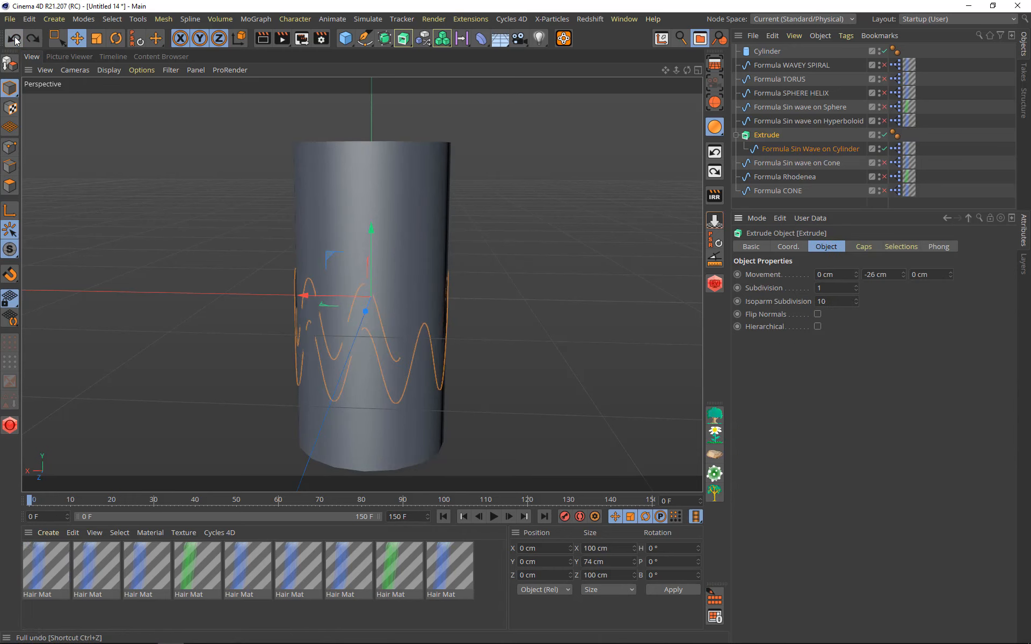
left_click(15, 39)
left_click(14, 39)
left_click(14, 39)
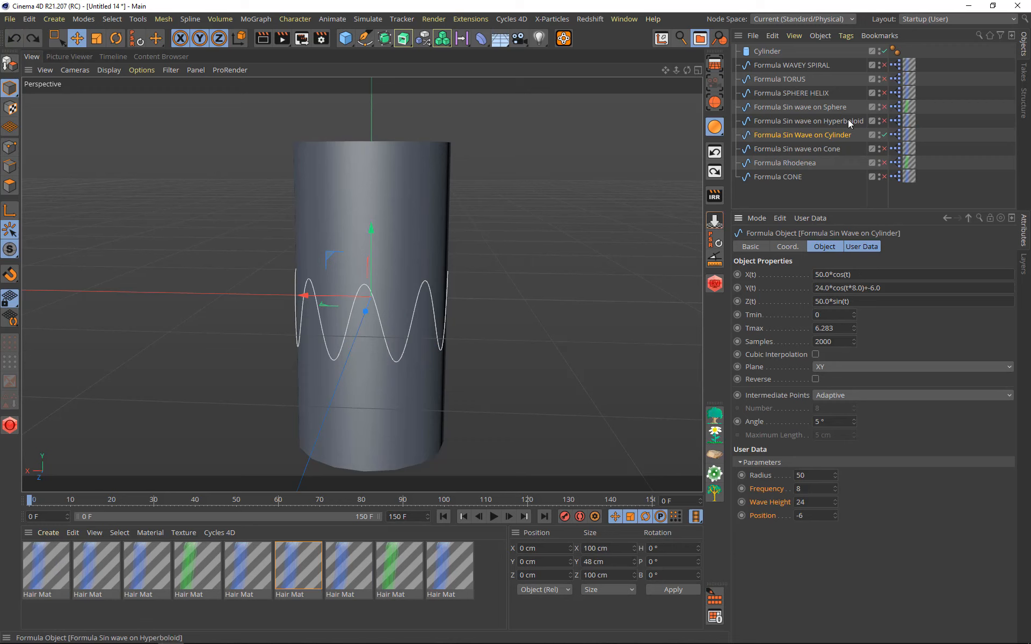
Step: Disable Formula Sin Wave on Cylinder and the Cylinder primitive, and enable Formula Sin wave on Sphere
left_click(885, 135)
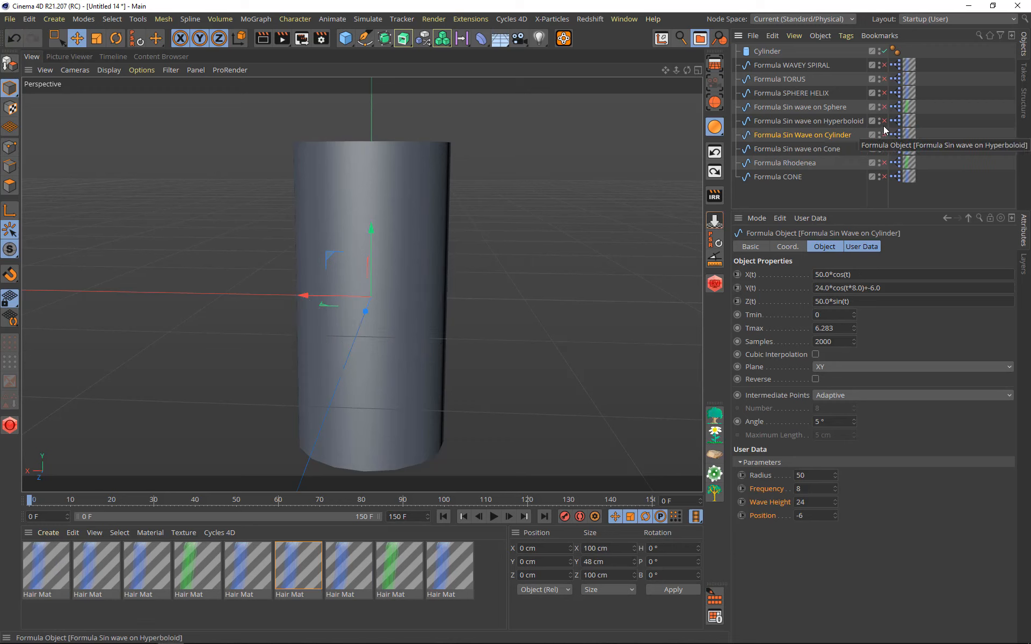
left_click(885, 107)
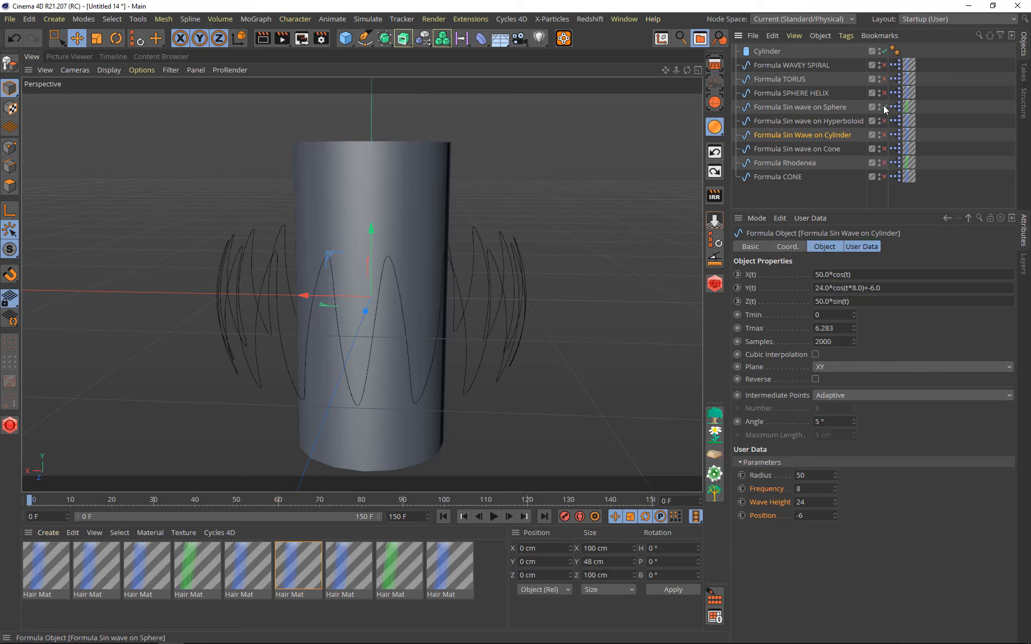
left_click(884, 51)
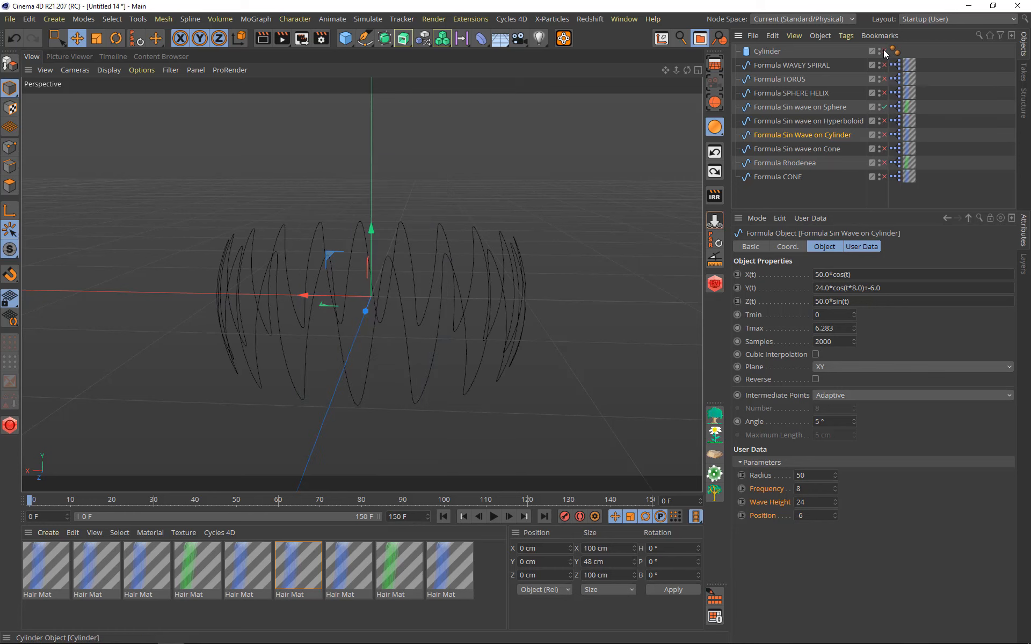
Step: Add a Sphere primitive and set its segments to 64
left_click(344, 38)
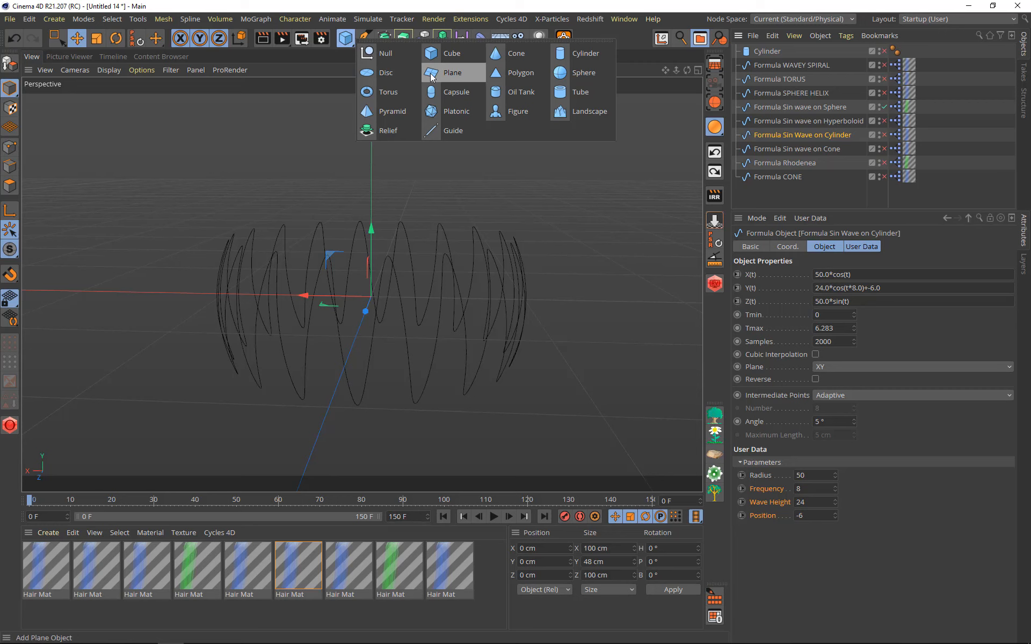
left_click(572, 74)
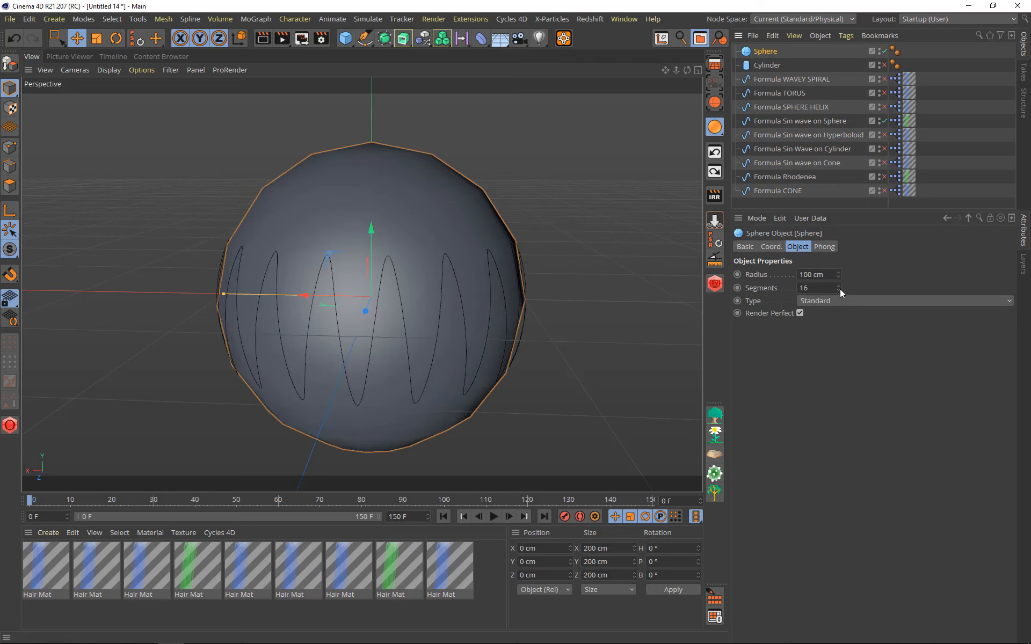
left_click_drag(839, 290, 840, 263)
left_click_drag(470, 308, 510, 211, "alt")
left_click_drag(256, 314, 283, 287, "alt")
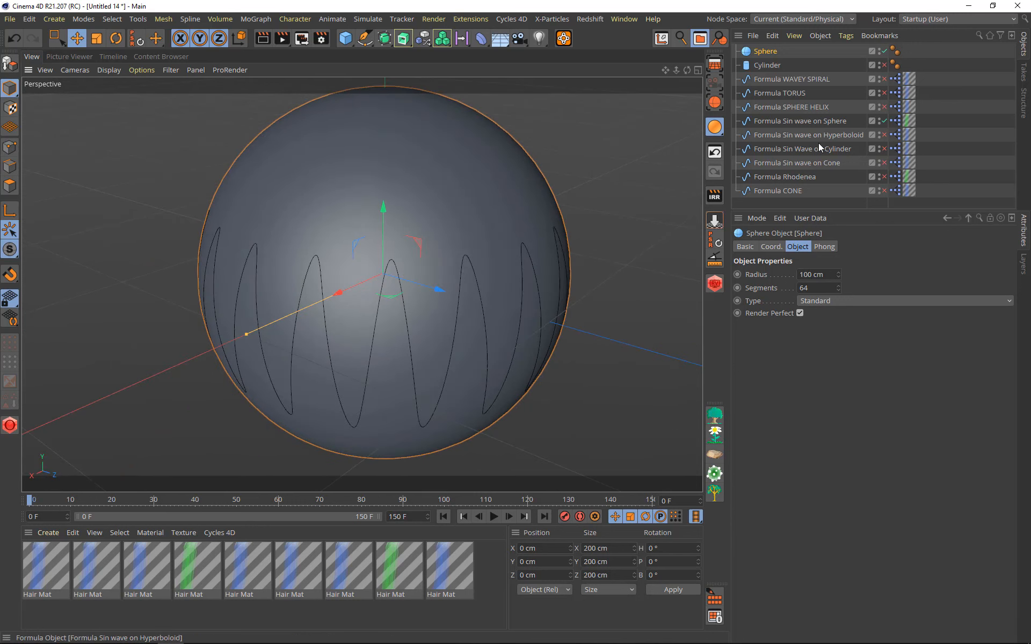
Step: Try a radius of 89 on Formula Sin wave on Sphere and reset its user data parameters to their defaults
left_click(820, 122)
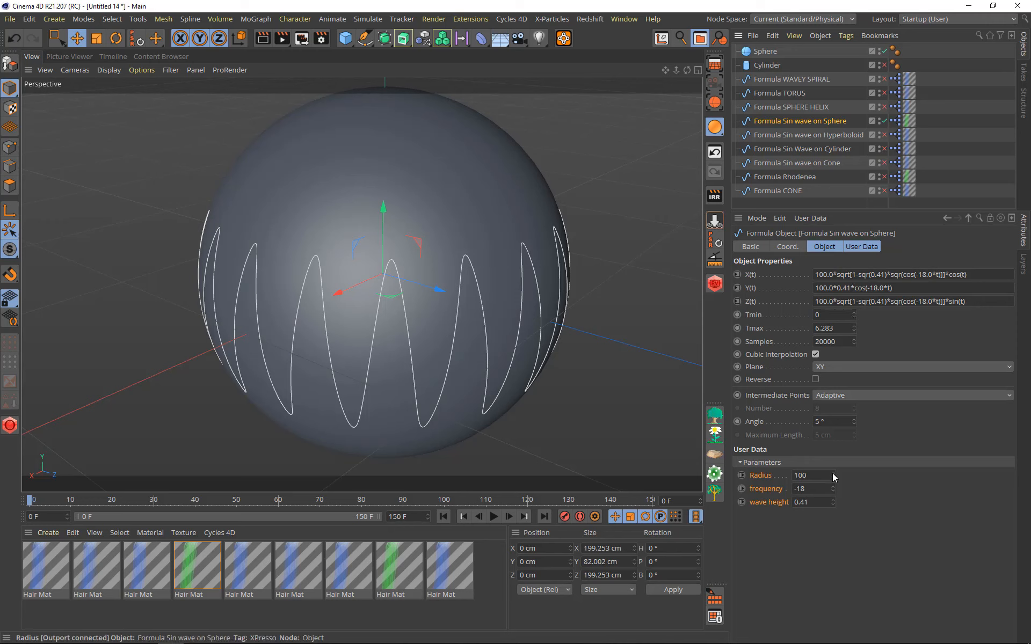
left_click_drag(833, 477, 833, 477)
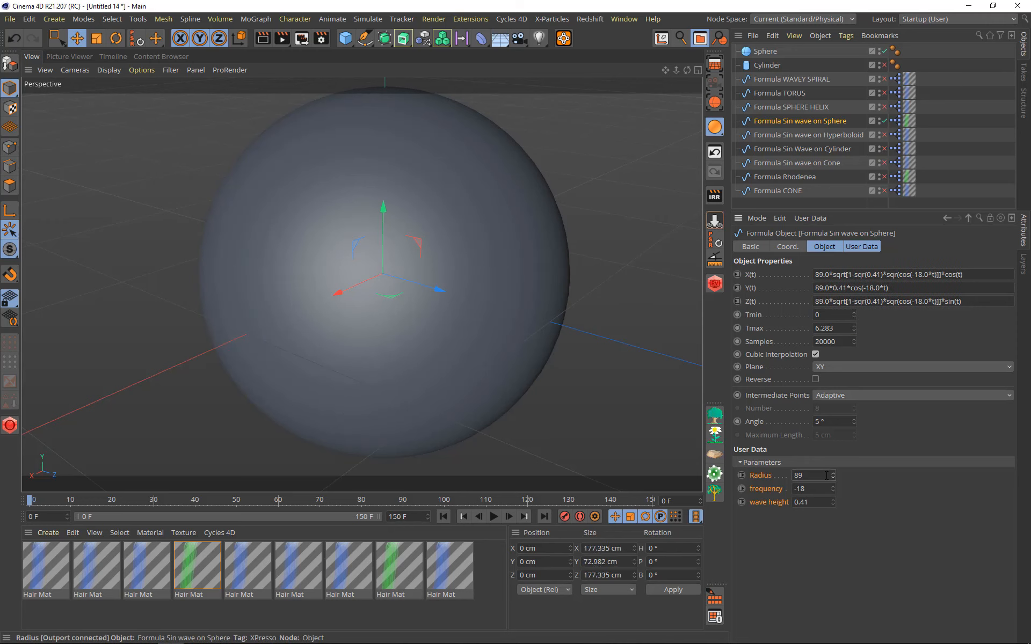
right_click(766, 478)
left_click(789, 525)
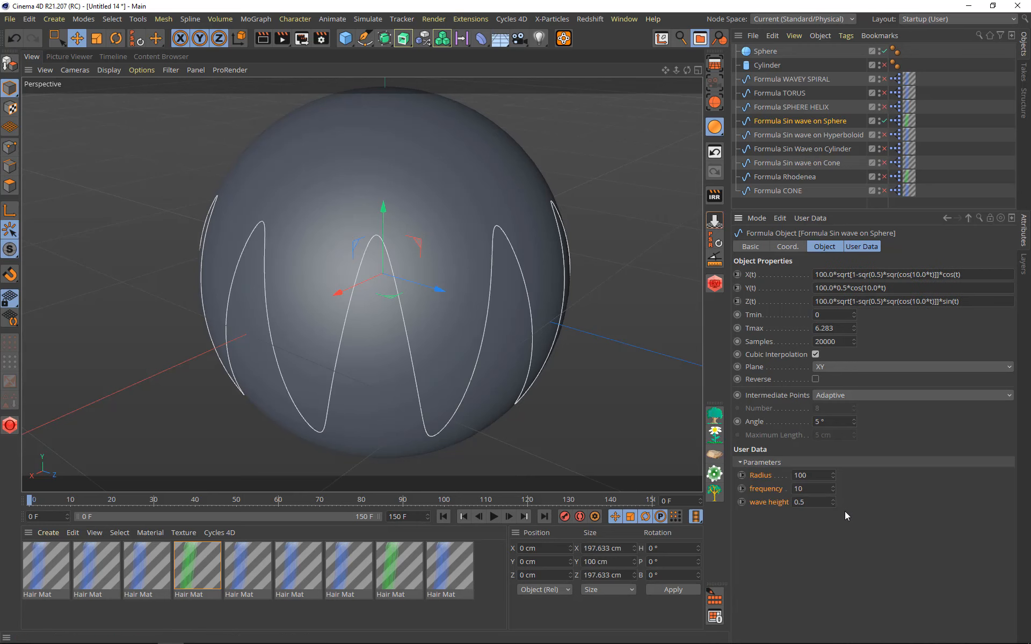
Step: Set Formula Sin wave on Sphere's frequency to 34 and wave height to -0.16
left_click_drag(831, 489, 833, 525)
left_click_drag(832, 502, 832, 529)
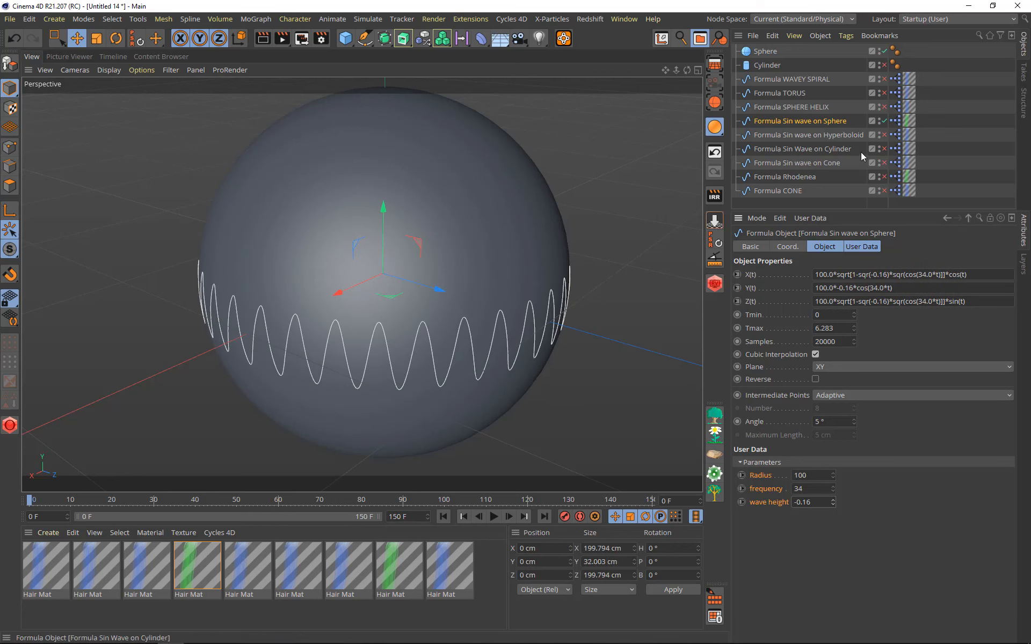
Step: Disable Formula Sin wave on Sphere and enable Formula Sin wave on Hyperboloid
left_click(883, 121)
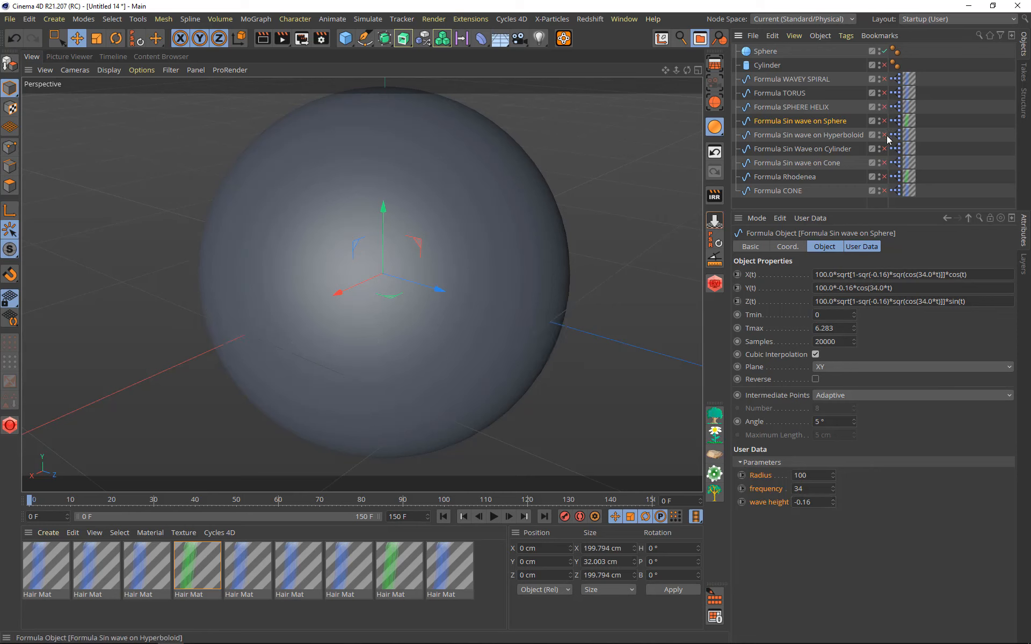
left_click(885, 135)
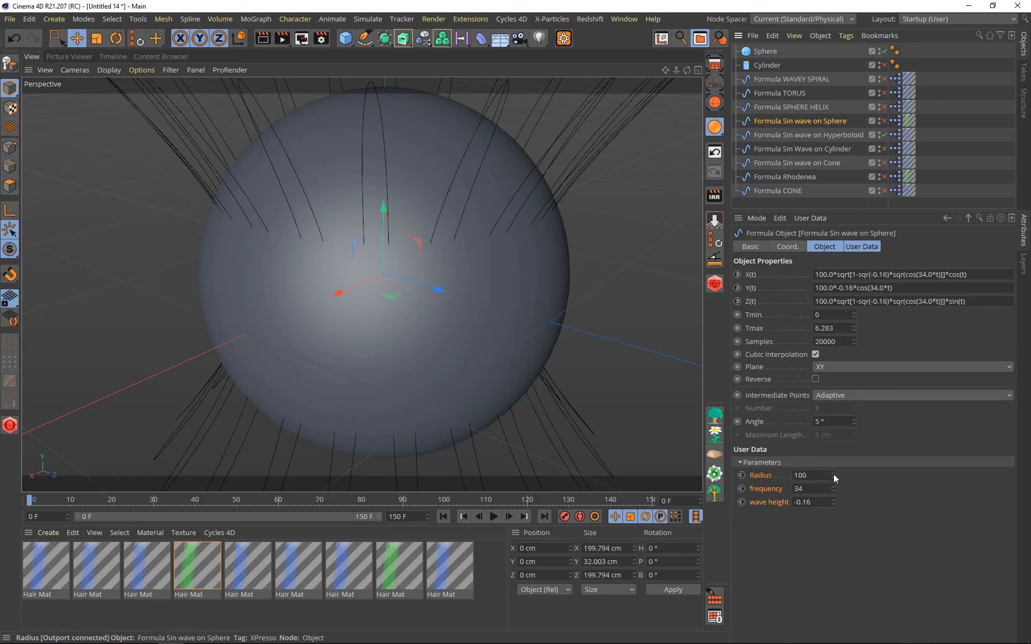
Step: Reduce the radius of Formula Sin wave on Sphere to -1
left_click_drag(834, 478, 835, 532)
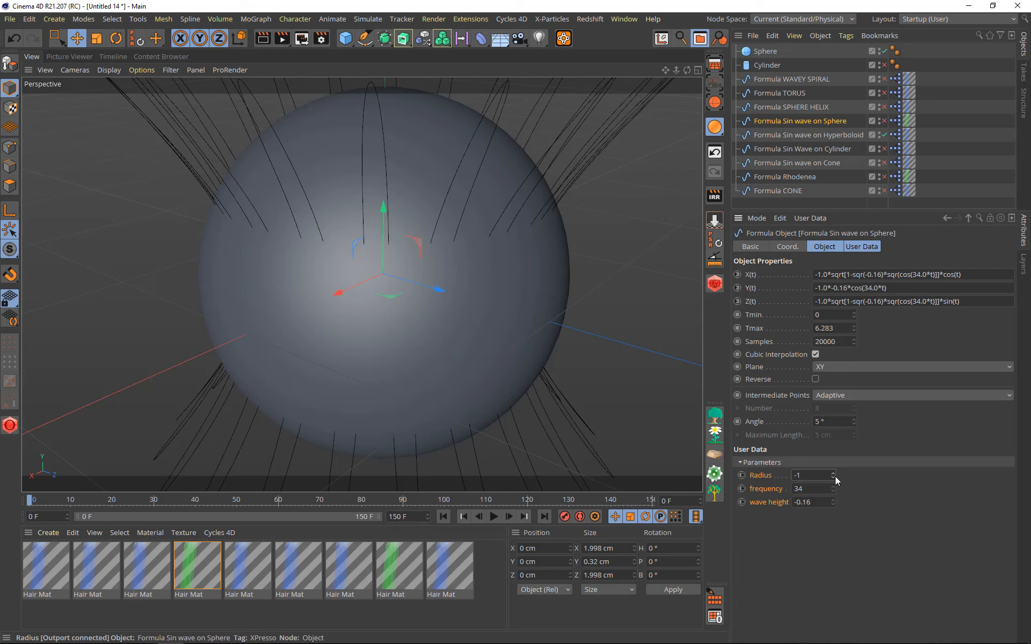
right_click(765, 478)
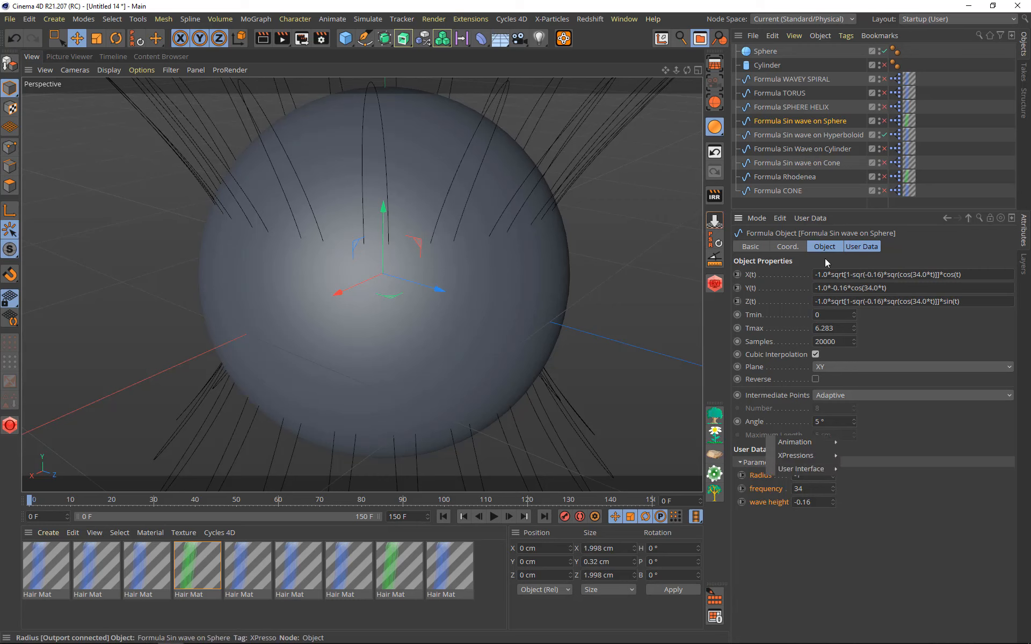
left_click(806, 111)
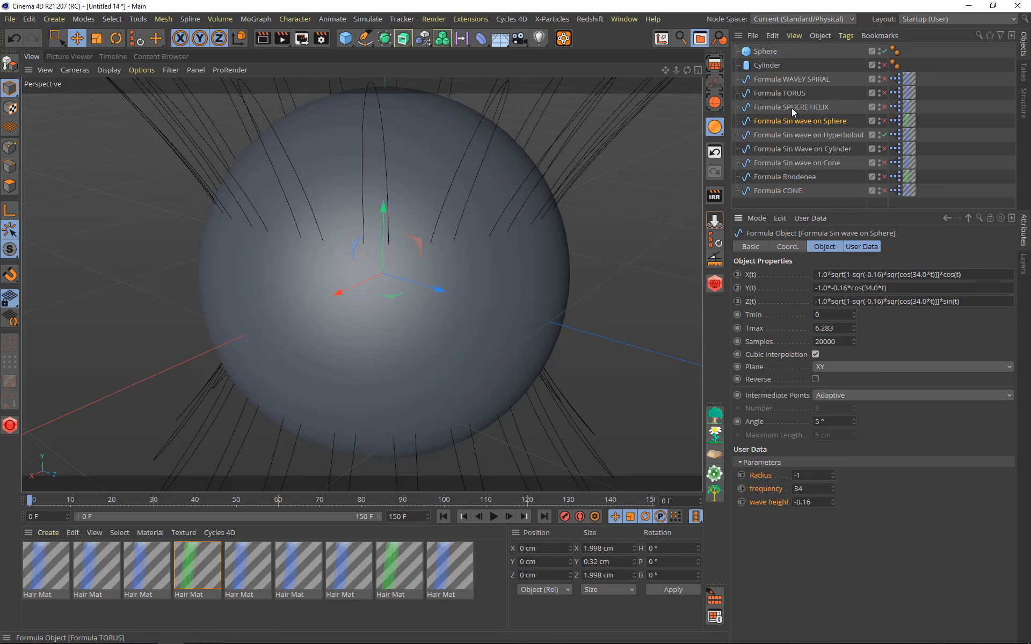
Step: Try a radius of 0 on Formula Sin wave on Hyperboloid and reset its user data parameters to their defaults
left_click(795, 134)
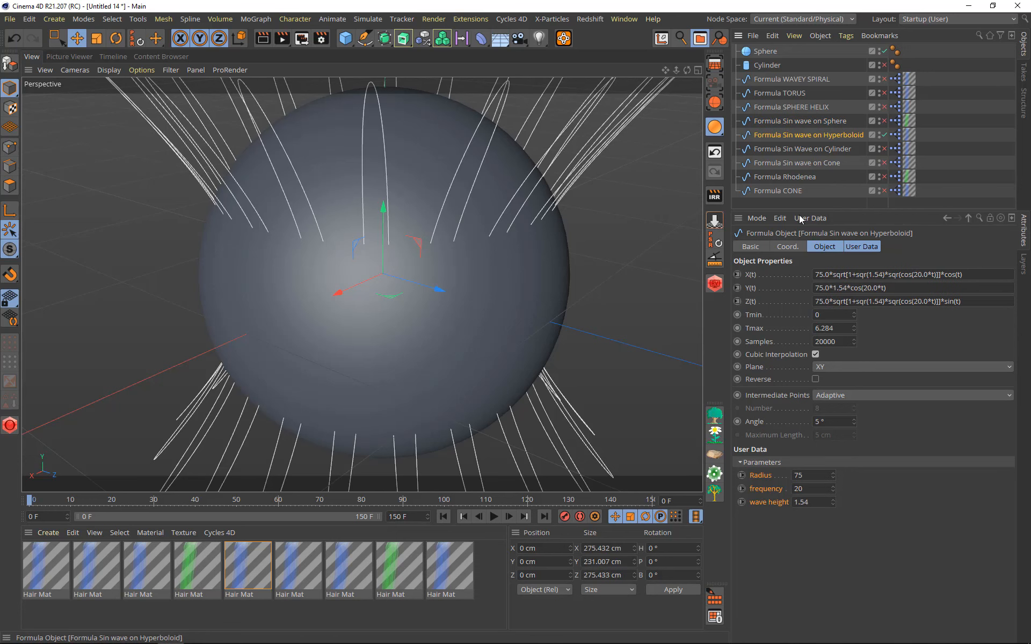
right_click(833, 475)
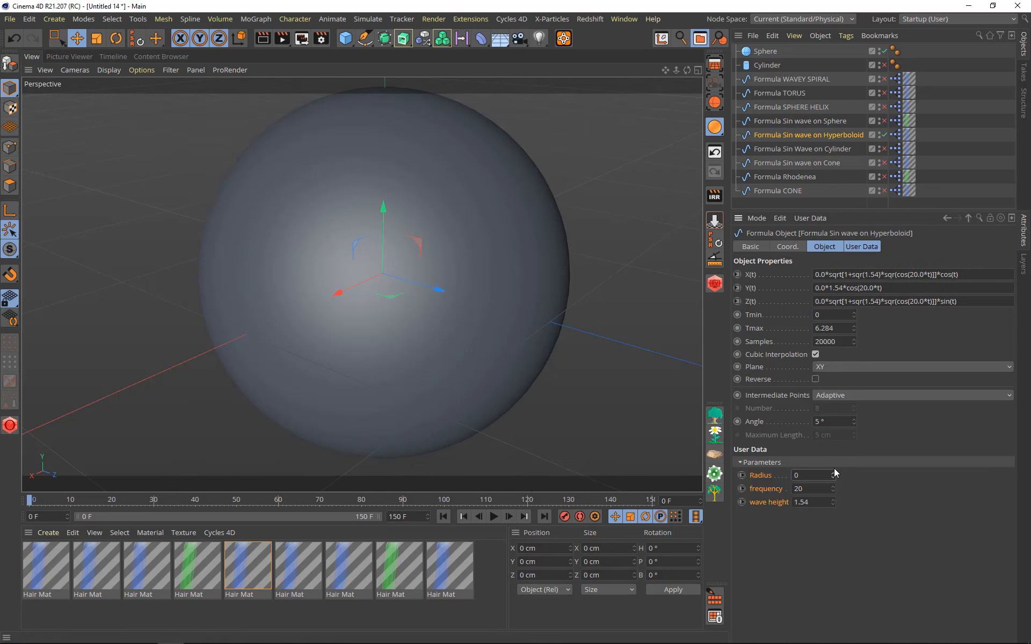
right_click(767, 479)
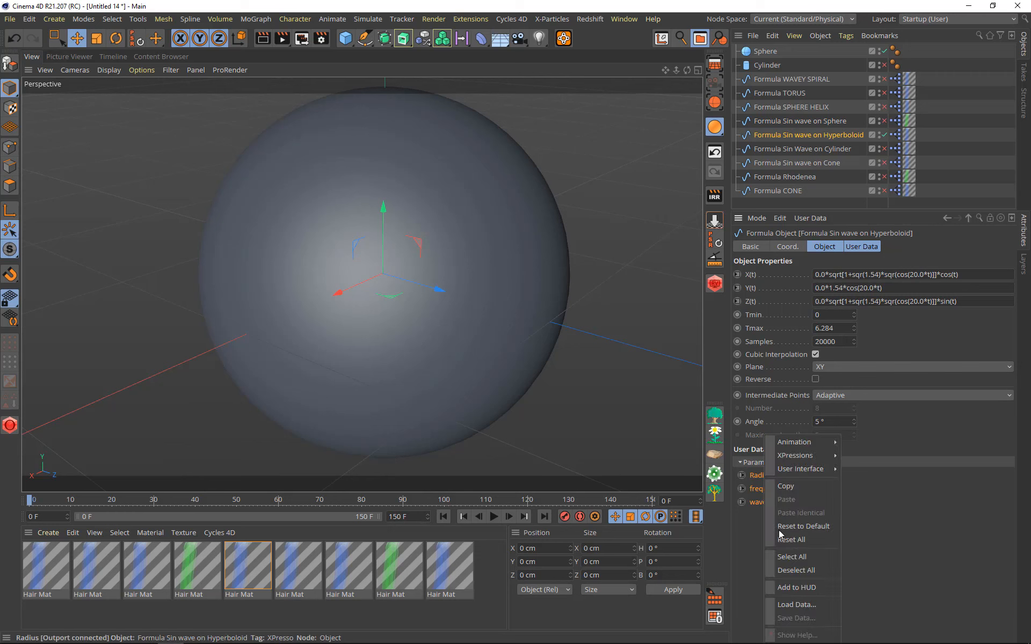
left_click(788, 530)
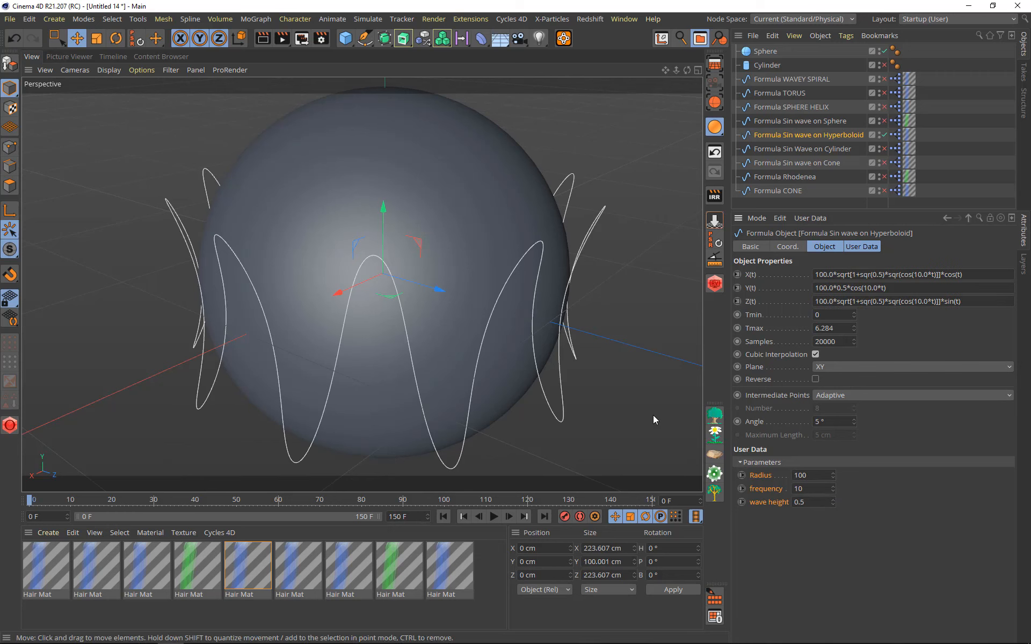
Step: Set Formula Sin wave on Hyperboloid's wave height to 1.04 and frequency to 58
left_click_drag(501, 358, 444, 267, "alt")
scroll(444, 267, "down", 5)
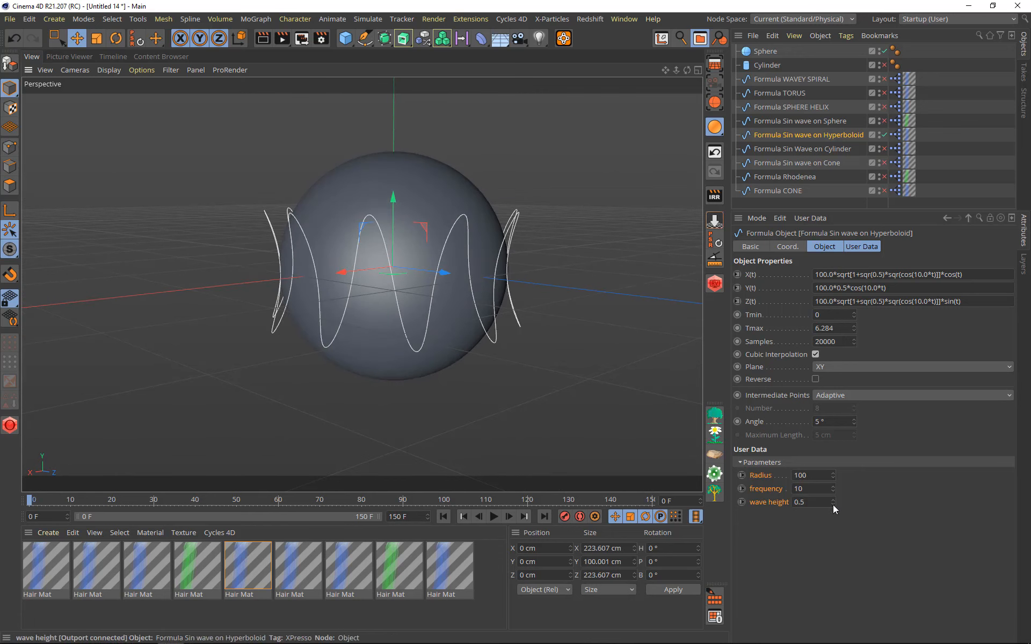
left_click_drag(832, 502, 833, 457)
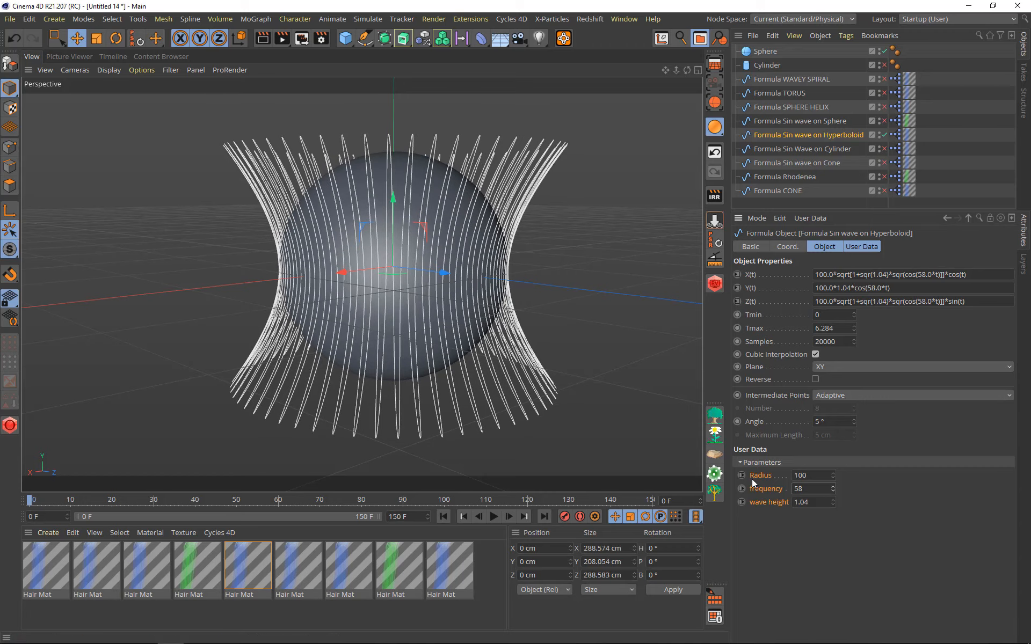
left_click_drag(497, 330, 516, 300, "alt")
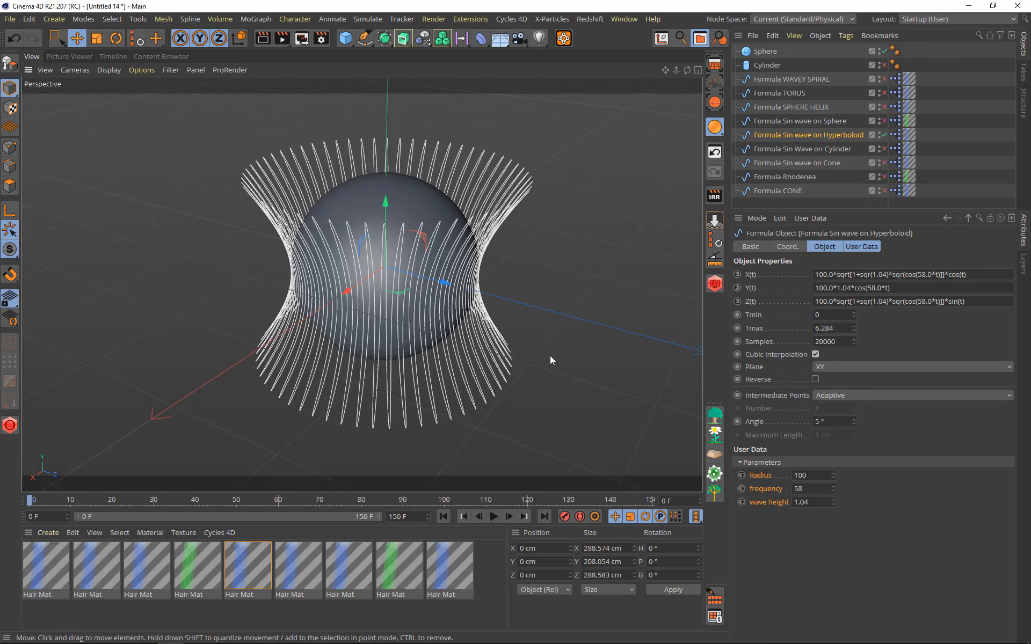
Step: Disable Formula Sin wave on Hyperboloid, then enable and select Formula SPHERE HELIX
left_click(884, 135)
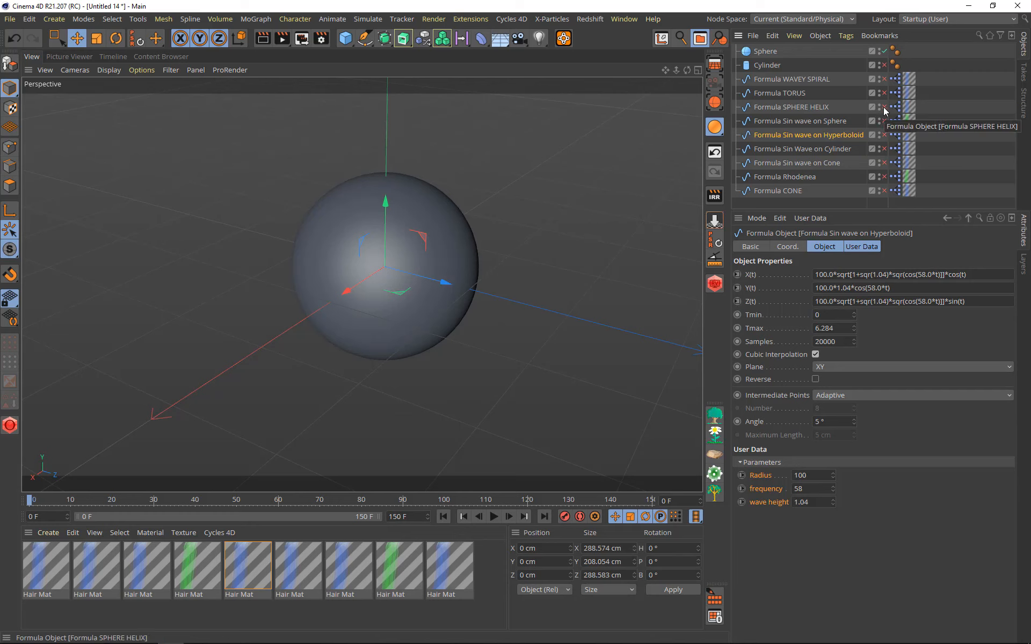
left_click(884, 107)
left_click(804, 108)
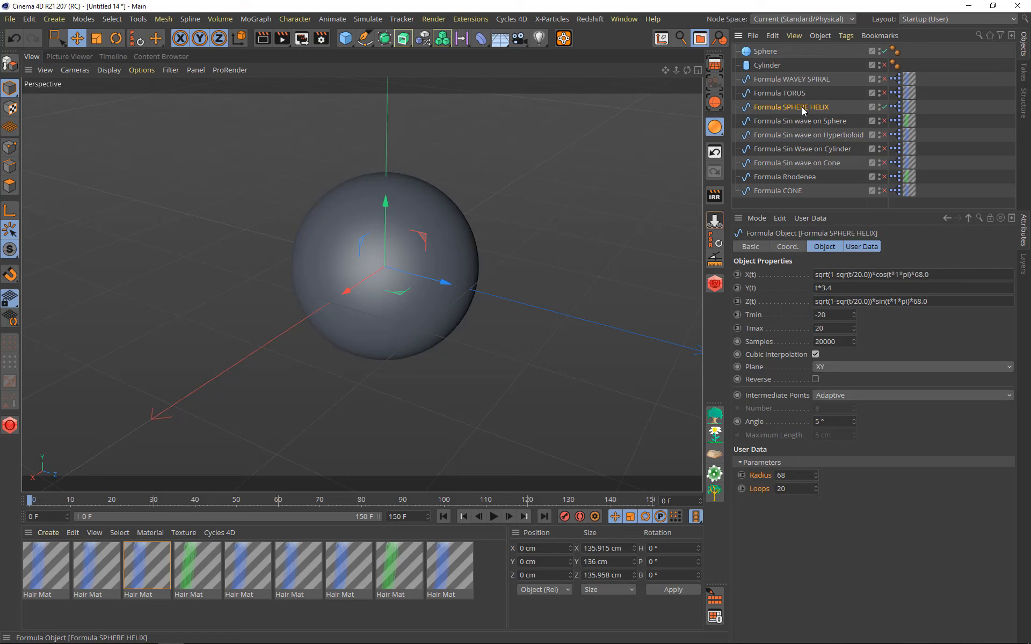
Step: Try a radius of 200 on Formula SPHERE HELIX and settle on a radius of 100
double_click(781, 476)
type("200")
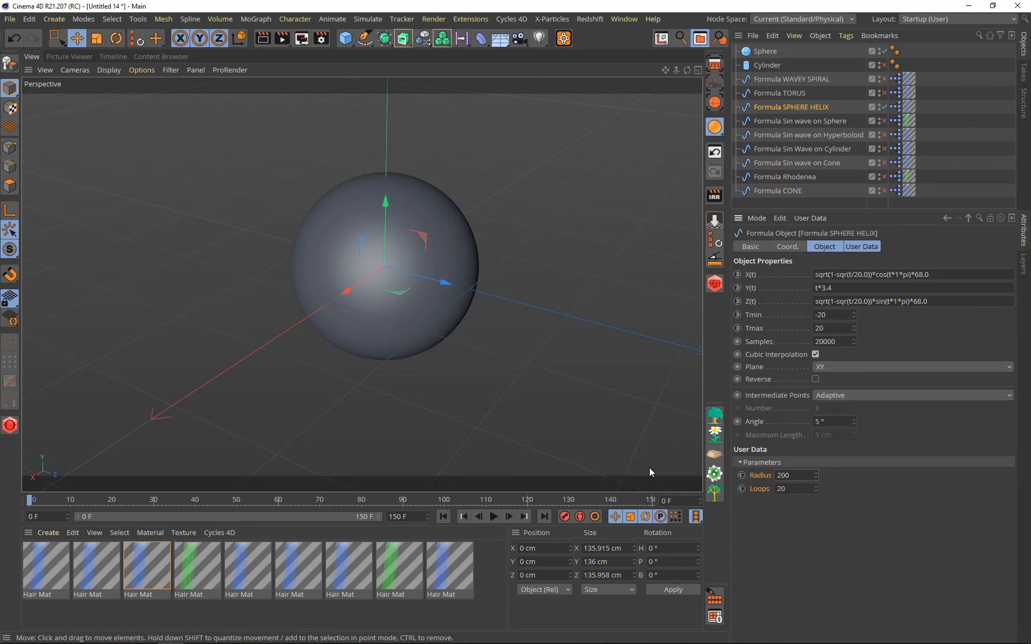
key("Return")
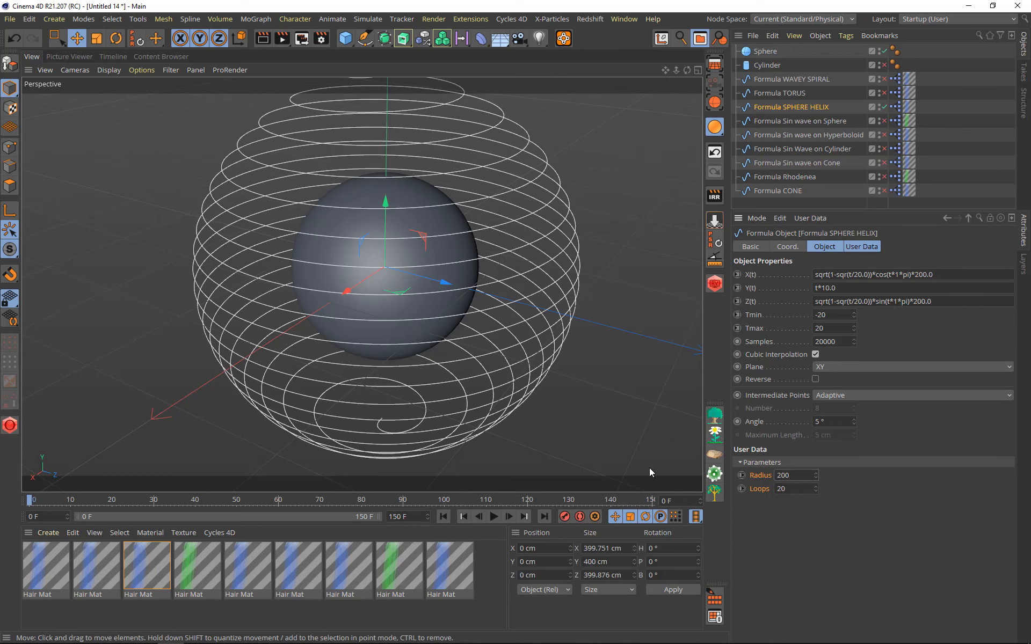
double_click(805, 478)
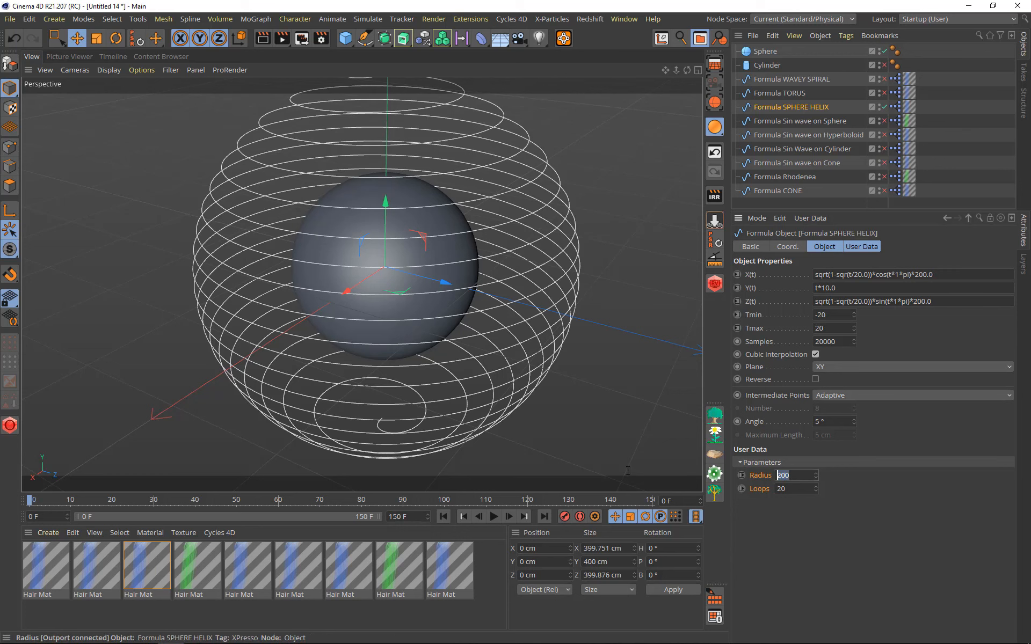
type("100")
key("Return")
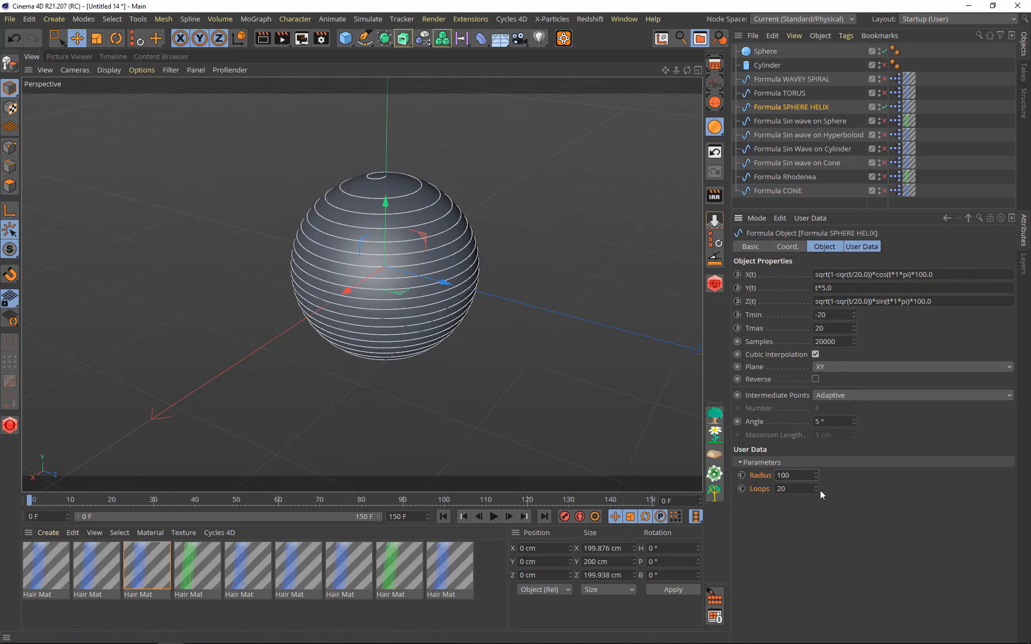
Step: Try 7 loops on Formula SPHERE HELIX and raise the loops to 236
left_click_drag(816, 489, 805, 495)
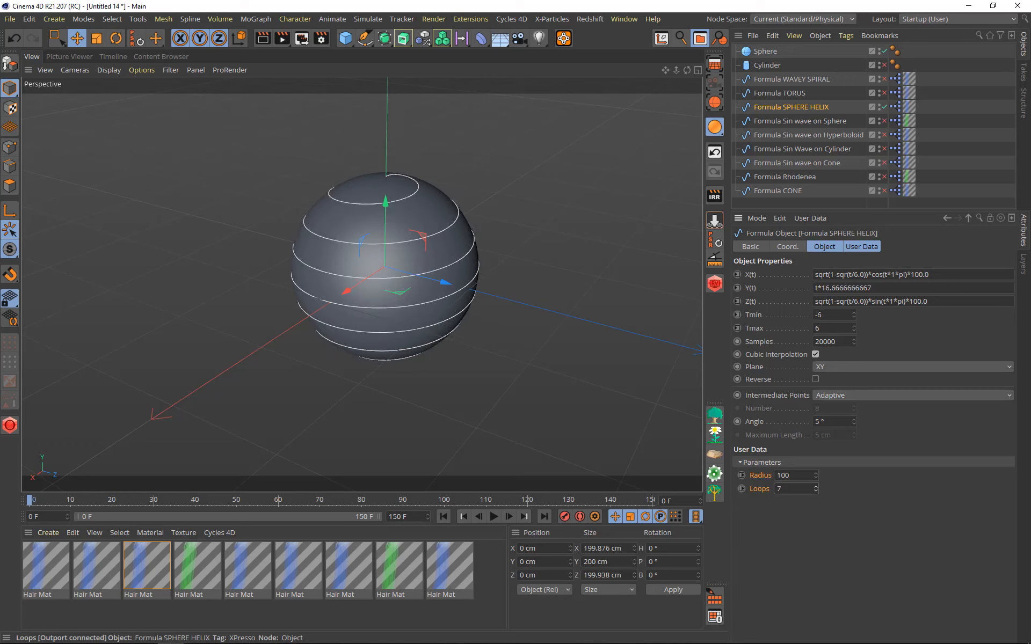
left_click_drag(394, 260, 440, 234, "alt")
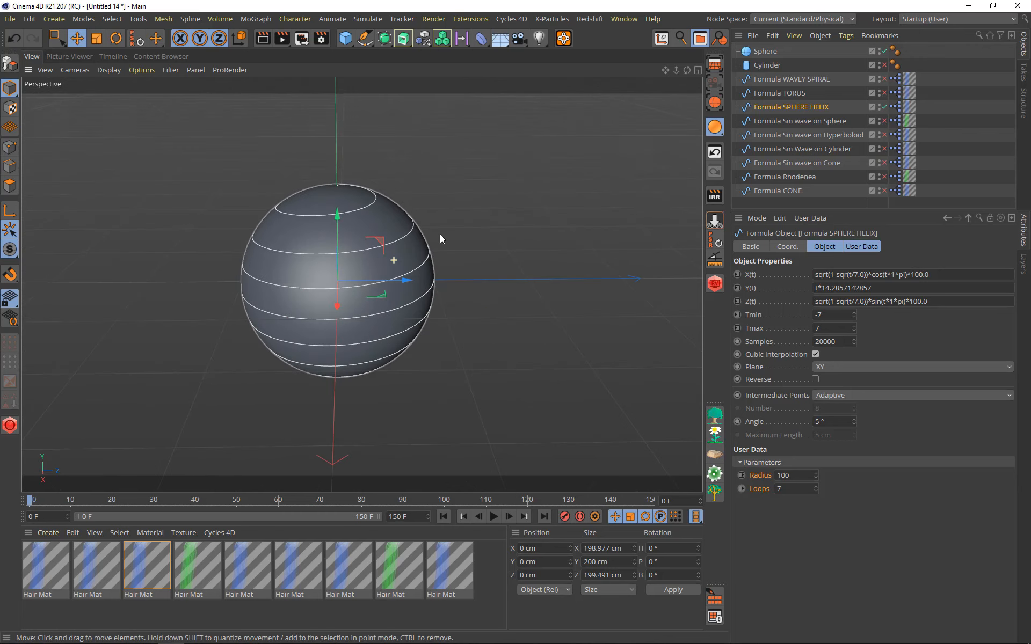
left_click_drag(814, 488, 814, 365)
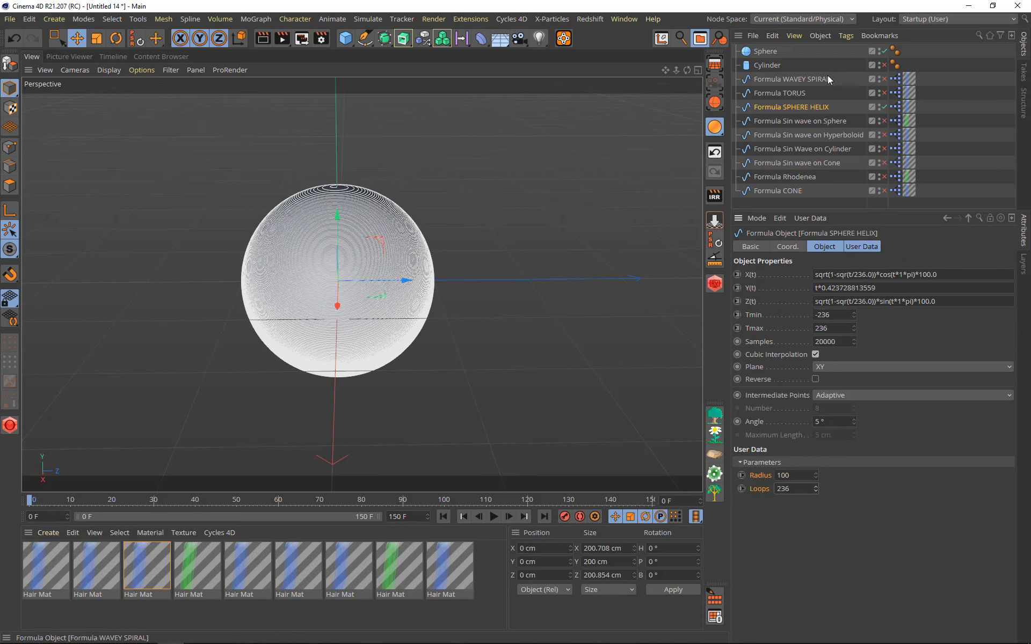
Step: Disable the Sphere primitive and render the active view with only the sphere helix
left_click(883, 51)
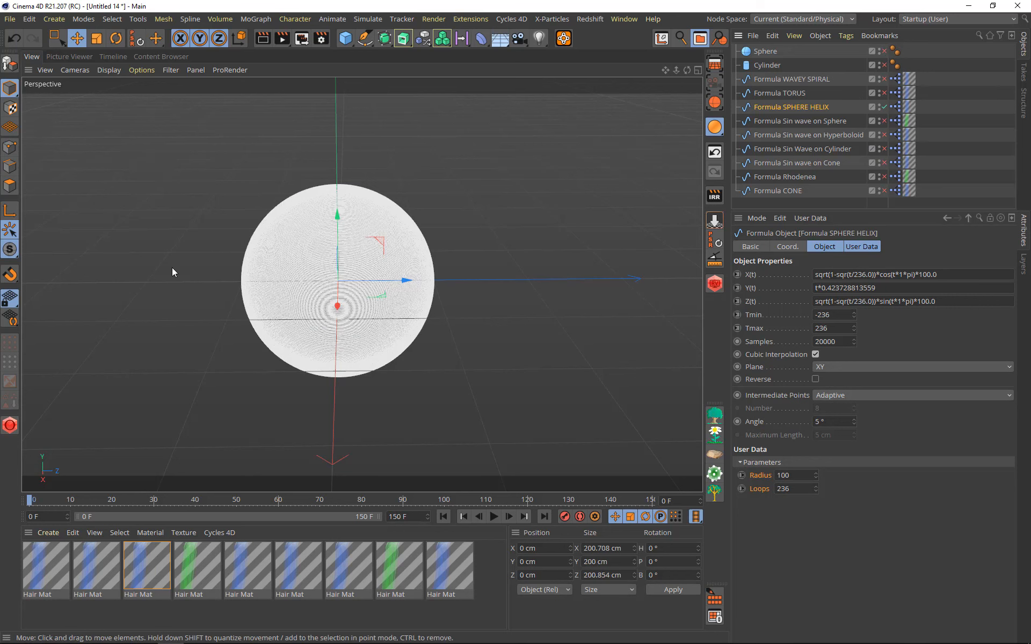
scroll(304, 269, "up", 3)
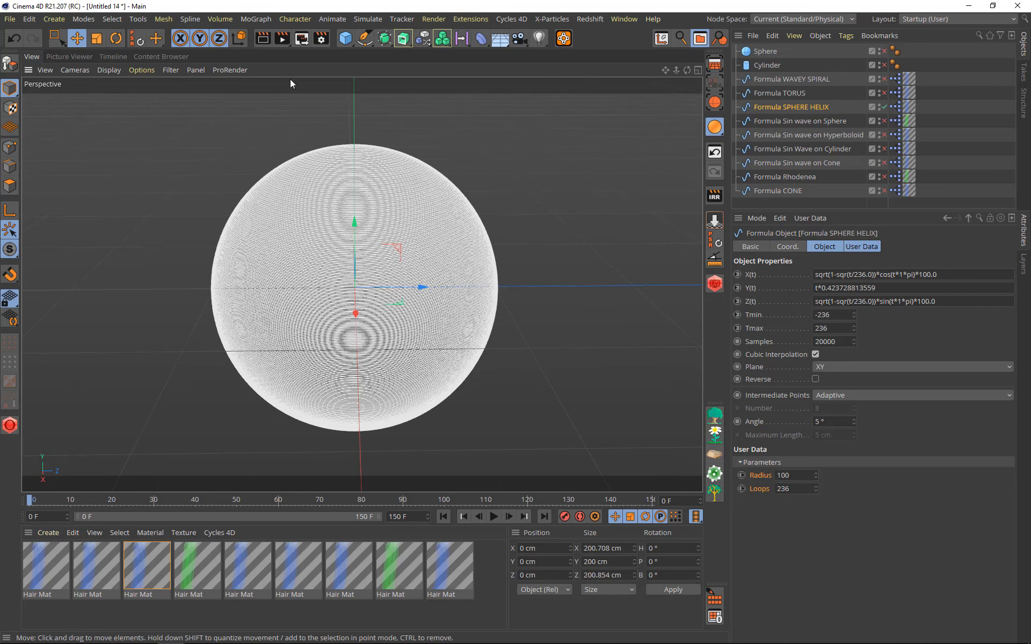
left_click(266, 40)
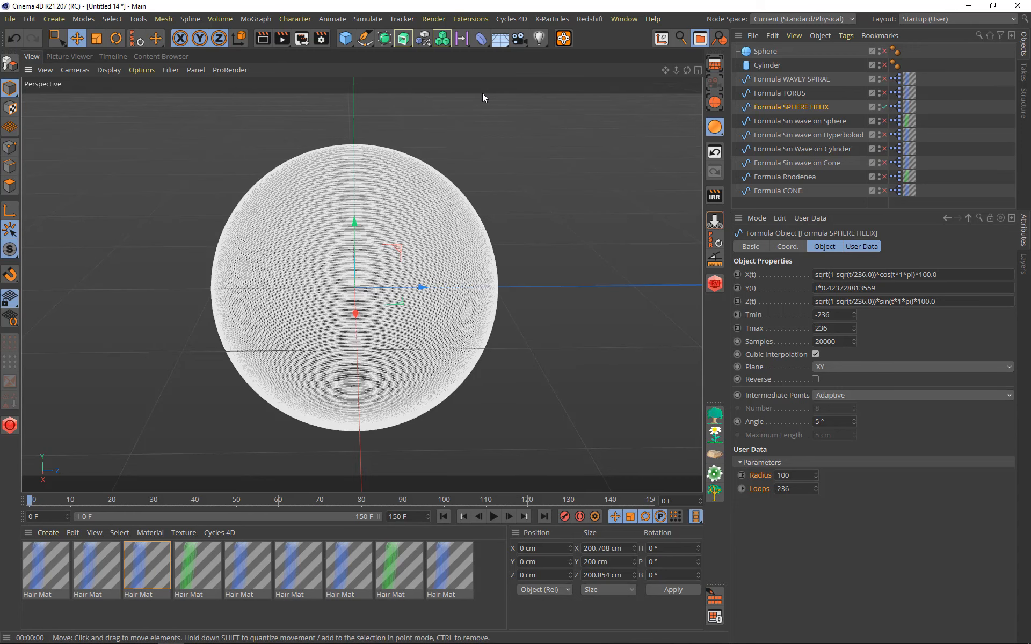
Step: Add the Hair Render effect to the render settings and render the active view of the sphere helix
left_click(321, 38)
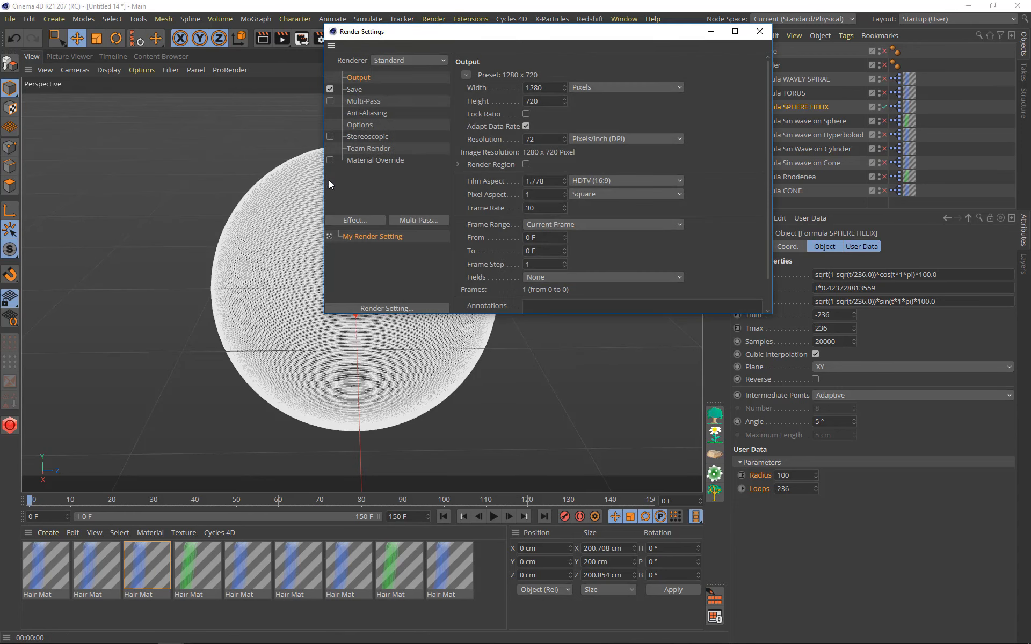
left_click(340, 221)
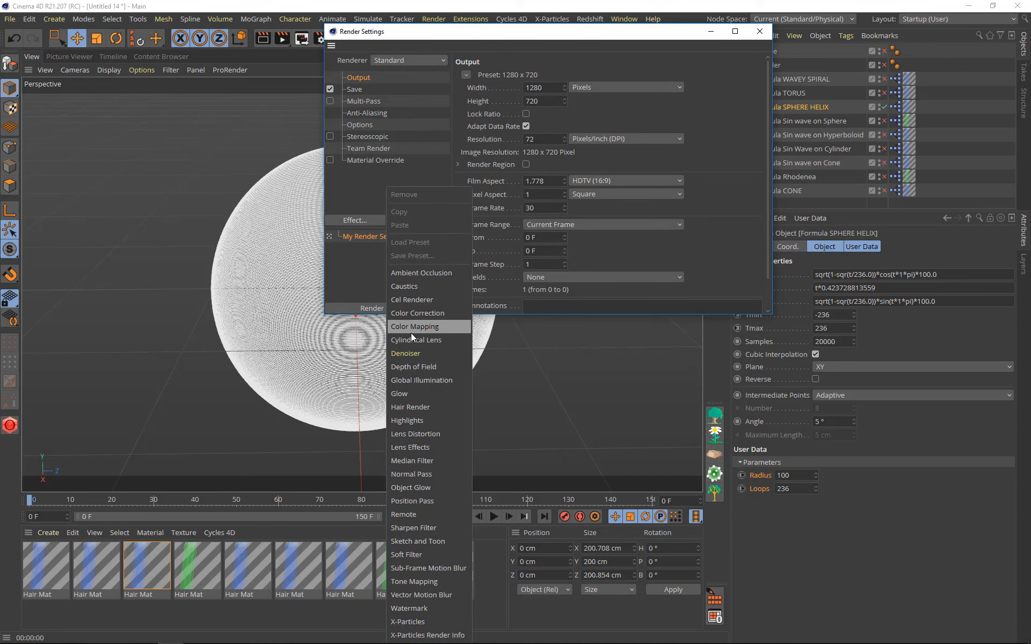
left_click(420, 407)
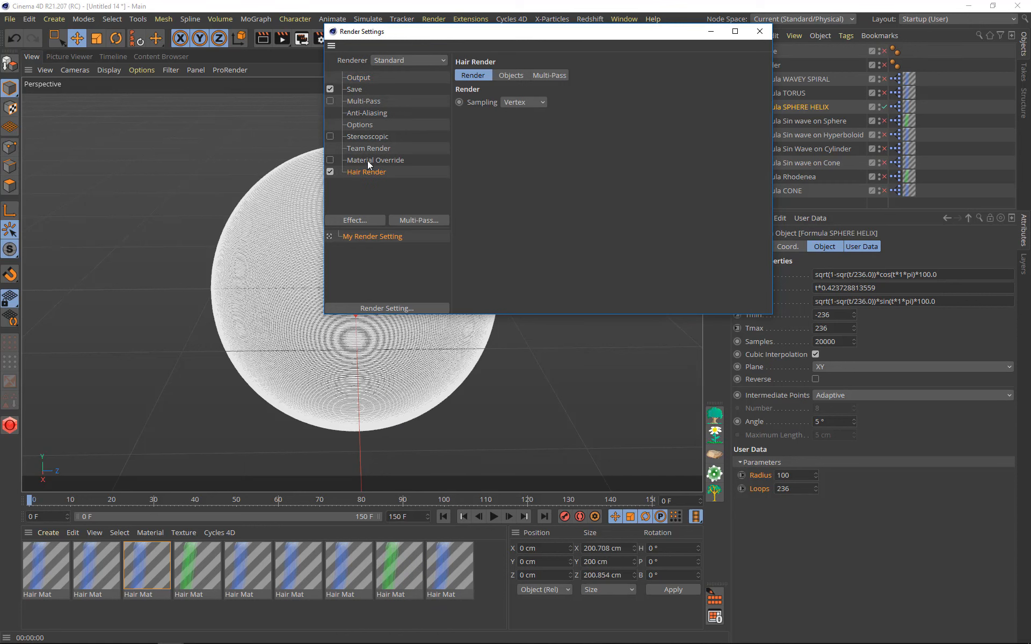
left_click(759, 31)
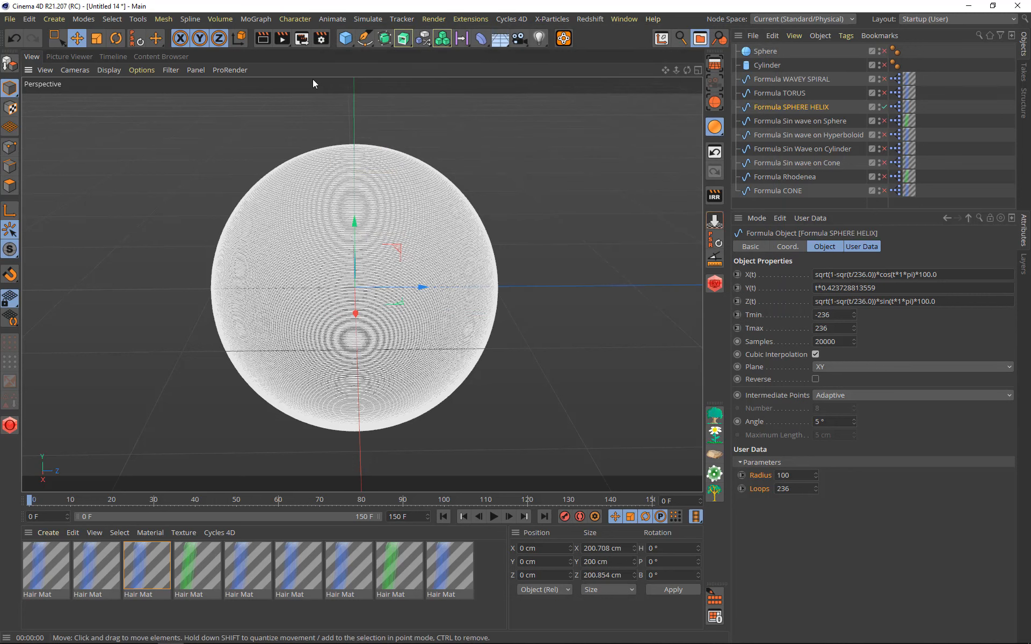
left_click(267, 40)
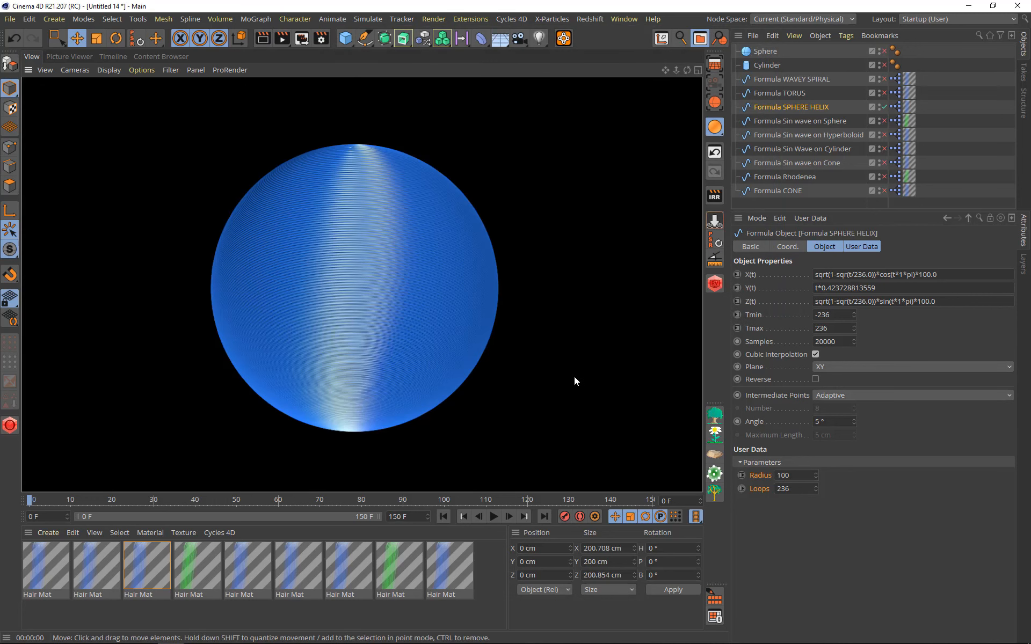
left_click(384, 314)
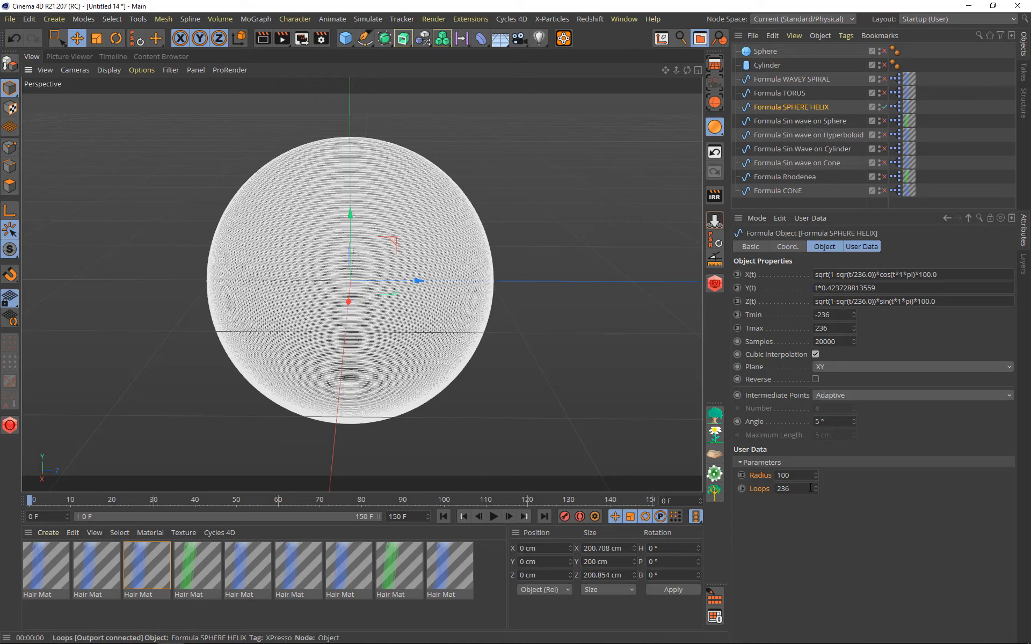
Step: Reduce Formula SPHERE HELIX's loops to 73 and render the active view
left_click_drag(816, 488, 817, 547)
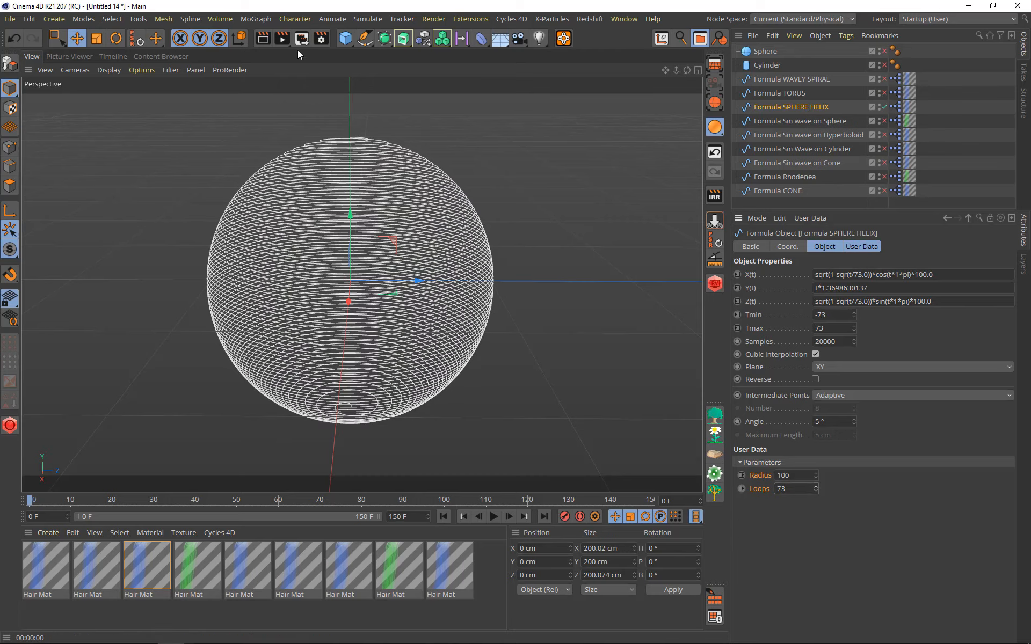
left_click(263, 39)
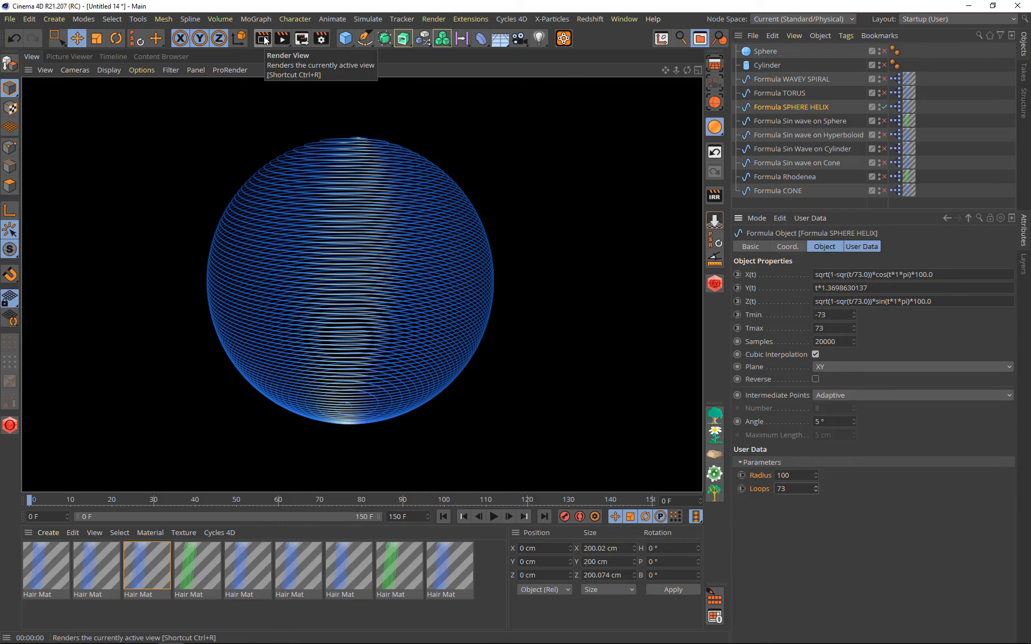
left_click(451, 327)
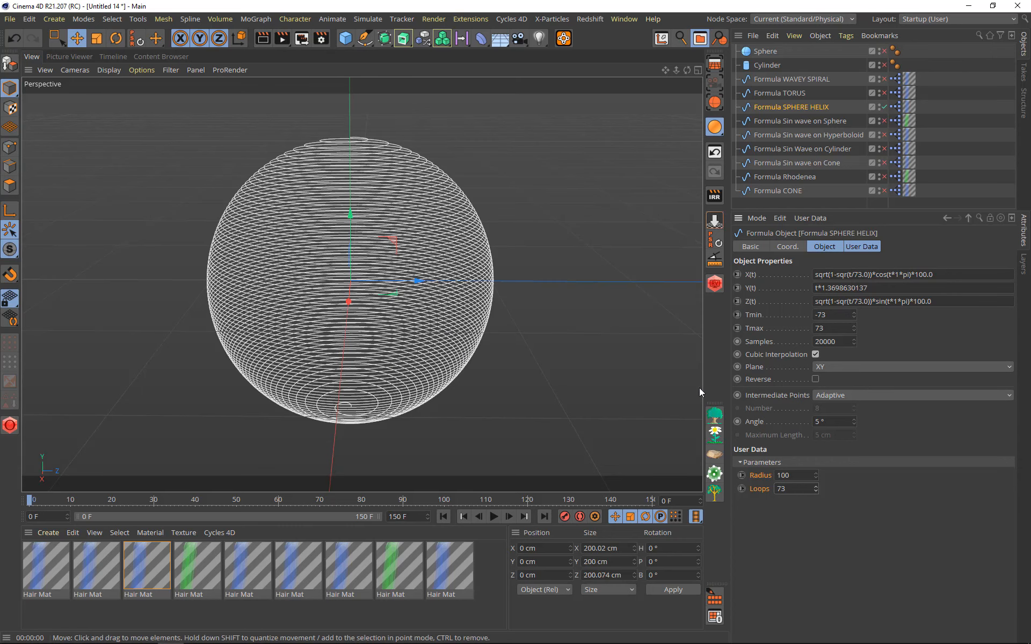
Step: Set Formula SPHERE HELIX's loops to 16 and disable the spline
left_click_drag(815, 488, 815, 519)
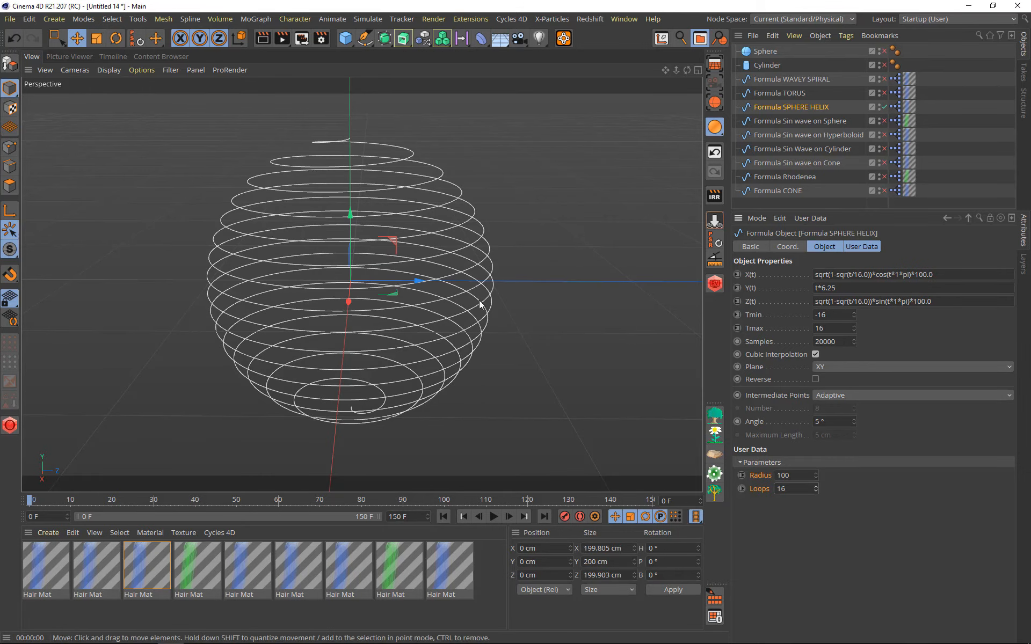
left_click(884, 106)
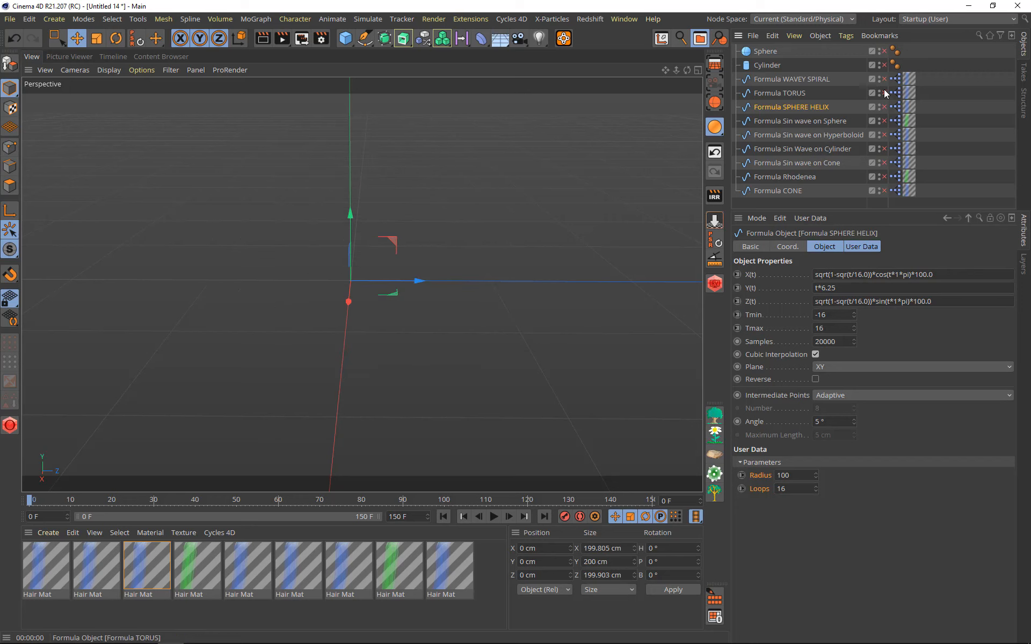
Step: Enable Formula TORUS and set its loops to 80
left_click(884, 92)
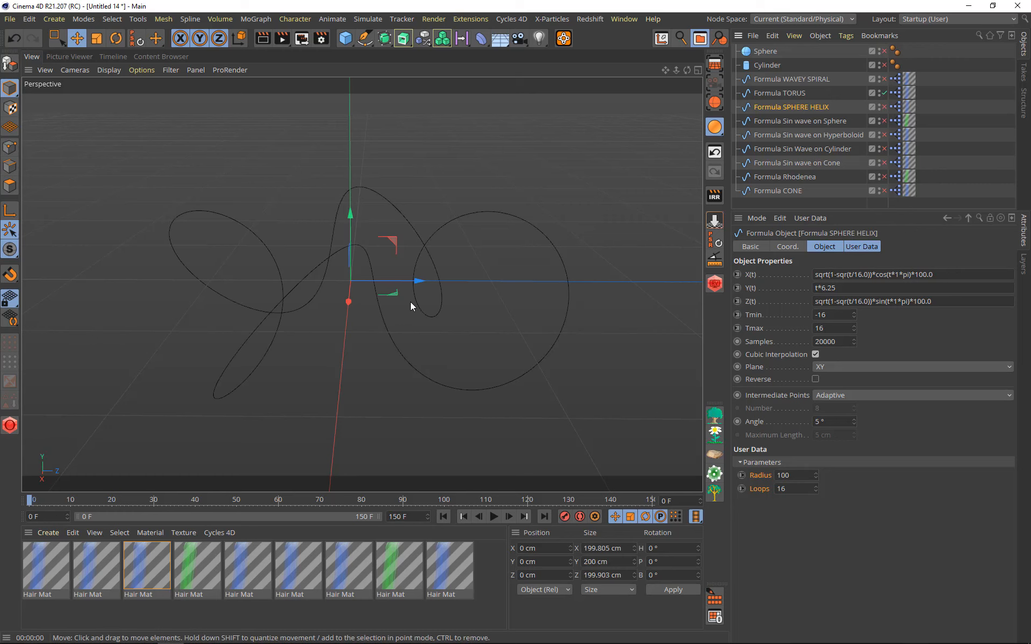
mouse_move(406, 303)
left_mouse_down("alt")
mouse_move(411, 344)
mouse_move(397, 303)
left_mouse_up("alt")
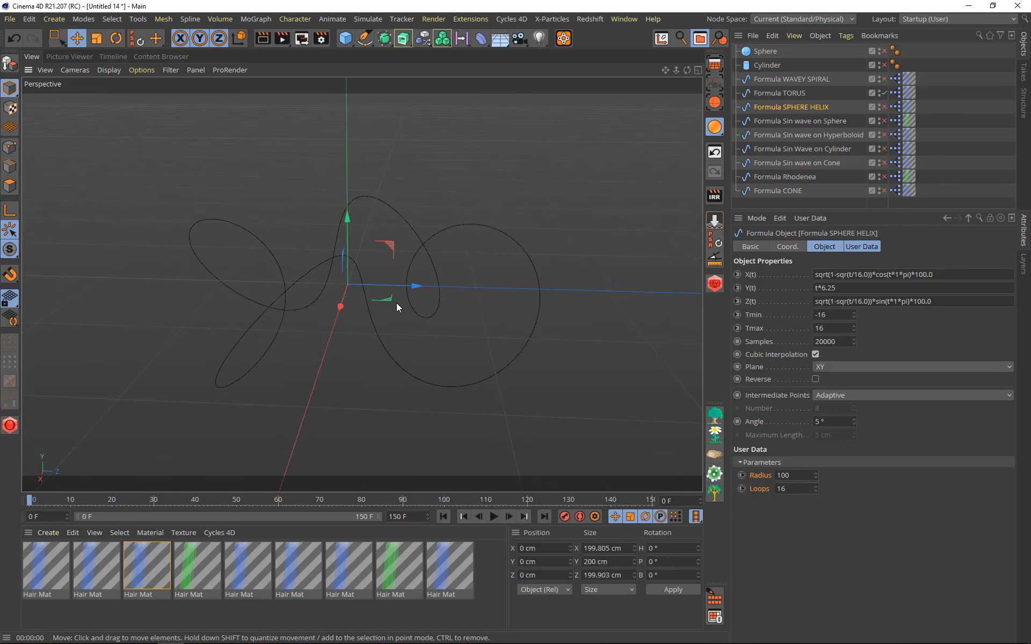
left_click(794, 93)
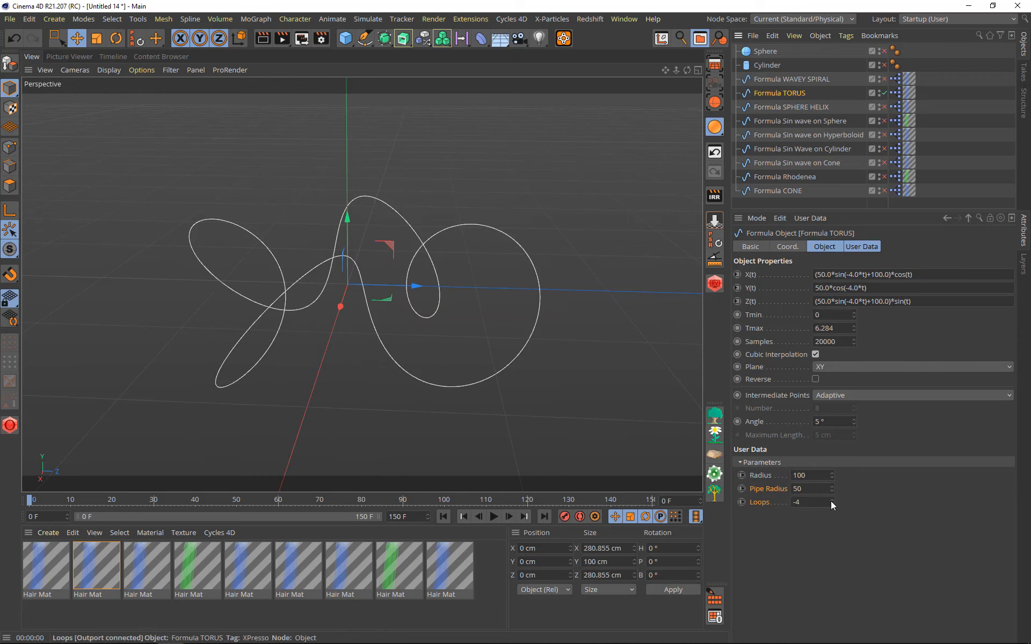
left_click_drag(834, 500, 832, 499)
left_click_drag(366, 342, 427, 336, "alt")
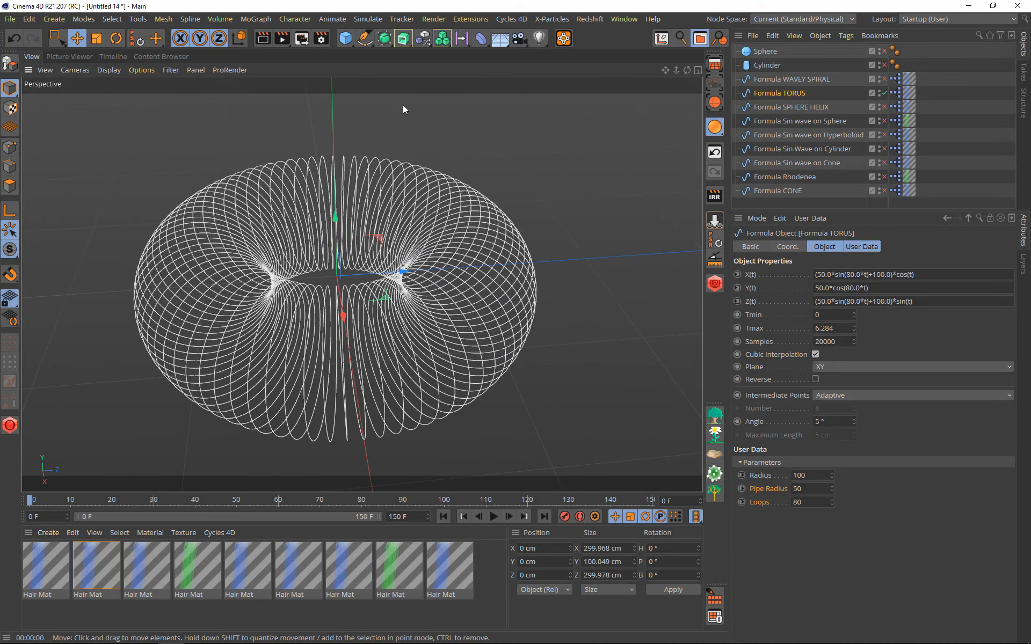
Step: Add a Torus primitive inside the formula spline and set its pipe segments to 50
left_click(345, 38)
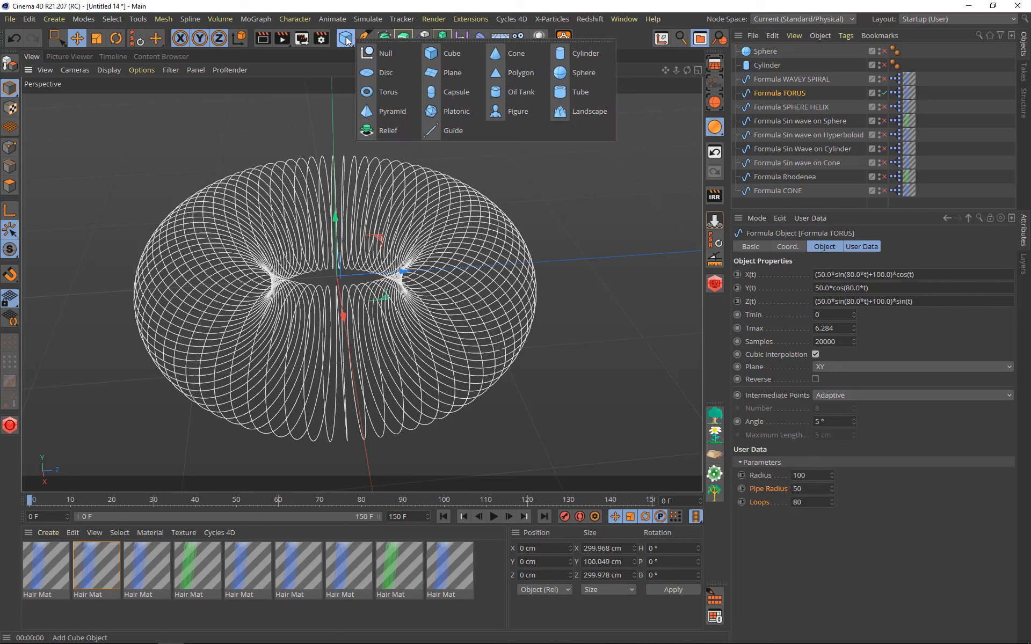
left_click(378, 91)
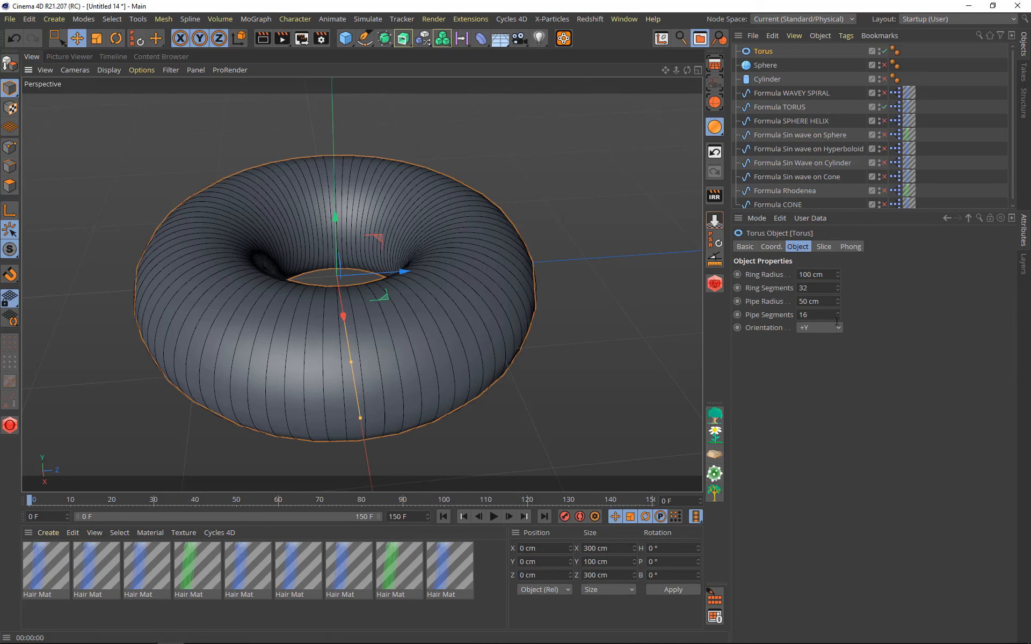
left_click_drag(838, 316, 856, 316)
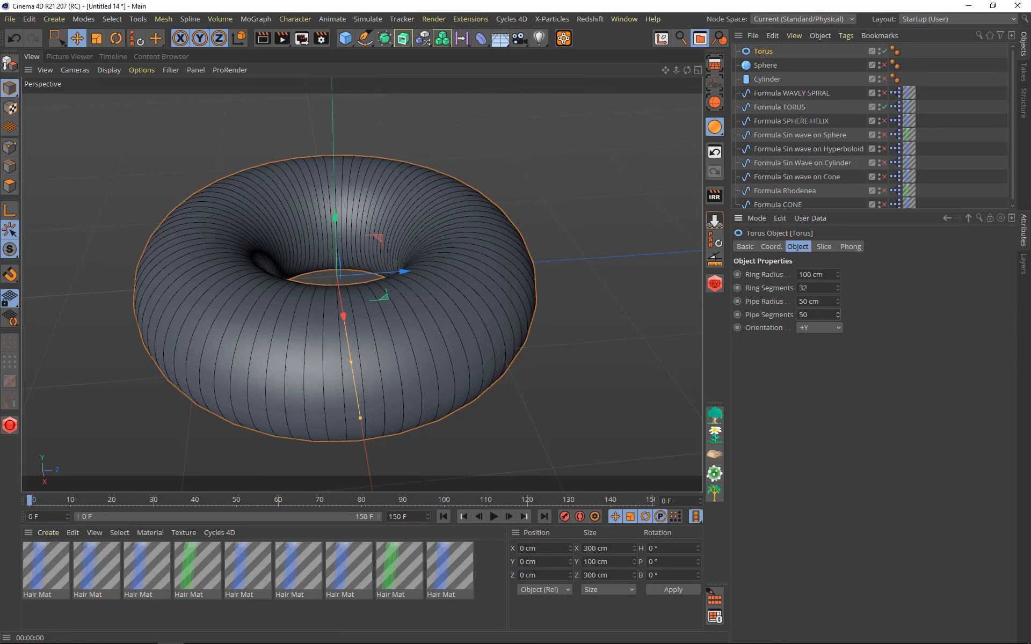
Step: Set Formula TORUS's pipe radius to 58 and render the active view from two angles
left_click(777, 108)
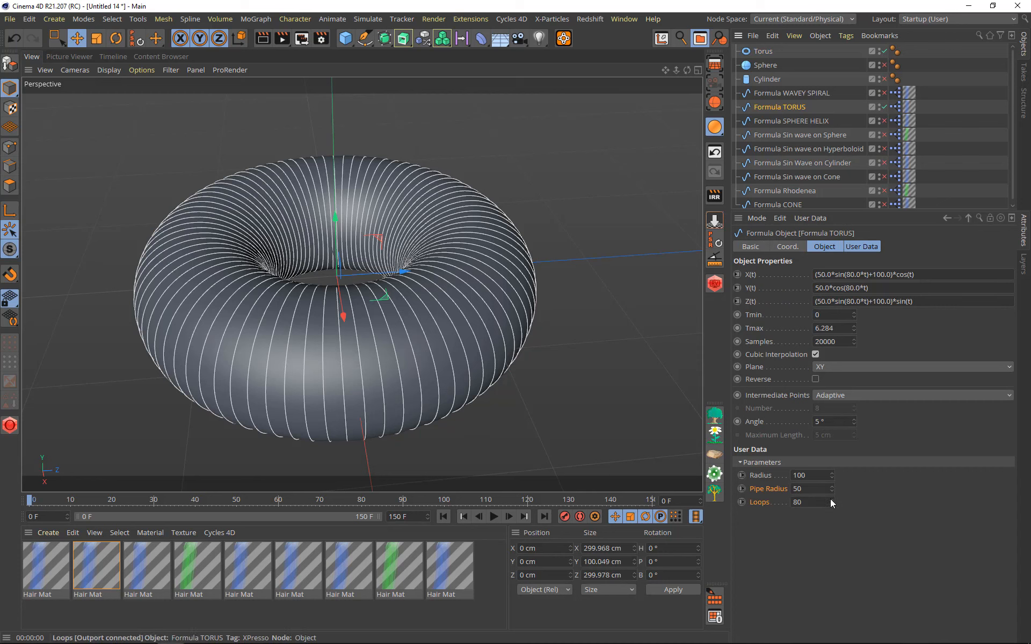
left_click_drag(832, 489, 832, 484)
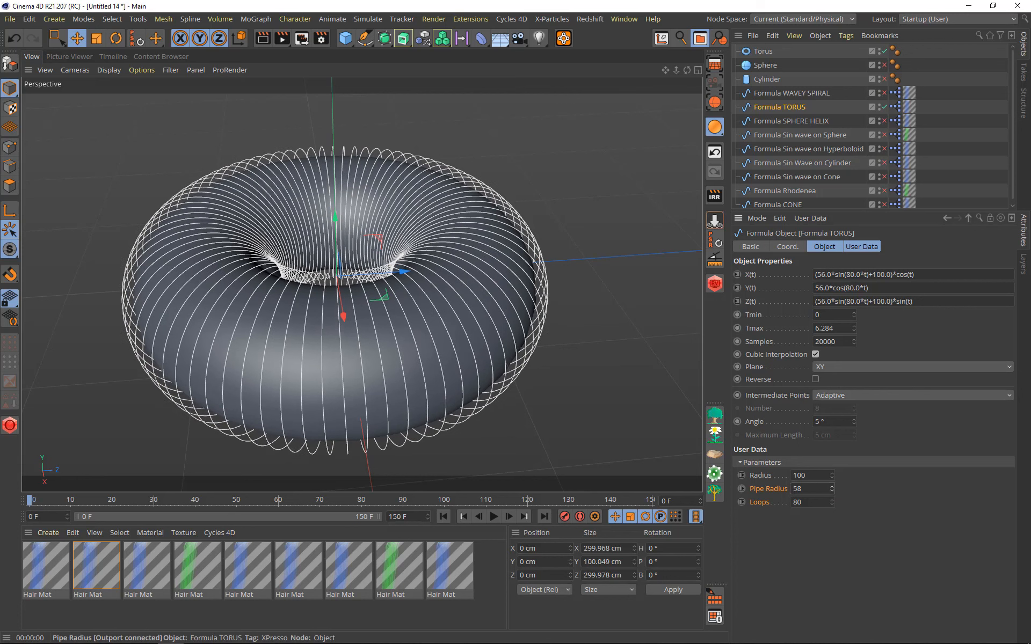
left_click(262, 38)
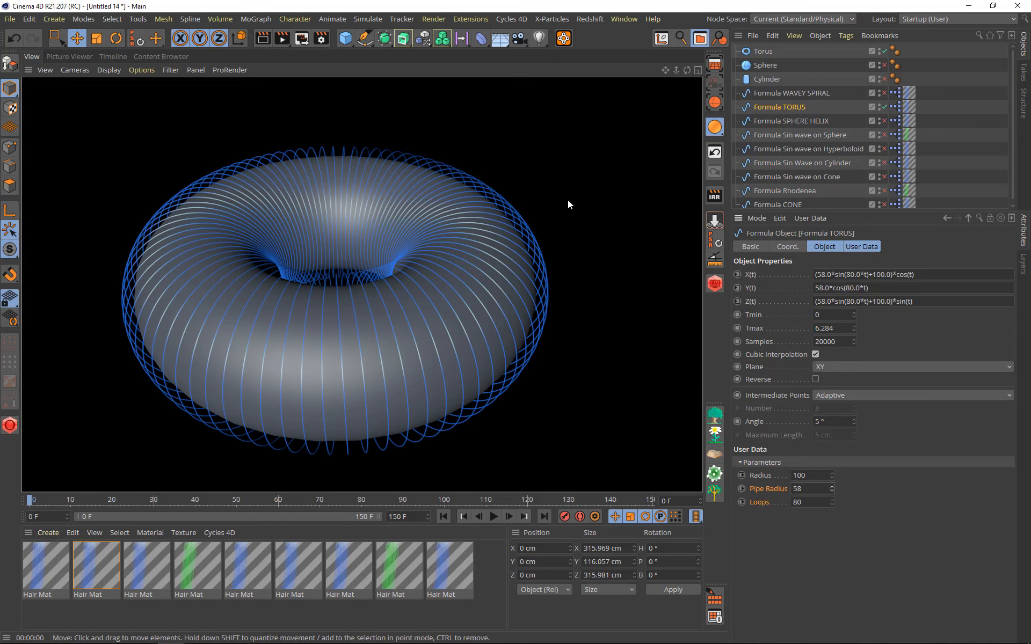
left_click_drag(338, 261, 343, 309, "alt")
left_click(261, 41)
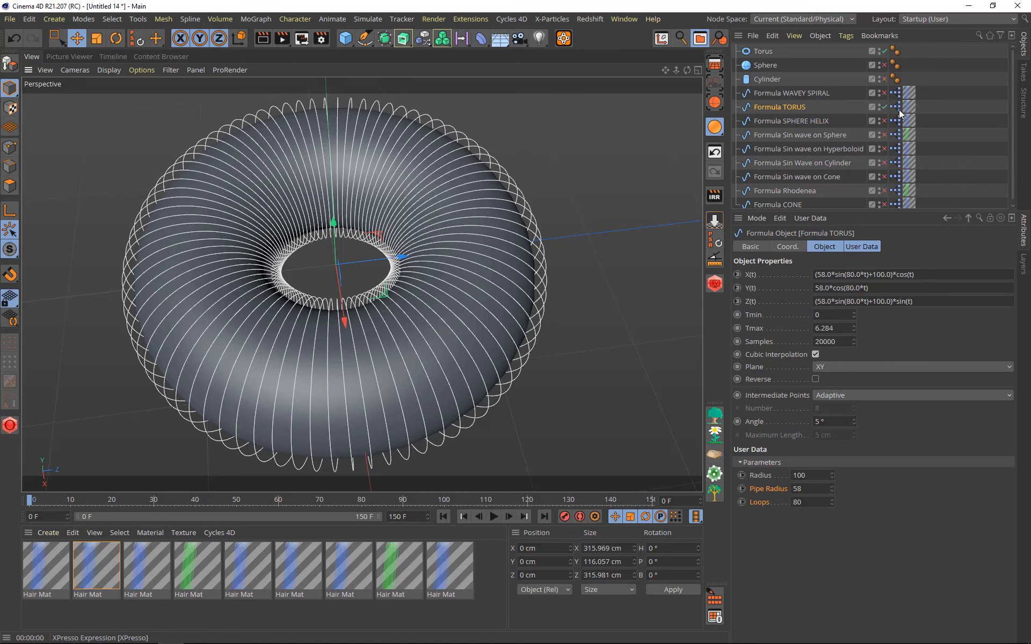
Step: Disable the Torus primitive and Formula TORUS, and enable Formula WAVEY SPIRAL instead
left_click(885, 51)
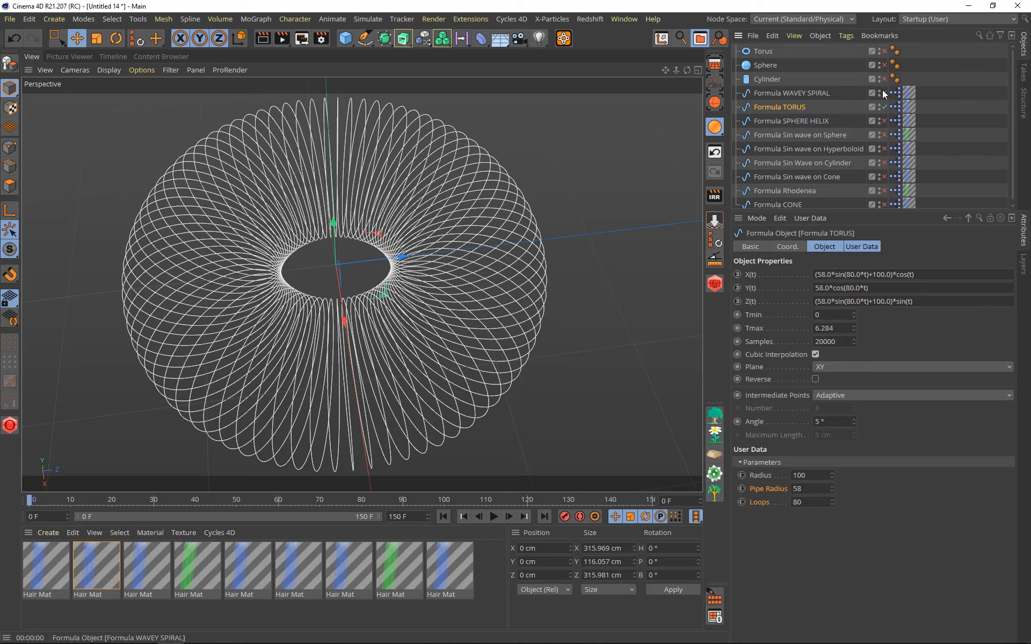
left_click(884, 107)
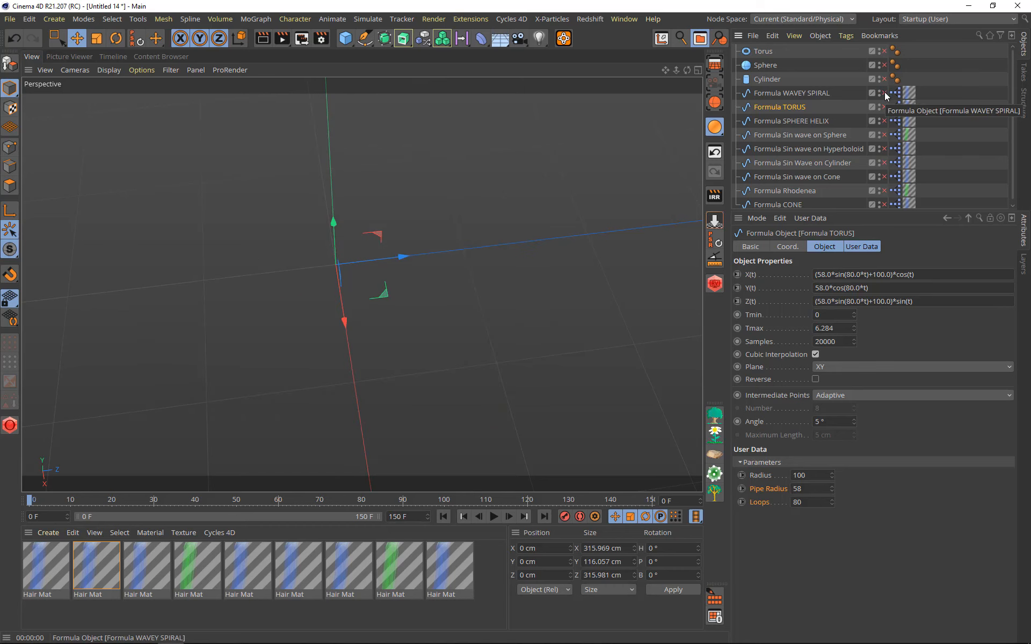
left_click(885, 92)
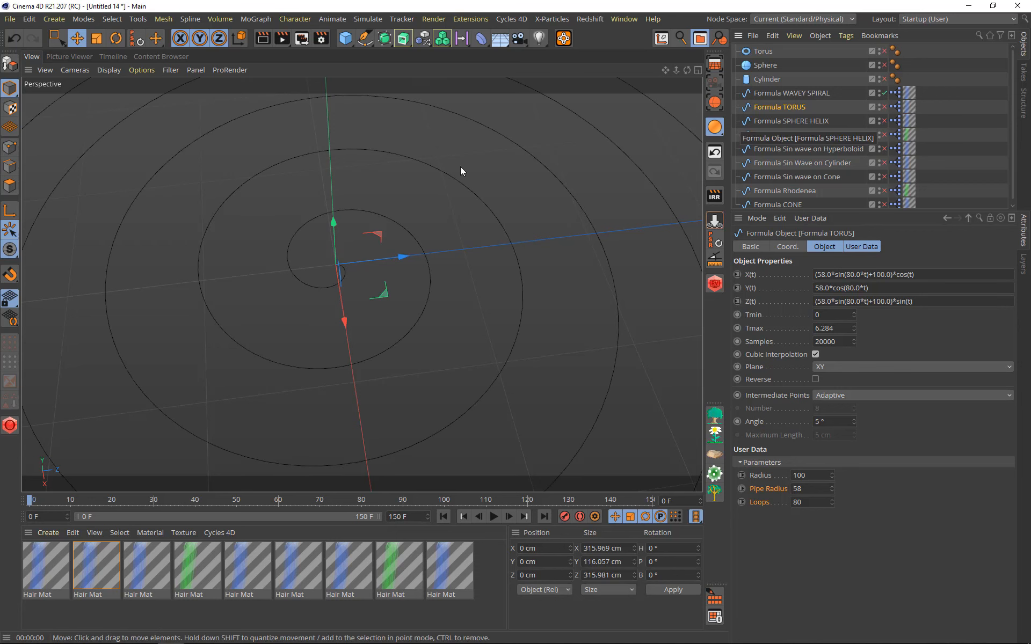
scroll(358, 275, "down", 4)
scroll(359, 275, "down", 1)
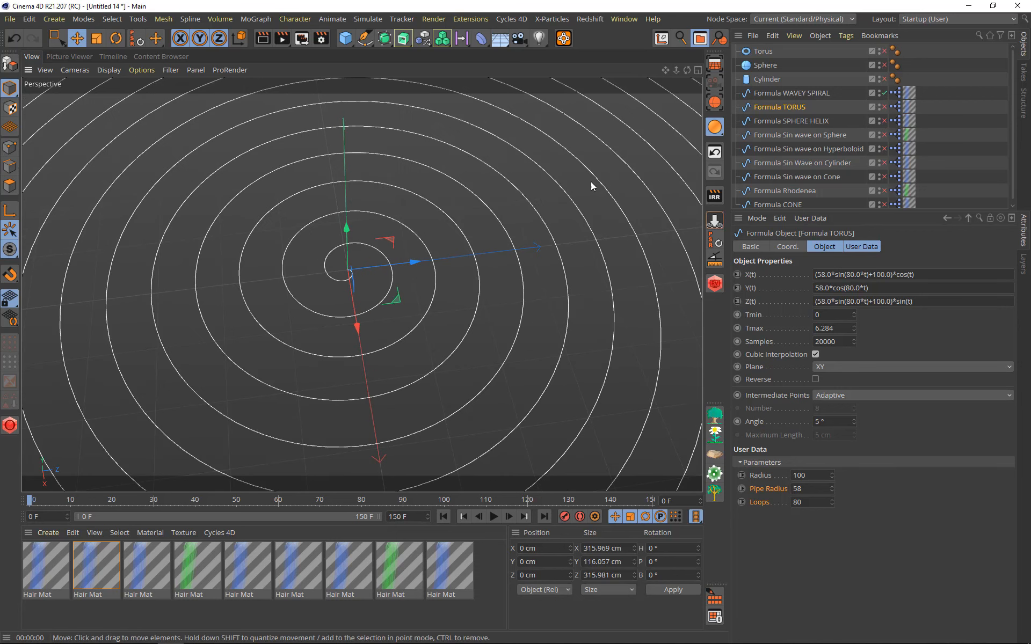
left_click(716, 105)
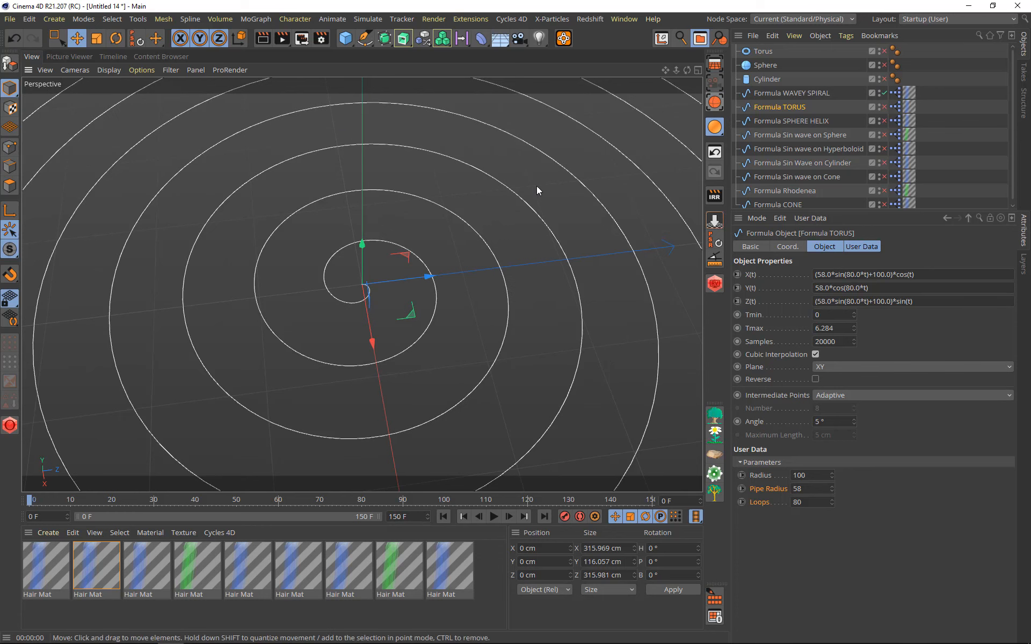
scroll(369, 279, "down", 5)
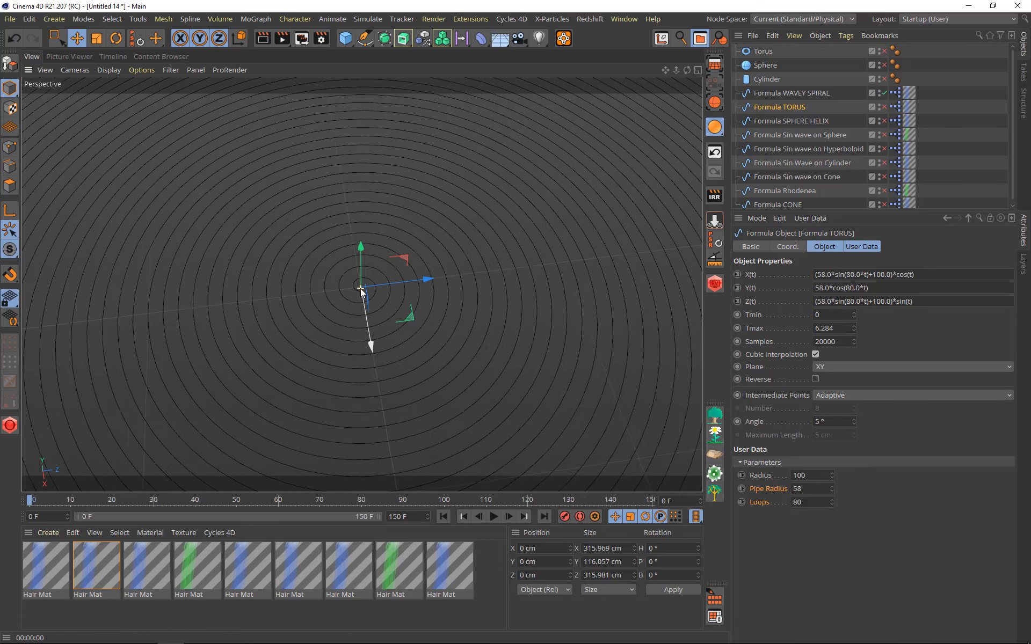
Step: Set Formula WAVEY SPIRAL's ya parameter to 24 to ripple the flat spiral
left_click(772, 94)
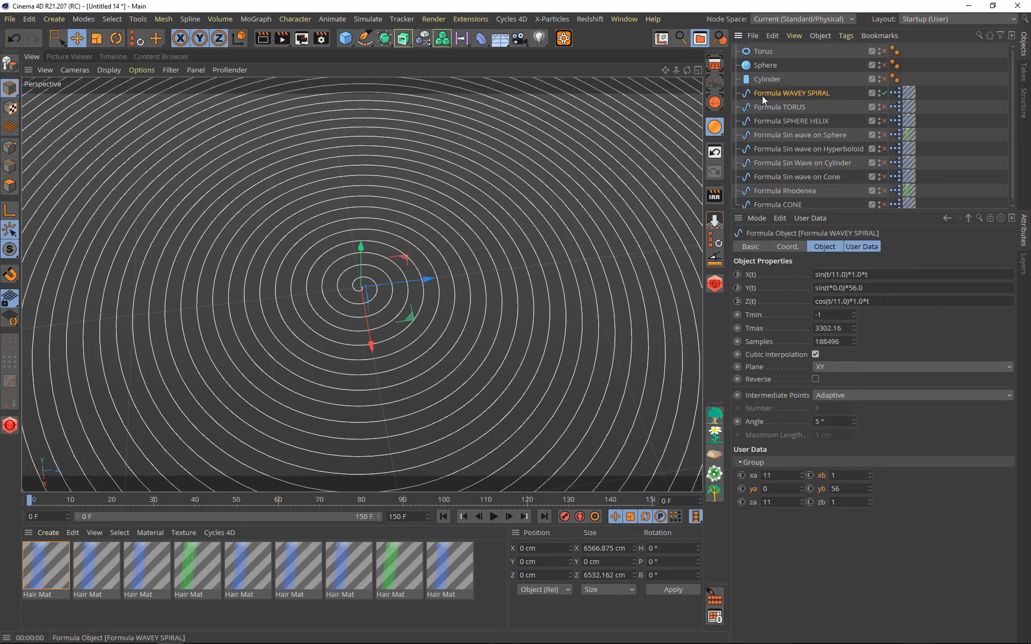
left_click(716, 103)
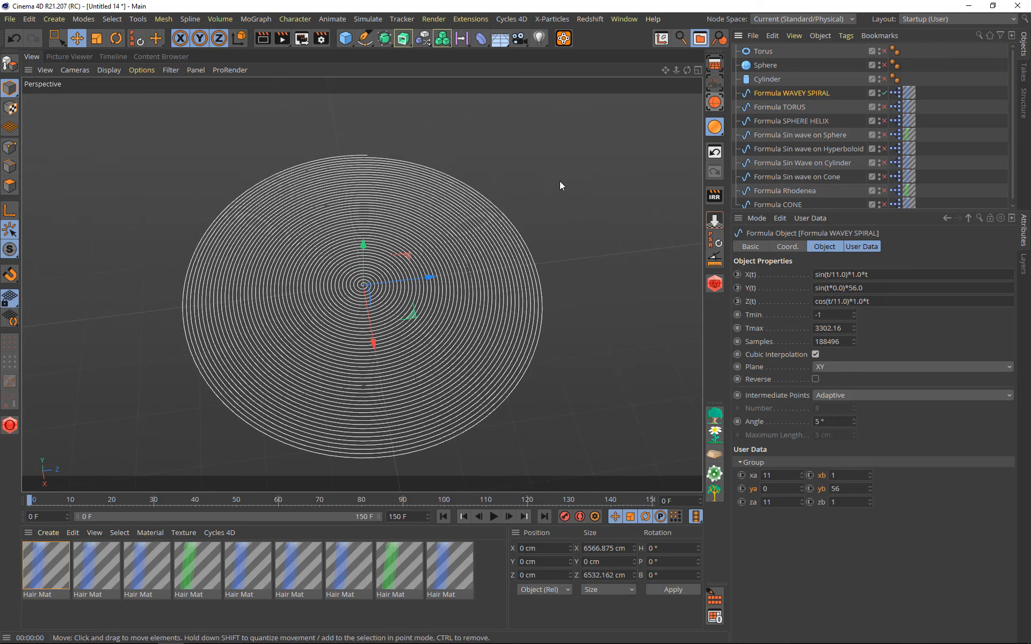
left_click_drag(388, 321, 383, 285, "alt")
scroll(368, 346, "up", 2)
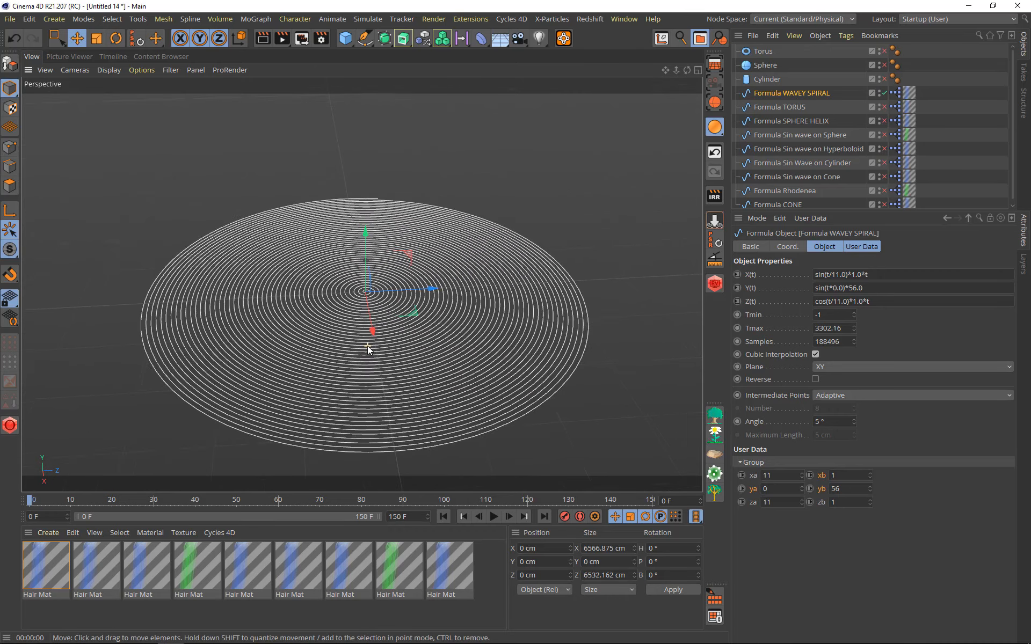
middle_click_drag(379, 341, 374, 320, "alt")
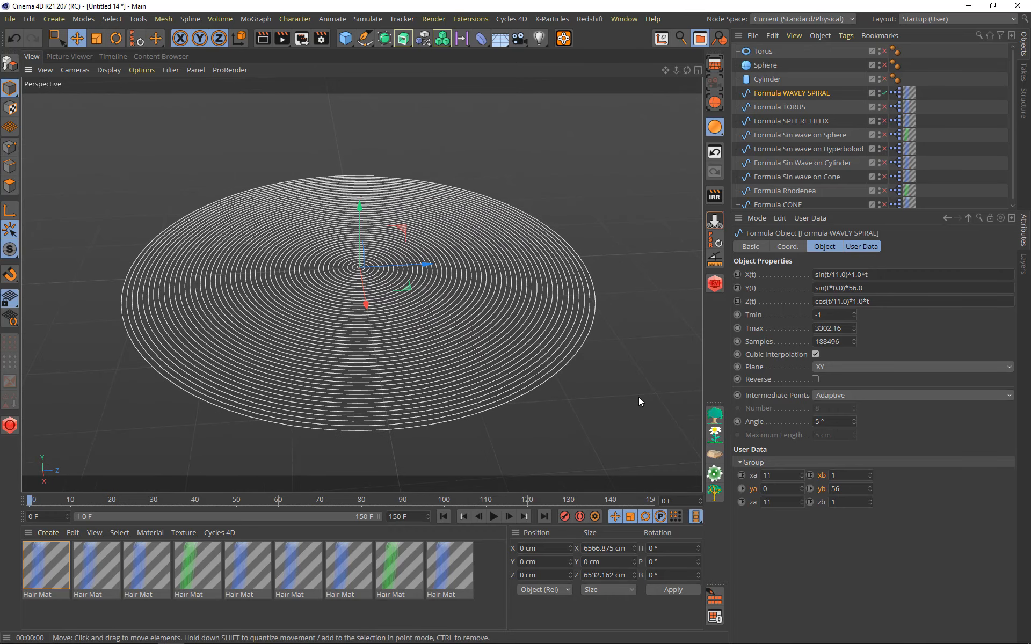
left_click_drag(801, 488, 801, 488)
left_click(801, 487)
left_click(801, 488)
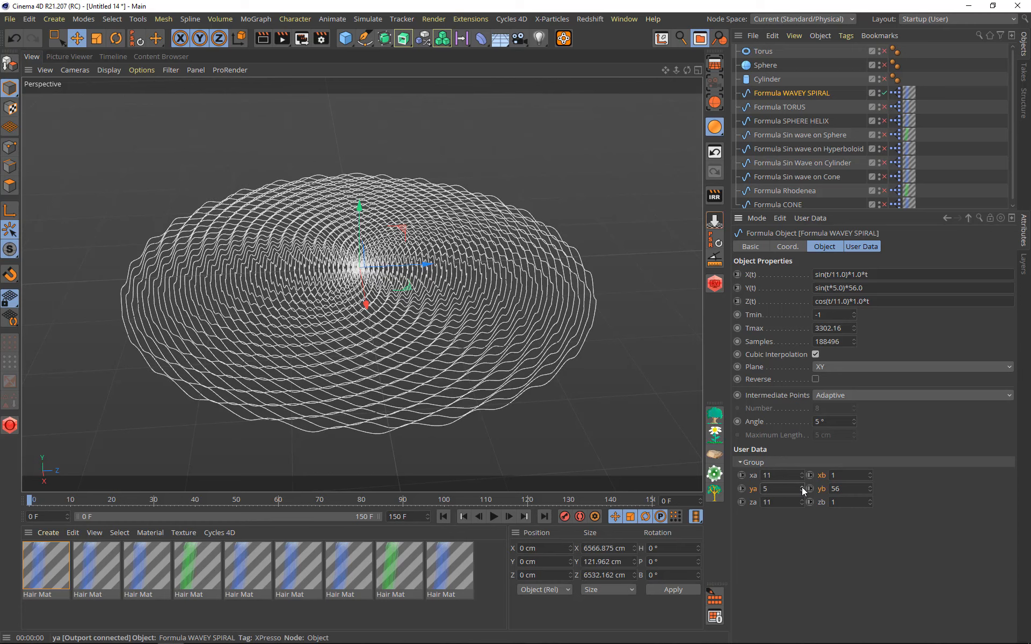
left_click(801, 487)
left_click_drag(801, 488, 802, 481)
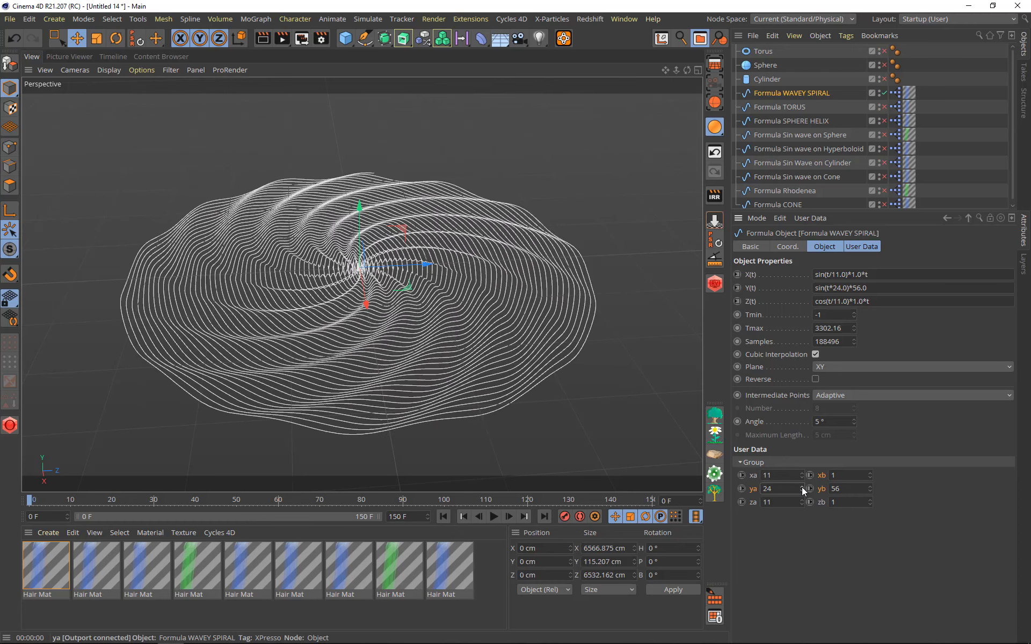
Step: Render the active view of the rippled Formula WAVEY SPIRAL
left_click(263, 38)
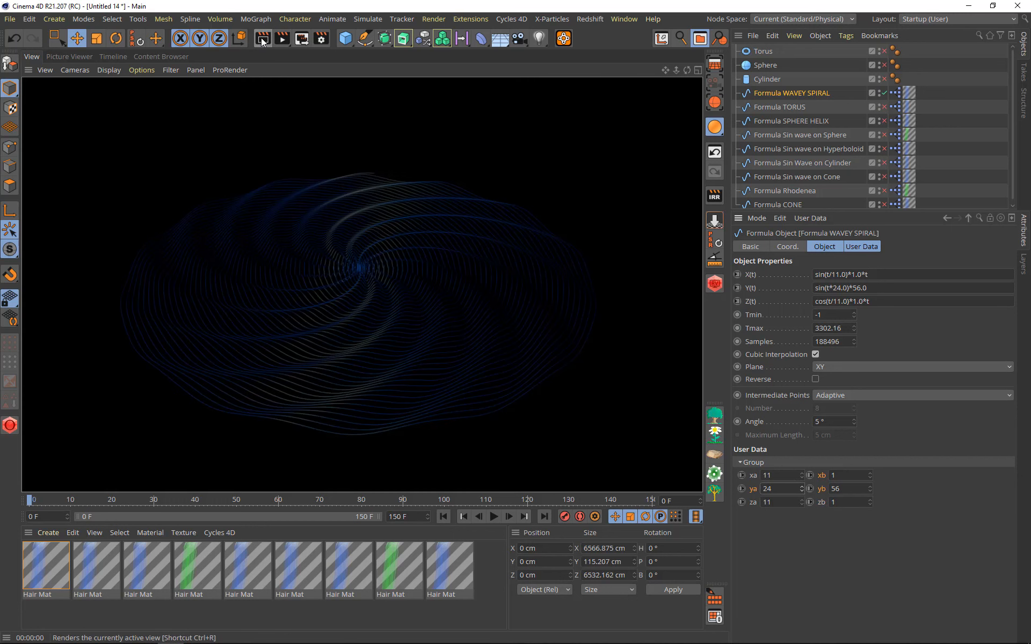
left_click(489, 312)
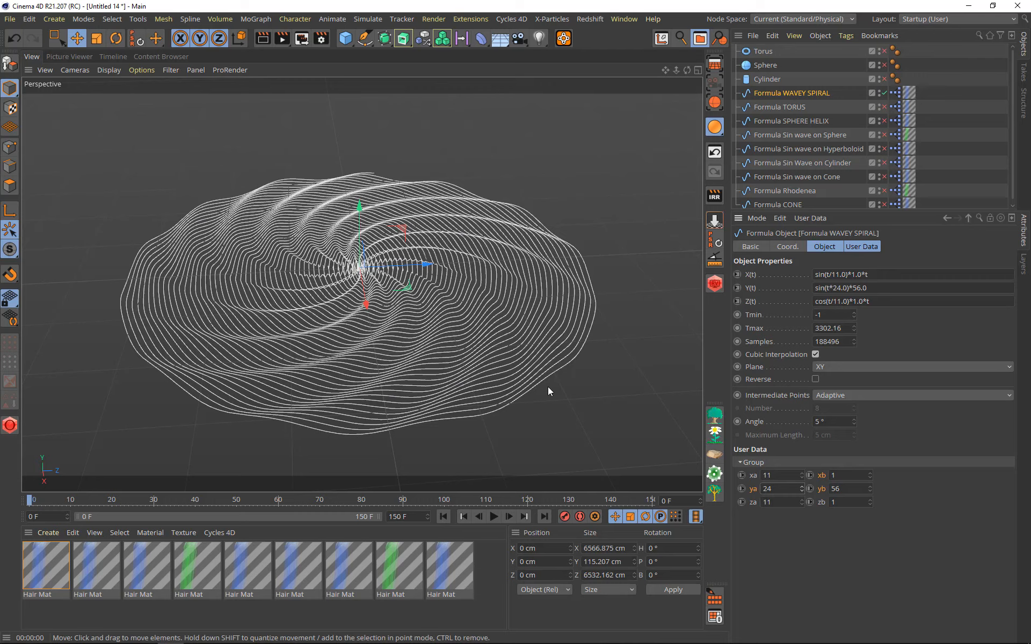
left_click_drag(404, 328, 370, 310, "alt")
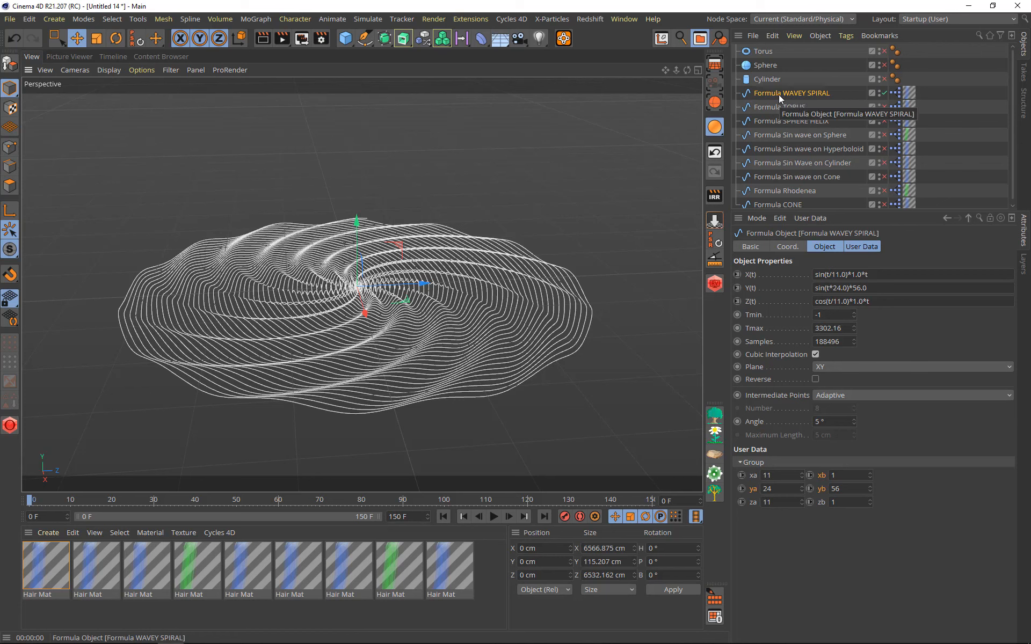
Step: Open Formula WAVEY SPIRAL's XPresso network and examine the Python node's xt, yt and zt expressions in the Python editor
left_click(895, 95)
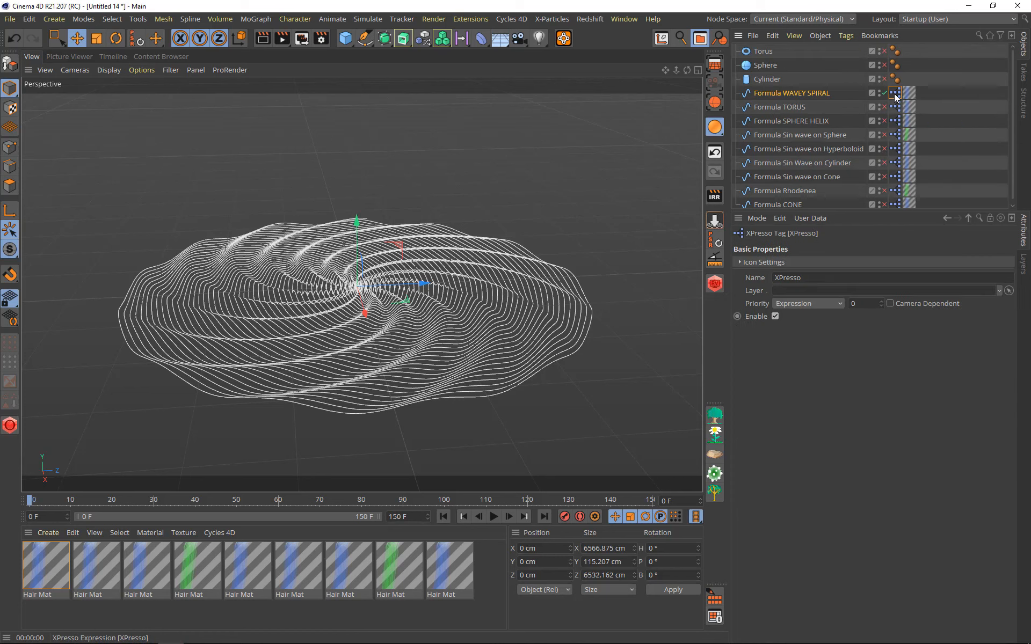
double_click(895, 95)
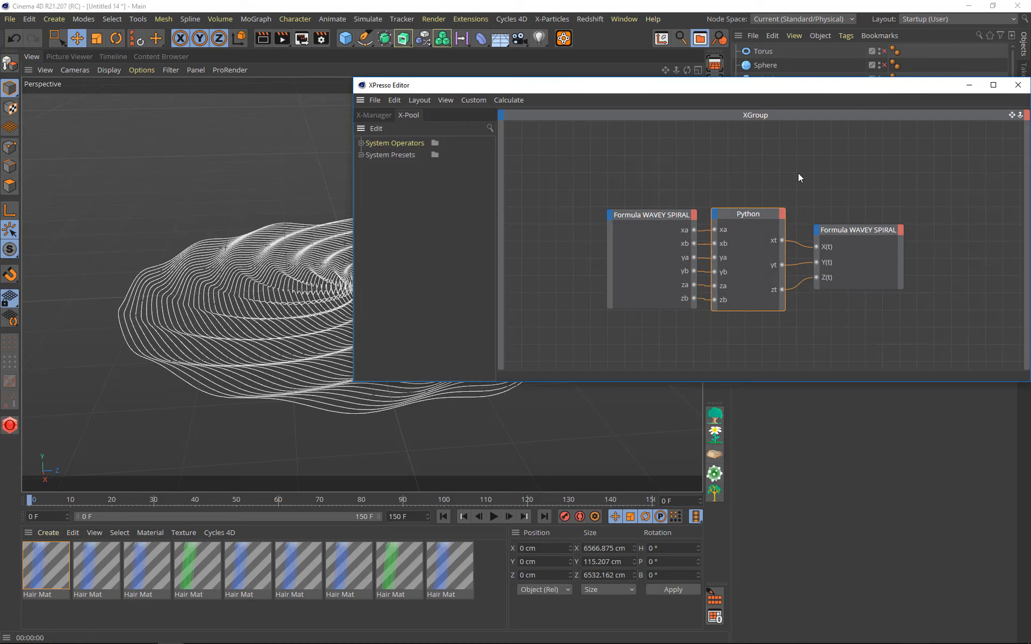
left_click(752, 217)
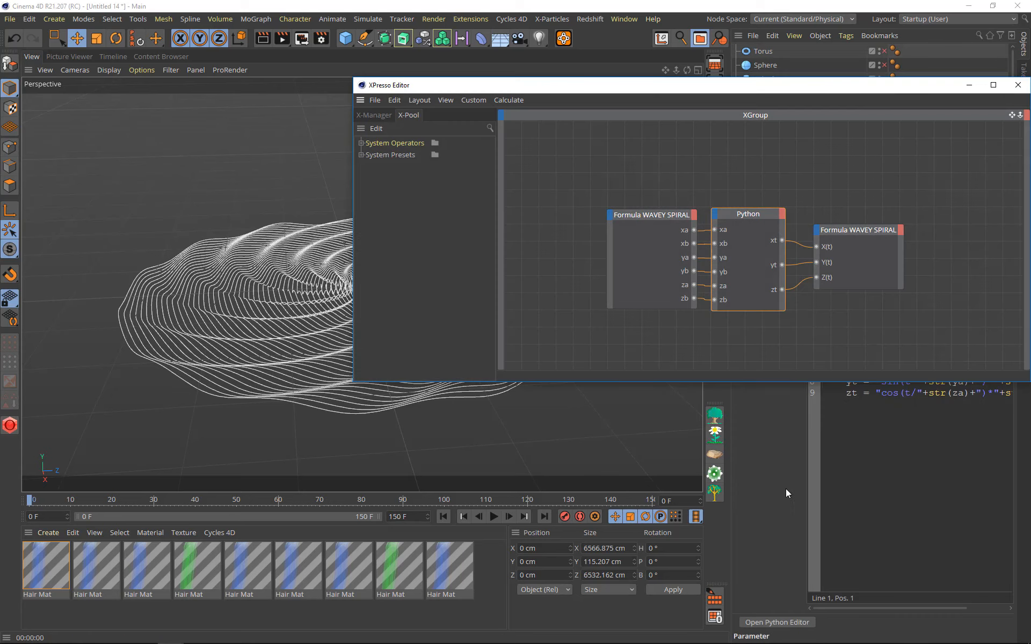
left_click(773, 625)
left_click_drag(607, 398, 434, 134)
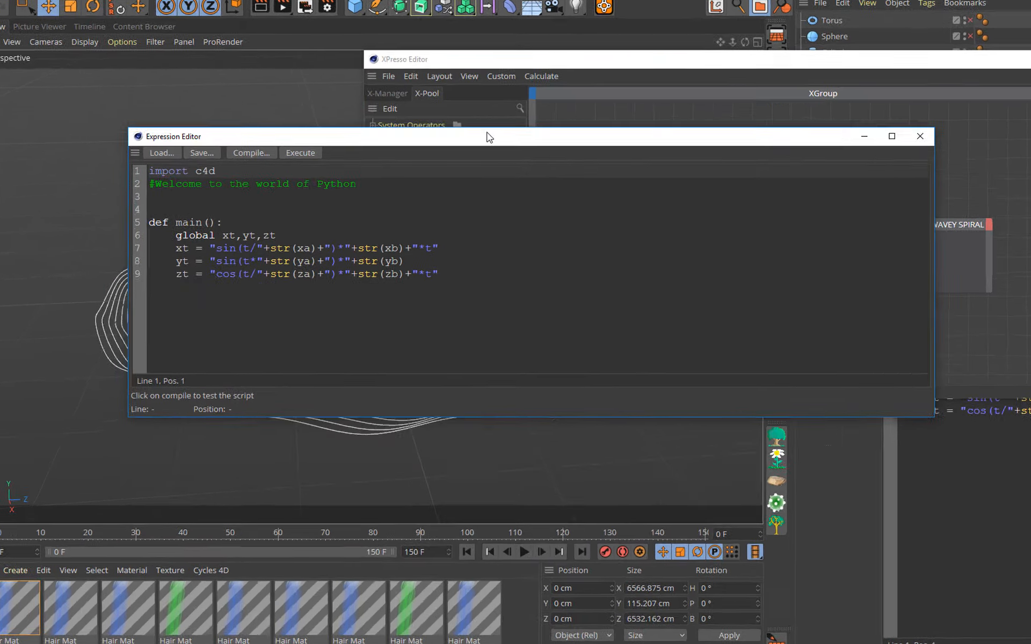
left_click(190, 231)
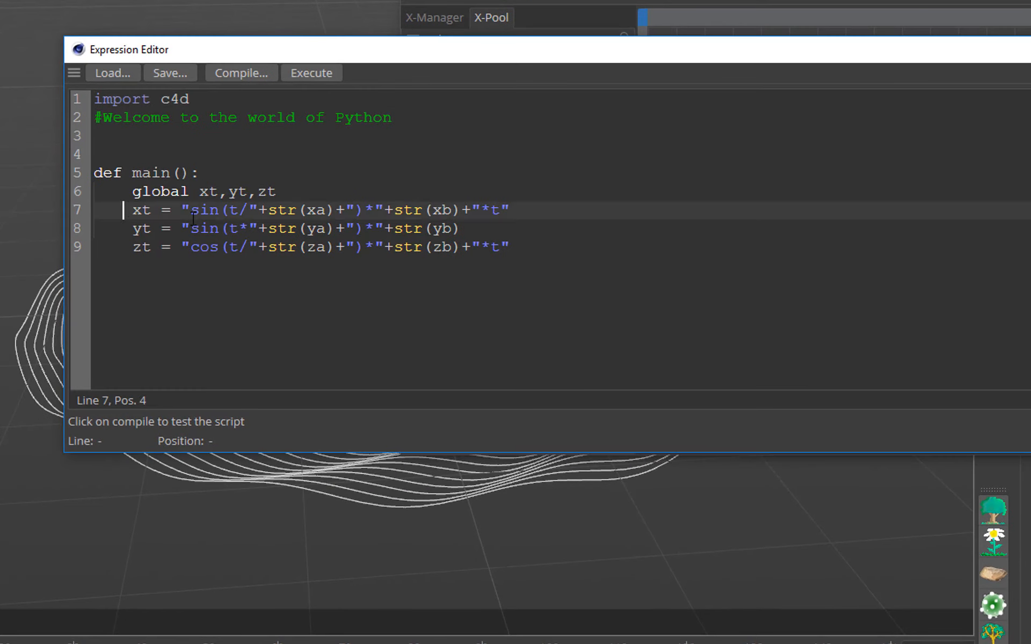
left_click(614, 251, "shift")
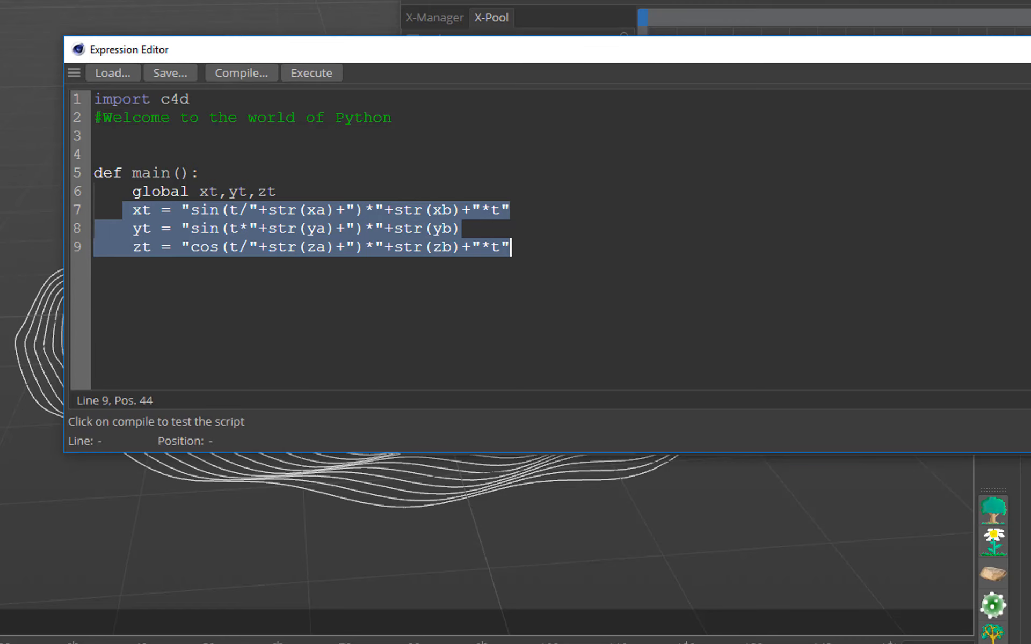
key("alt+F4")
key("alt+F4")
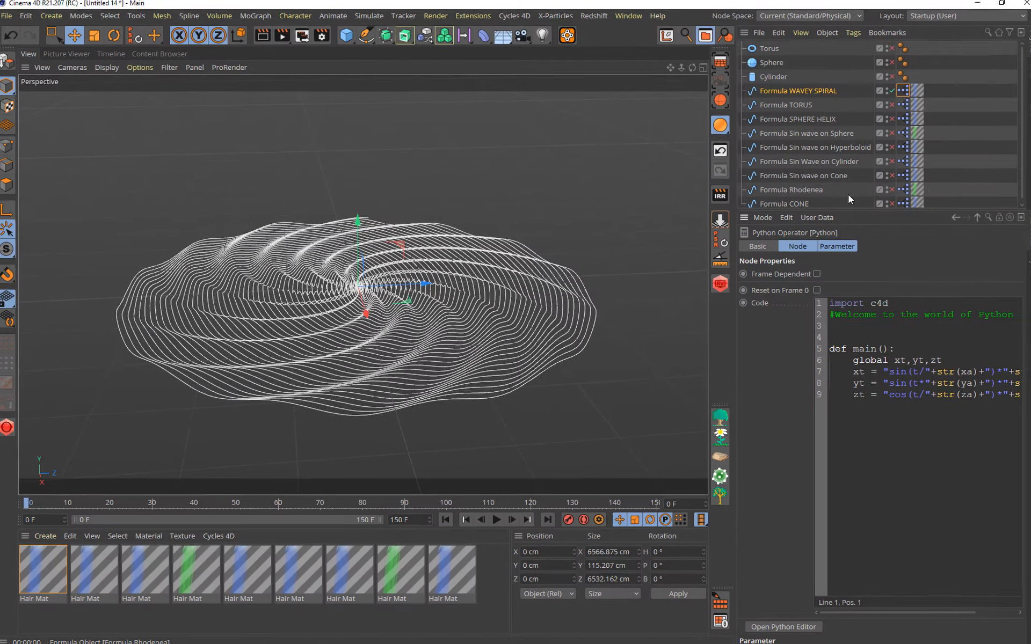
Step: Review the user data parameters of the wavy spiral, torus, sphere helix and sine wave formulas, and the Spline Formulas preset library
left_click(816, 93)
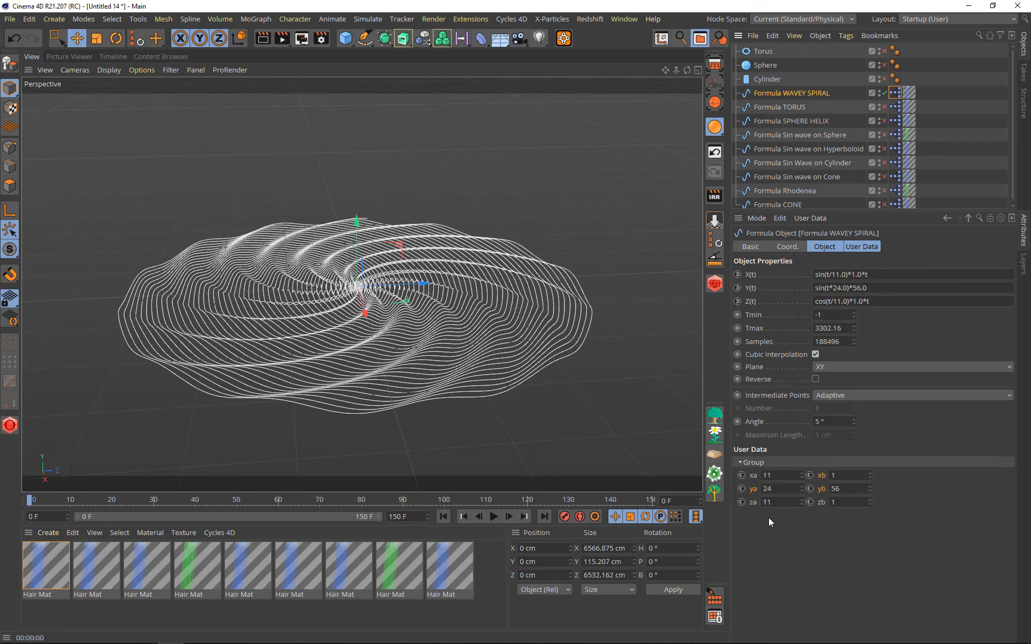
left_click(800, 108)
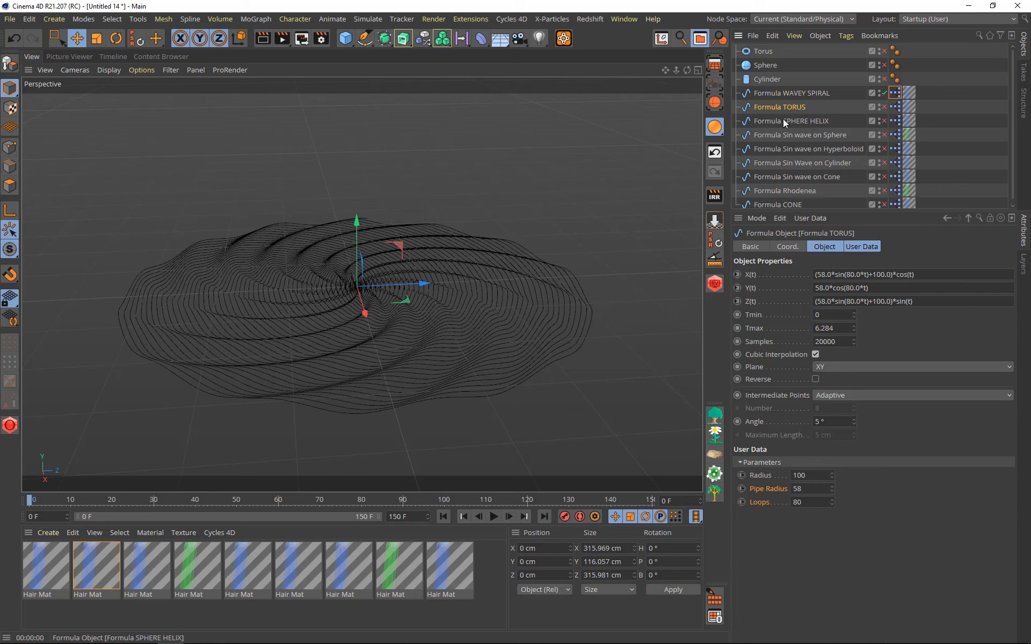
left_click(783, 122)
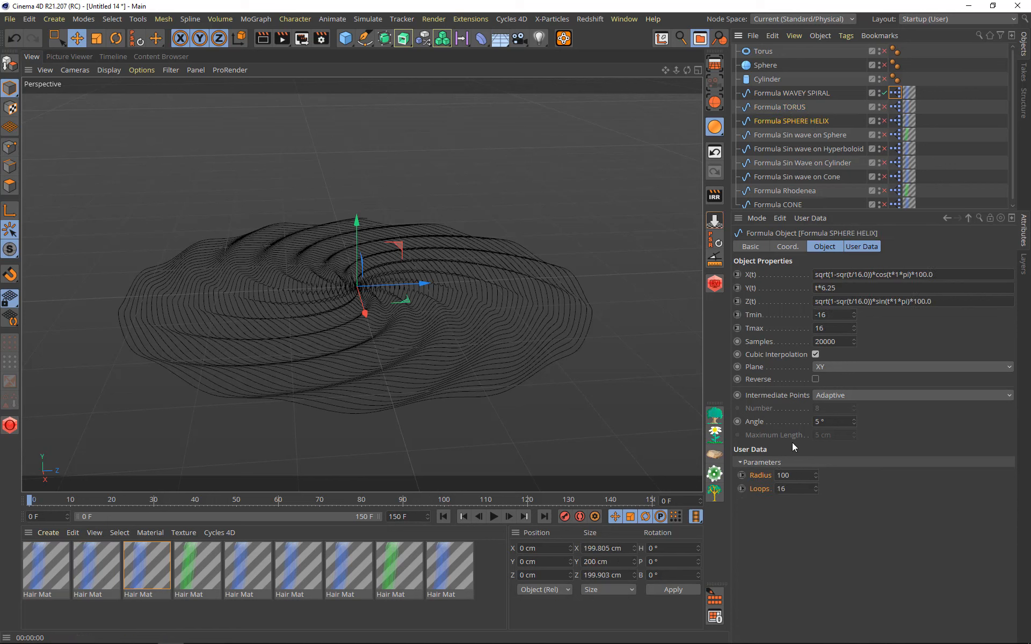
left_click(798, 134)
left_click(795, 148)
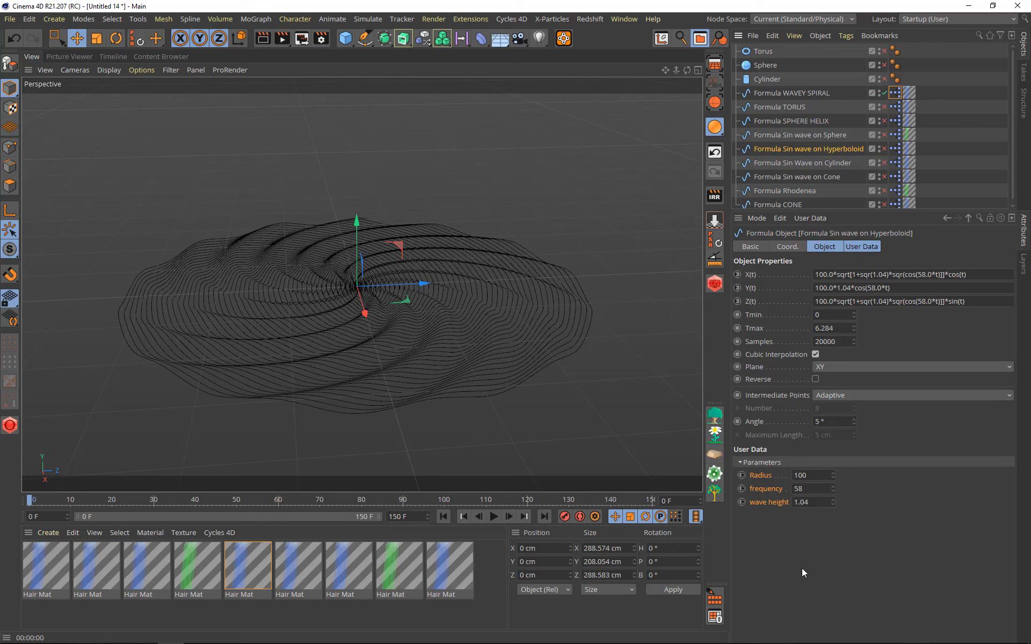
left_click(156, 57)
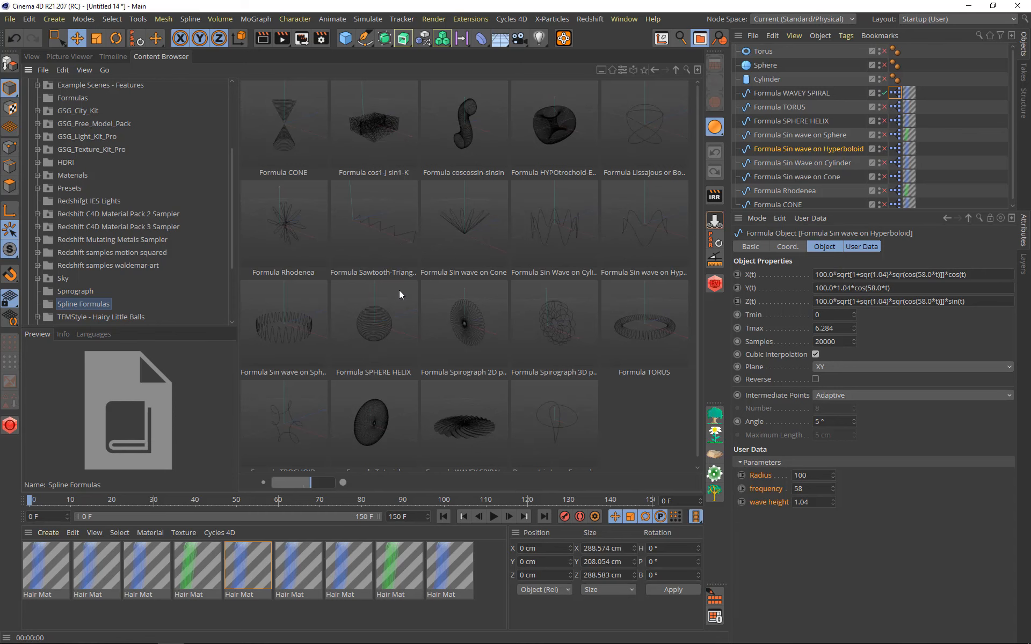
left_click(31, 56)
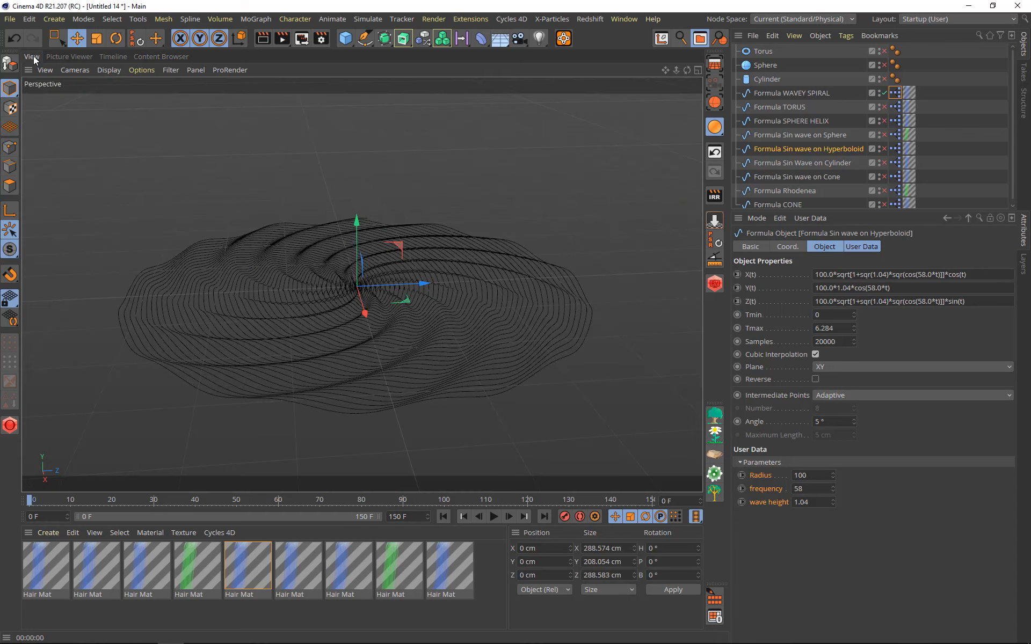